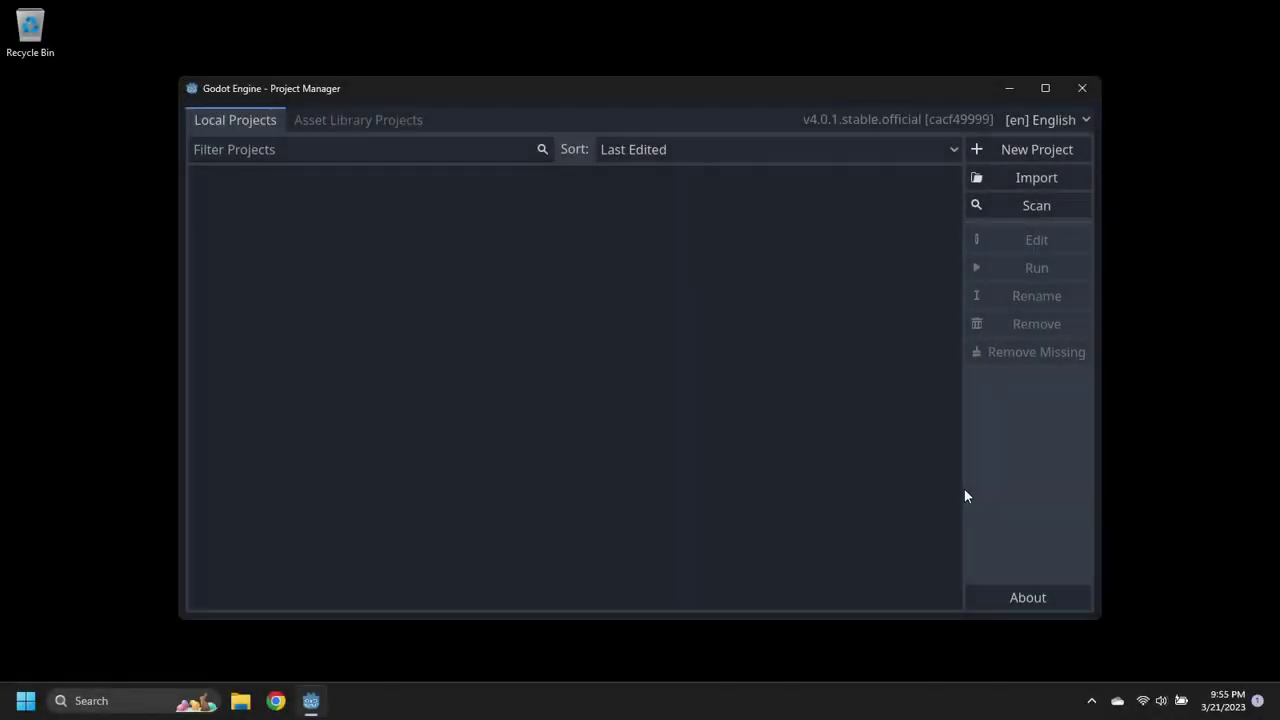
- Open the Create New Project dialog from the Project Manager
{"action": "left_click", "coordinate": [1037, 141]}
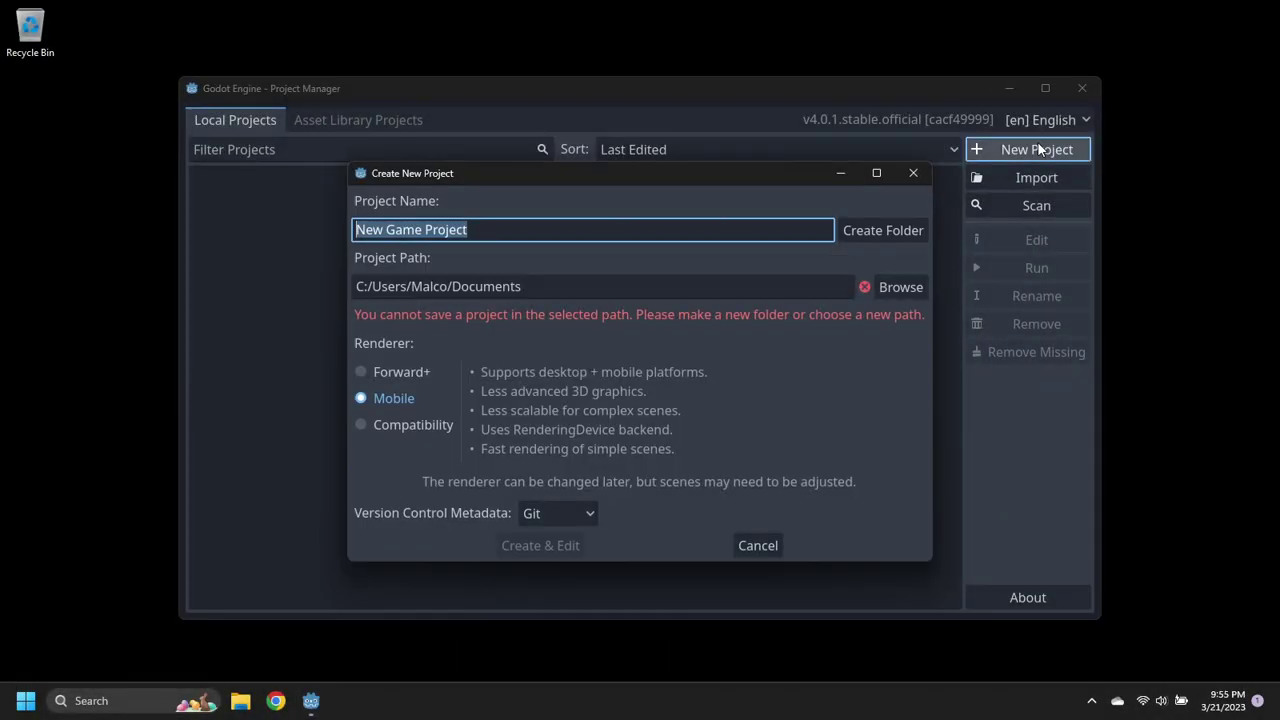
- Create the PassthroughDemo project in its own new folder and open it in the editor
{"action": "type", "text": "Passt"}
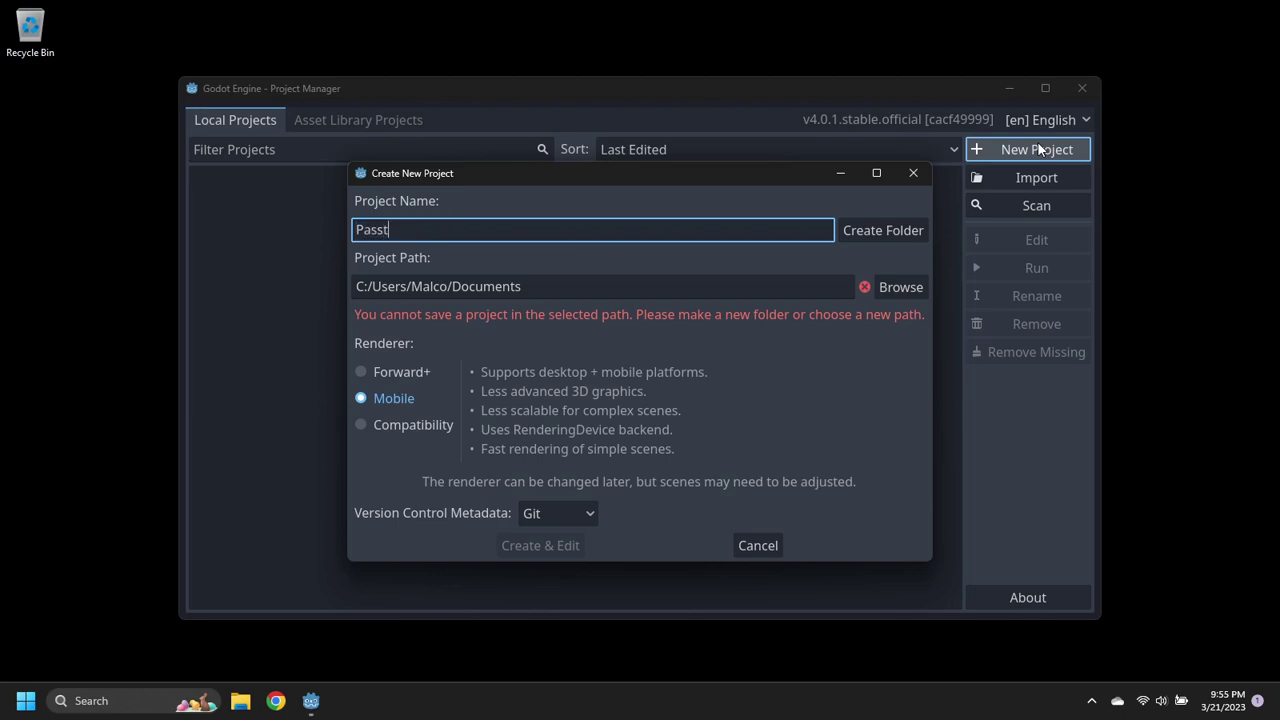
{"action": "type", "text": "hroughDemo"}
{"action": "left_click", "coordinate": [901, 230]}
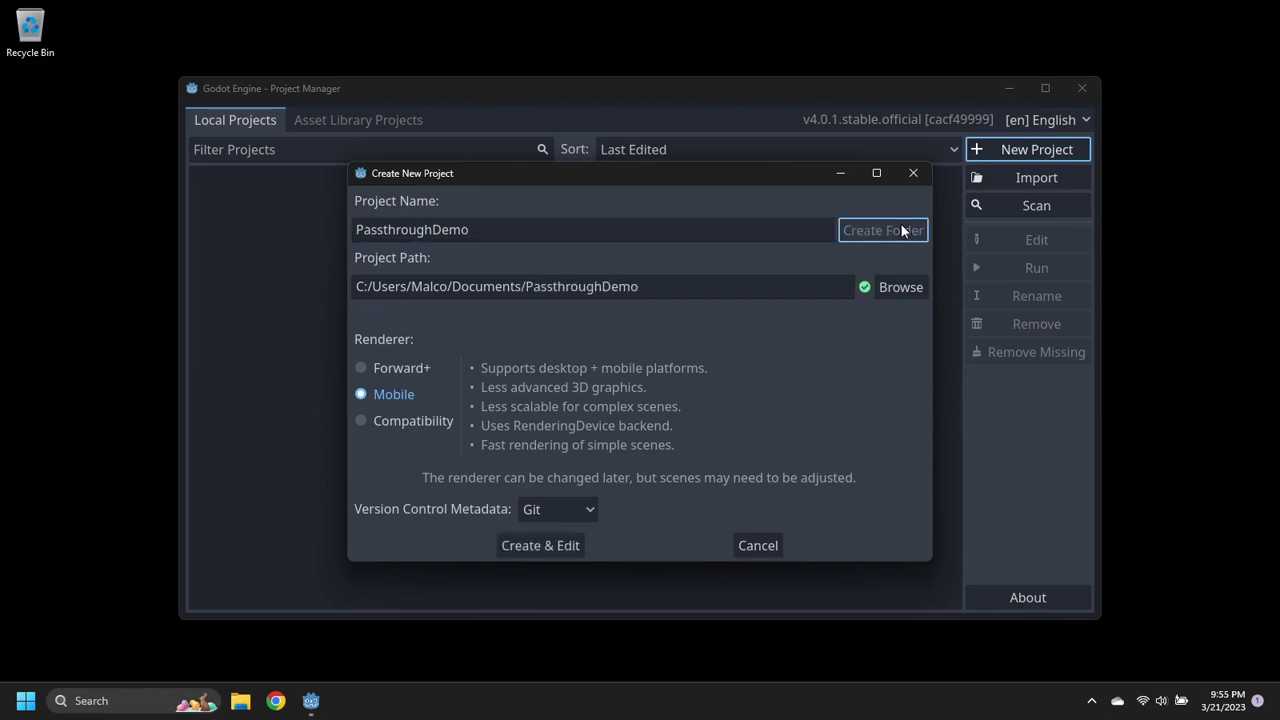
{"action": "left_click", "coordinate": [544, 547]}
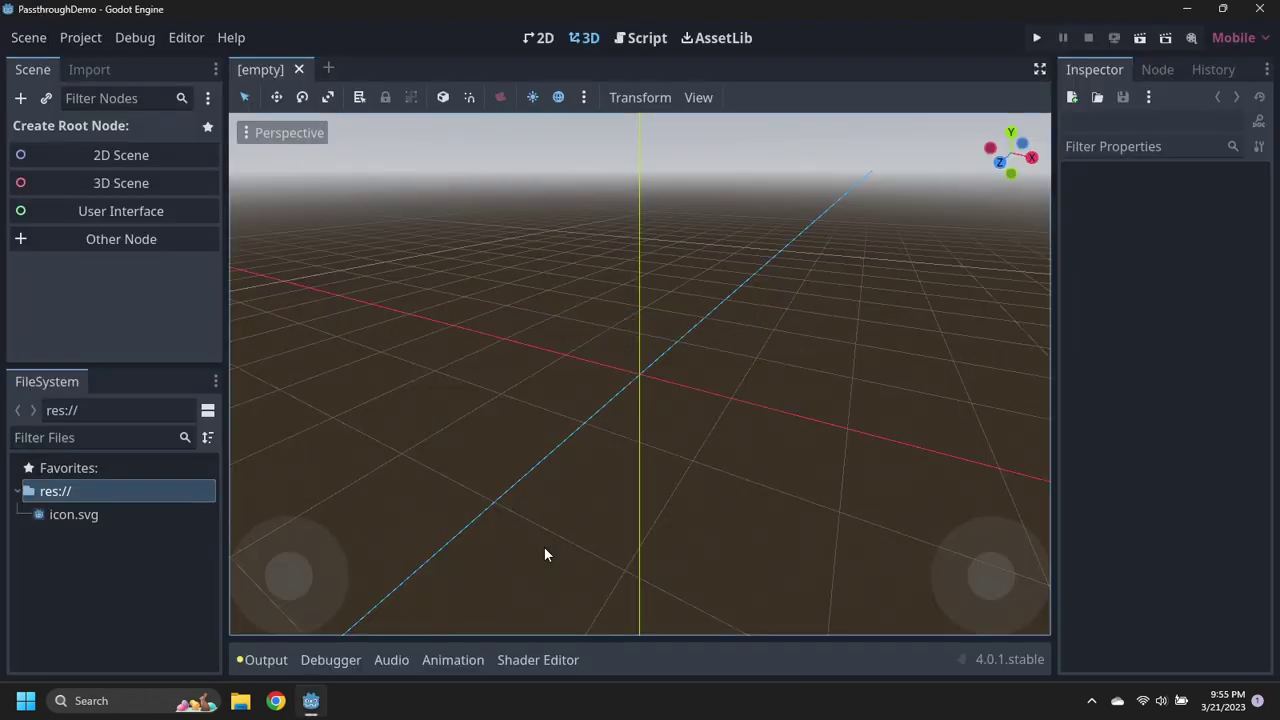
- Search AssetLib for 'godot xr', then download and install Godot XR Tools for Godot 4
{"action": "left_click", "coordinate": [722, 38]}
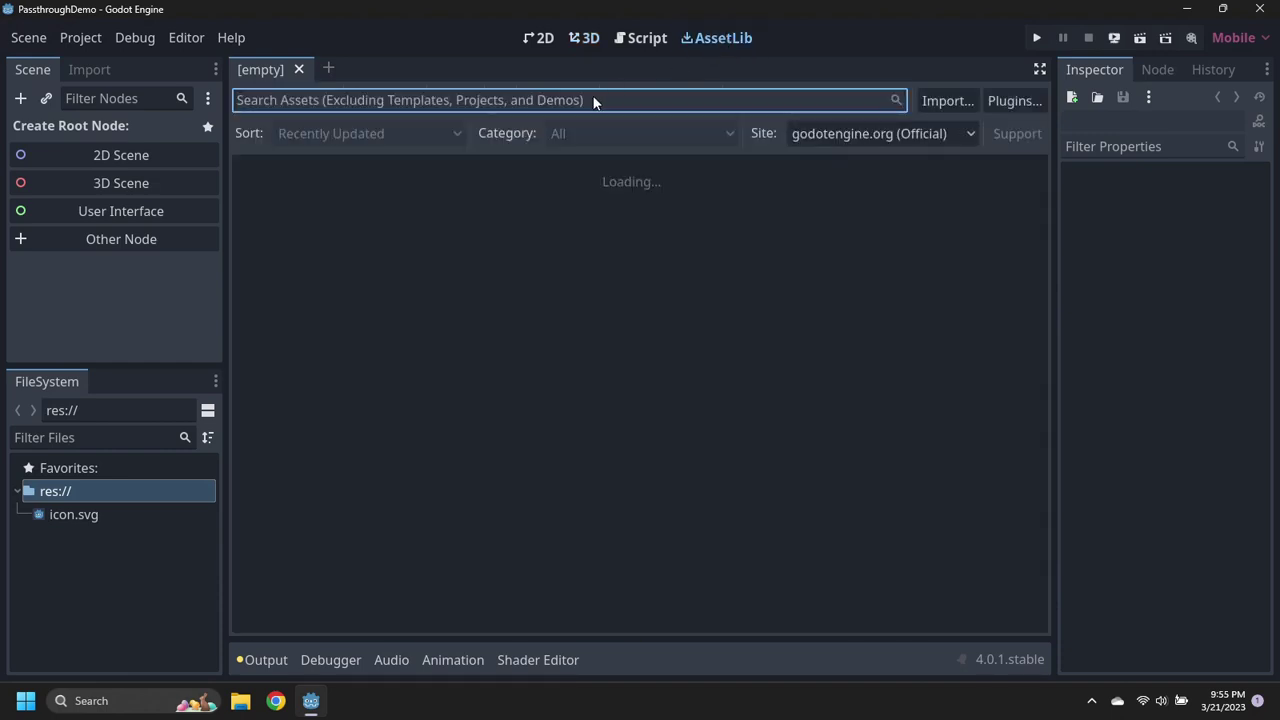
{"action": "type", "text": "godot xr"}
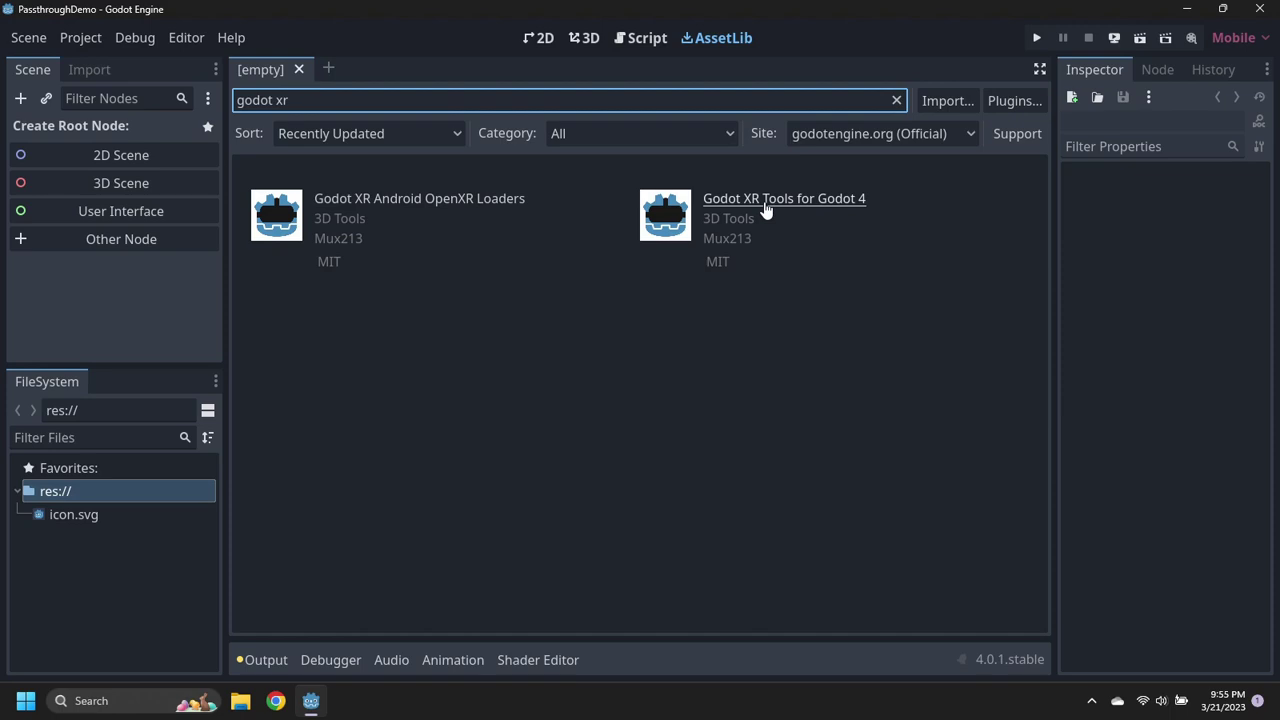
{"action": "left_click", "coordinate": [765, 203]}
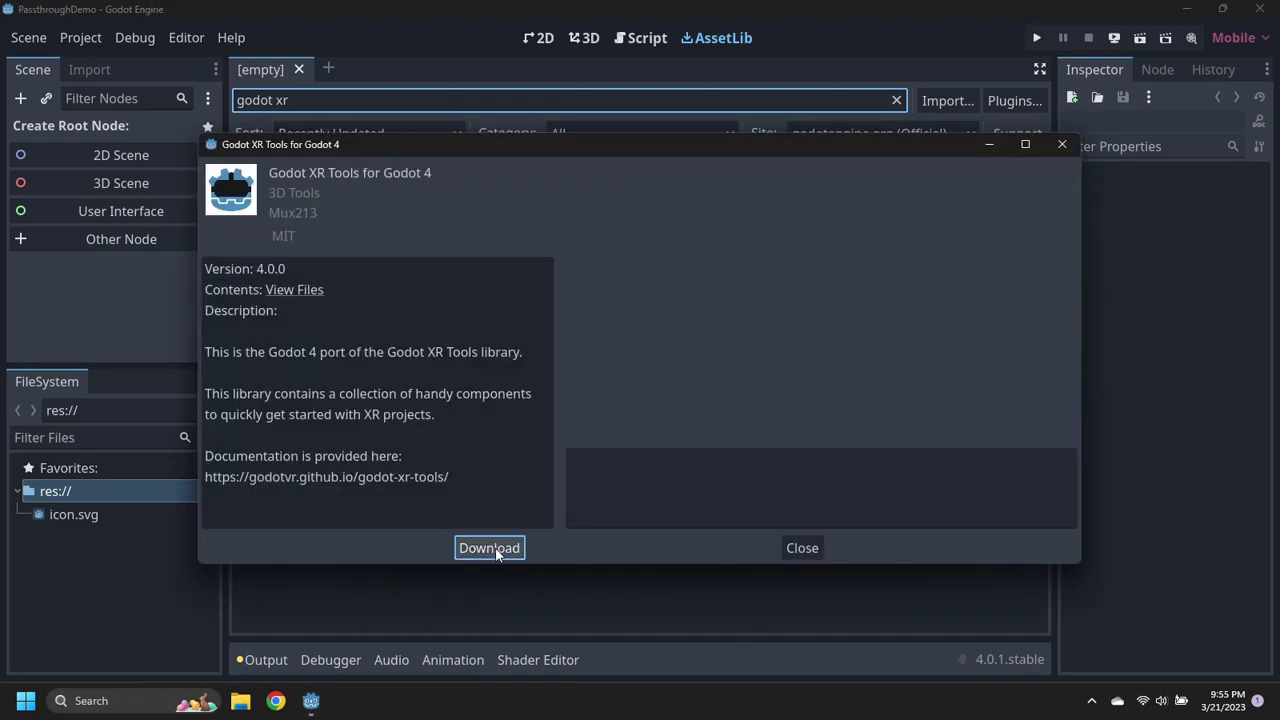
{"action": "left_click", "coordinate": [495, 547]}
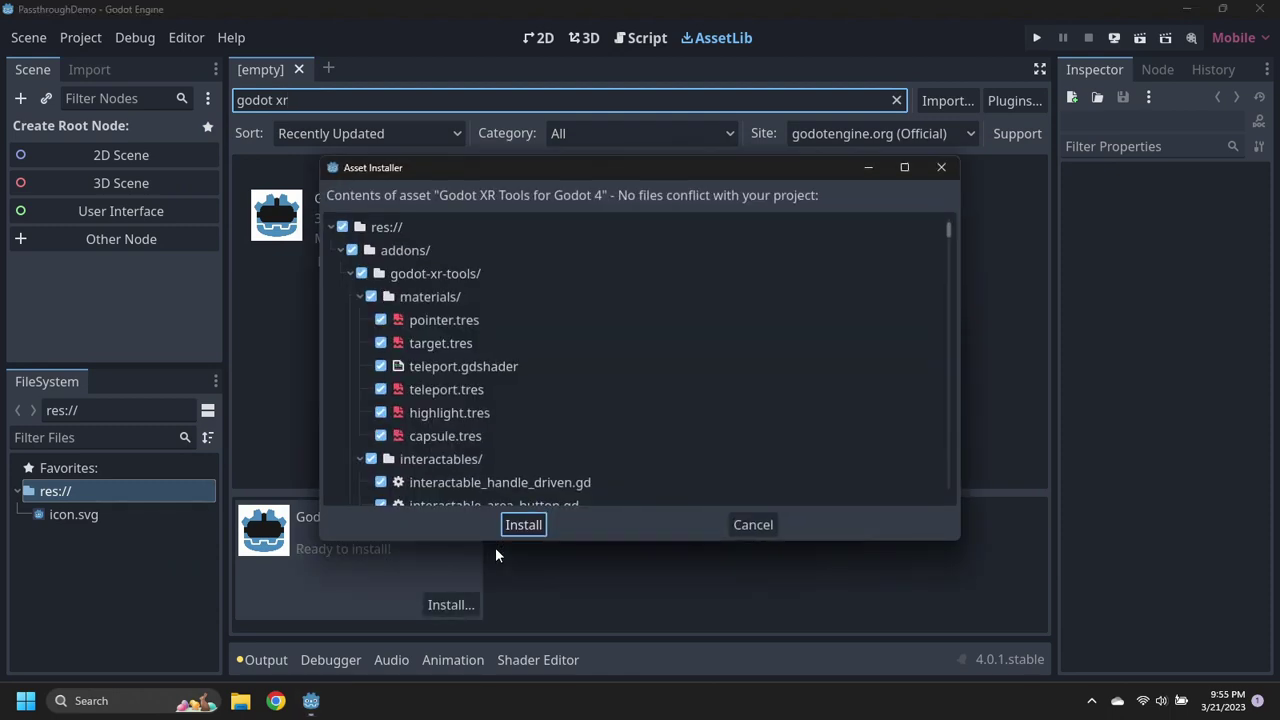
{"action": "left_click", "coordinate": [520, 523]}
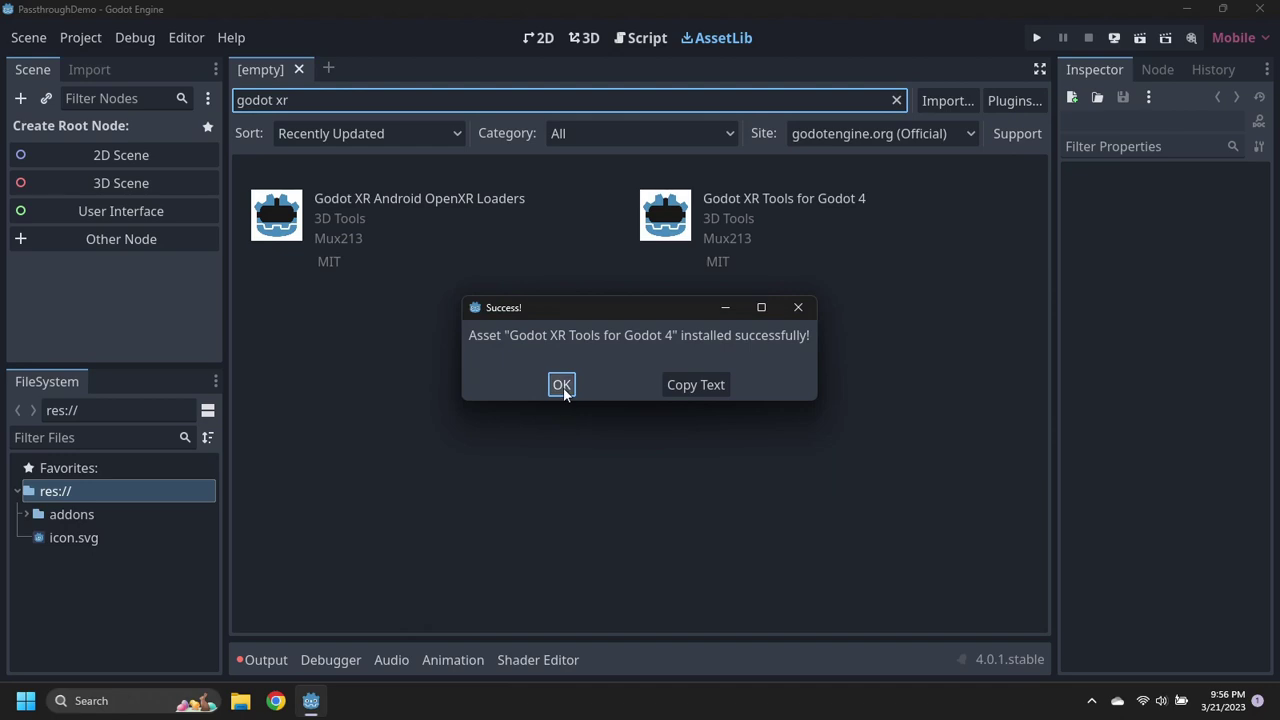
{"action": "left_click", "coordinate": [562, 386]}
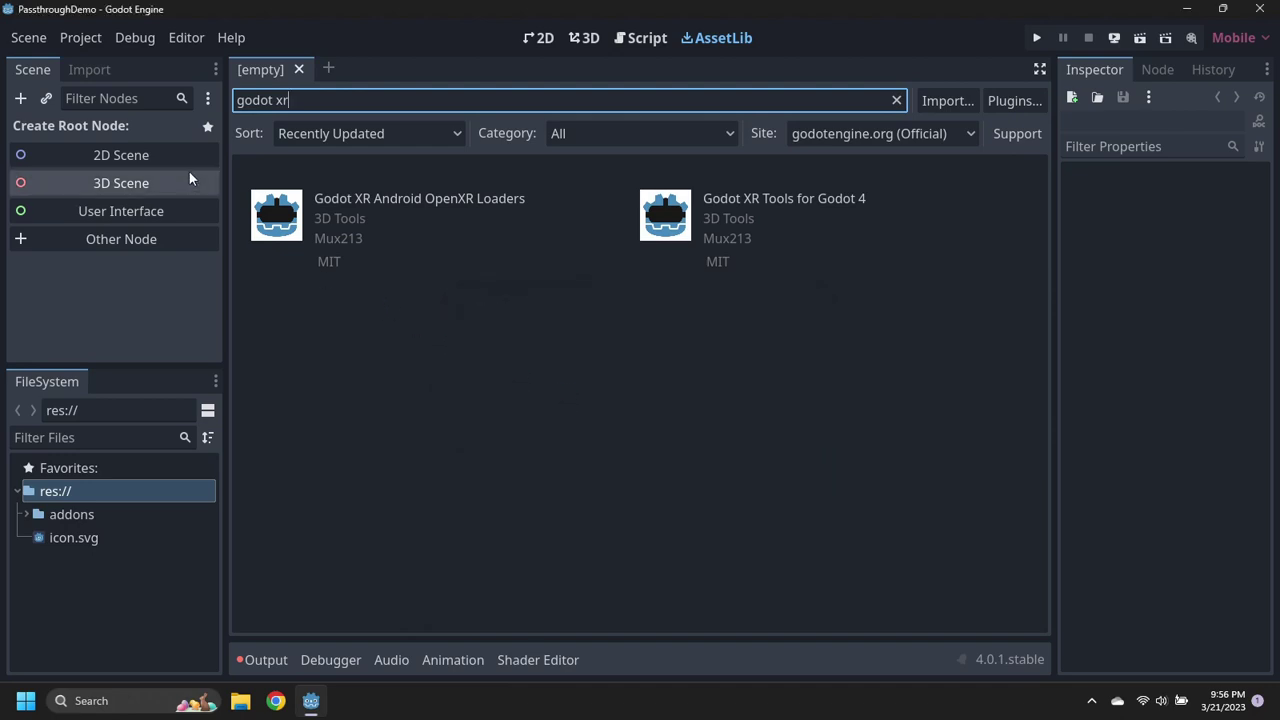
- Enable the Godot XR Tools plugin in Project Settings
{"action": "left_click", "coordinate": [80, 38]}
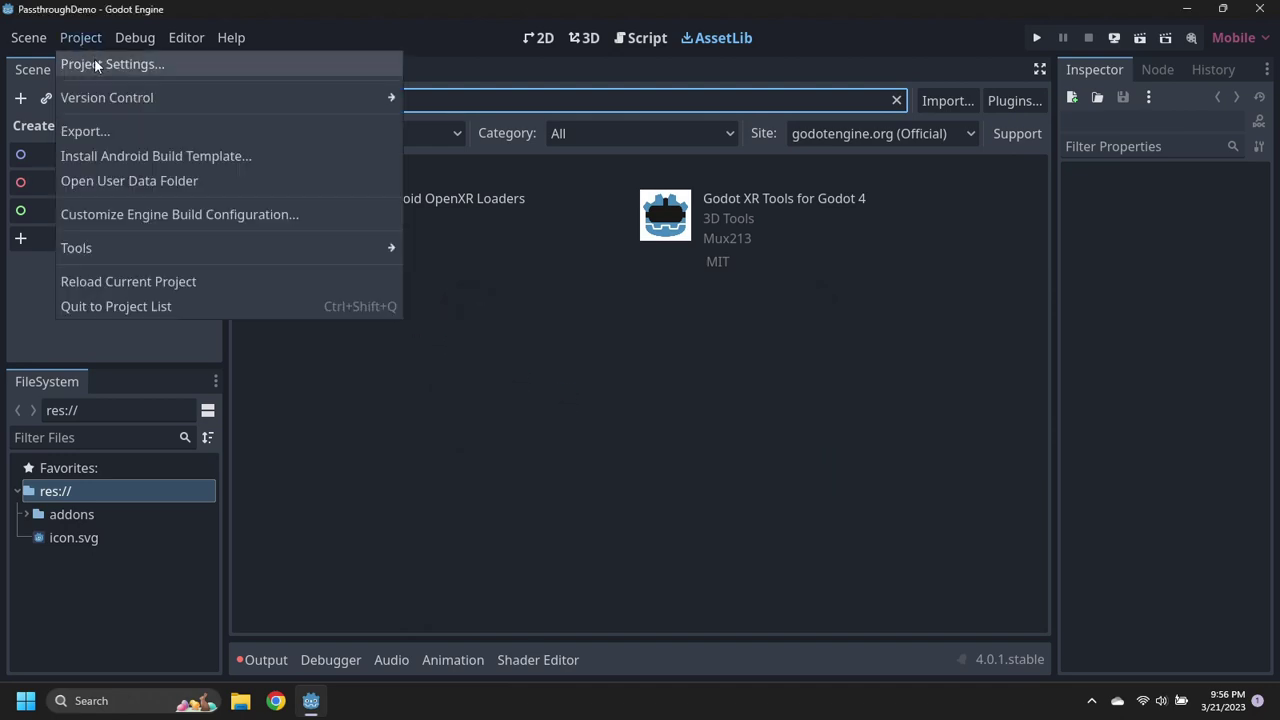
{"action": "left_click", "coordinate": [97, 64]}
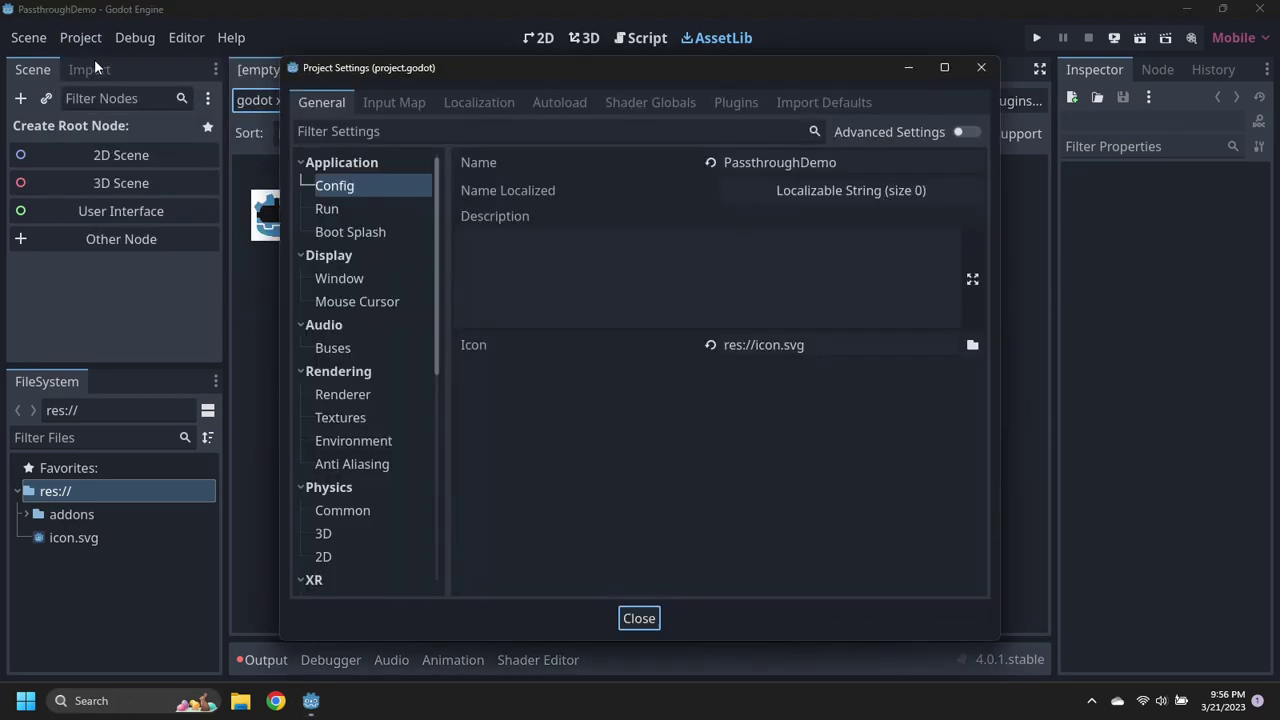
{"action": "left_click", "coordinate": [735, 100]}
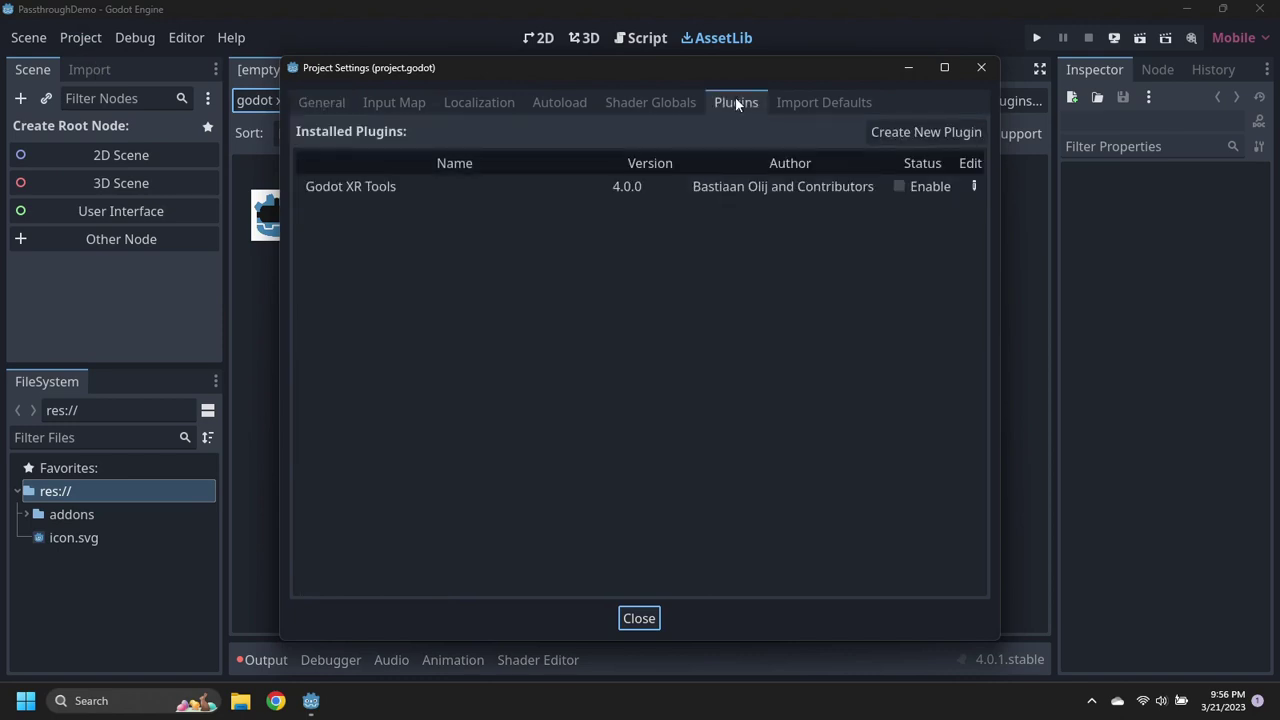
{"action": "left_click", "coordinate": [899, 187]}
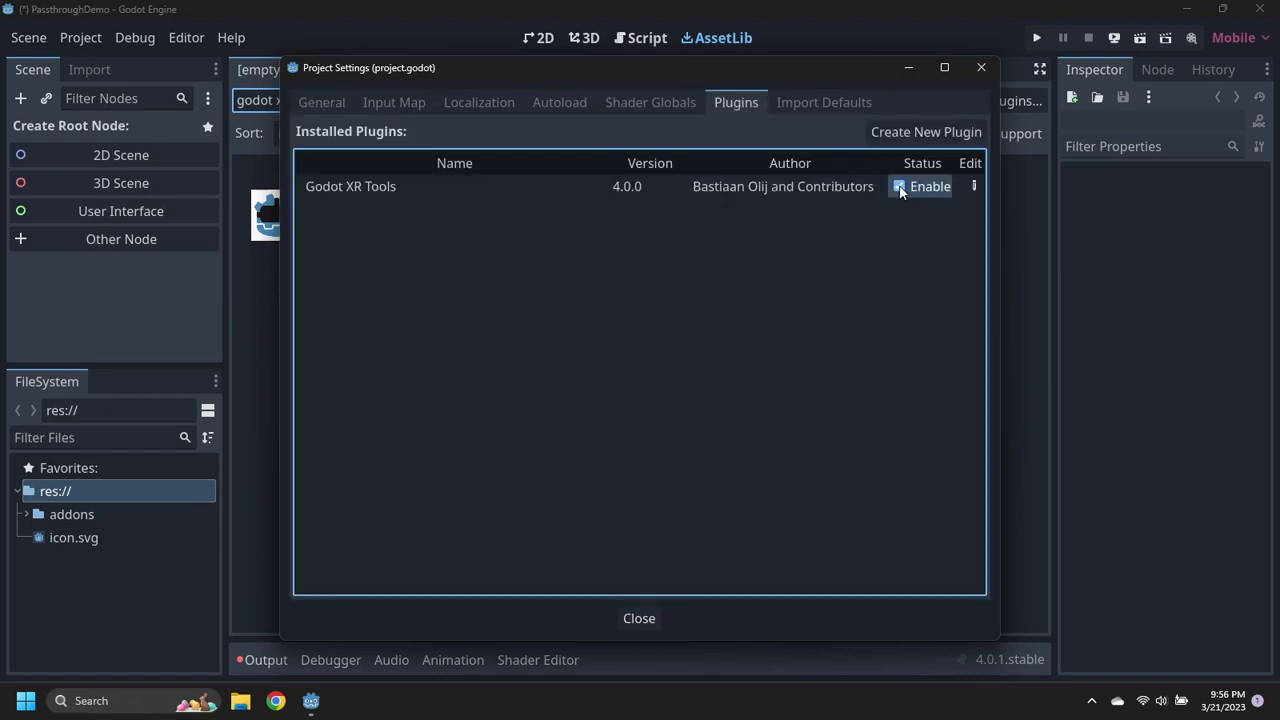
- Turn on Import ETC2 ASTC, OpenXR and XR shaders, then save and restart the editor
{"action": "left_click", "coordinate": [324, 102]}
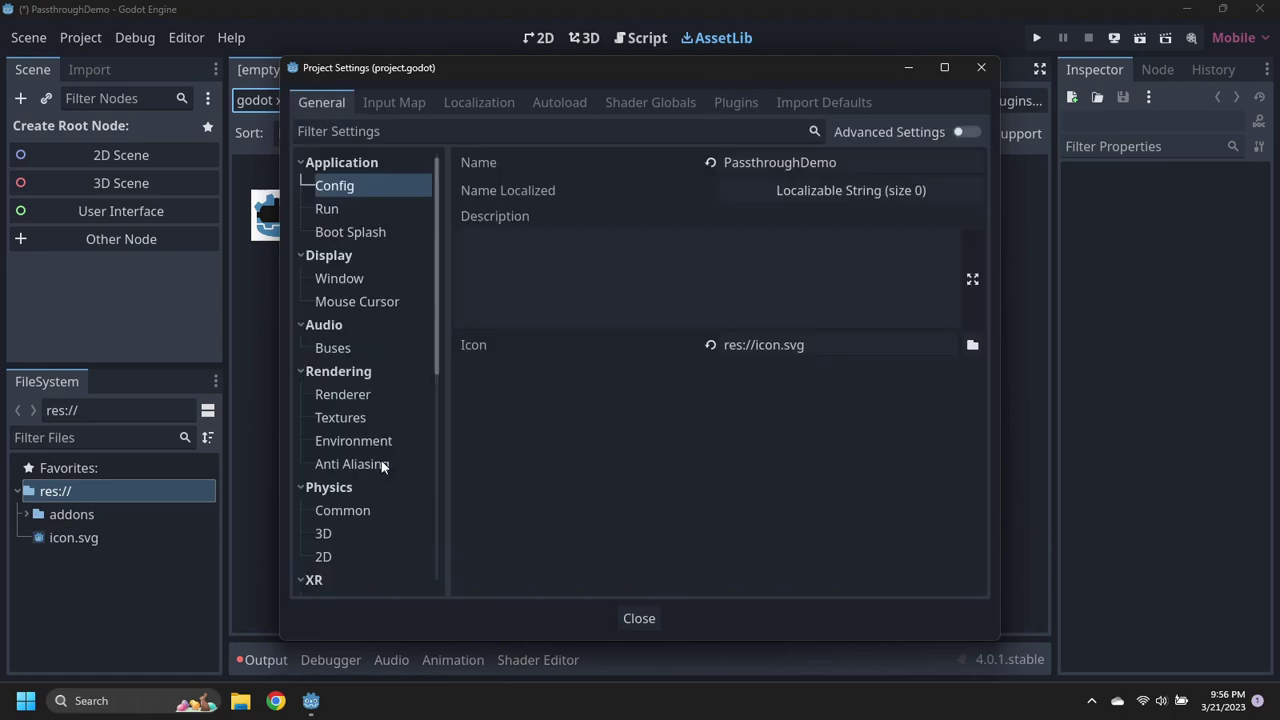
{"action": "left_click", "coordinate": [348, 419]}
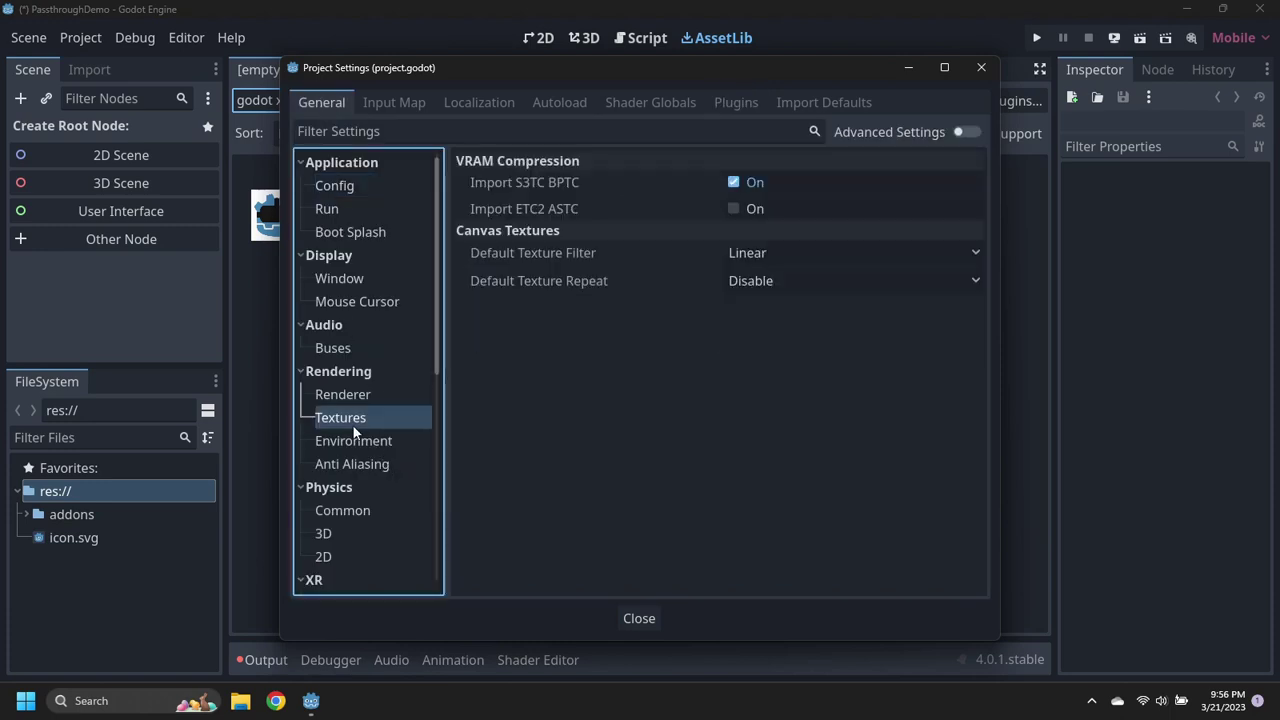
{"action": "left_click", "coordinate": [736, 209]}
{"action": "scroll", "coordinate": [318, 448], "scroll_direction": "down", "scroll_amount": 3}
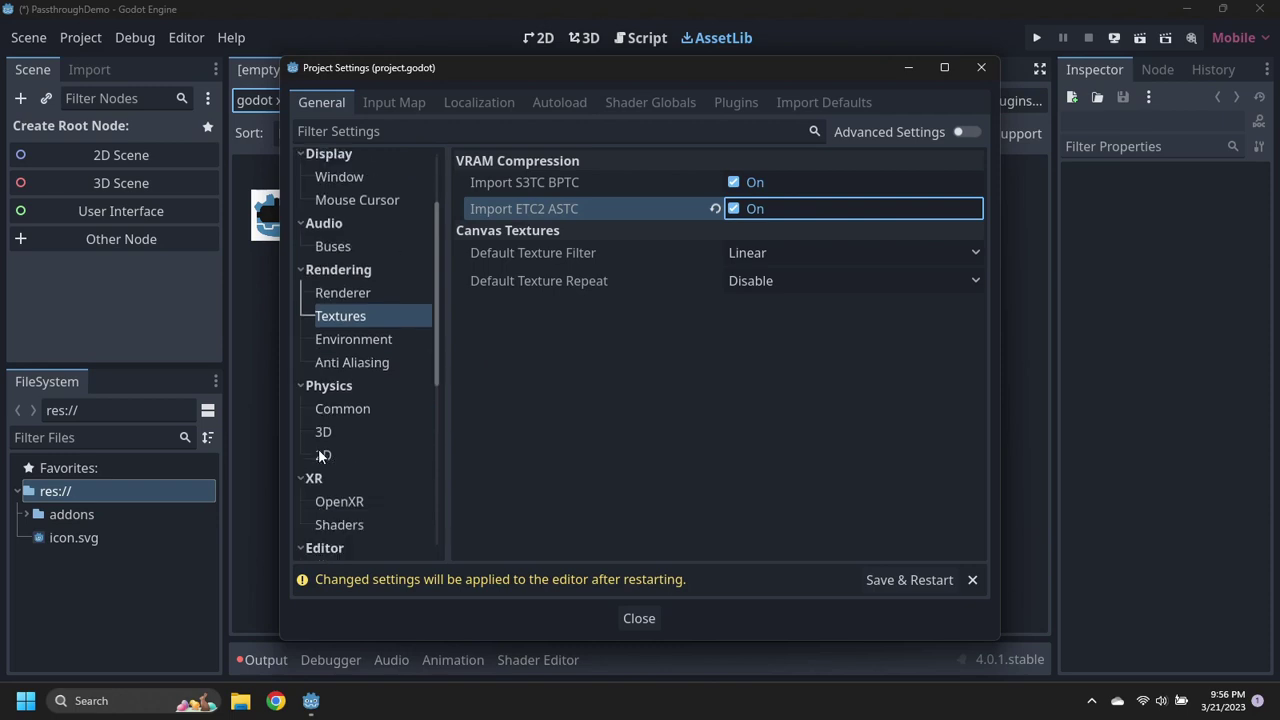
{"action": "left_click", "coordinate": [345, 452]}
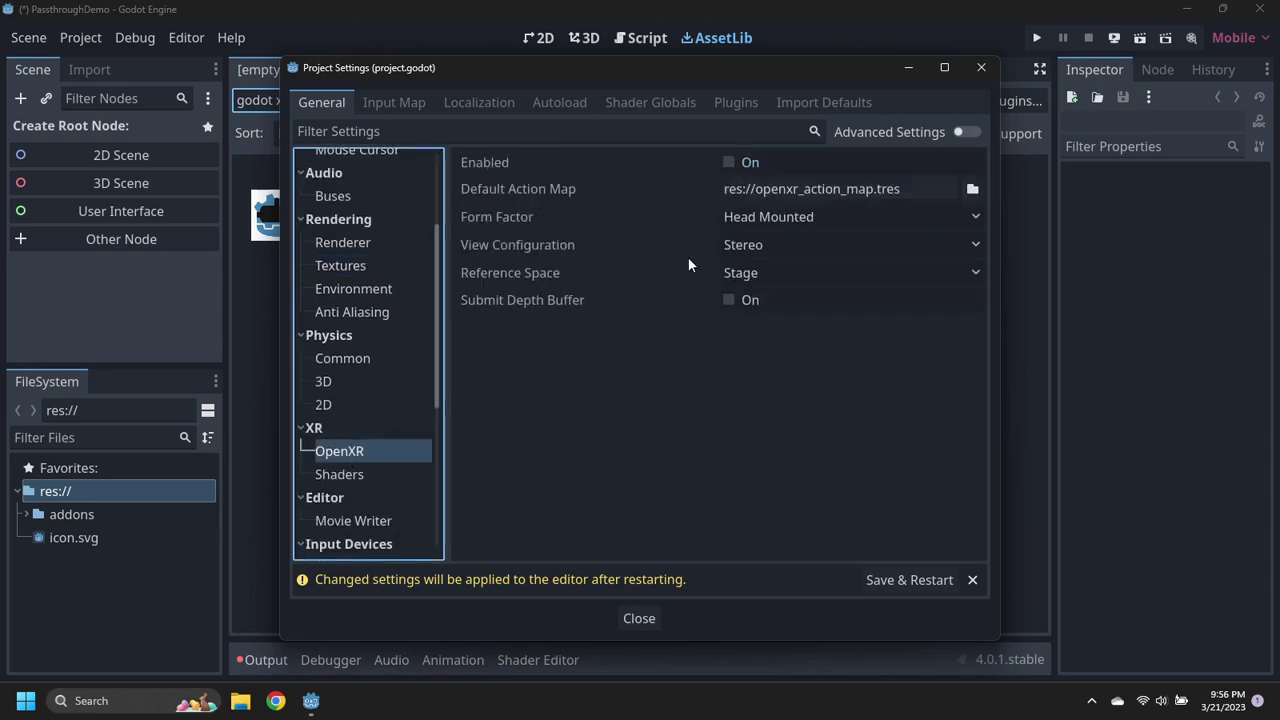
{"action": "left_click", "coordinate": [728, 163]}
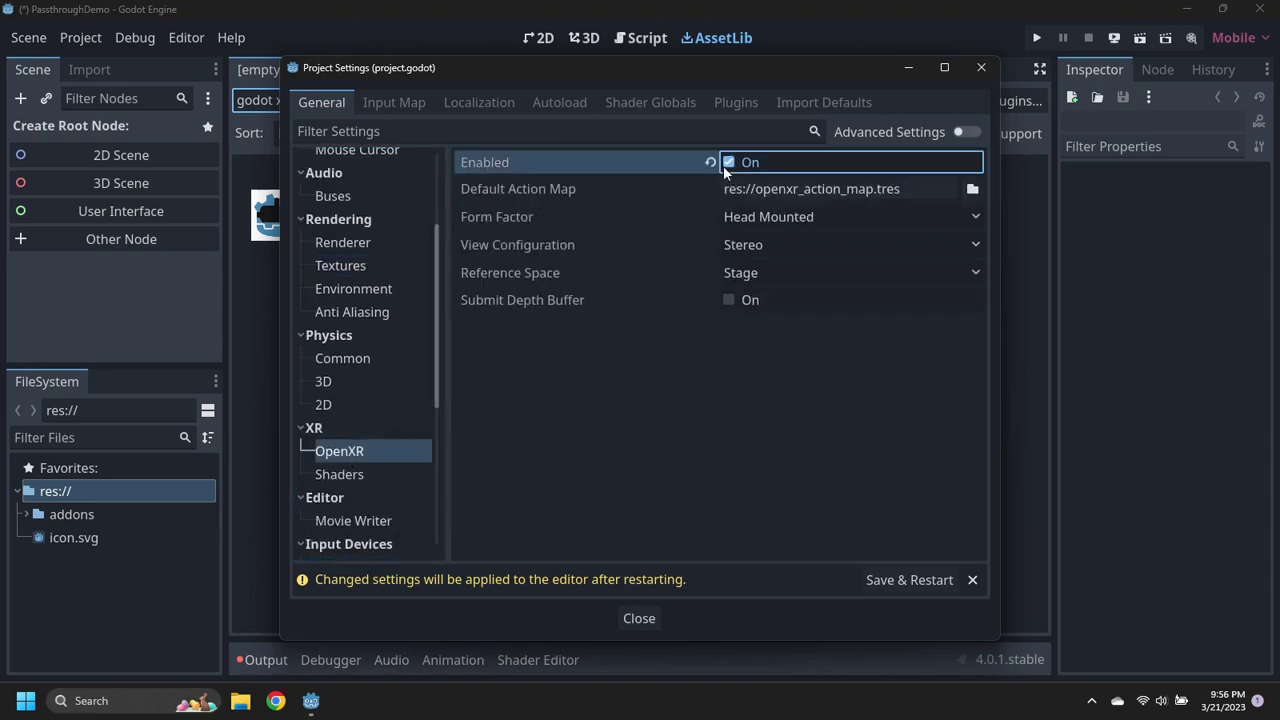
{"action": "left_click", "coordinate": [329, 473]}
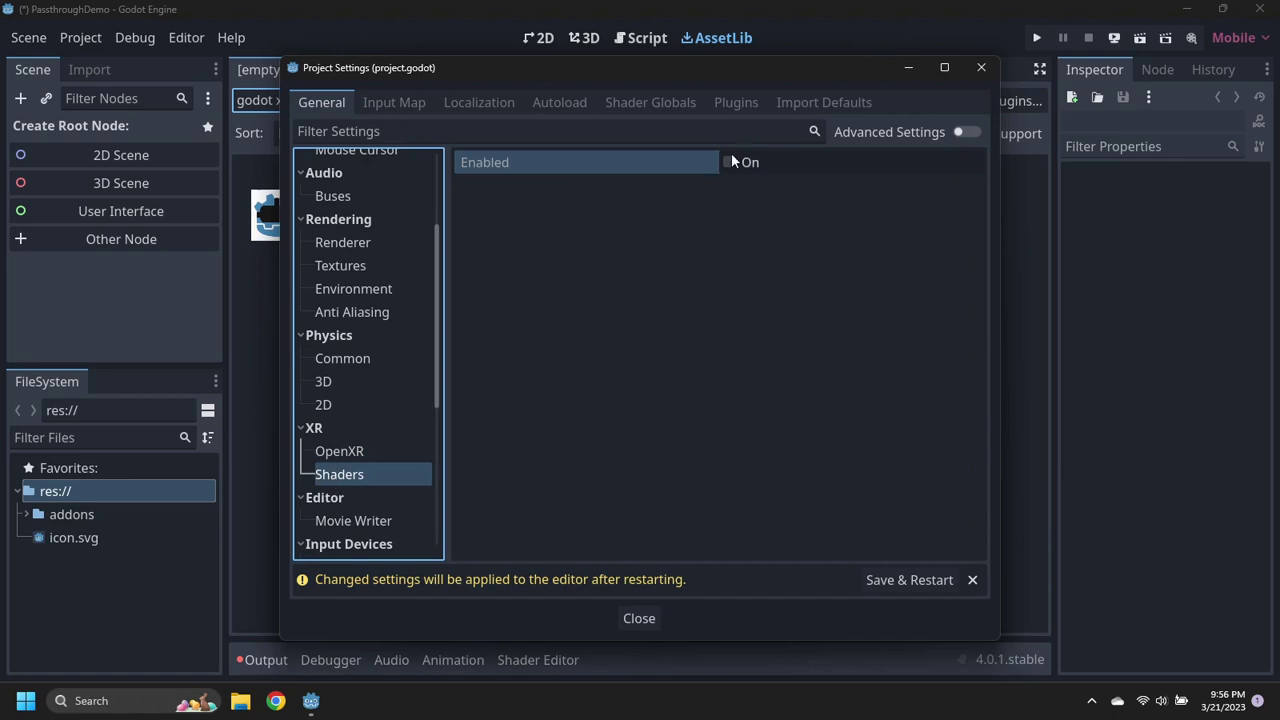
{"action": "left_click", "coordinate": [728, 162]}
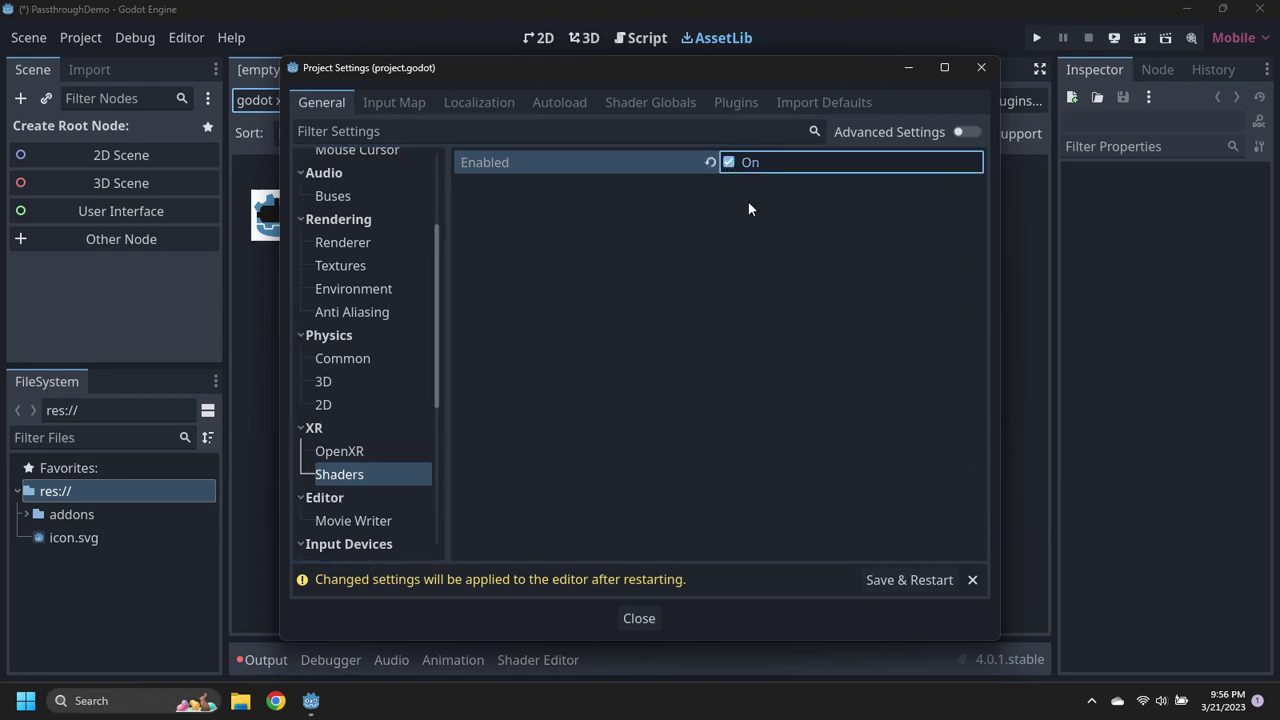
{"action": "left_click", "coordinate": [917, 586]}
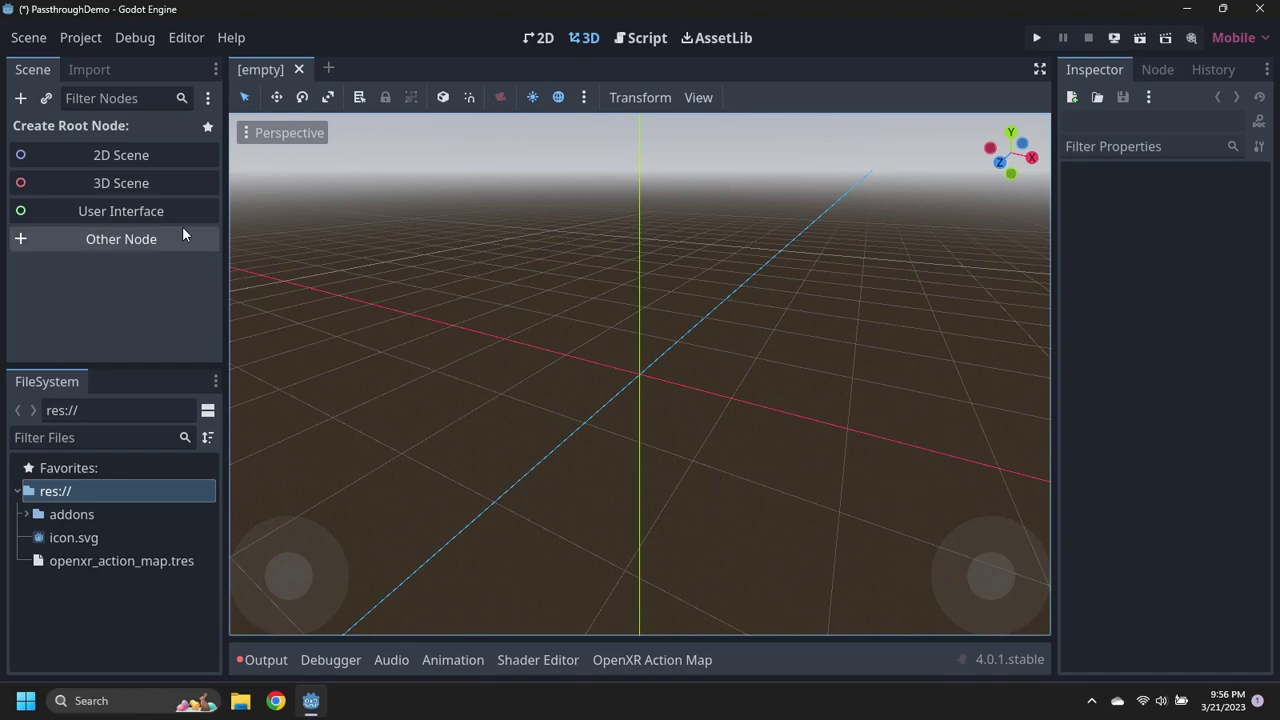
- Create a 3D scene and rename its Node3D root to Main
{"action": "left_click", "coordinate": [148, 188]}
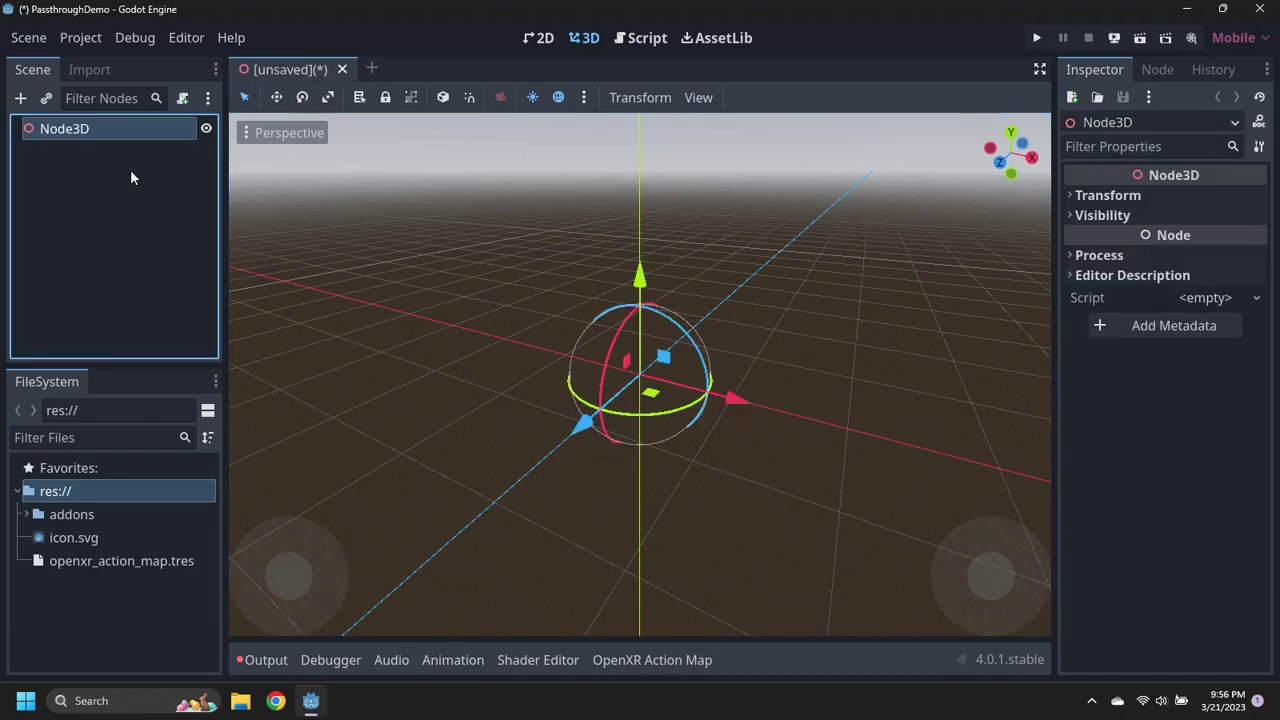
{"action": "double_click", "coordinate": [111, 130]}
{"action": "key", "text": "BackSpace"}
{"action": "key", "text": "BackSpace"}
{"action": "key", "text": "BackSpace"}
{"action": "key", "text": "BackSpace"}
{"action": "key", "text": "BackSpace"}
{"action": "key", "text": "BackSpace"}
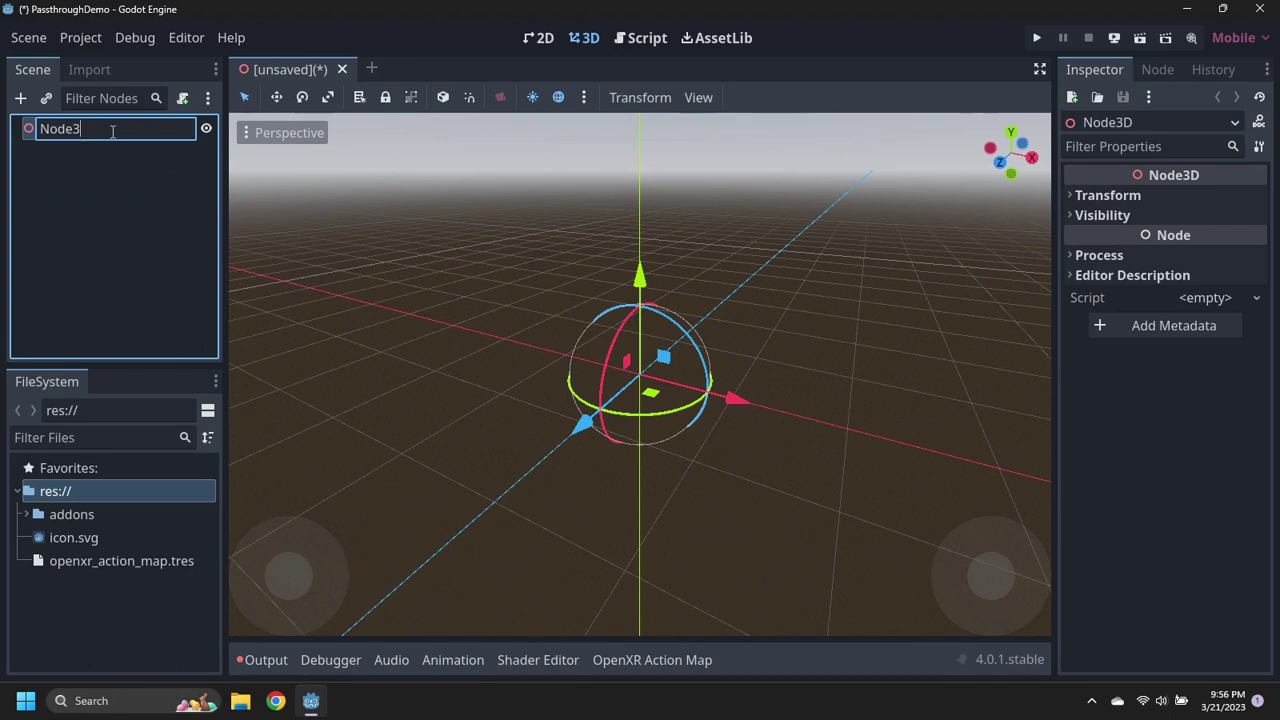
{"action": "type", "text": "Main"}
{"action": "key", "text": "Return"}
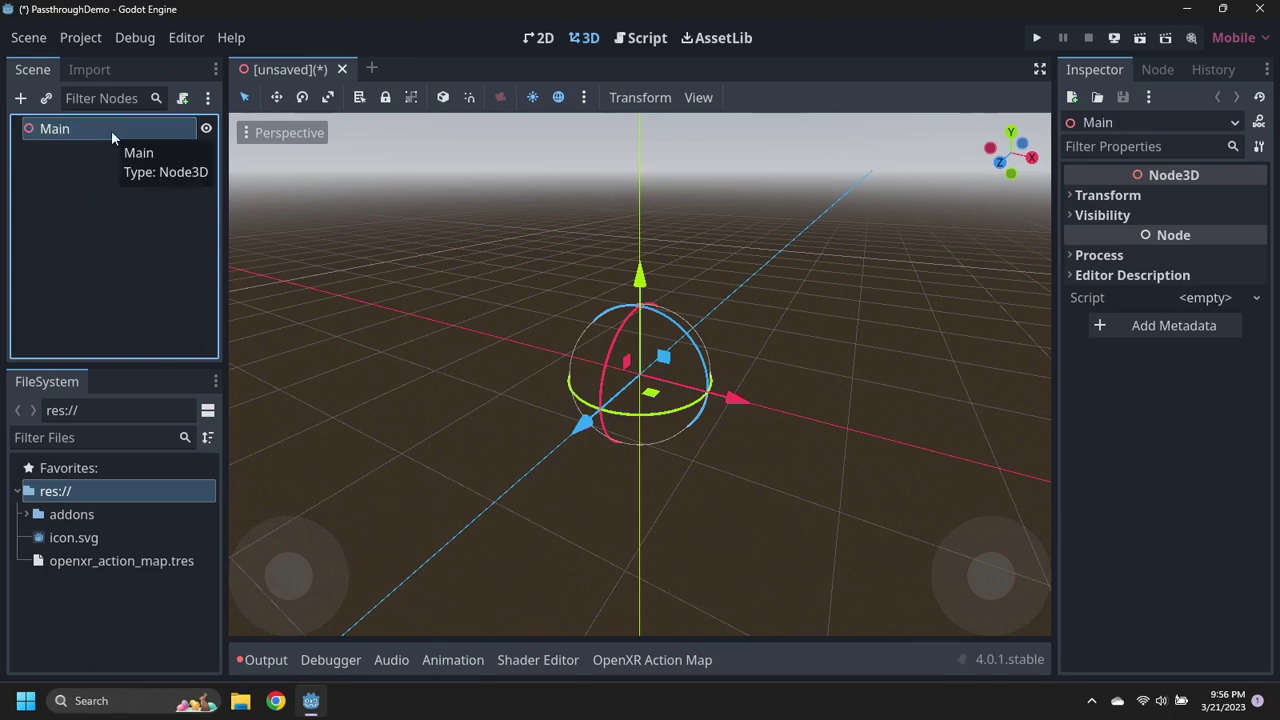
- Add an XROrigin3D under Main with an XRCamera3D child
{"action": "right_click", "coordinate": [111, 130]}
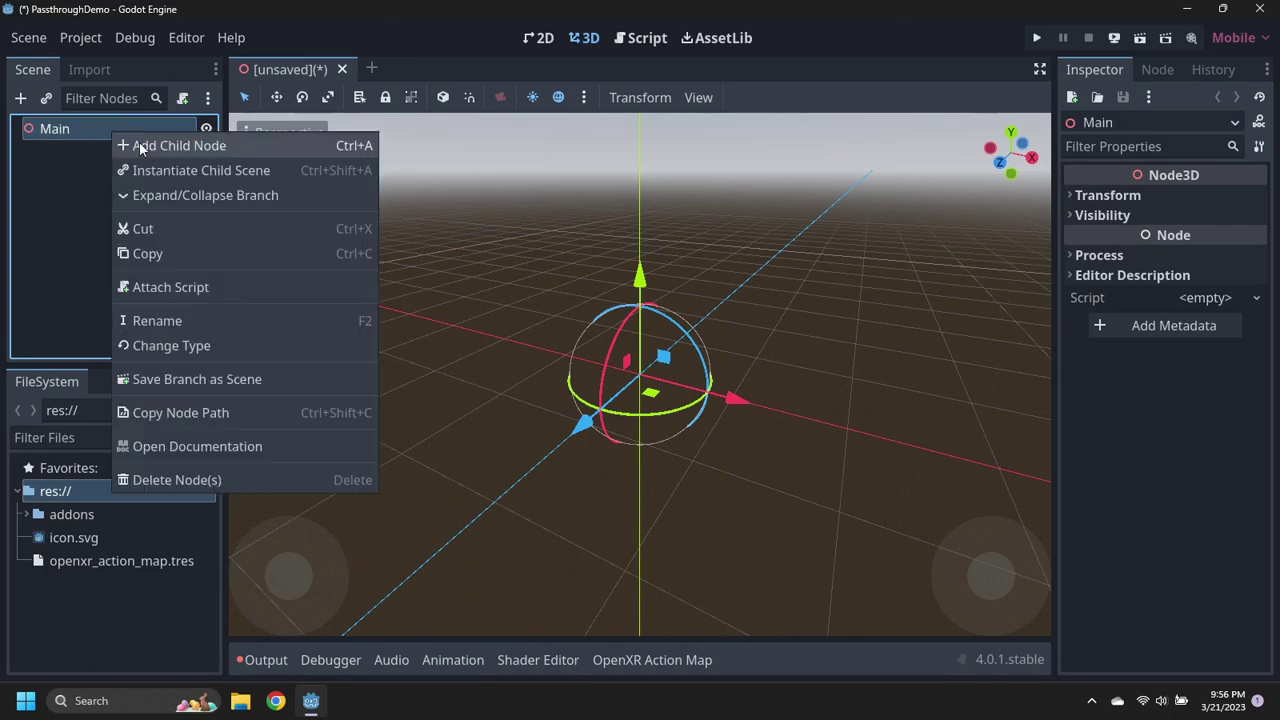
{"action": "left_click", "coordinate": [125, 145]}
{"action": "type", "text": "XROrigin"}
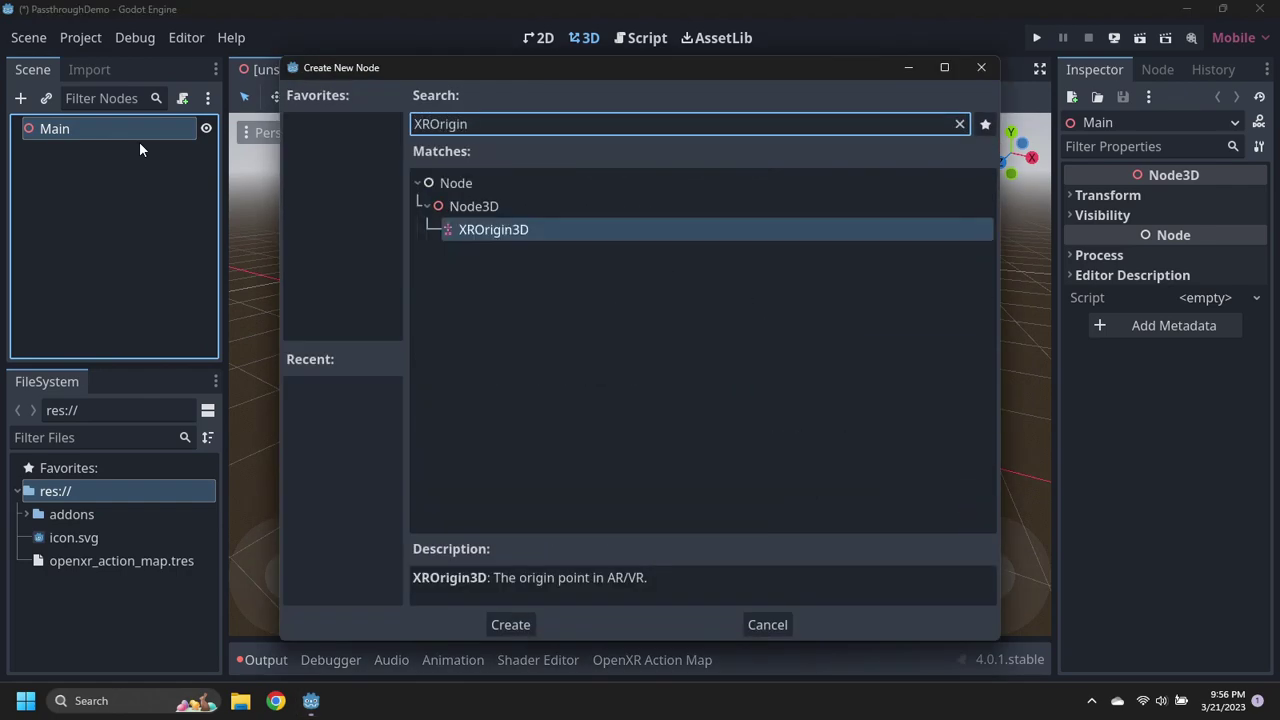
{"action": "key", "text": "Return"}
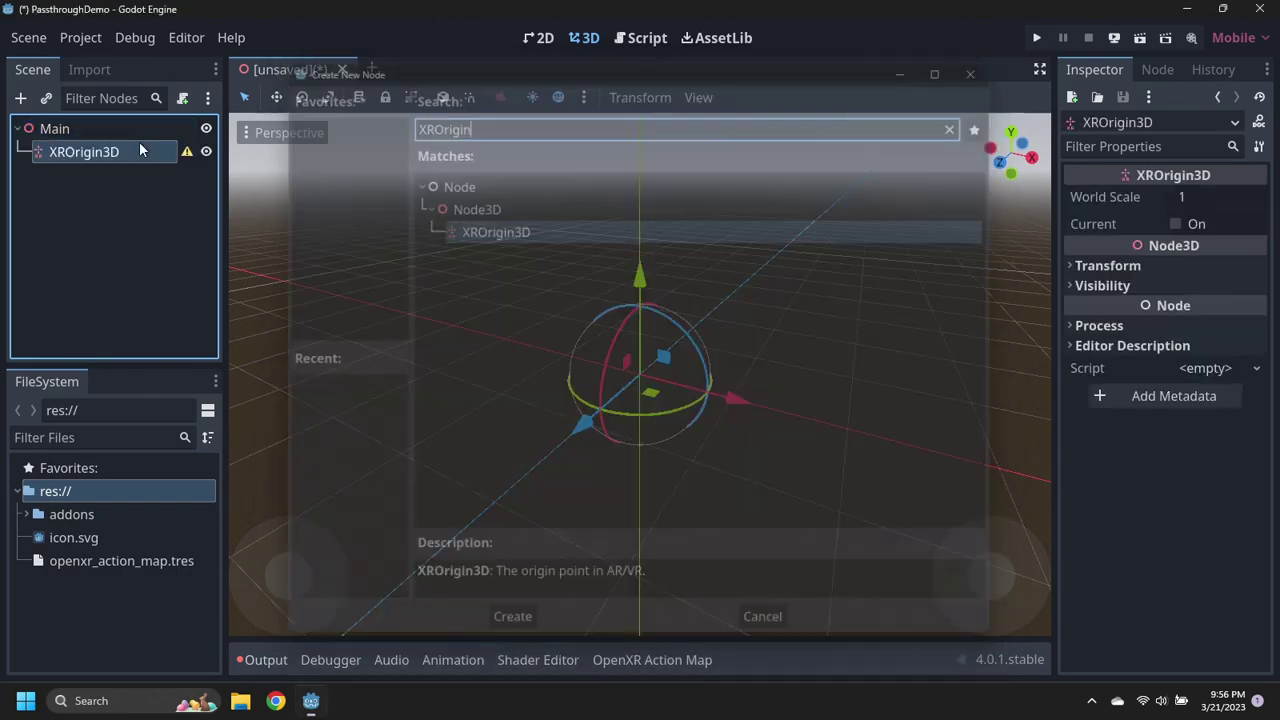
{"action": "right_click", "coordinate": [100, 153]}
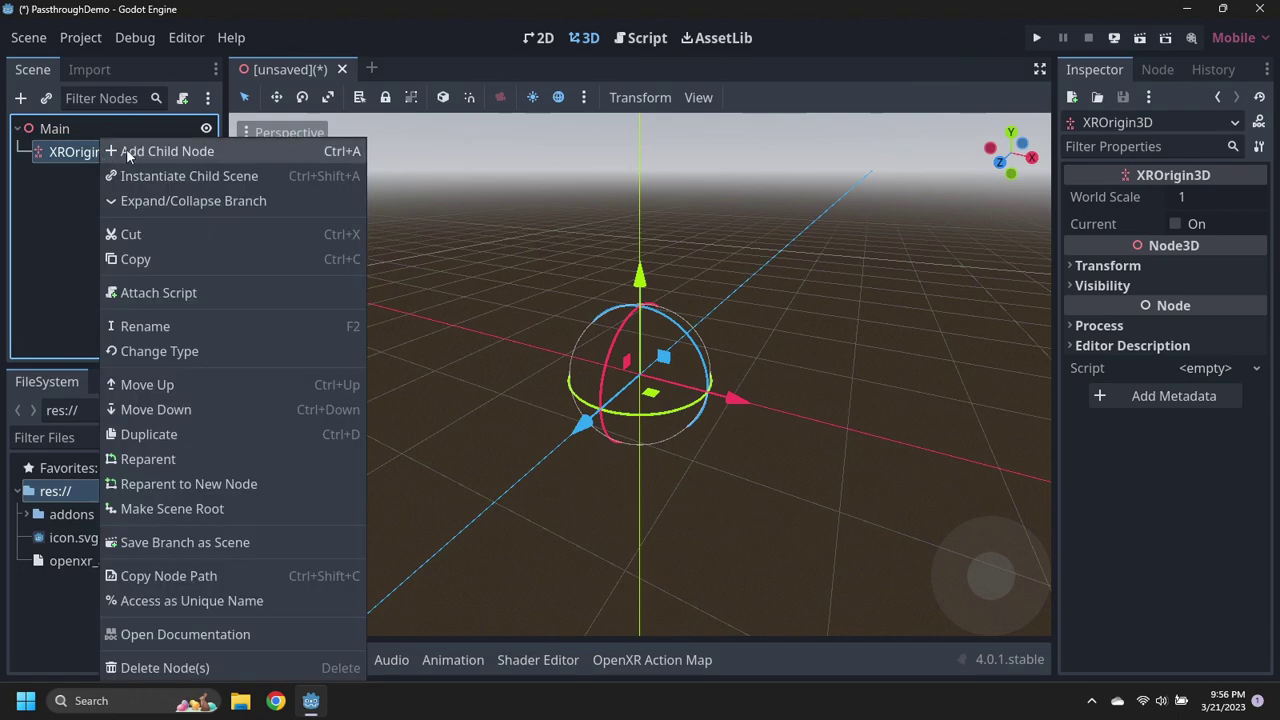
{"action": "left_click", "coordinate": [127, 152]}
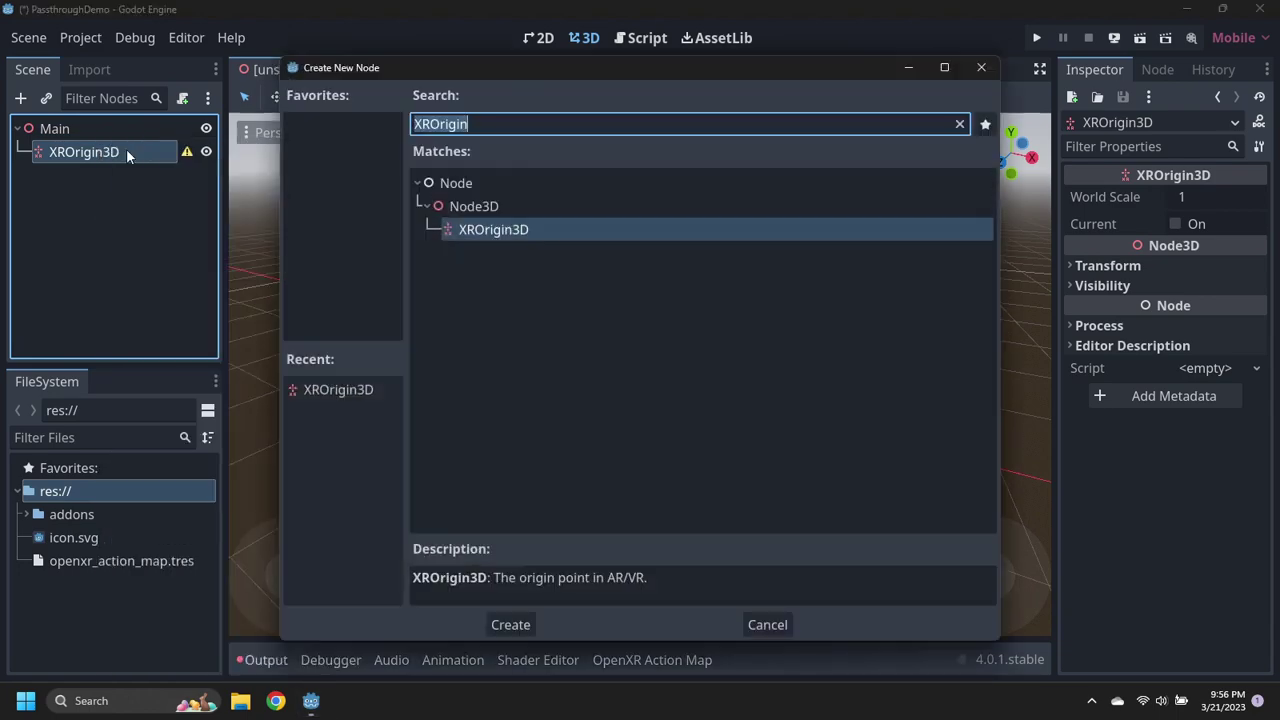
{"action": "type", "text": "XRCamera3D"}
{"action": "key", "text": "Return"}
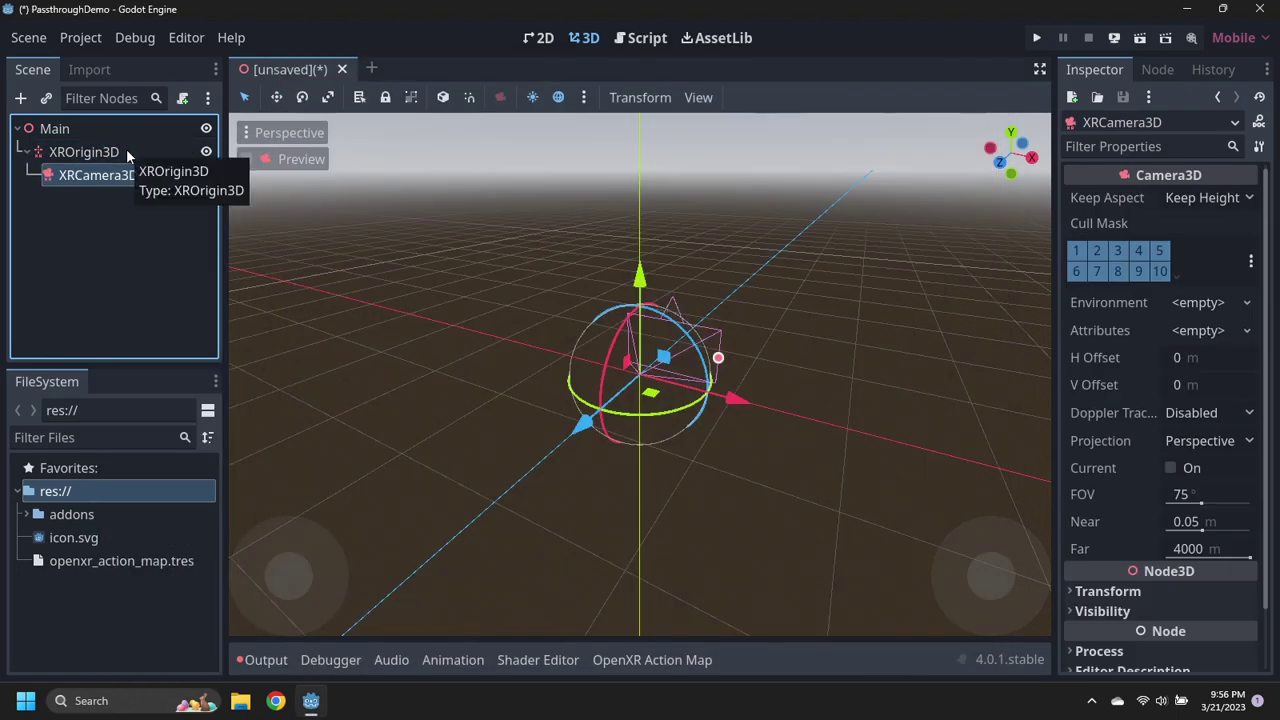
- Add two XRController3D child nodes under XROrigin3D
{"action": "right_click", "coordinate": [87, 150]}
{"action": "left_click", "coordinate": [105, 153]}
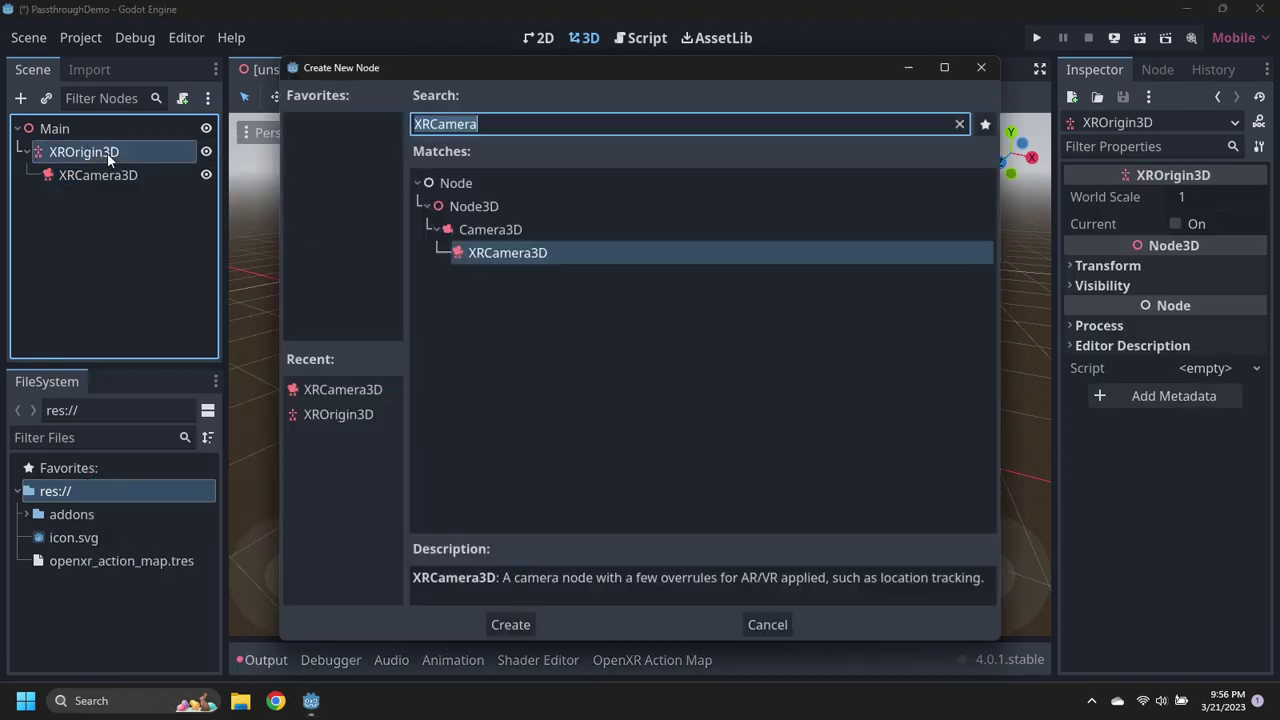
{"action": "type", "text": "XRCont"}
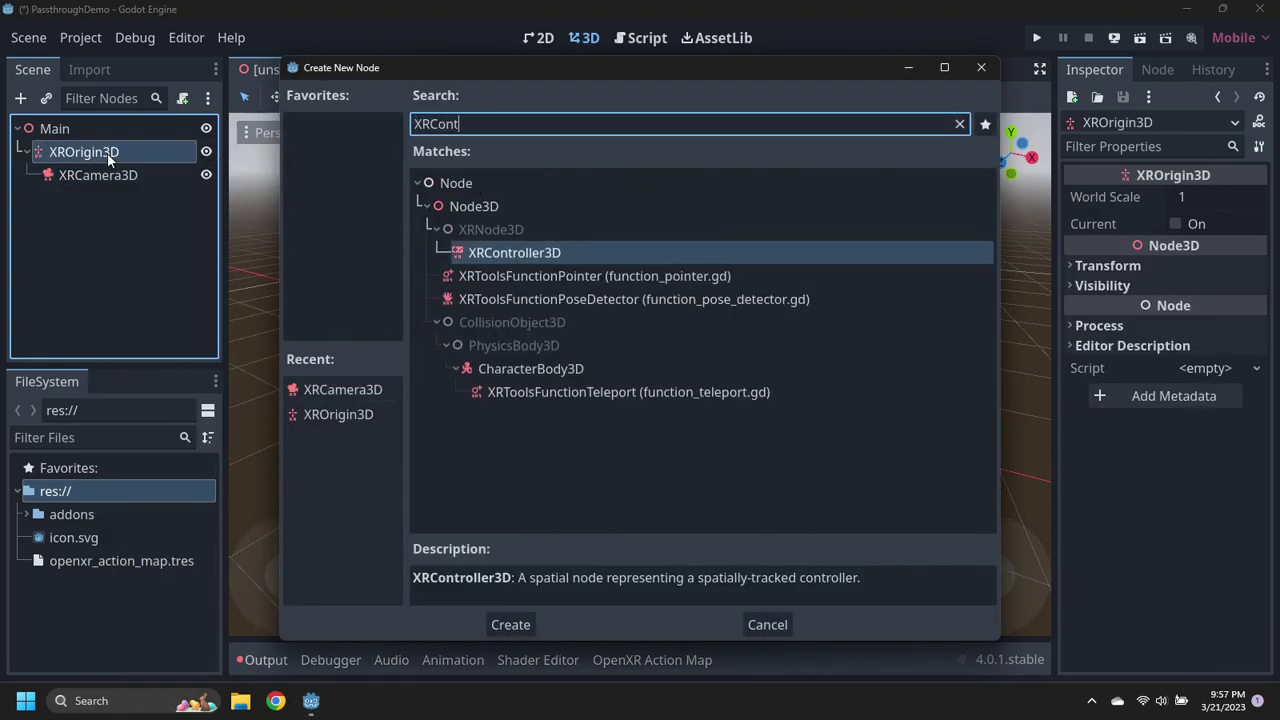
{"action": "key", "text": "Return"}
{"action": "right_click", "coordinate": [107, 153]}
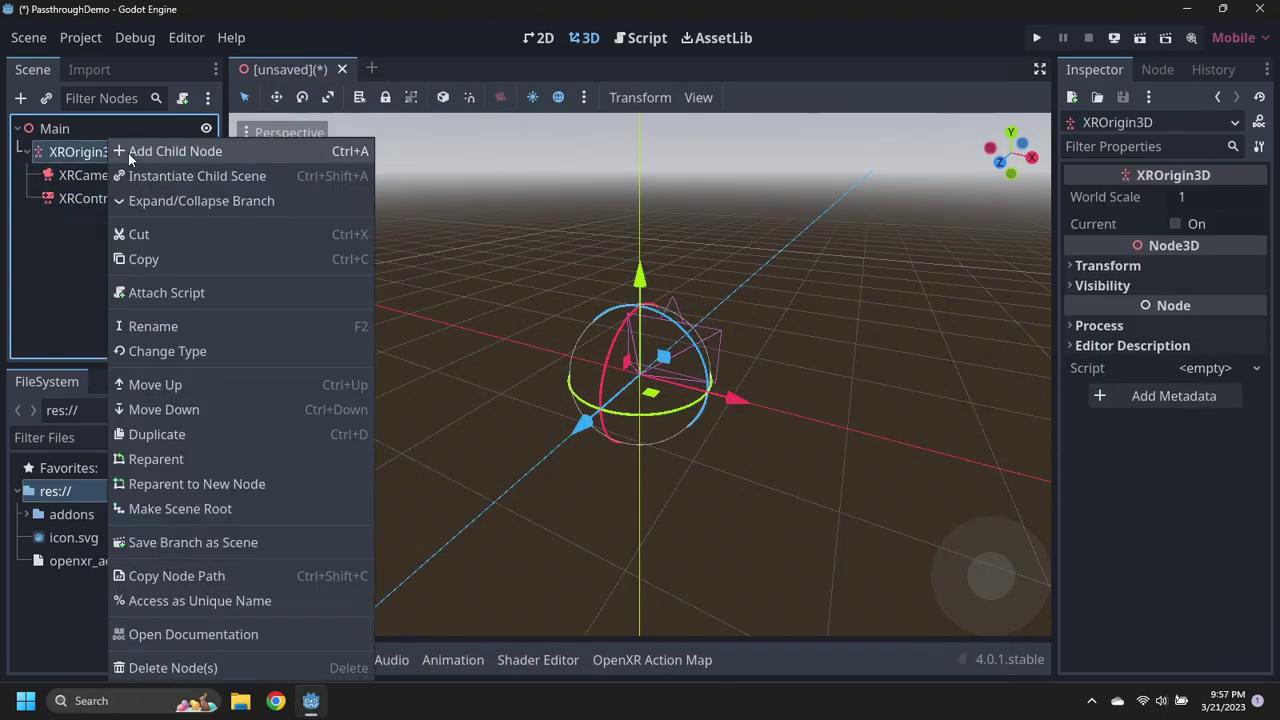
{"action": "left_click", "coordinate": [128, 153]}
{"action": "key", "text": "Return"}
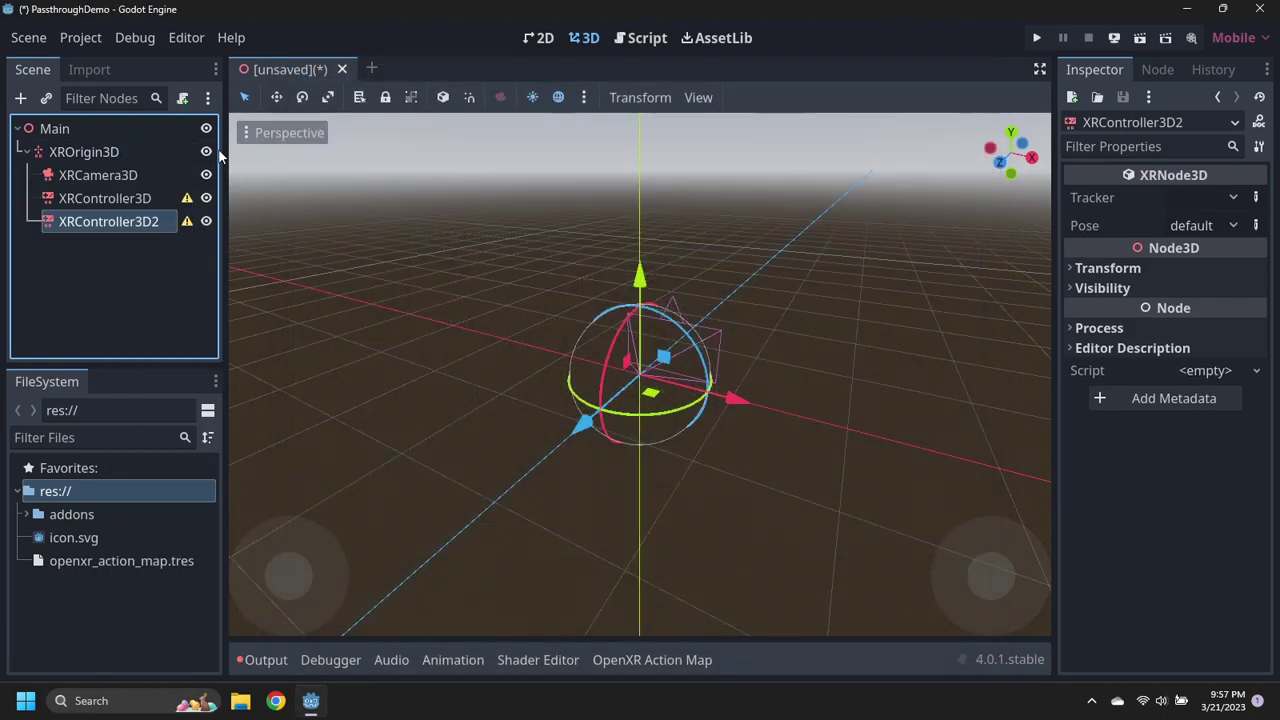
- Raise the XRCamera3D 1.5 m and move the first controller up 0.9 m and 0.5 m left
{"action": "left_click", "coordinate": [133, 176]}
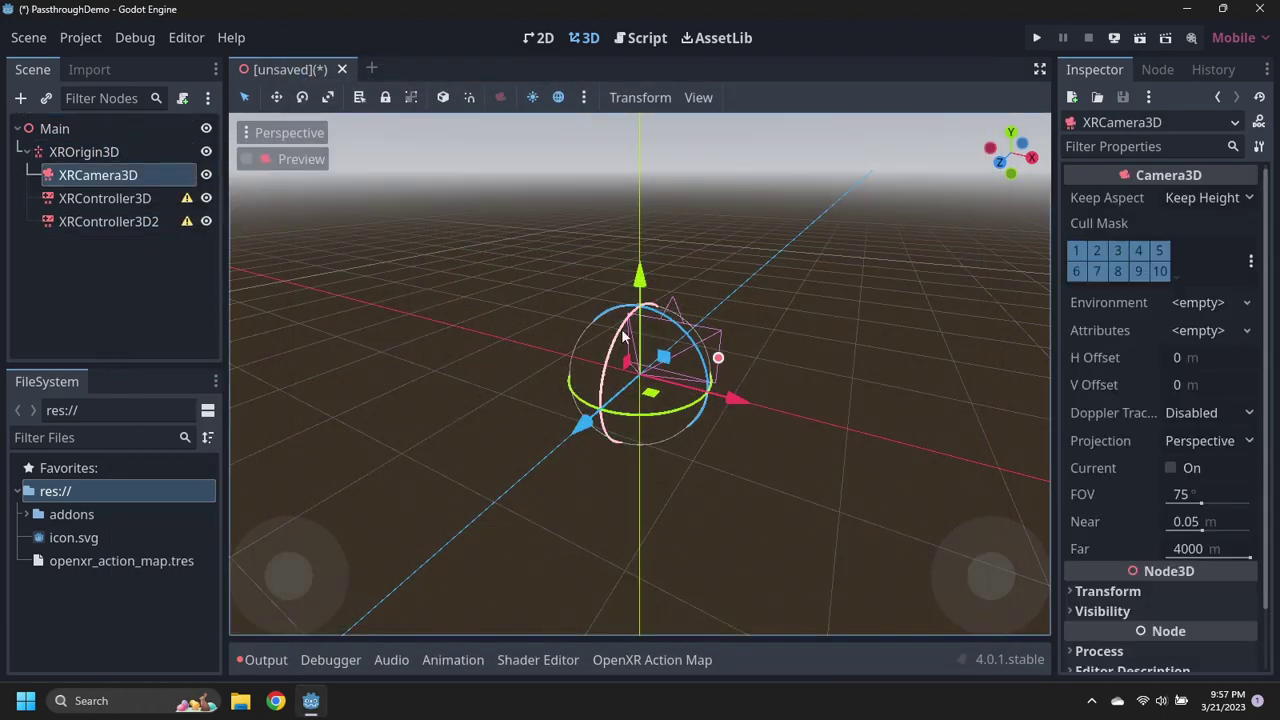
{"action": "left_click_drag", "start_coordinate": [640, 284], "coordinate": [654, 50]}
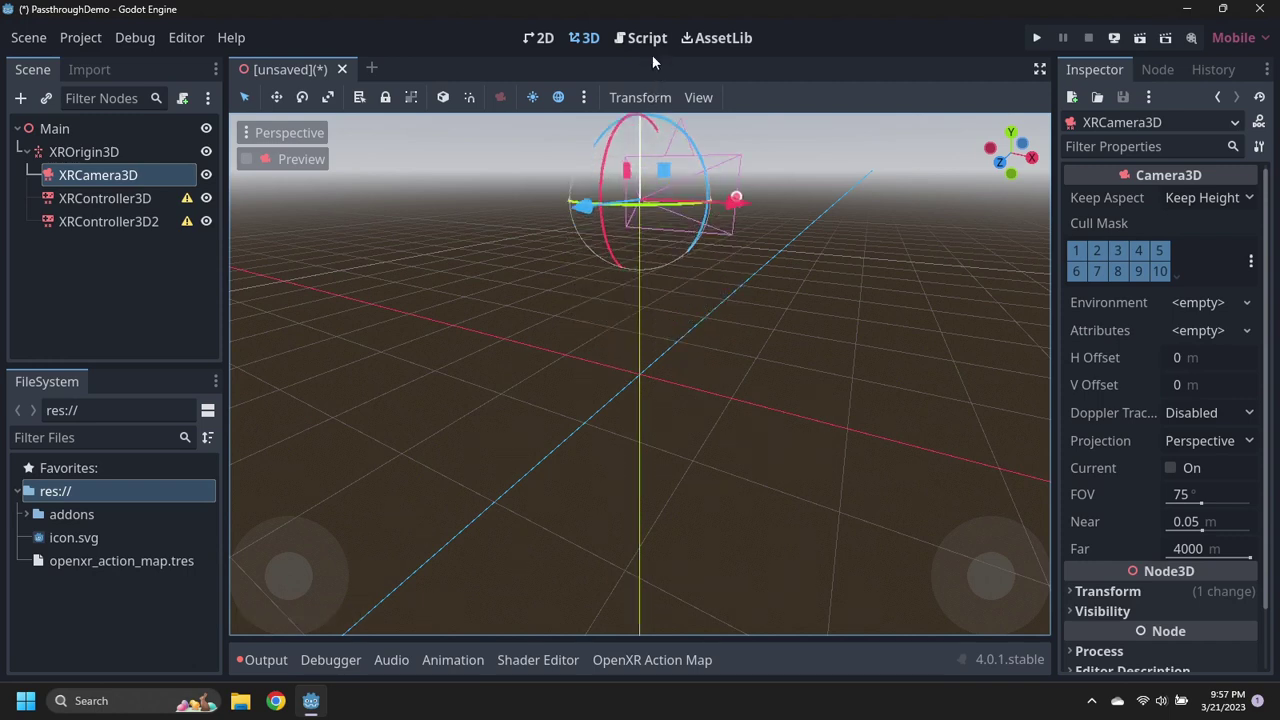
{"action": "left_click", "coordinate": [142, 197]}
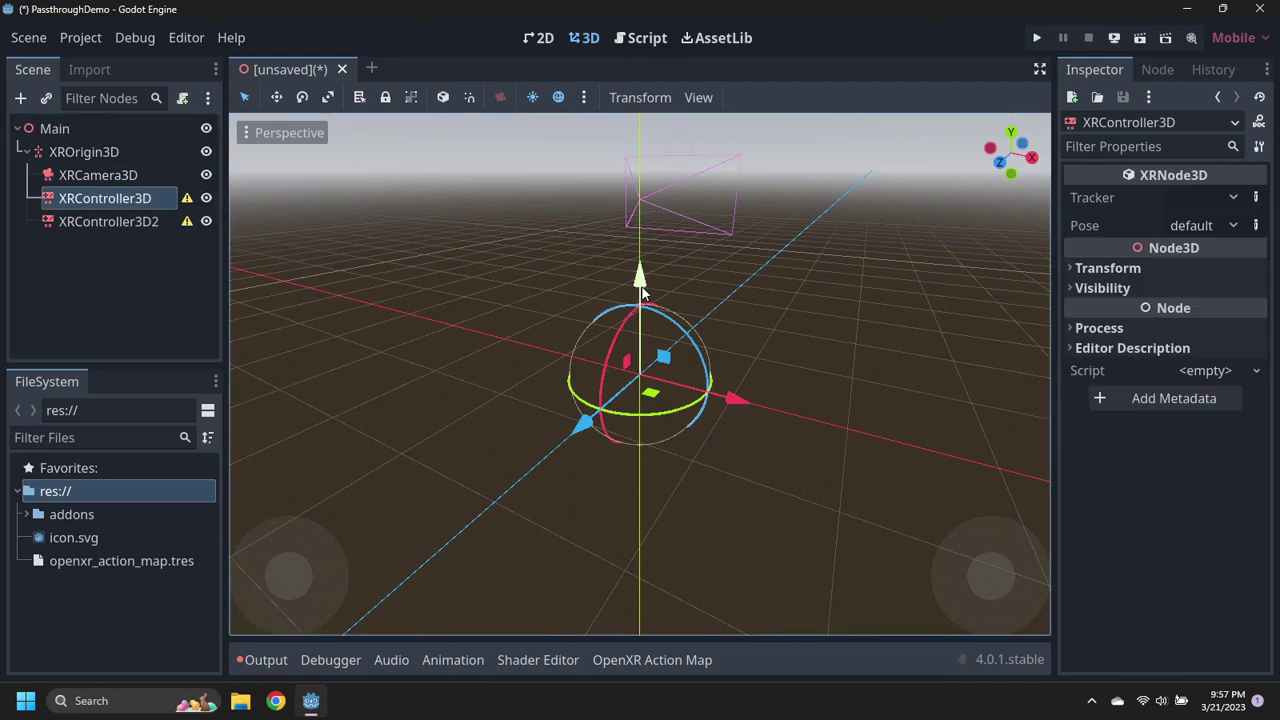
{"action": "left_click_drag", "start_coordinate": [640, 281], "coordinate": [644, 162]}
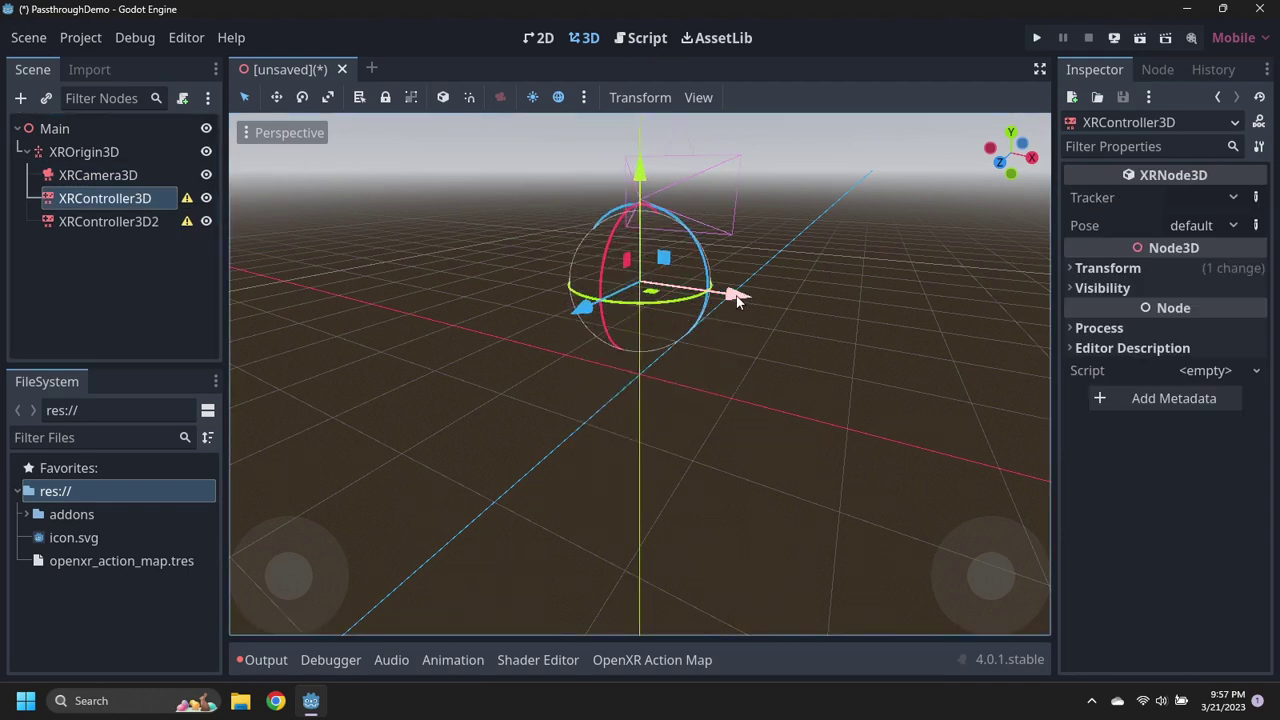
{"action": "left_click_drag", "start_coordinate": [735, 300], "coordinate": [684, 290]}
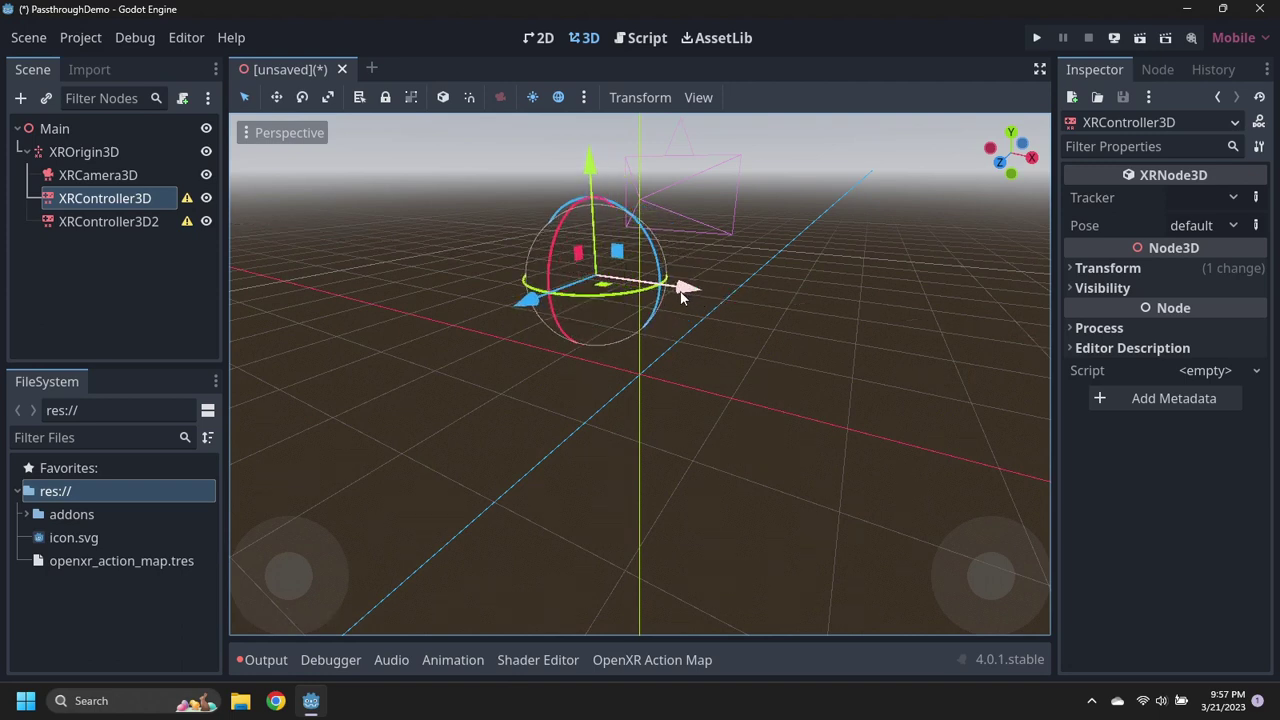
- Rename the first controller LeftController, tracking left_hand with the aim pose
{"action": "double_click", "coordinate": [133, 200]}
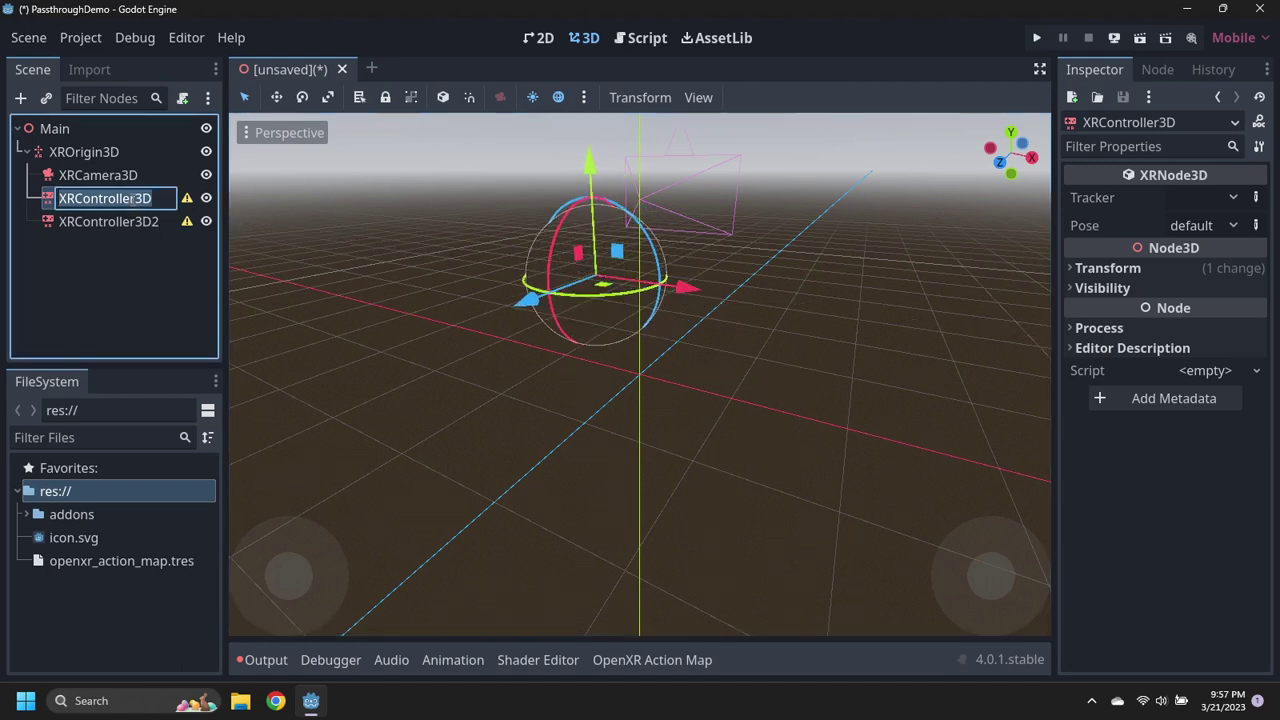
{"action": "type", "text": "LeftControll"}
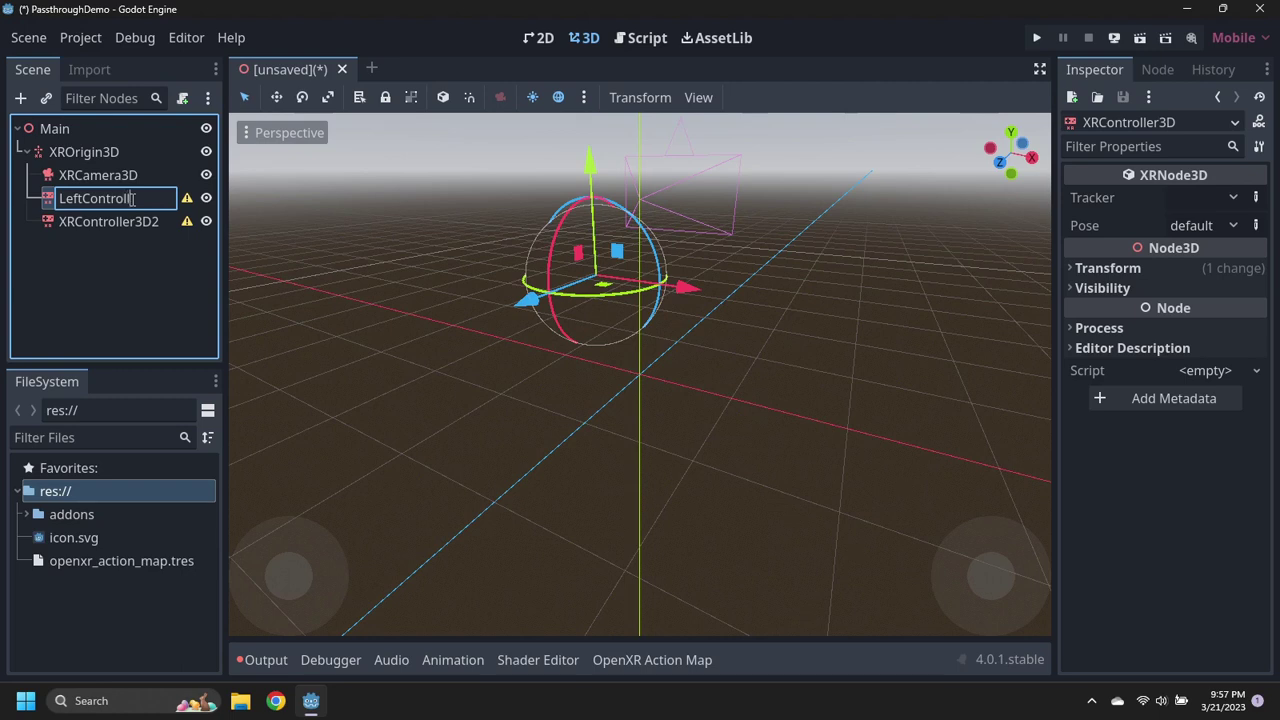
{"action": "type", "text": "er"}
{"action": "key", "text": "Return"}
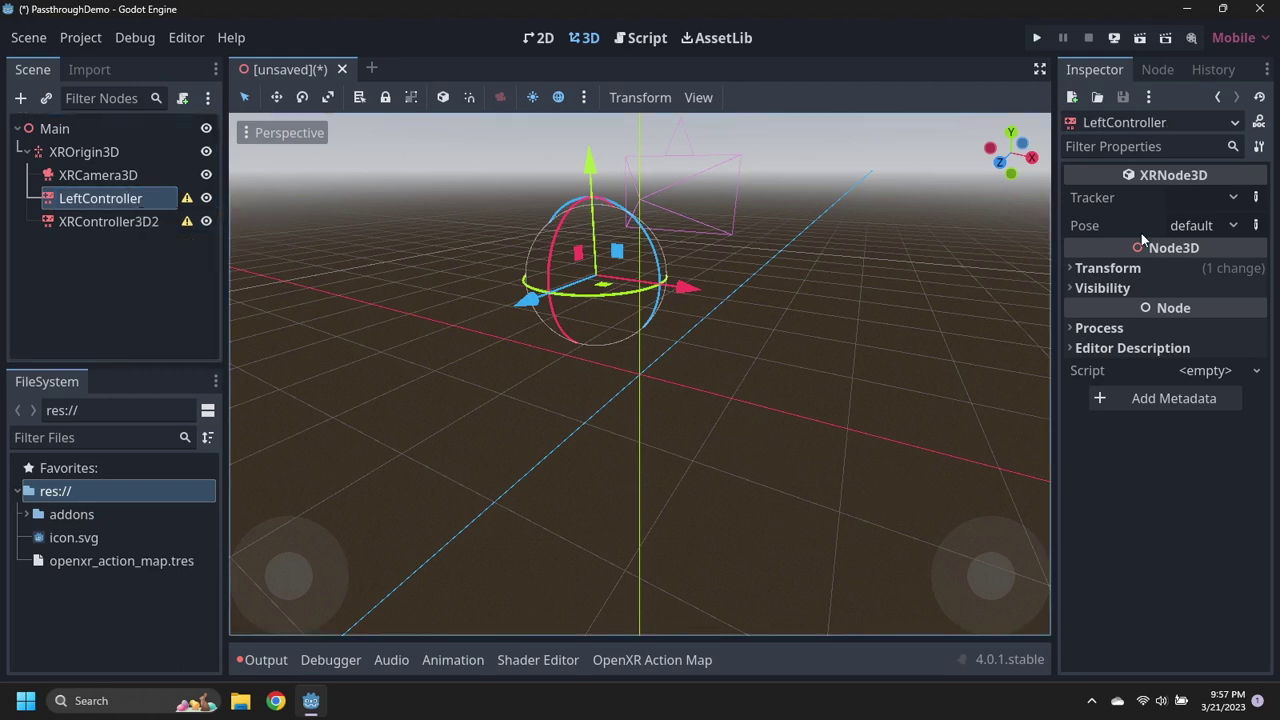
{"action": "left_click", "coordinate": [1255, 198]}
{"action": "left_click", "coordinate": [1250, 201]}
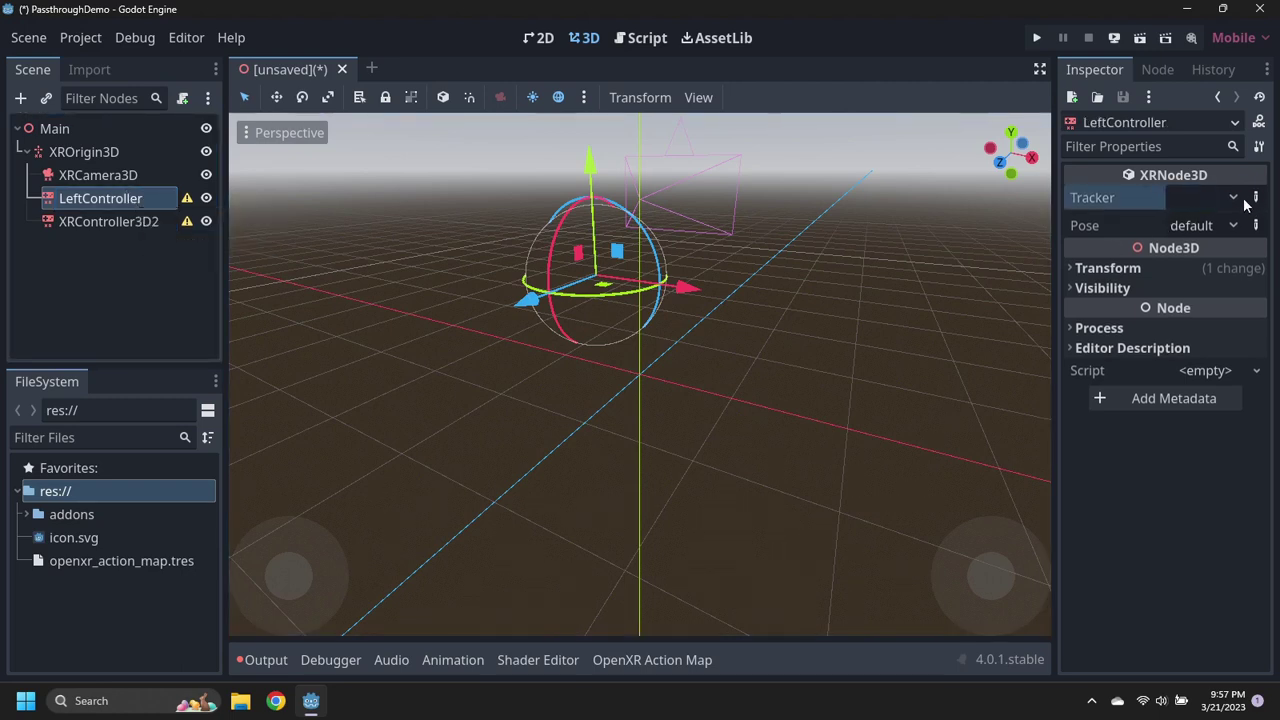
{"action": "left_click", "coordinate": [1240, 198]}
{"action": "left_click", "coordinate": [1150, 245]}
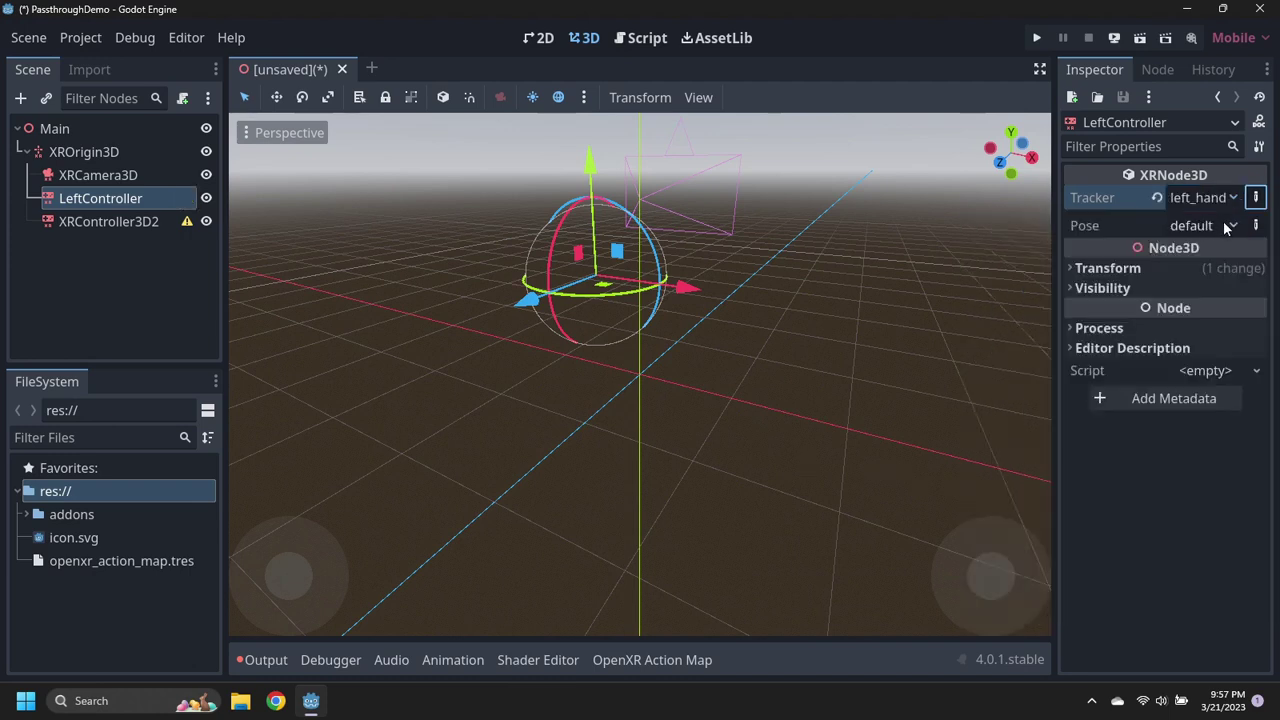
{"action": "left_click", "coordinate": [1225, 223]}
{"action": "left_click", "coordinate": [1190, 297]}
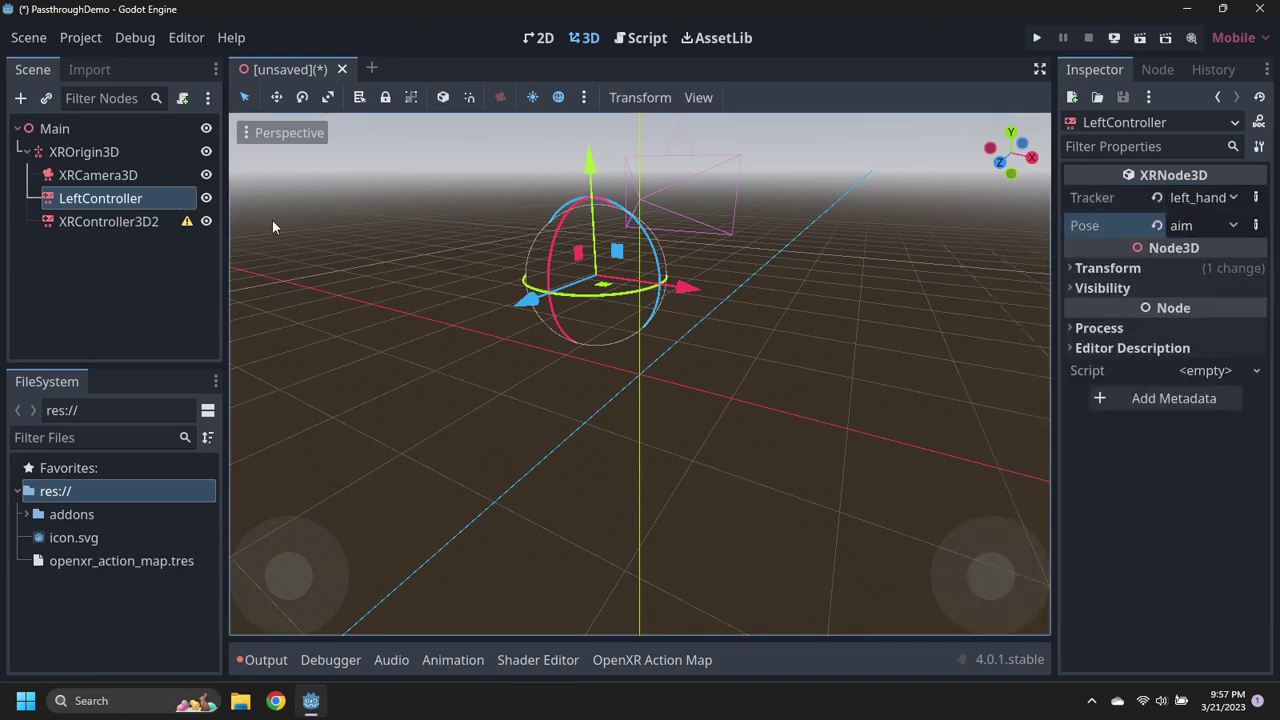
{"action": "left_click", "coordinate": [128, 222]}
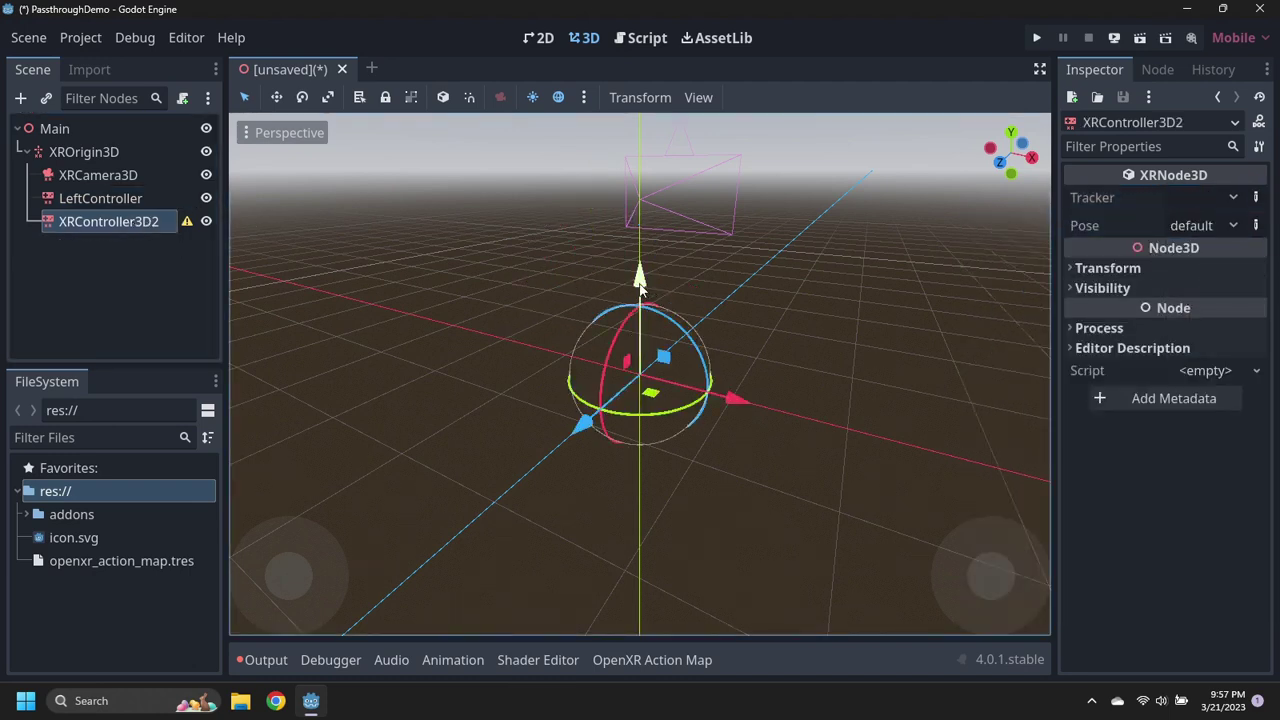
- Move the second controller up 0.2 m and right 0.5 m, and rename it RightController
{"action": "left_click_drag", "start_coordinate": [642, 283], "coordinate": [637, 160]}
{"action": "left_click_drag", "start_coordinate": [737, 294], "coordinate": [788, 311]}
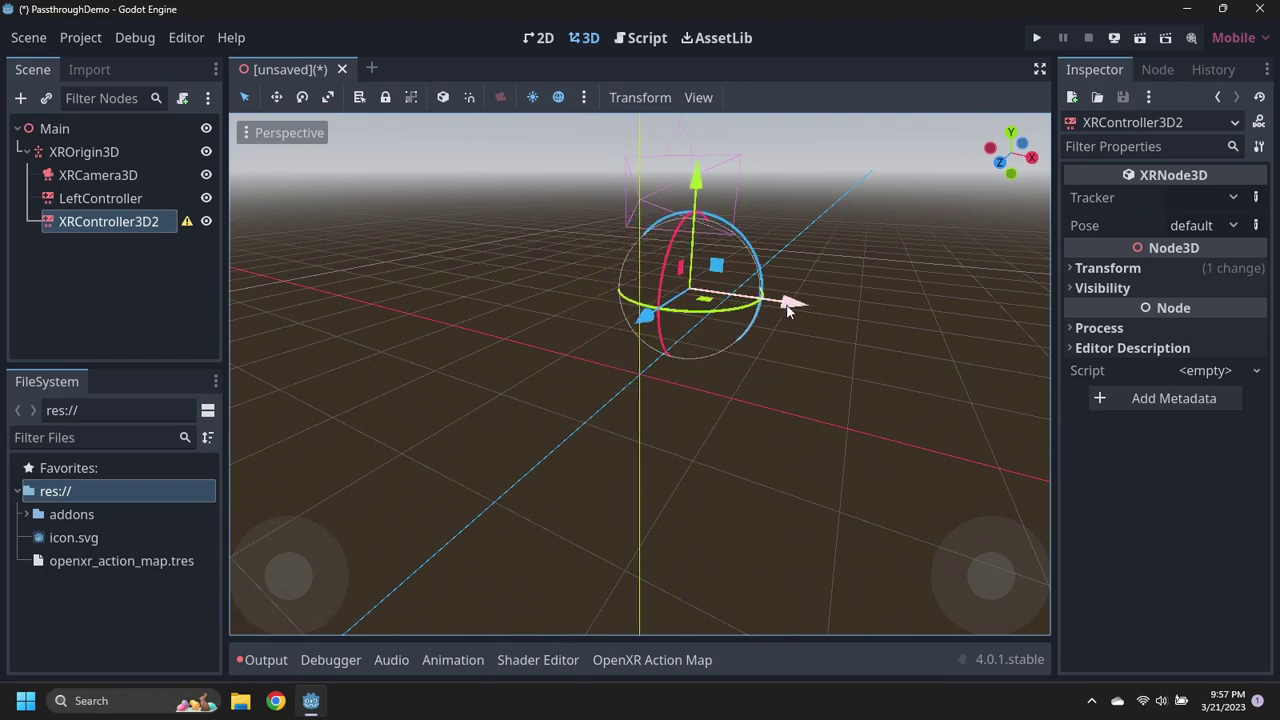
{"action": "left_click", "coordinate": [144, 221]}
{"action": "double_click", "coordinate": [145, 221]}
{"action": "type", "text": "Right"}
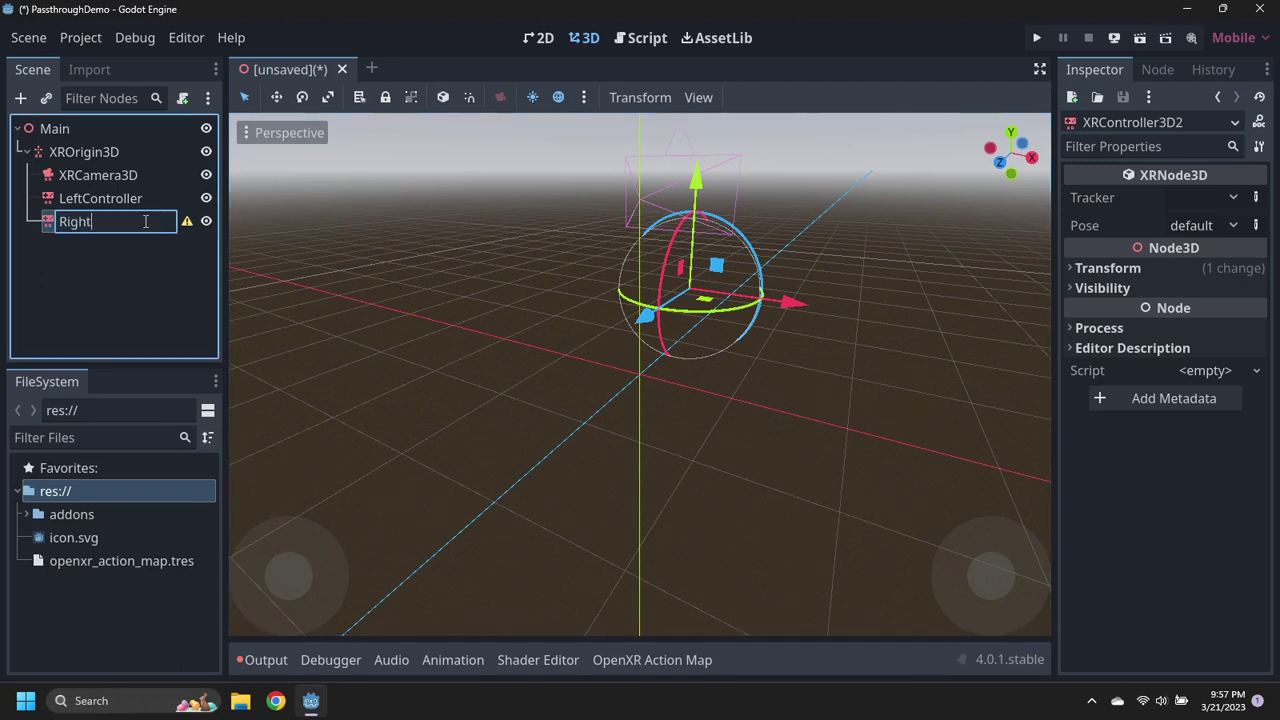
{"action": "type", "text": "Controller"}
{"action": "key", "text": "Return"}
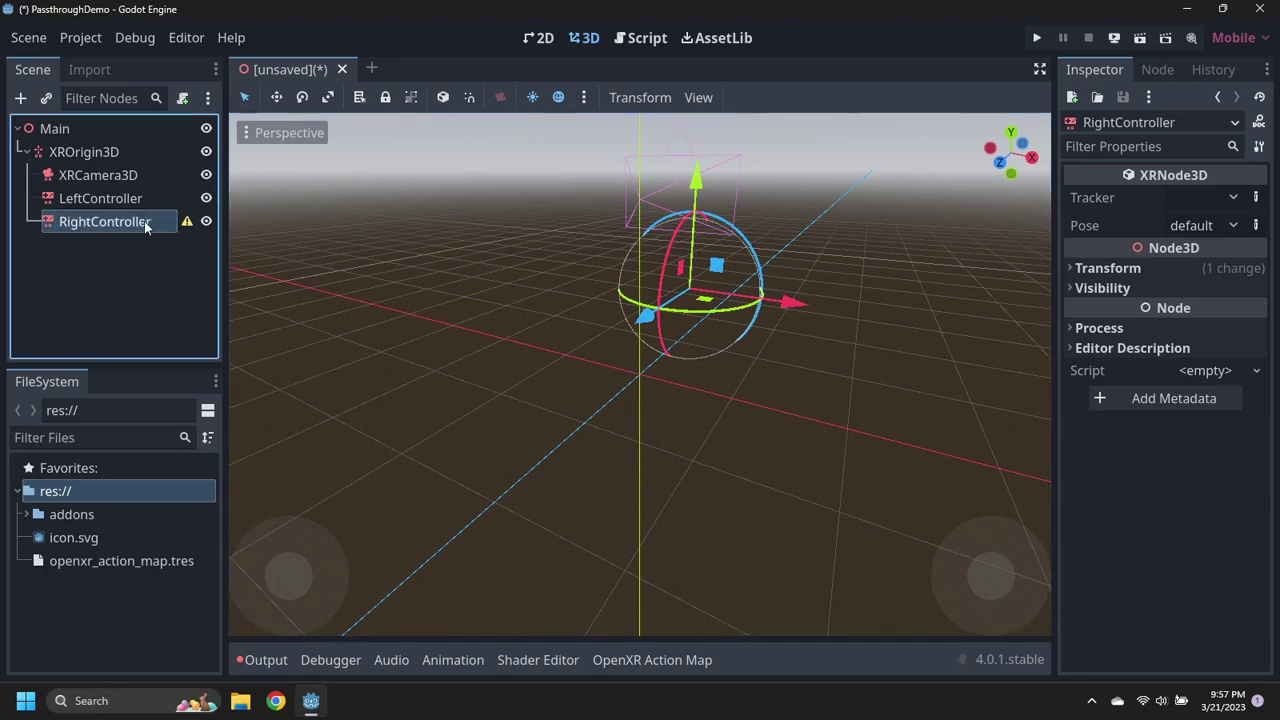
- Set RightController's tracker to right_hand and its pose to aim
{"action": "left_click", "coordinate": [1203, 197]}
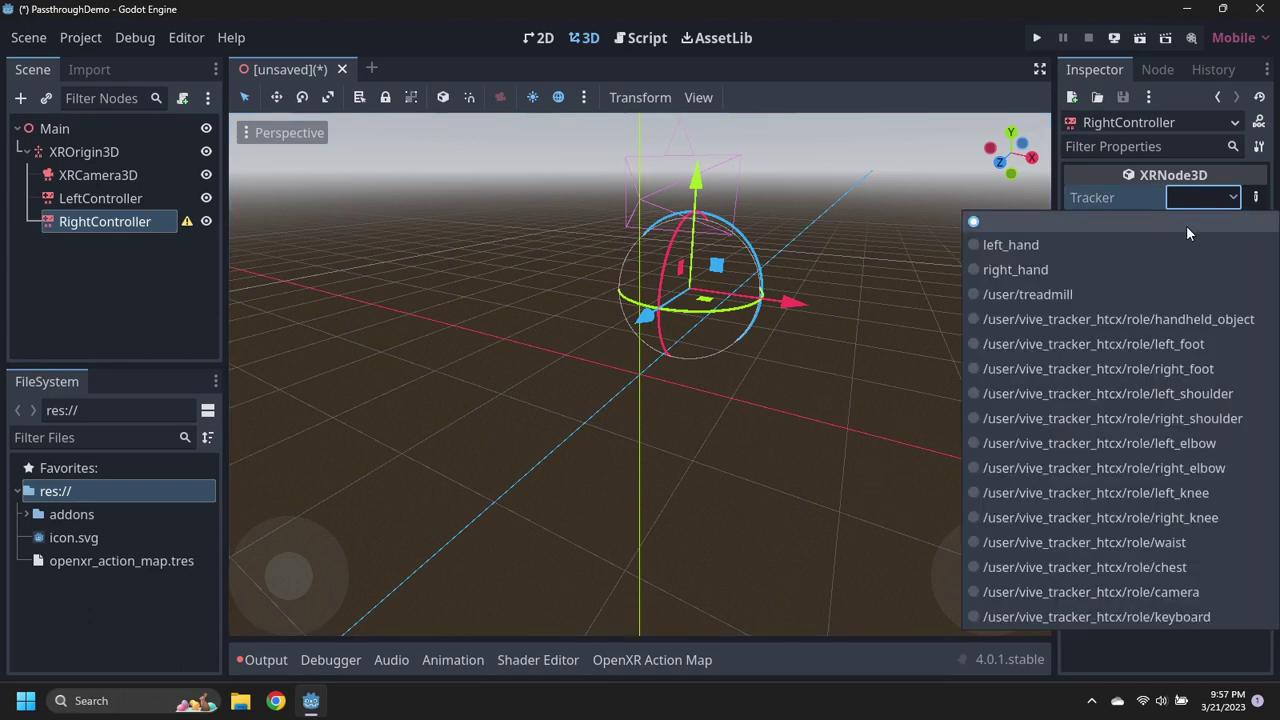
{"action": "left_click", "coordinate": [1140, 265]}
{"action": "left_click", "coordinate": [1203, 226]}
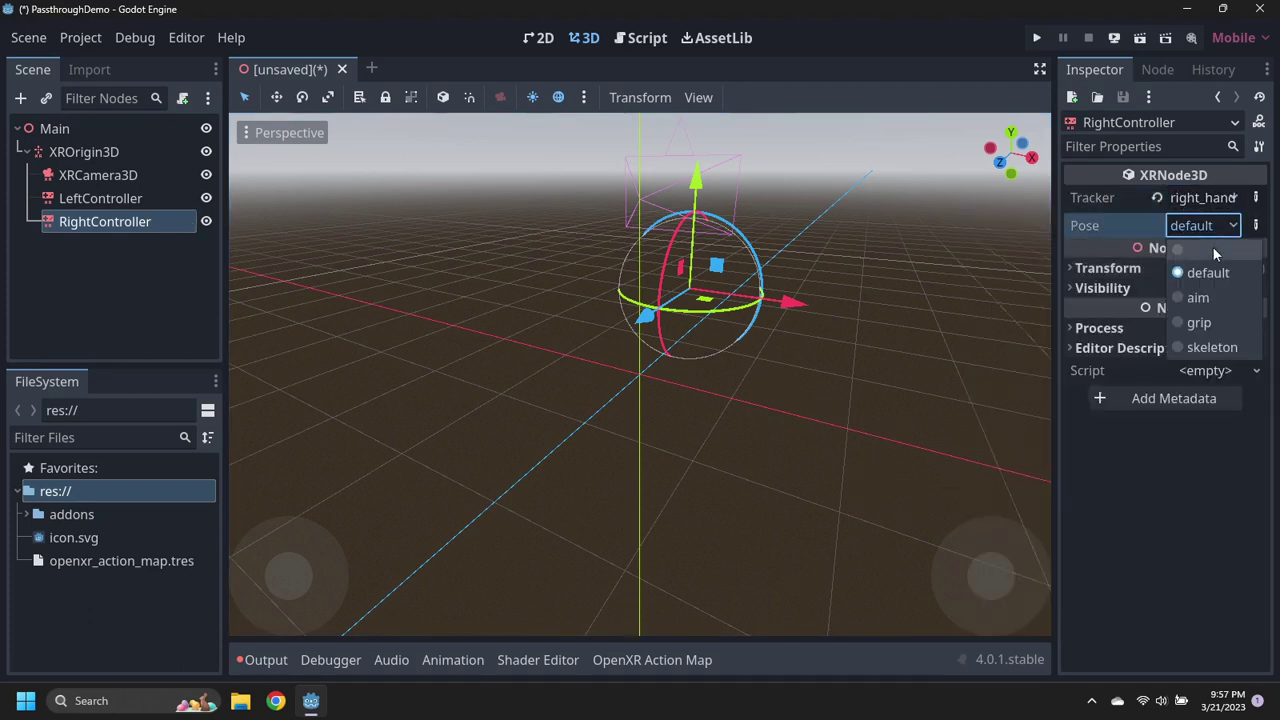
{"action": "left_click", "coordinate": [1193, 293]}
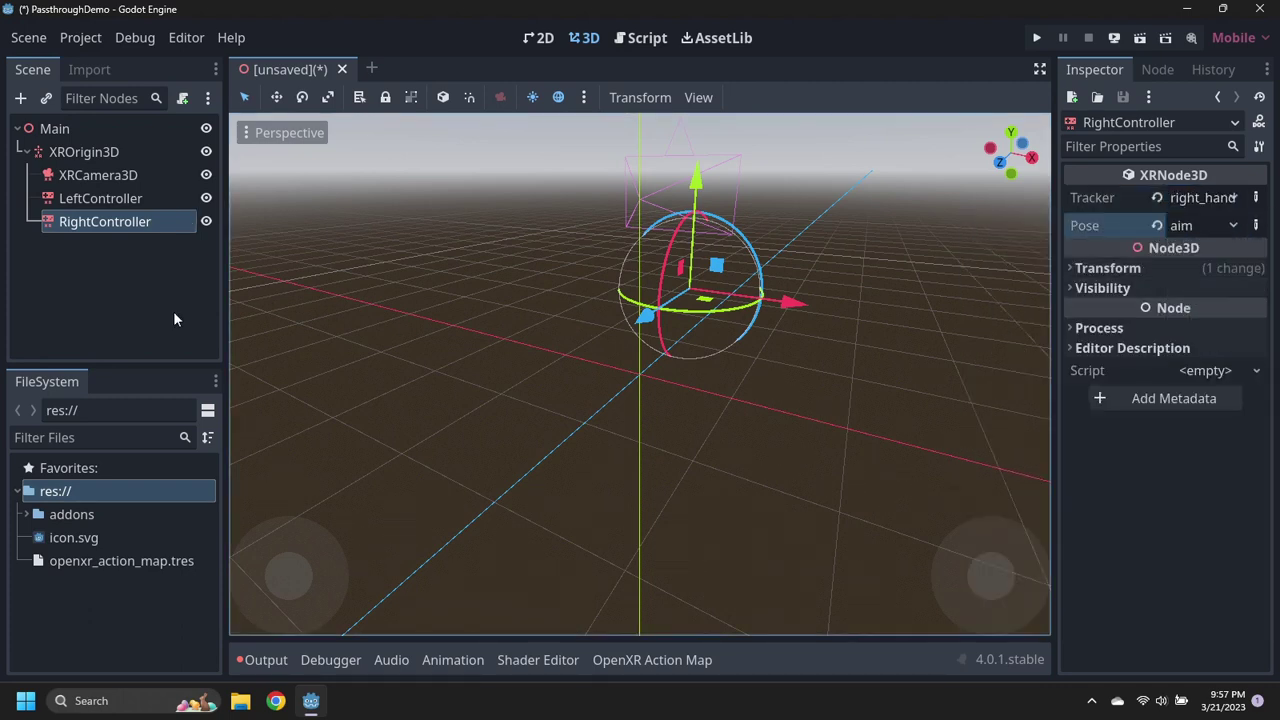
- Expand addons/godot-xr-tools/hands/scenes/lowpoly in the FileSystem to list the hand scenes
{"action": "left_click", "coordinate": [27, 514]}
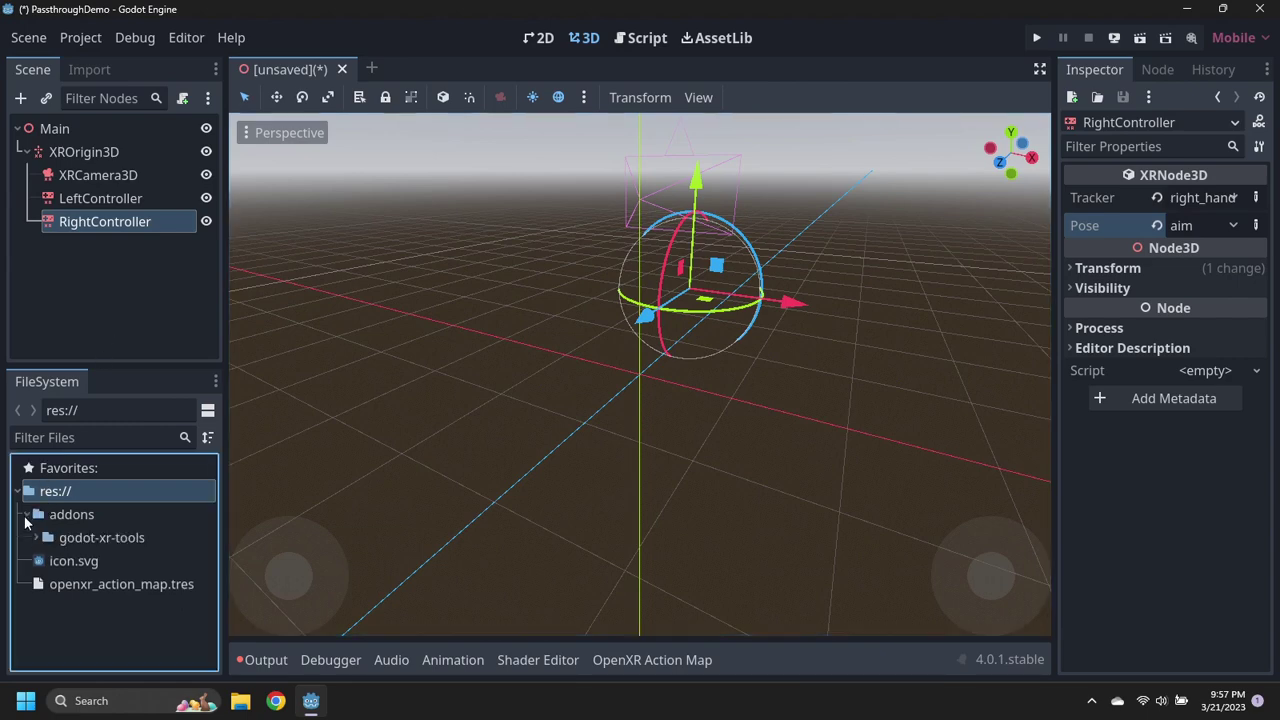
{"action": "left_click", "coordinate": [37, 539]}
{"action": "scroll", "coordinate": [43, 543], "scroll_direction": "down", "scroll_amount": 2}
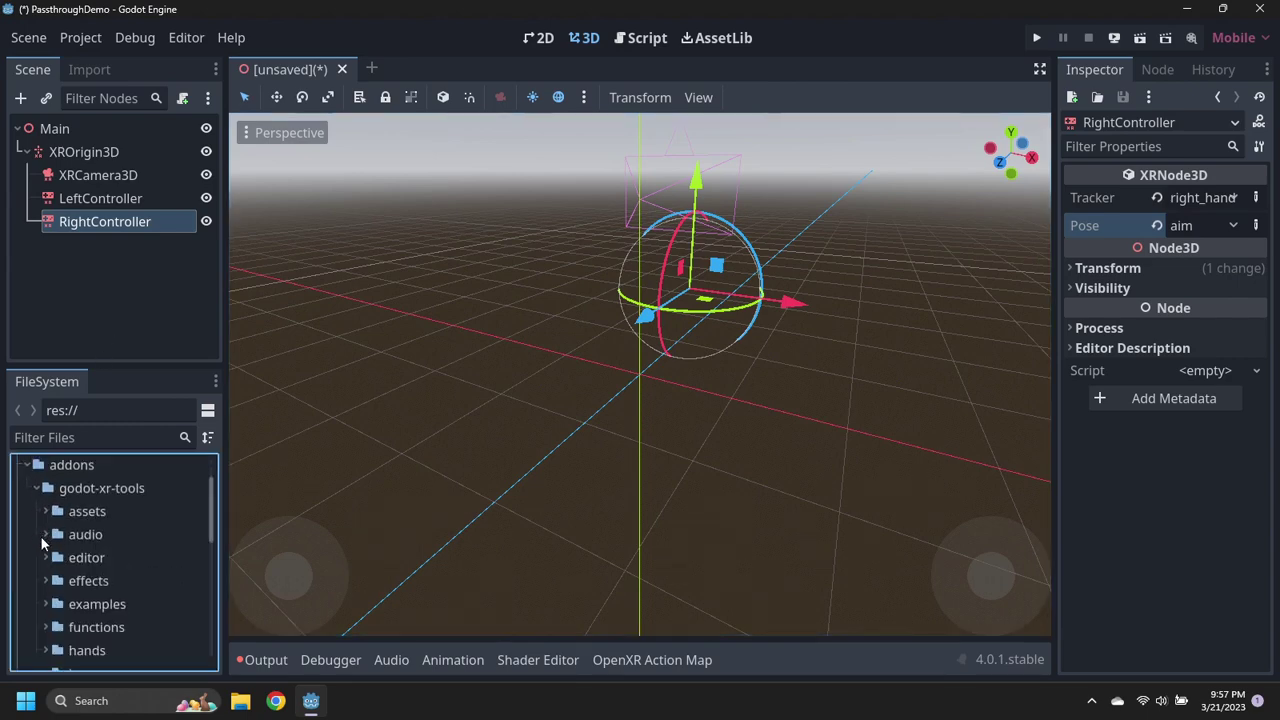
{"action": "left_click", "coordinate": [47, 625]}
{"action": "scroll", "coordinate": [48, 620], "scroll_direction": "down", "scroll_amount": 5}
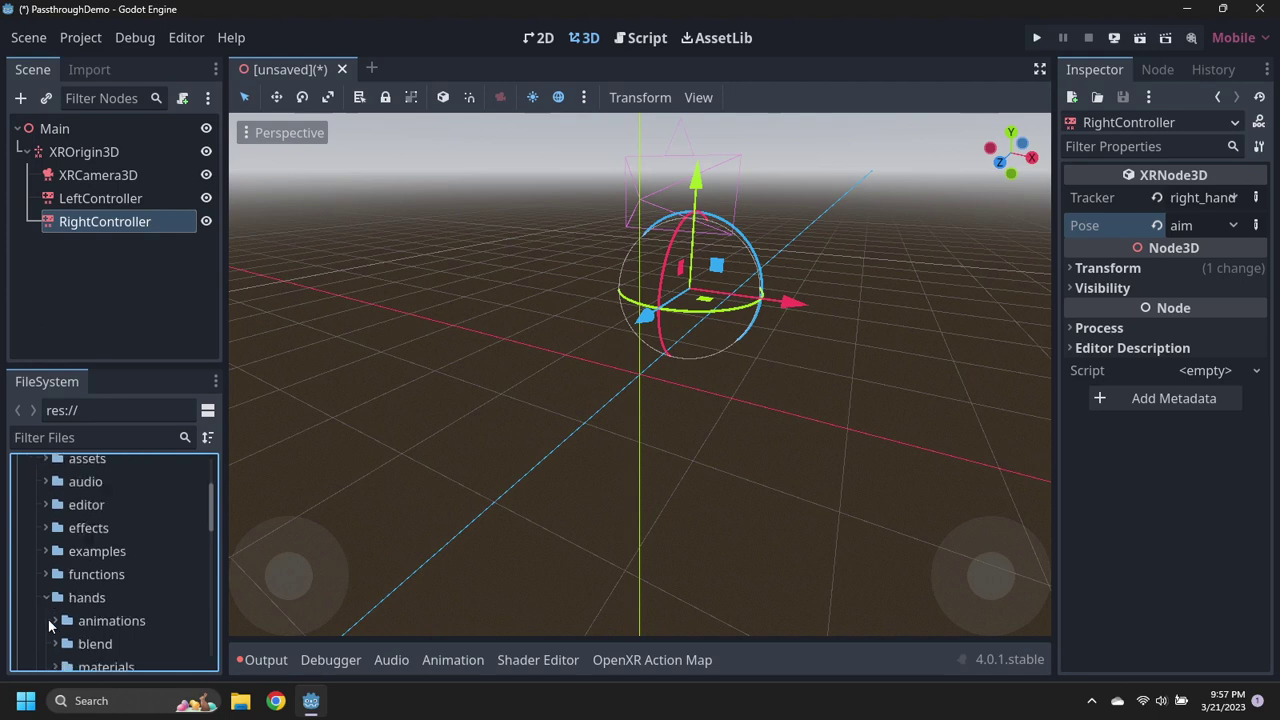
{"action": "left_click", "coordinate": [54, 603]}
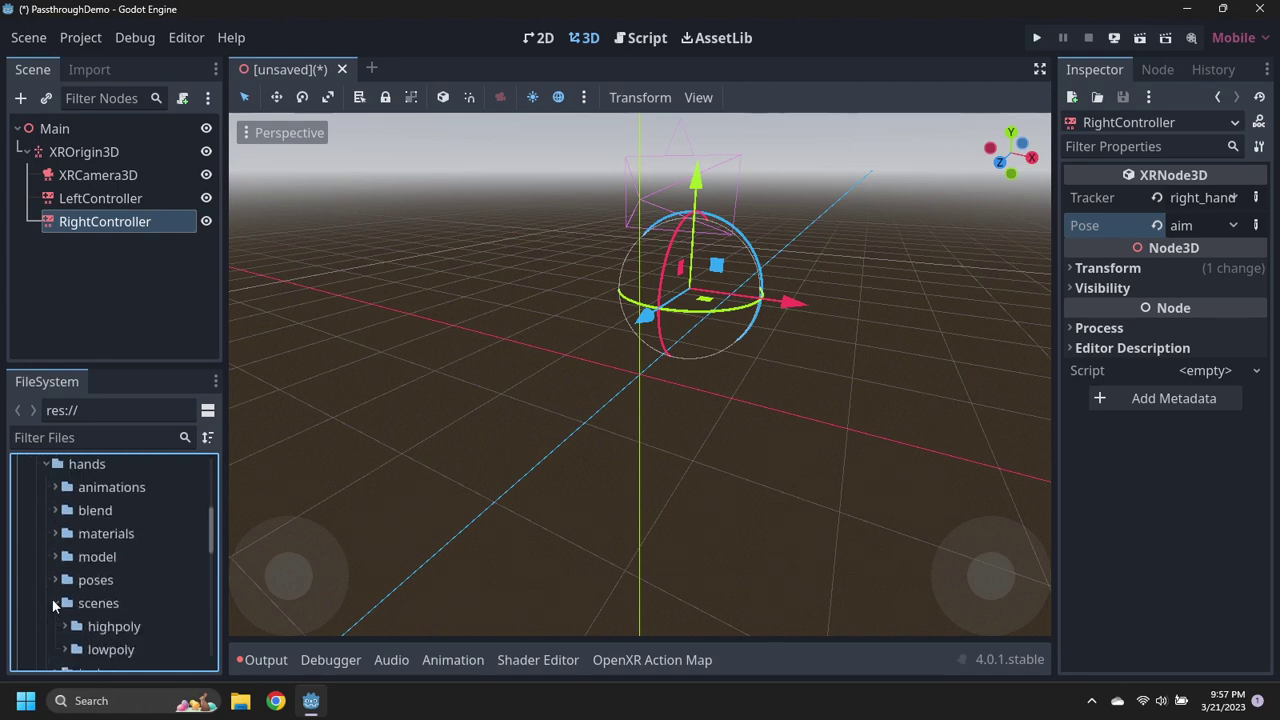
{"action": "scroll", "coordinate": [52, 598], "scroll_direction": "down", "scroll_amount": 2}
{"action": "left_click", "coordinate": [64, 596]}
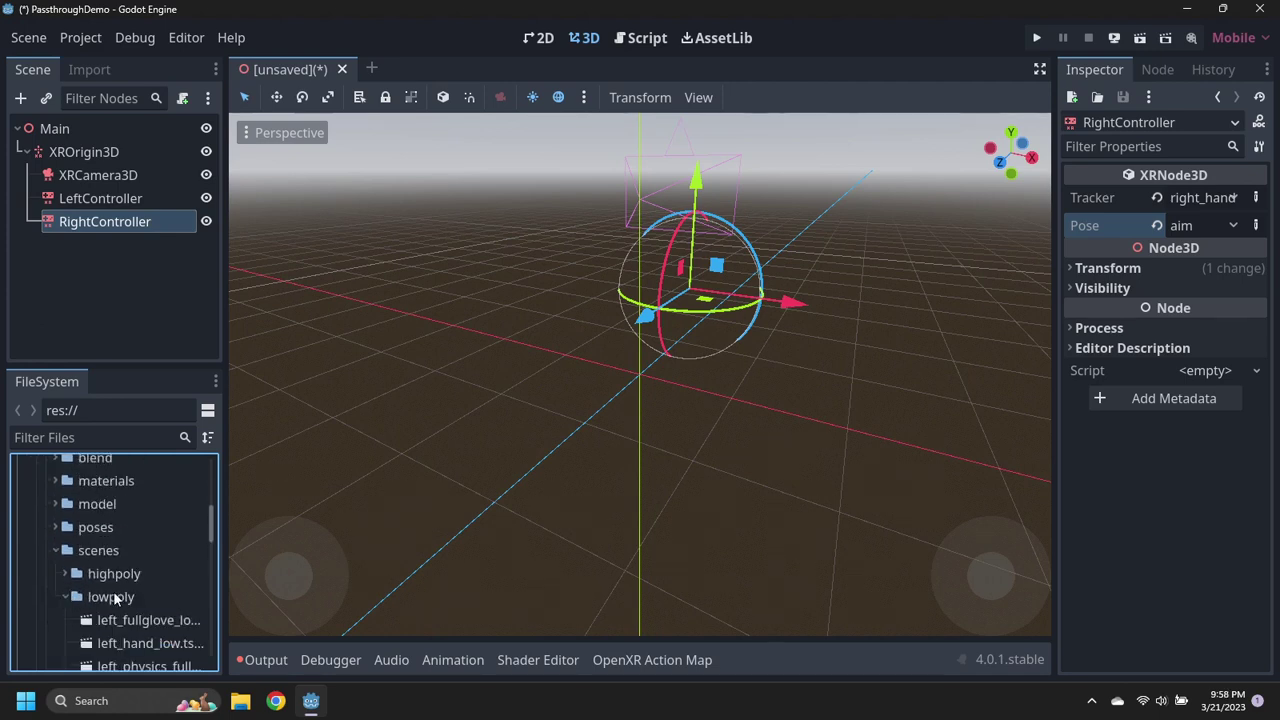
{"action": "scroll", "coordinate": [117, 589], "scroll_direction": "down", "scroll_amount": 2}
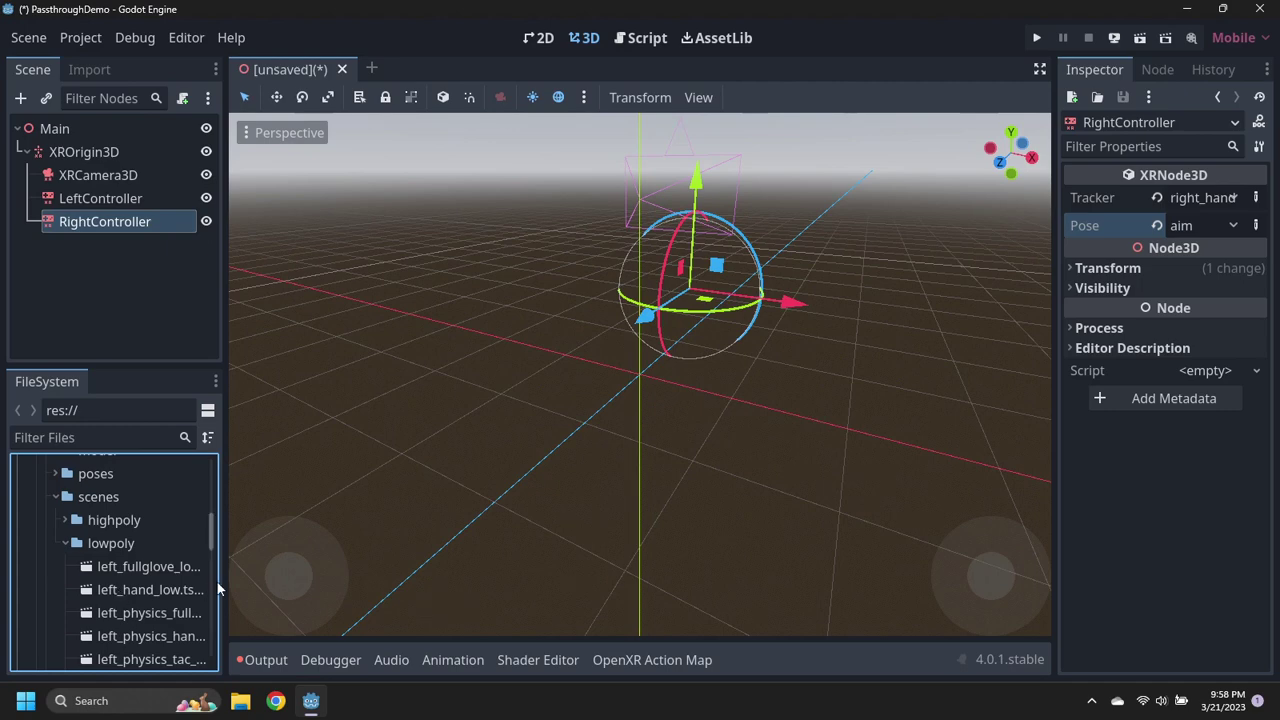
{"action": "left_click_drag", "start_coordinate": [224, 578], "coordinate": [293, 576]}
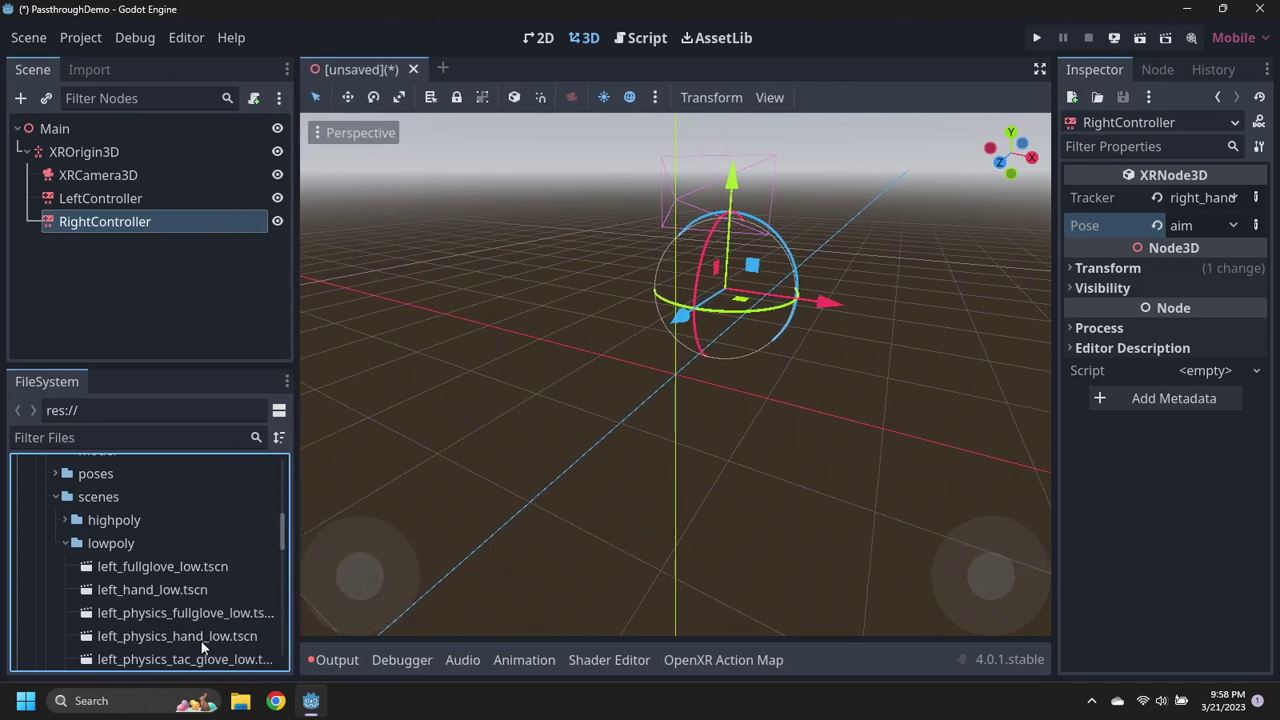
- Attach left_physics_hand_low.tscn under LeftController and right_physics_hand_low.tscn under RightController
{"action": "left_click_drag", "start_coordinate": [201, 641], "coordinate": [117, 200]}
{"action": "scroll", "coordinate": [210, 577], "scroll_direction": "down", "scroll_amount": 4}
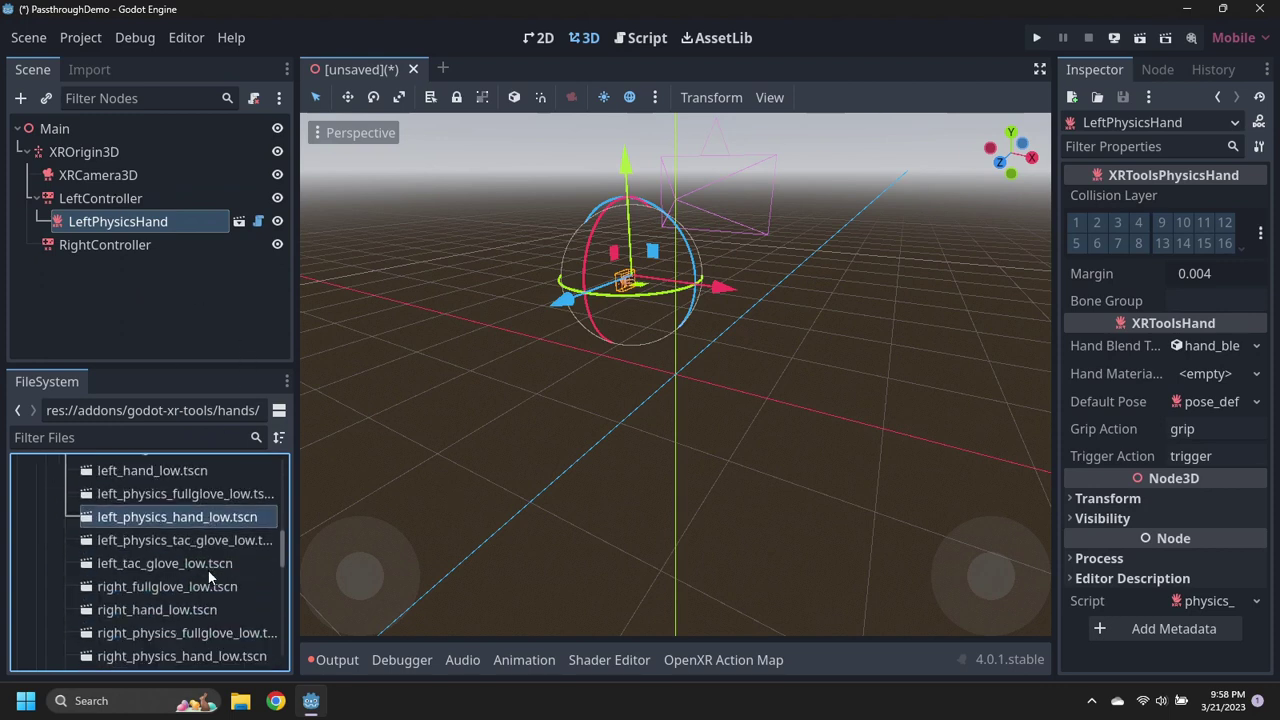
{"action": "left_click", "coordinate": [203, 656]}
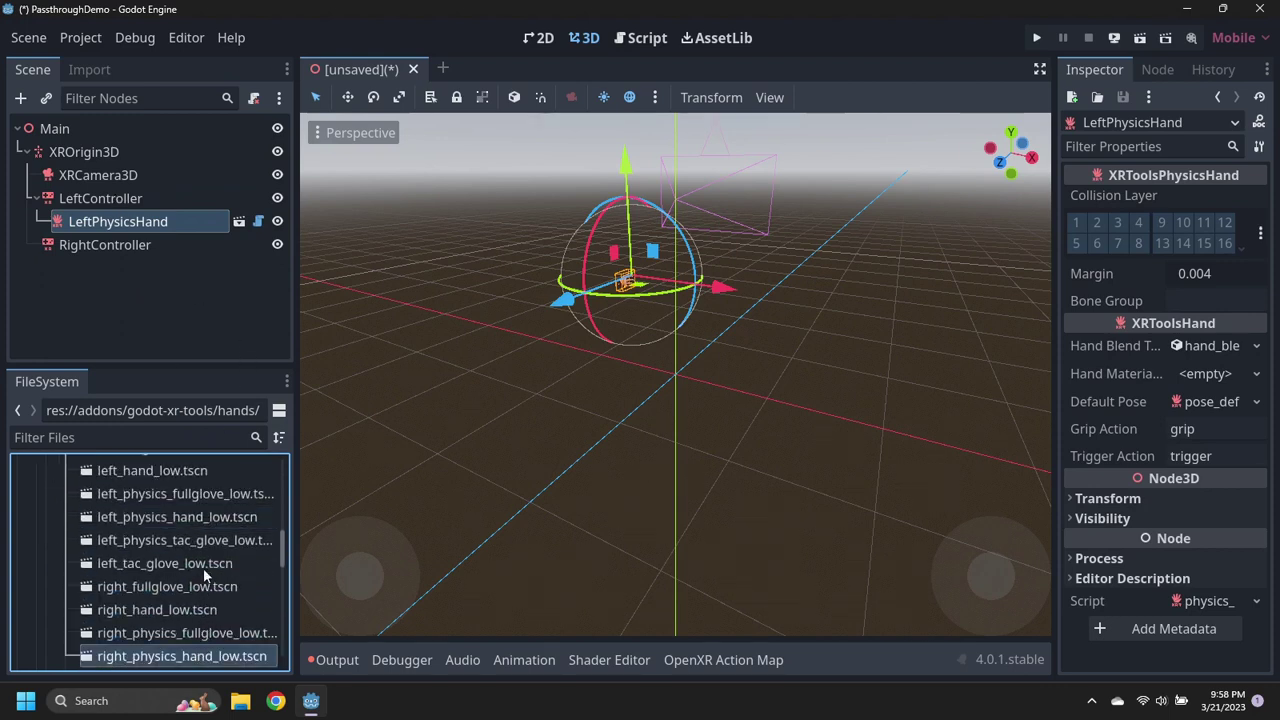
{"action": "left_click_drag", "start_coordinate": [203, 568], "coordinate": [134, 249]}
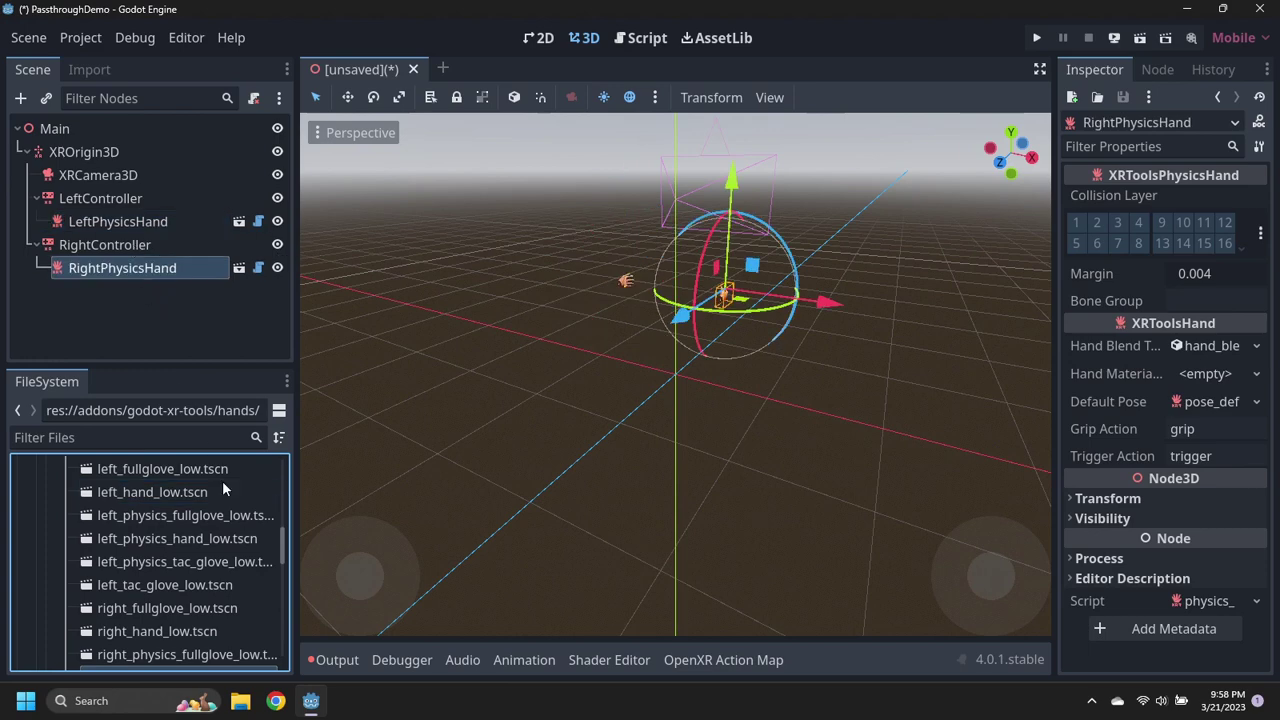
- Collapse the hands folder and expand the functions folder
{"action": "scroll", "coordinate": [232, 548], "scroll_direction": "up", "scroll_amount": 2}
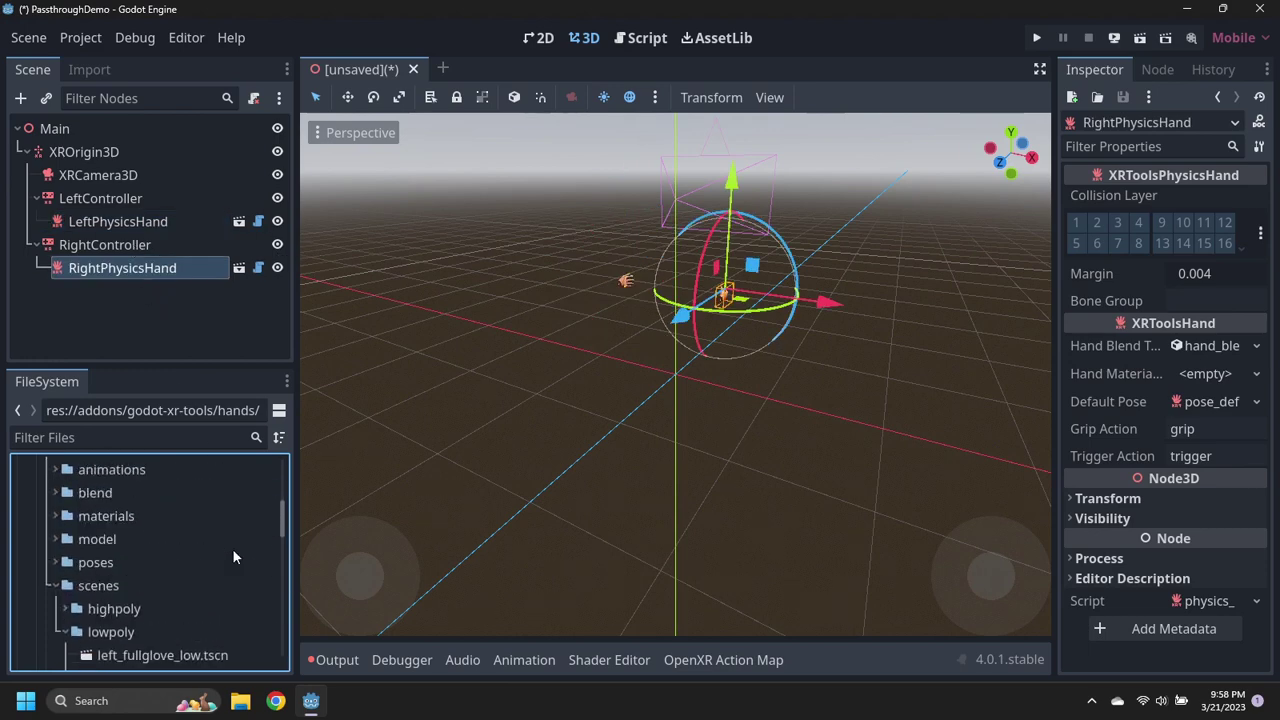
{"action": "scroll", "coordinate": [233, 552], "scroll_direction": "up", "scroll_amount": 1}
{"action": "left_click", "coordinate": [47, 473]}
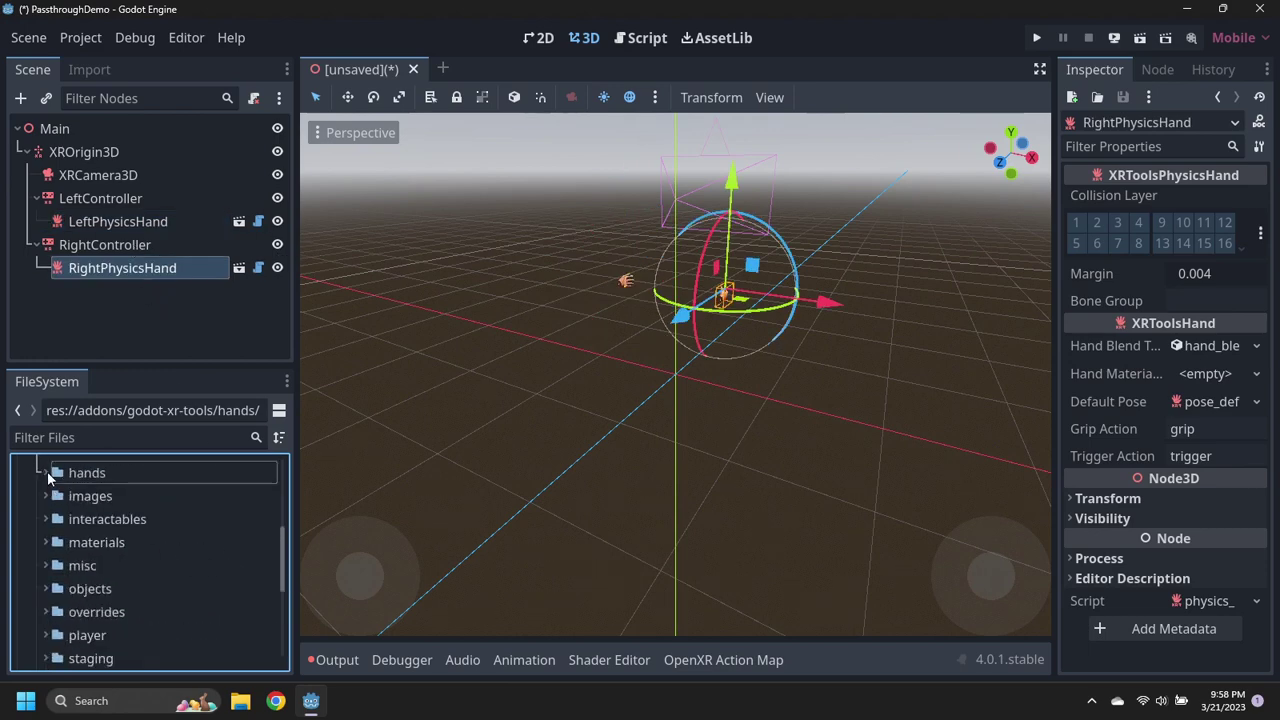
{"action": "scroll", "coordinate": [98, 512], "scroll_direction": "up", "scroll_amount": 3}
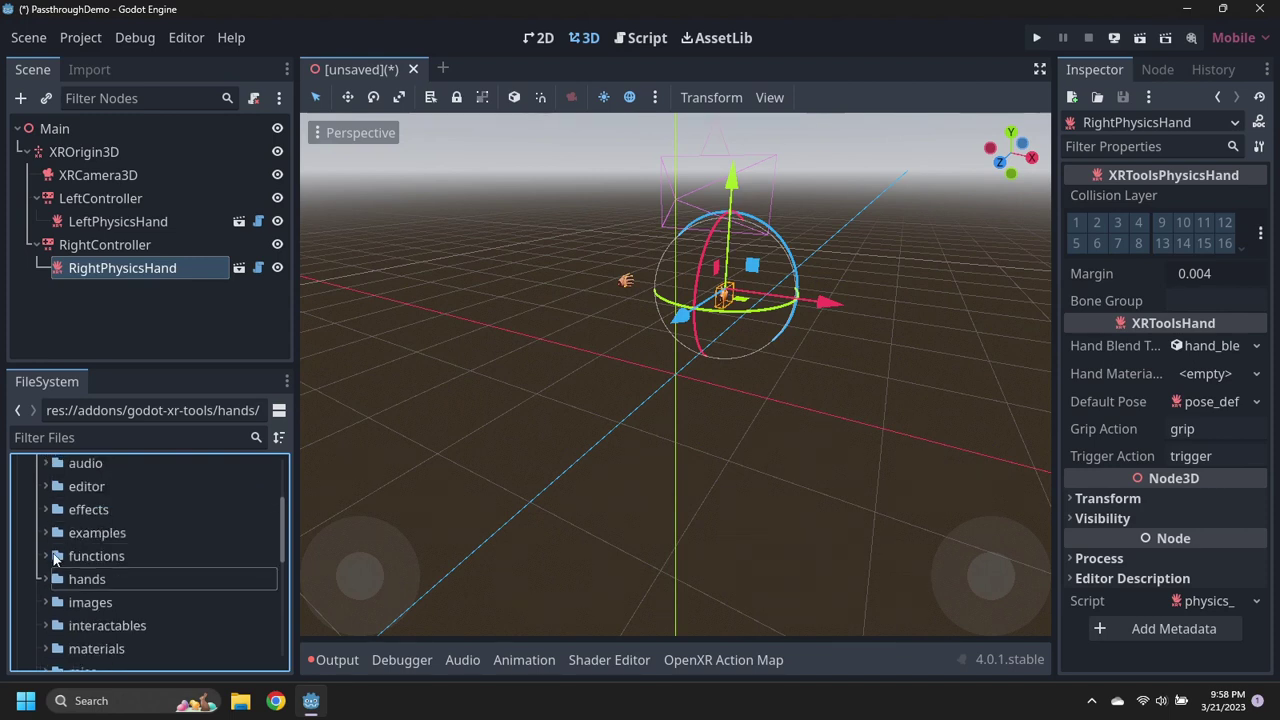
{"action": "left_click", "coordinate": [46, 556]}
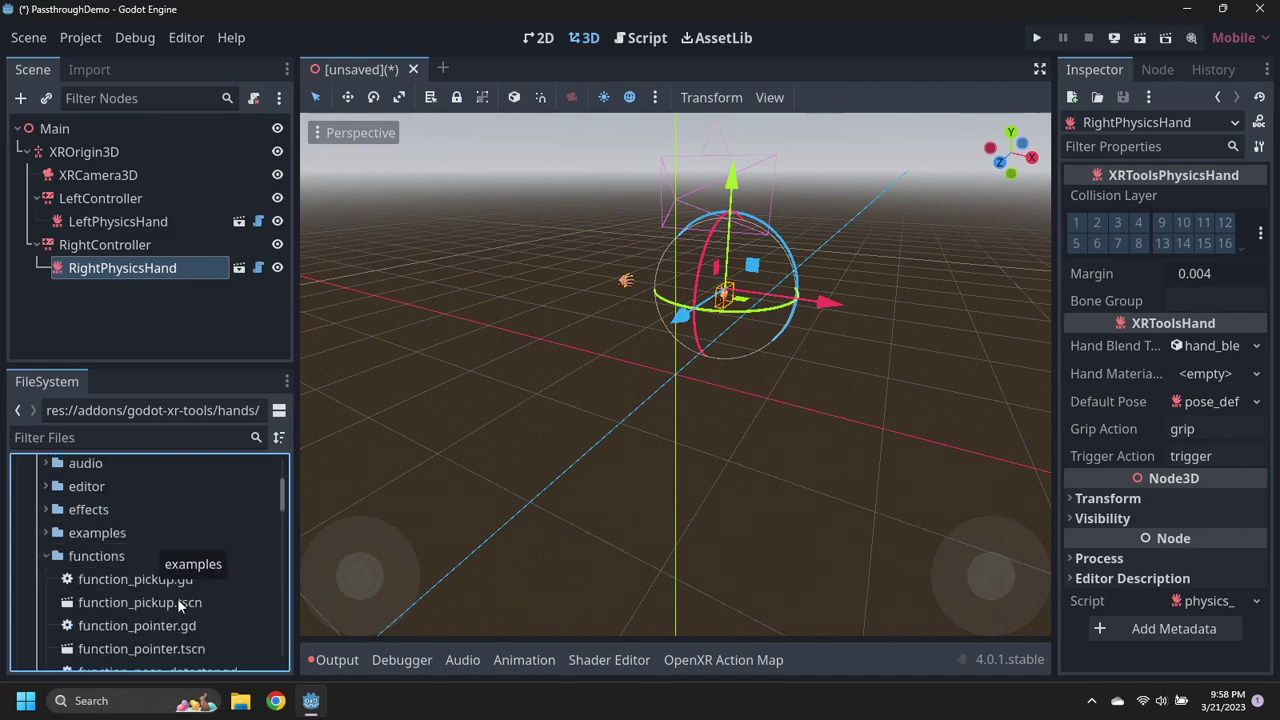
- Add function_pickup.tscn to both controllers and set the left pickup's Grab Distance to 0.1
{"action": "left_click_drag", "start_coordinate": [170, 602], "coordinate": [128, 201]}
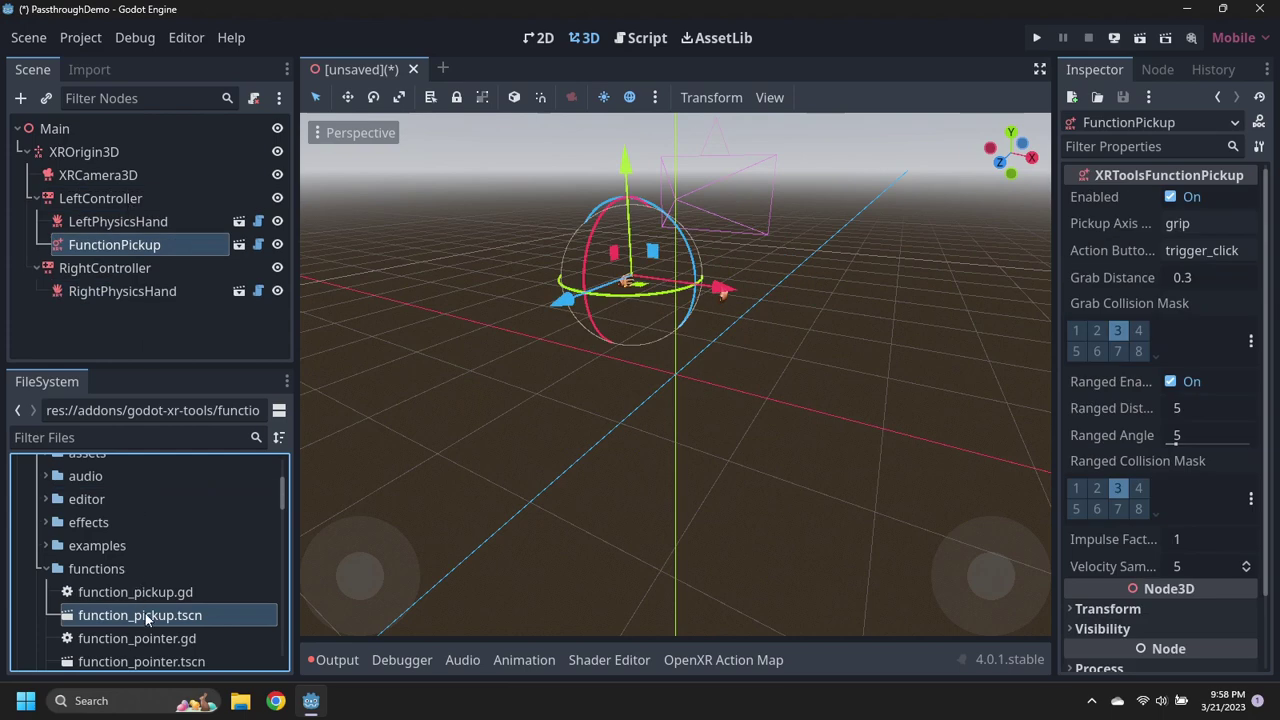
{"action": "left_click_drag", "start_coordinate": [146, 619], "coordinate": [137, 276]}
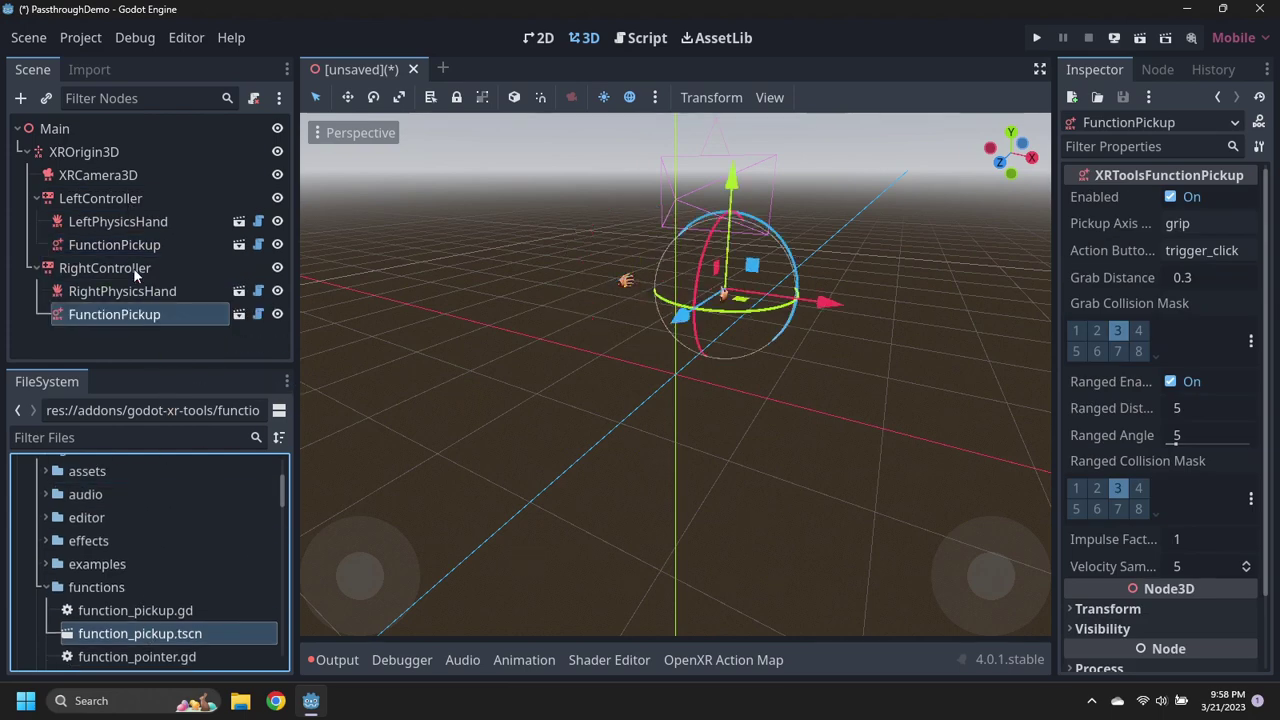
{"action": "left_click", "coordinate": [145, 244]}
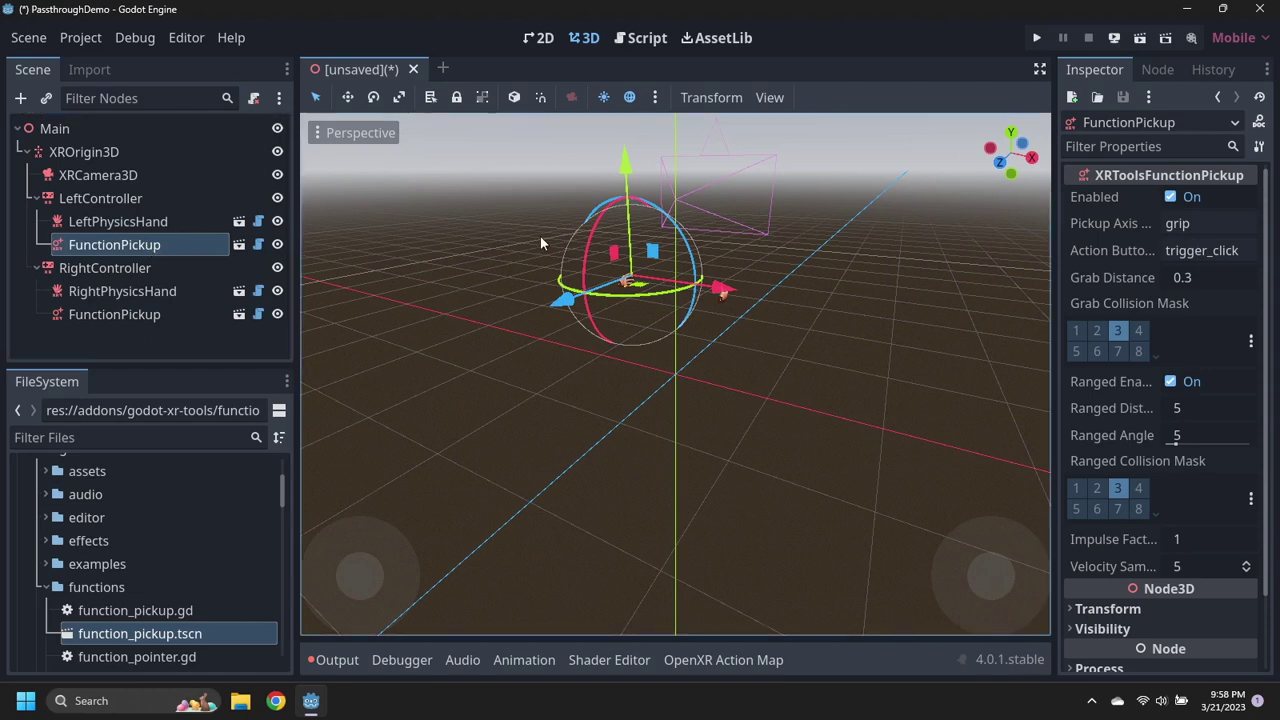
{"action": "left_click", "coordinate": [1216, 279]}
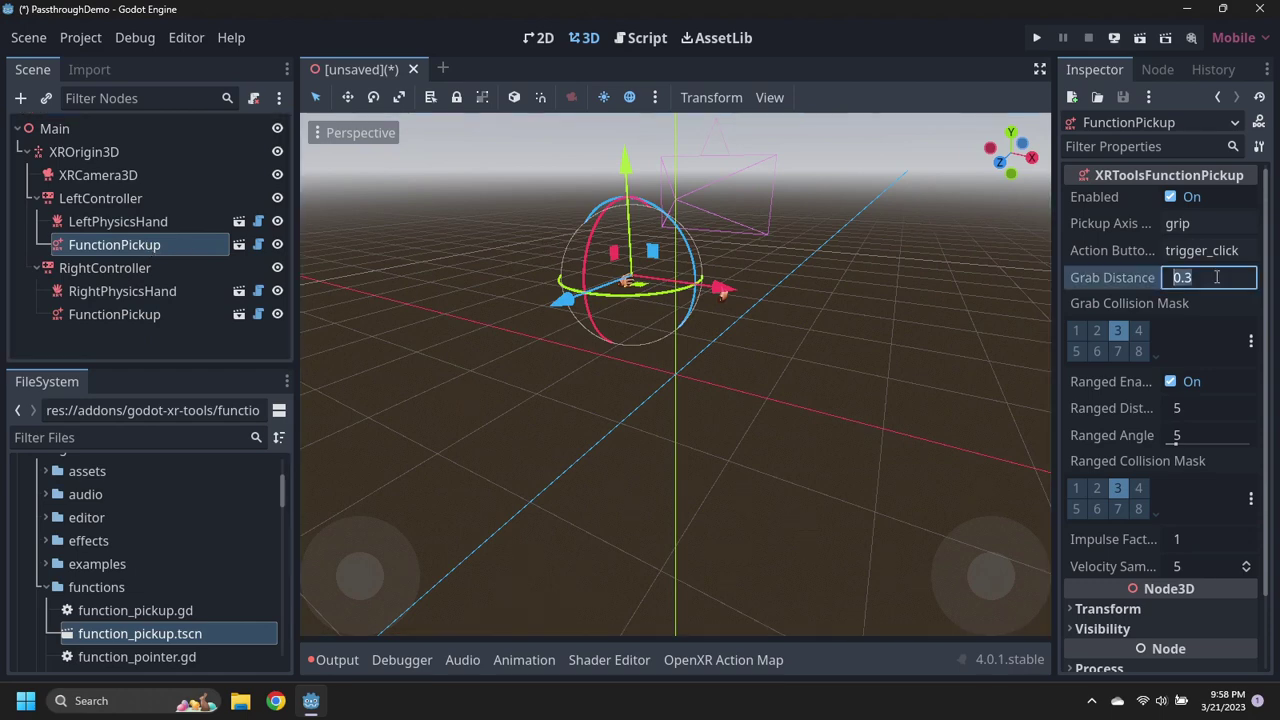
{"action": "type", "text": "0.1"}
{"action": "key", "text": "Return"}
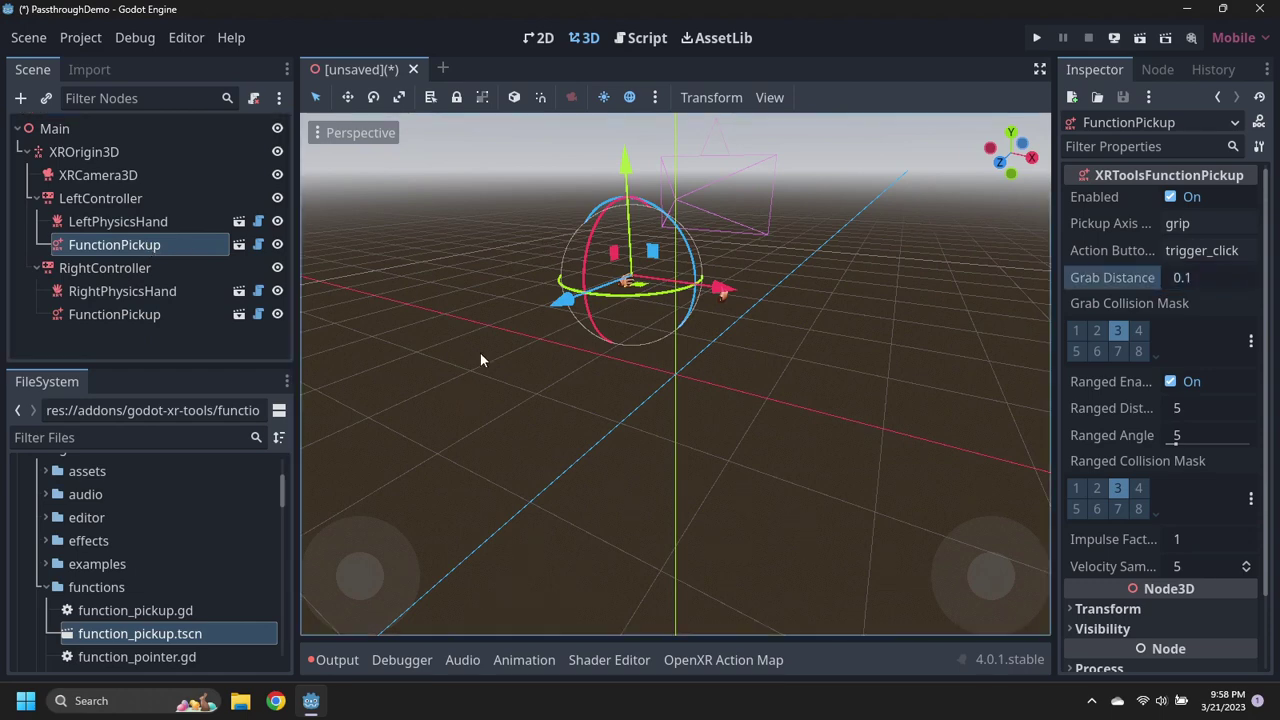
- Set the right FunctionPickup's Grab Distance to 0.1 and collapse the controller and XROrigin3D branches
{"action": "left_click", "coordinate": [160, 318]}
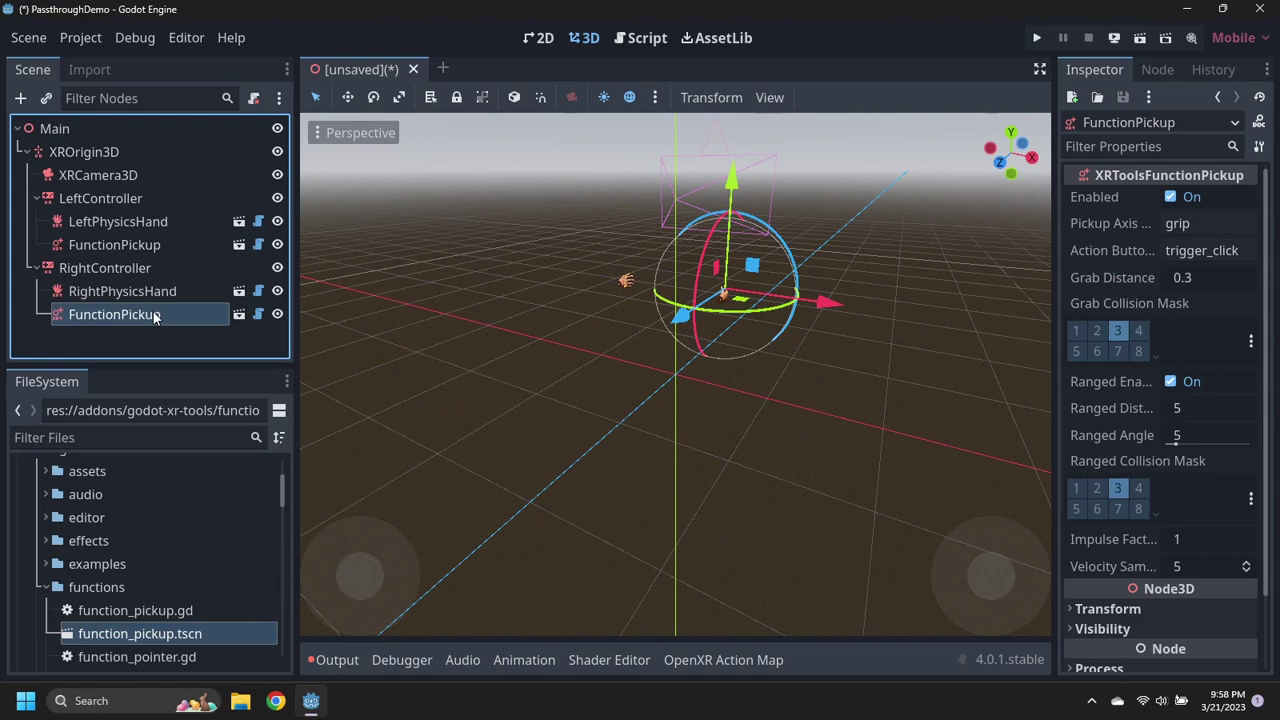
{"action": "left_click", "coordinate": [1198, 278]}
{"action": "type", "text": "0"}
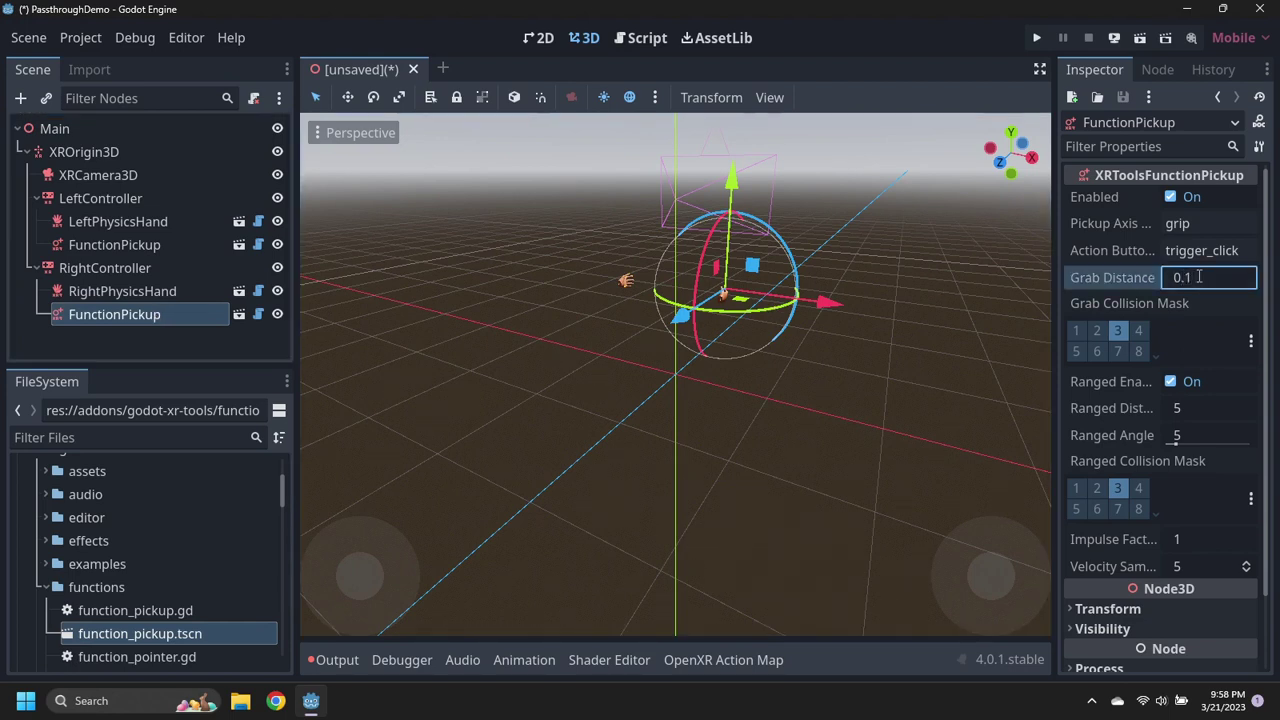
{"action": "key", "text": "Return"}
{"action": "left_click", "coordinate": [38, 199]}
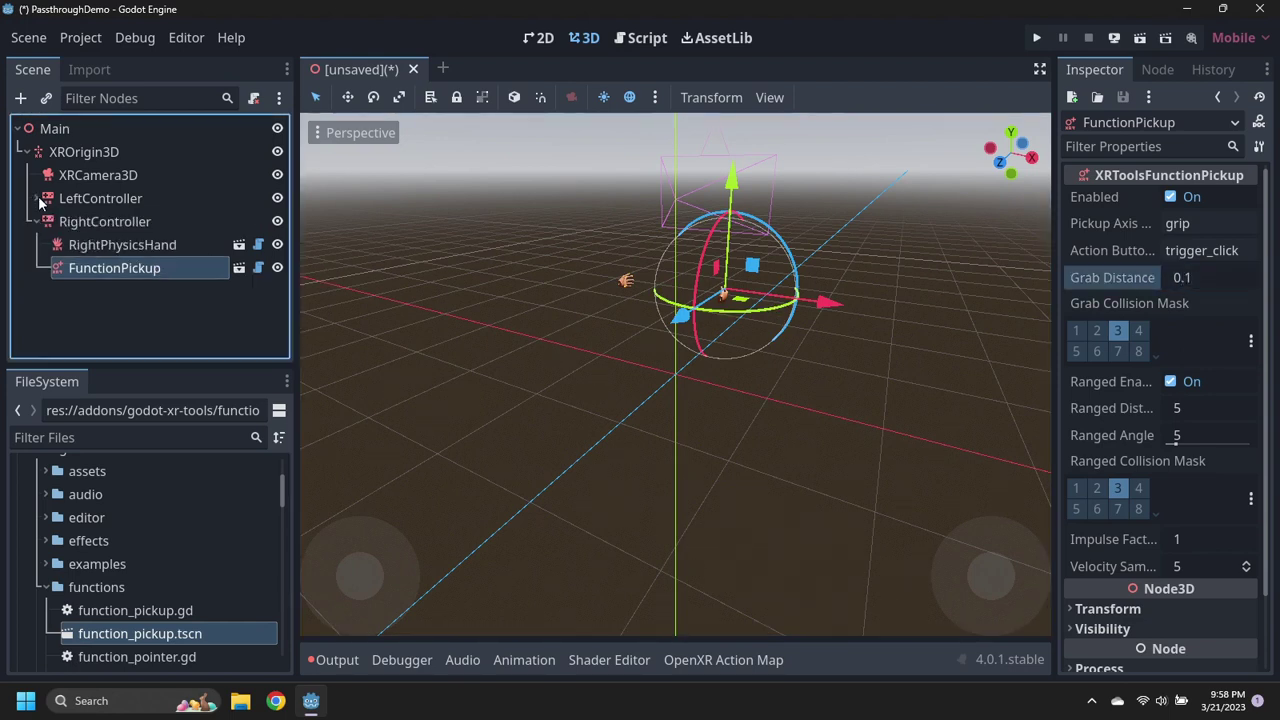
{"action": "left_click", "coordinate": [38, 222]}
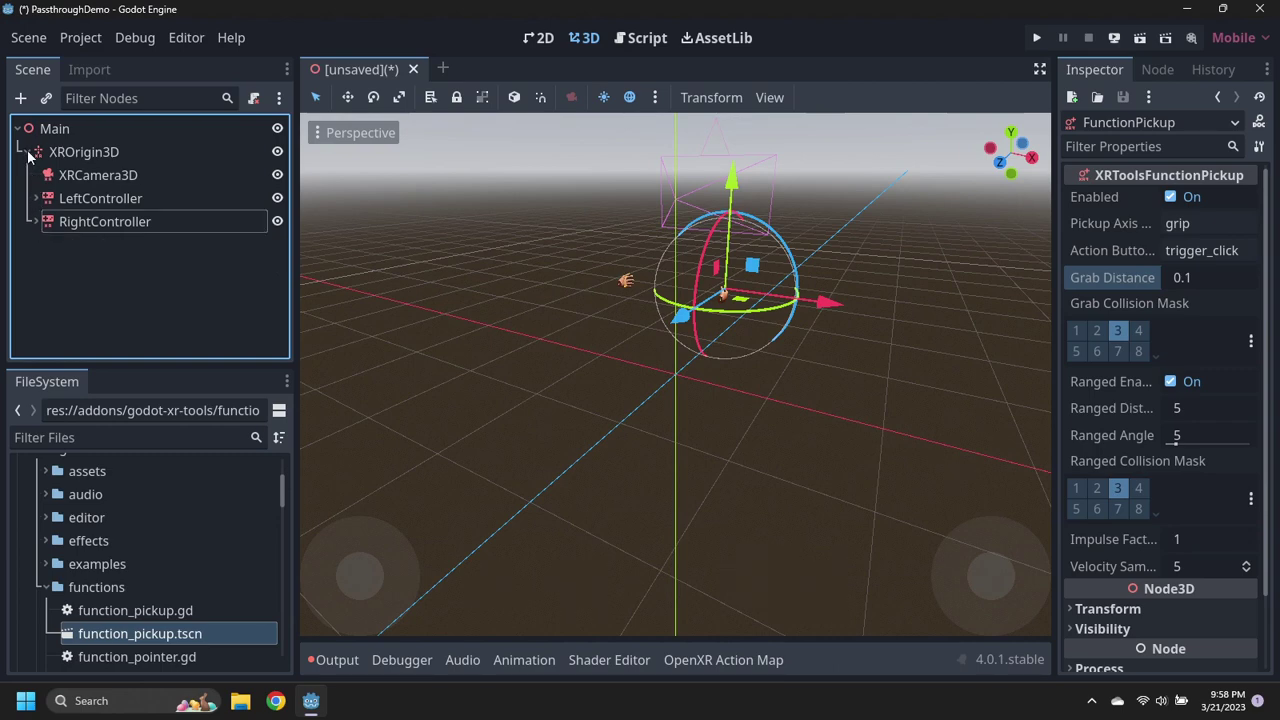
{"action": "left_click", "coordinate": [36, 152]}
- Add a StaticBody3D under Main and rename it TableTop
{"action": "right_click", "coordinate": [55, 128]}
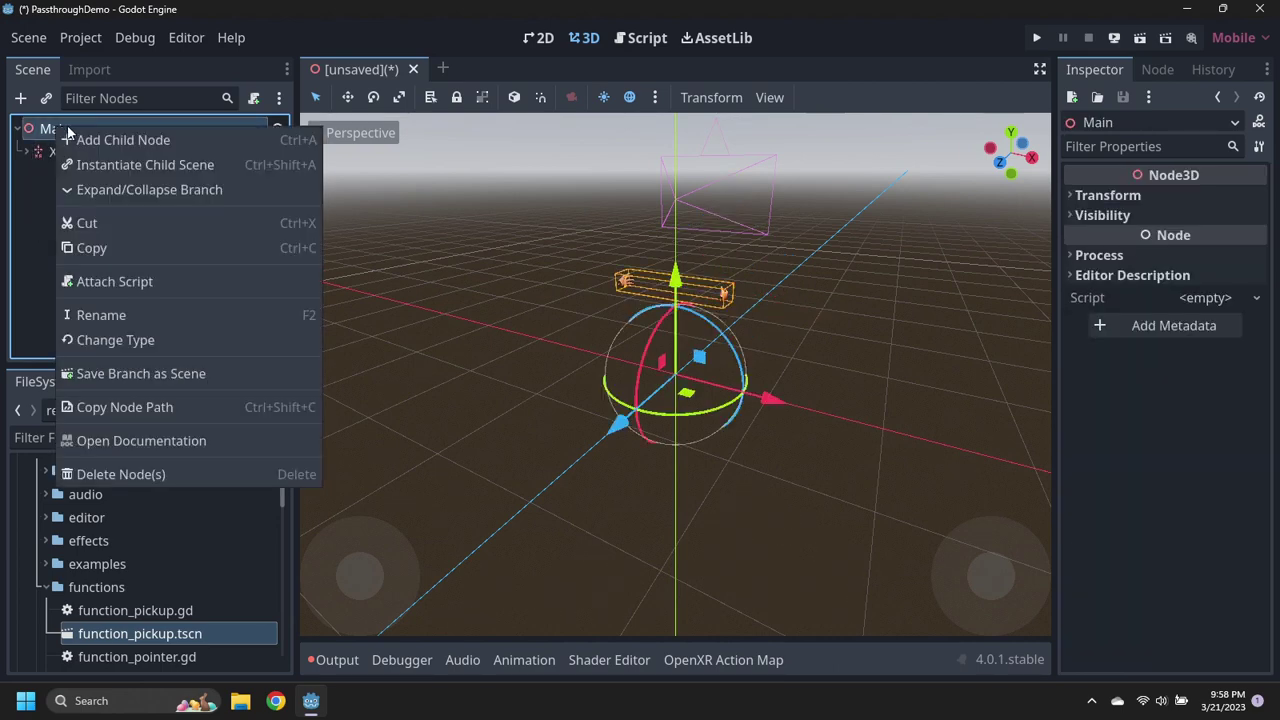
{"action": "left_click", "coordinate": [96, 140]}
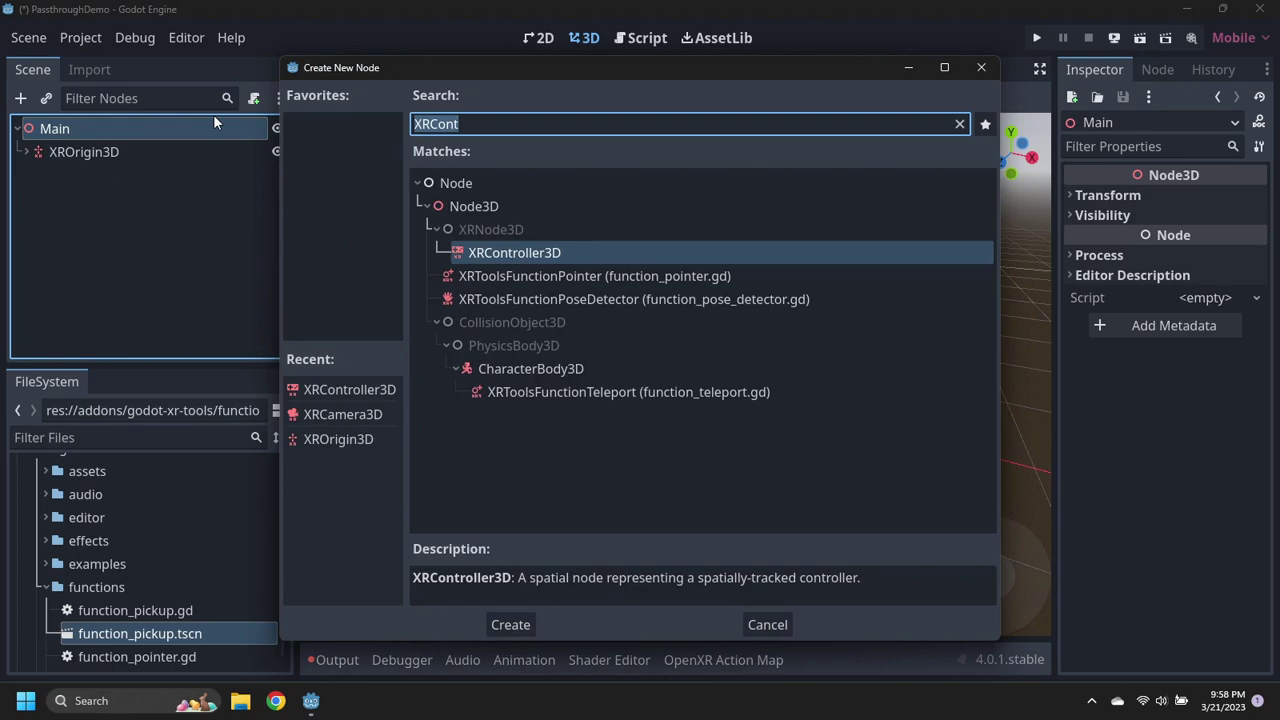
{"action": "type", "text": "StaticBody"}
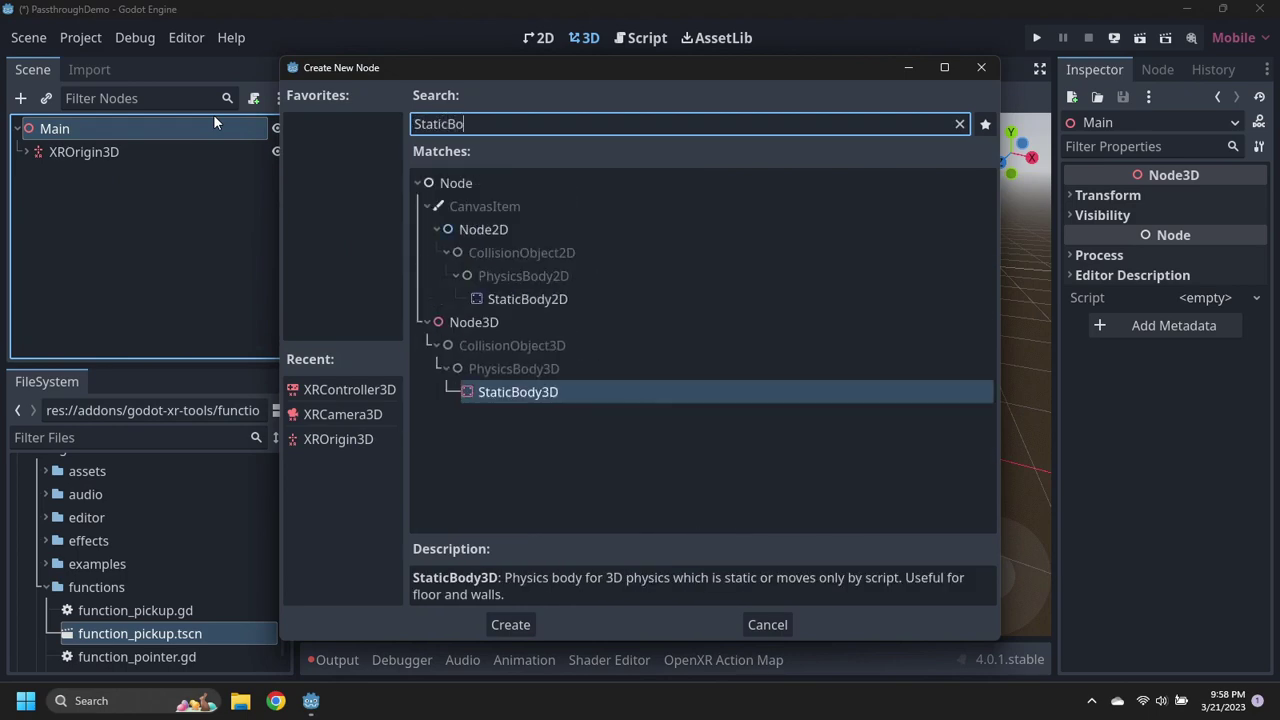
{"action": "key", "text": "Return"}
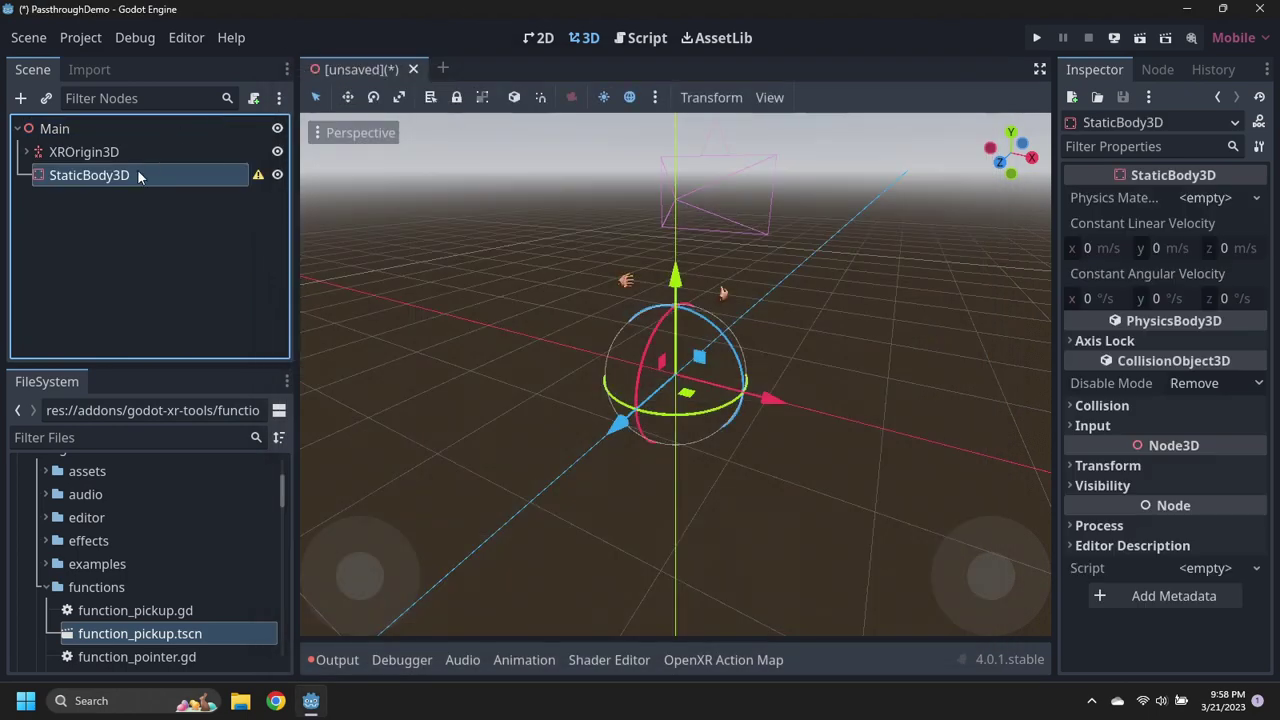
{"action": "double_click", "coordinate": [139, 175]}
{"action": "key", "text": "BackSpace"}
{"action": "key", "text": "BackSpace"}
{"action": "key", "text": "BackSpace"}
{"action": "key", "text": "BackSpace"}
{"action": "key", "text": "BackSpace"}
{"action": "key", "text": "BackSpace"}
{"action": "key", "text": "BackSpace"}
{"action": "key", "text": "BackSpace"}
{"action": "key", "text": "BackSpace"}
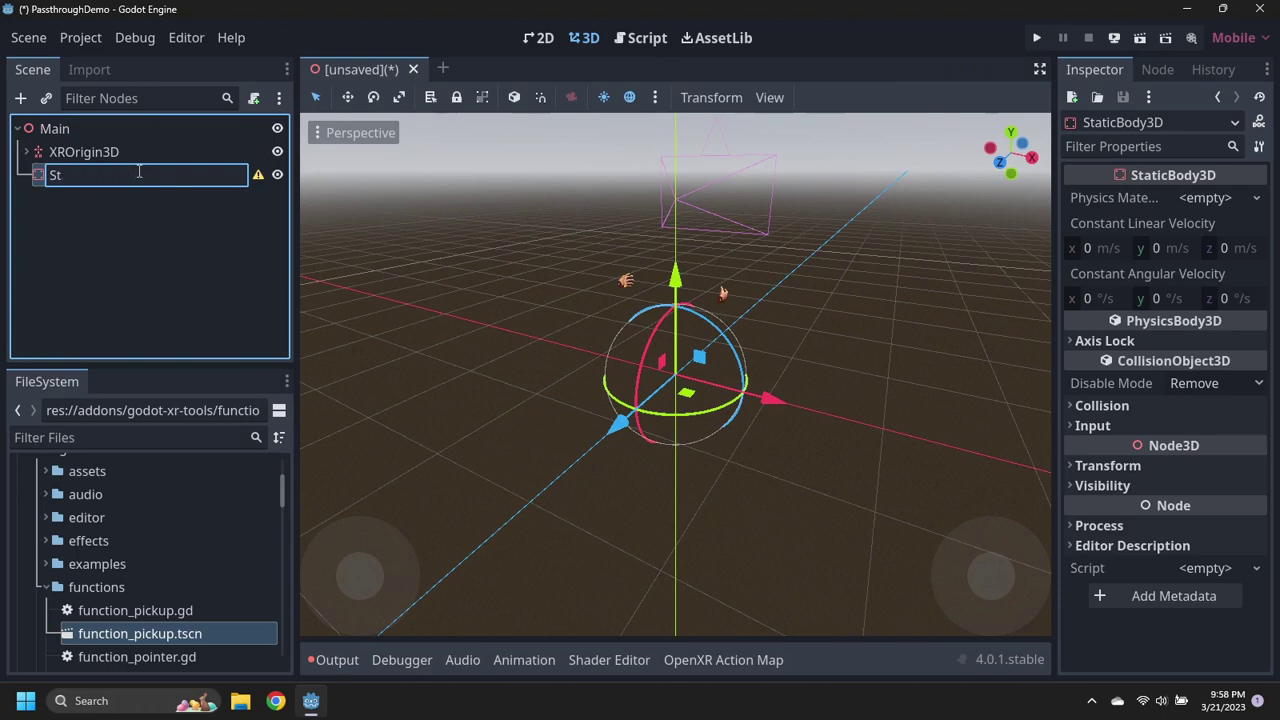
{"action": "type", "text": "TableTop"}
{"action": "key", "text": "Return"}
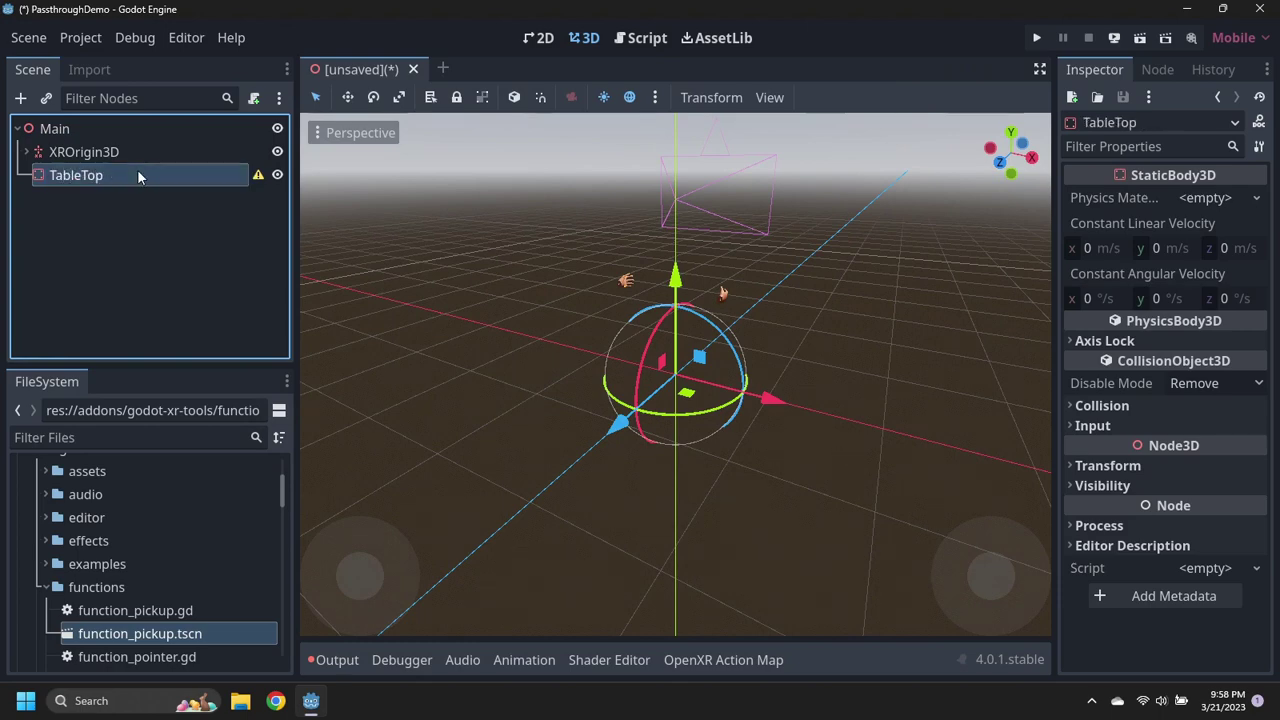
- Give TableTop a CollisionShape3D child using a new BoxShape3D
{"action": "right_click", "coordinate": [137, 169]}
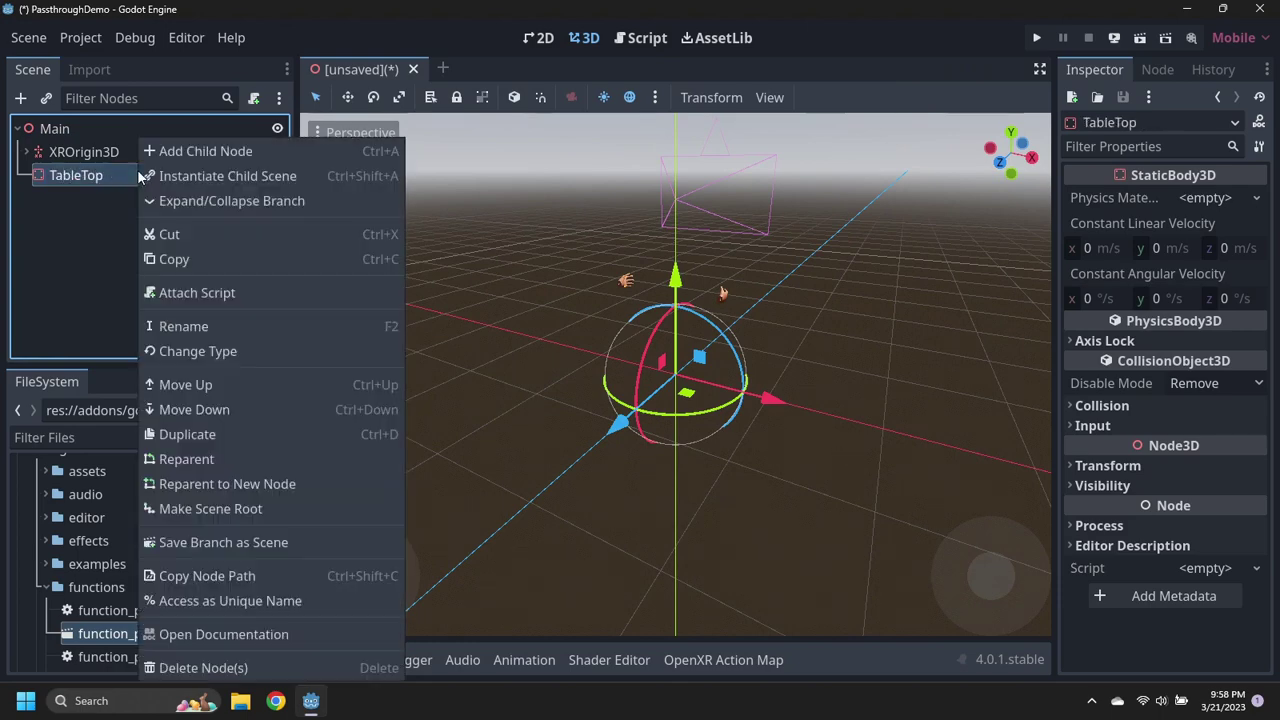
{"action": "left_click", "coordinate": [181, 153]}
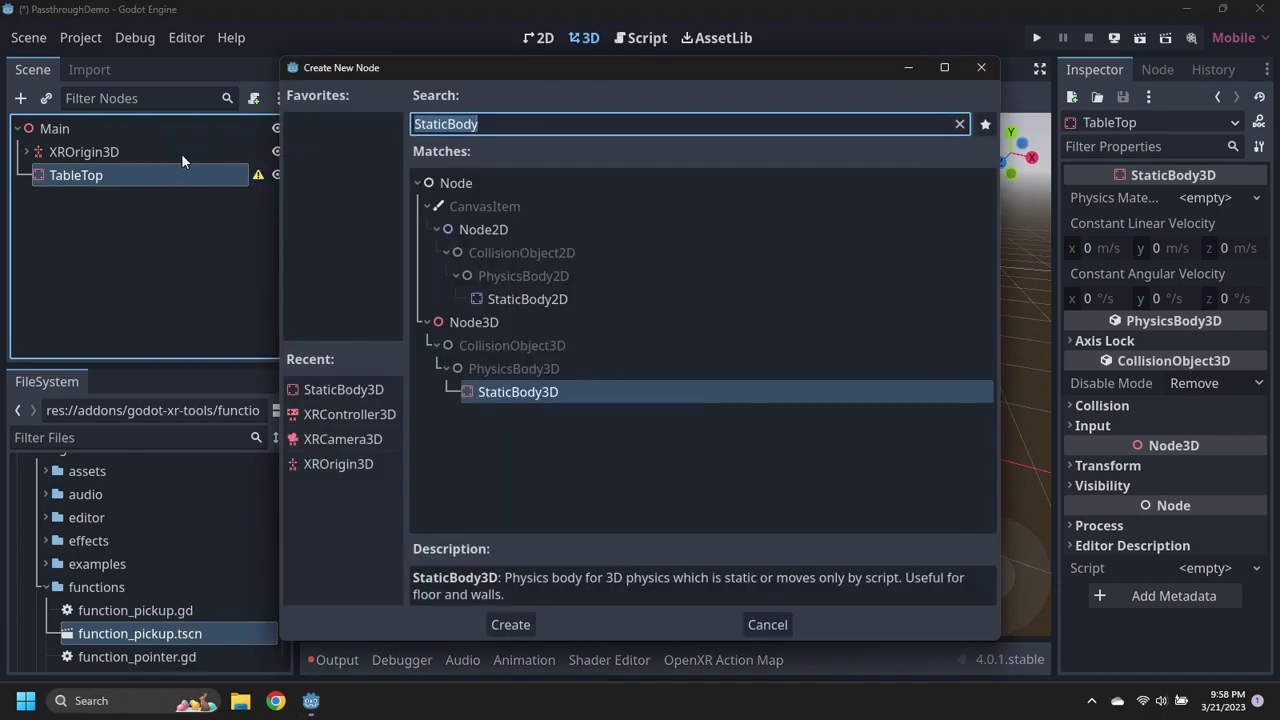
{"action": "type", "text": "CollisionShape"}
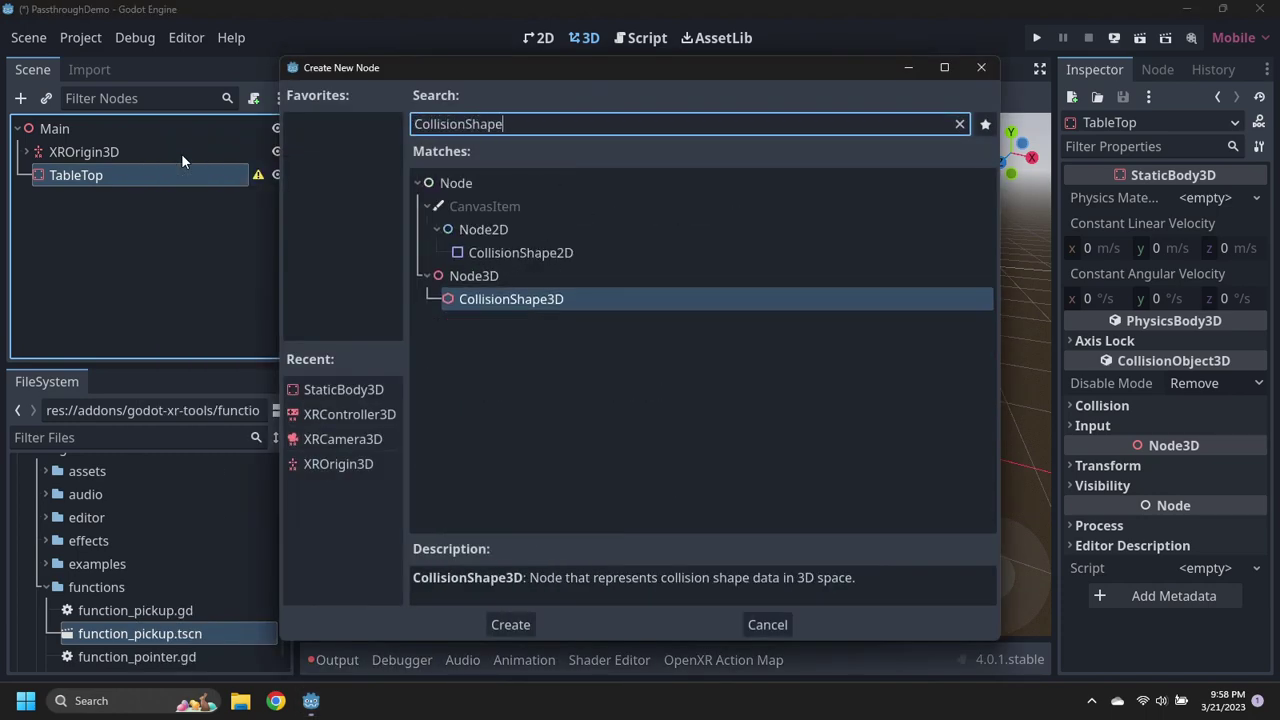
{"action": "key", "text": "Return"}
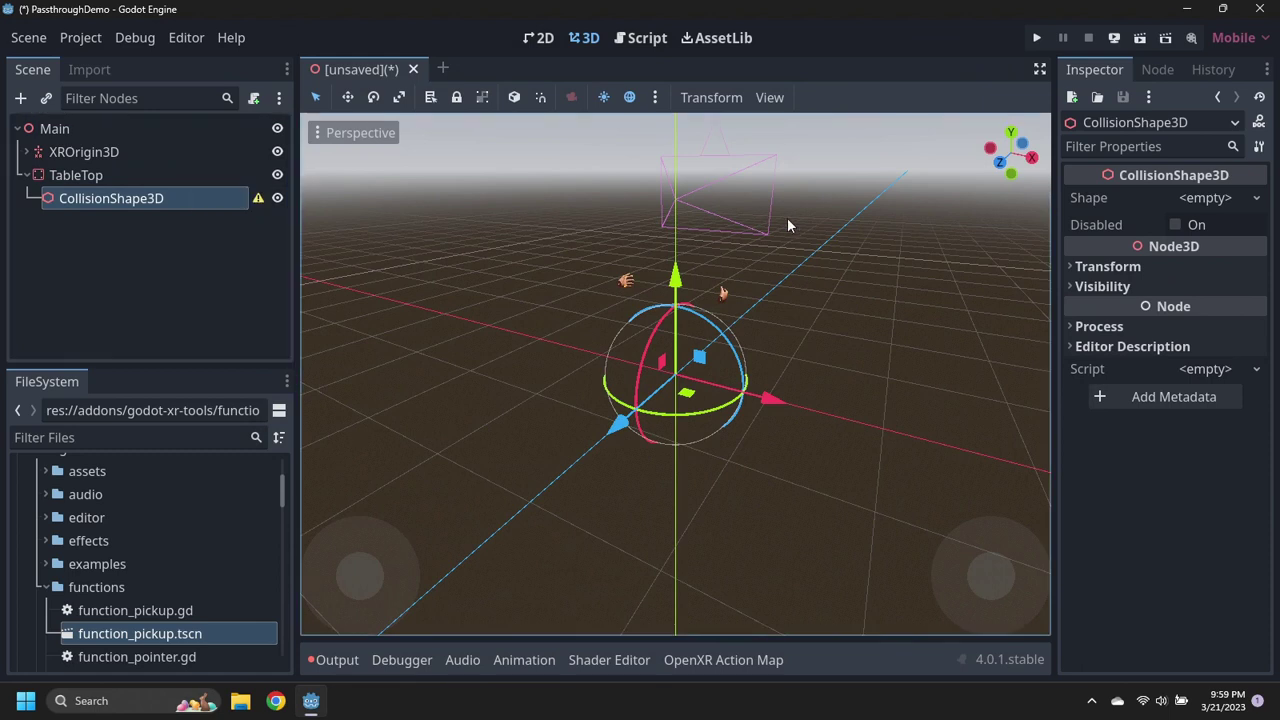
{"action": "left_click", "coordinate": [1233, 199]}
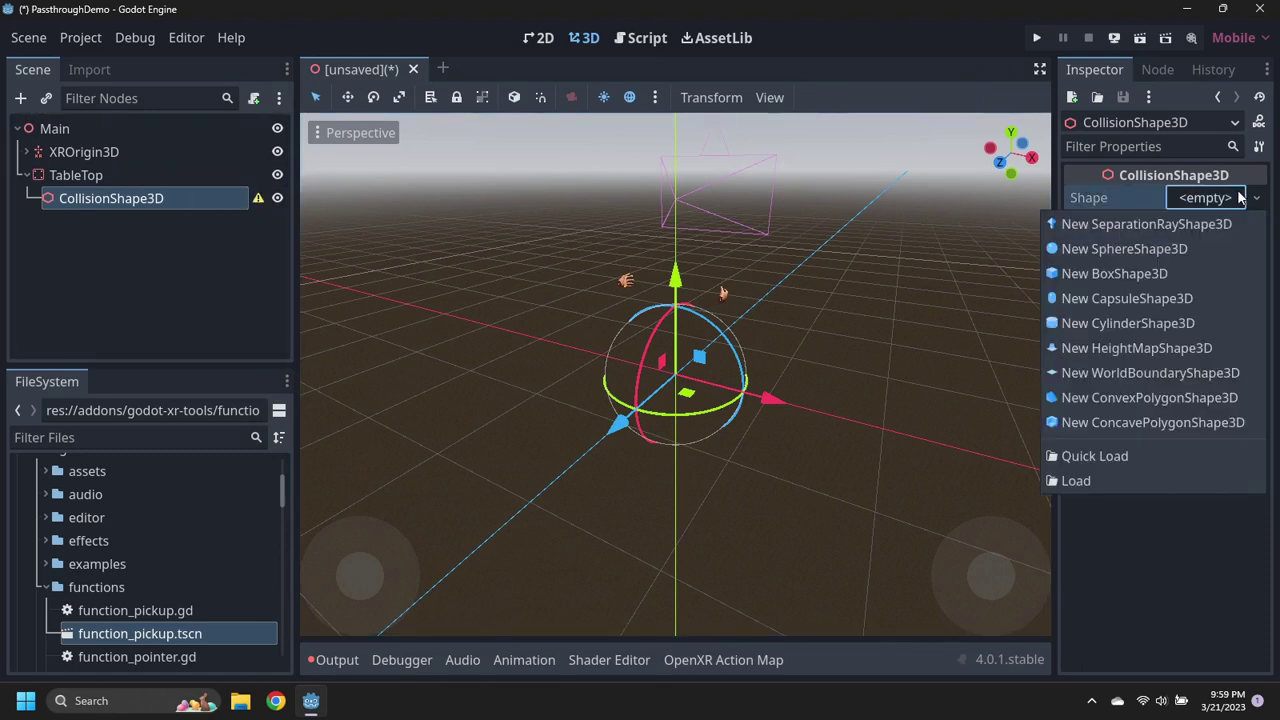
{"action": "left_click", "coordinate": [1145, 270]}
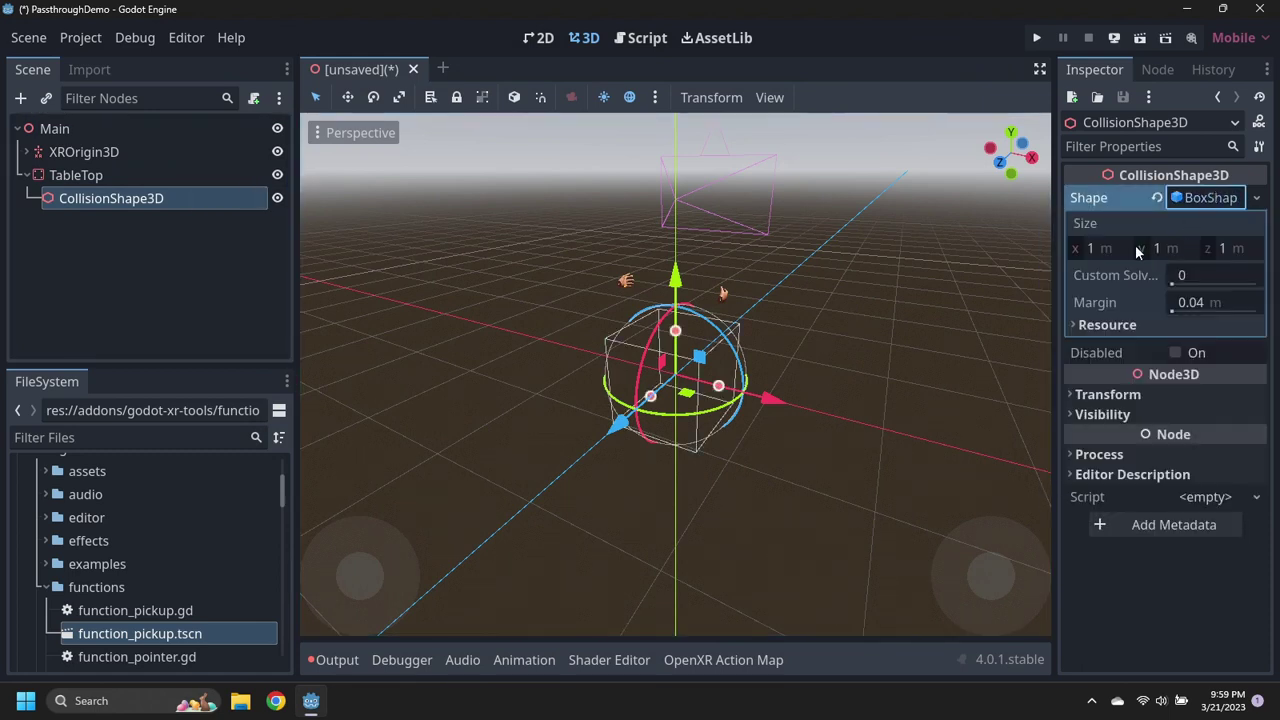
- Size the box 3 × 0.1 × 2 m and raise it above the floor
{"action": "left_click", "coordinate": [1121, 250]}
{"action": "type", "text": "3"}
{"action": "key", "text": "Tab"}
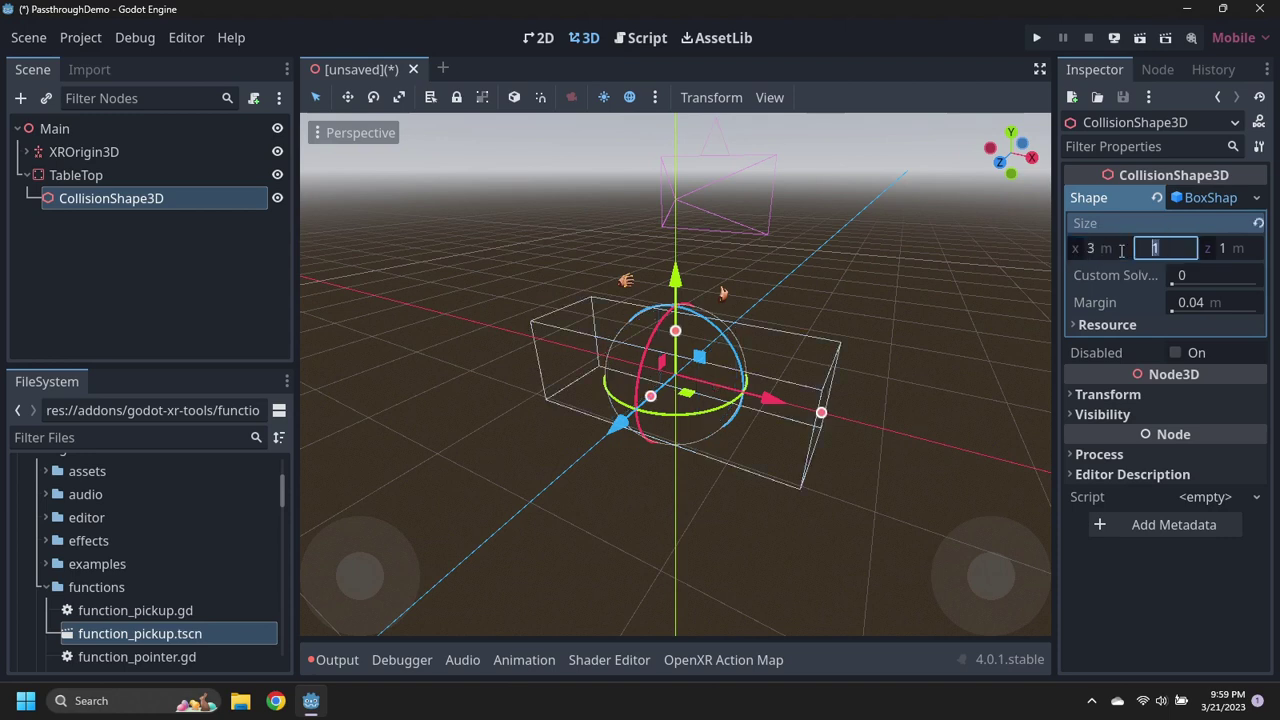
{"action": "type", "text": ".1"}
{"action": "key", "text": "Tab"}
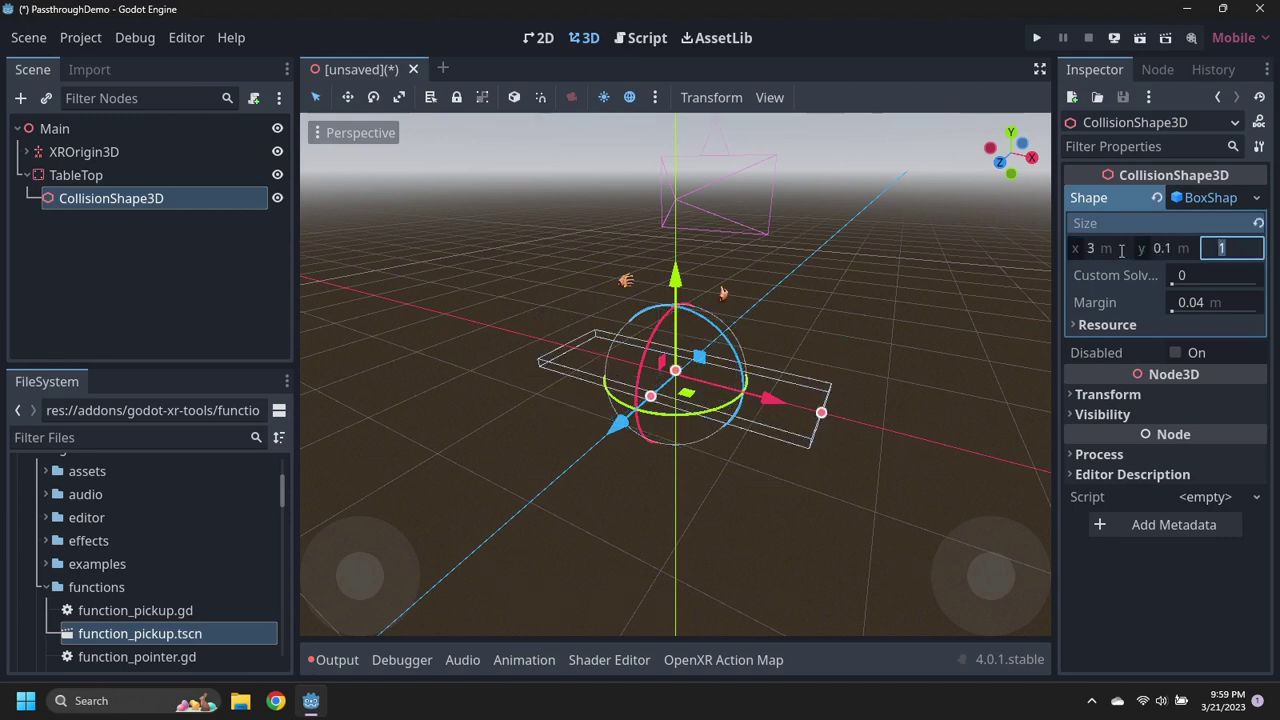
{"action": "type", "text": "2"}
{"action": "key", "text": "Tab"}
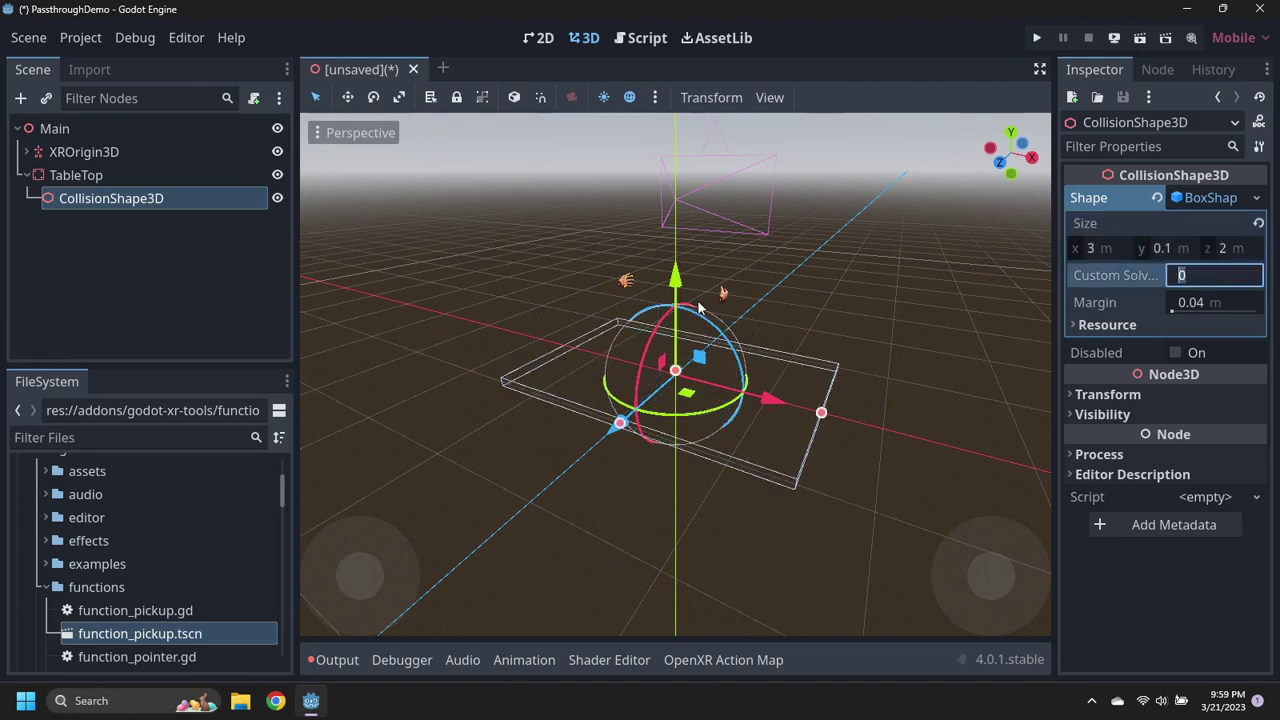
{"action": "left_click_drag", "start_coordinate": [686, 289], "coordinate": [666, 203]}
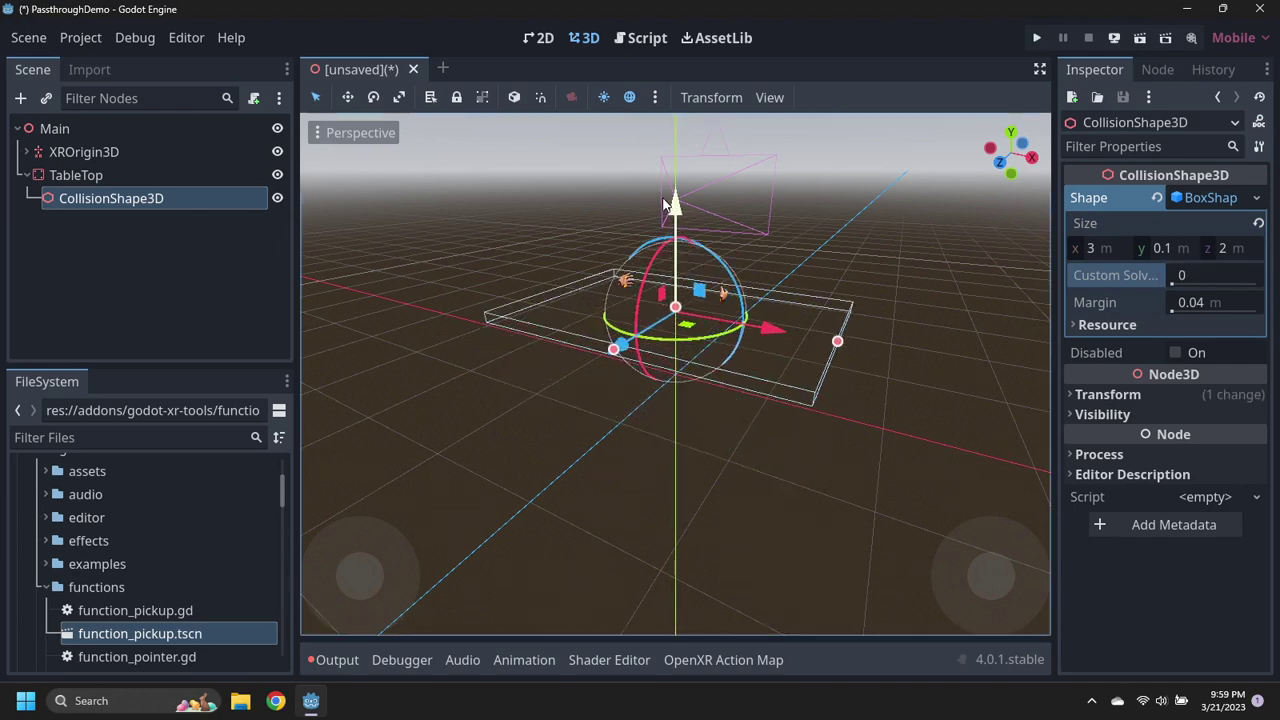
{"action": "left_click", "coordinate": [26, 175]}
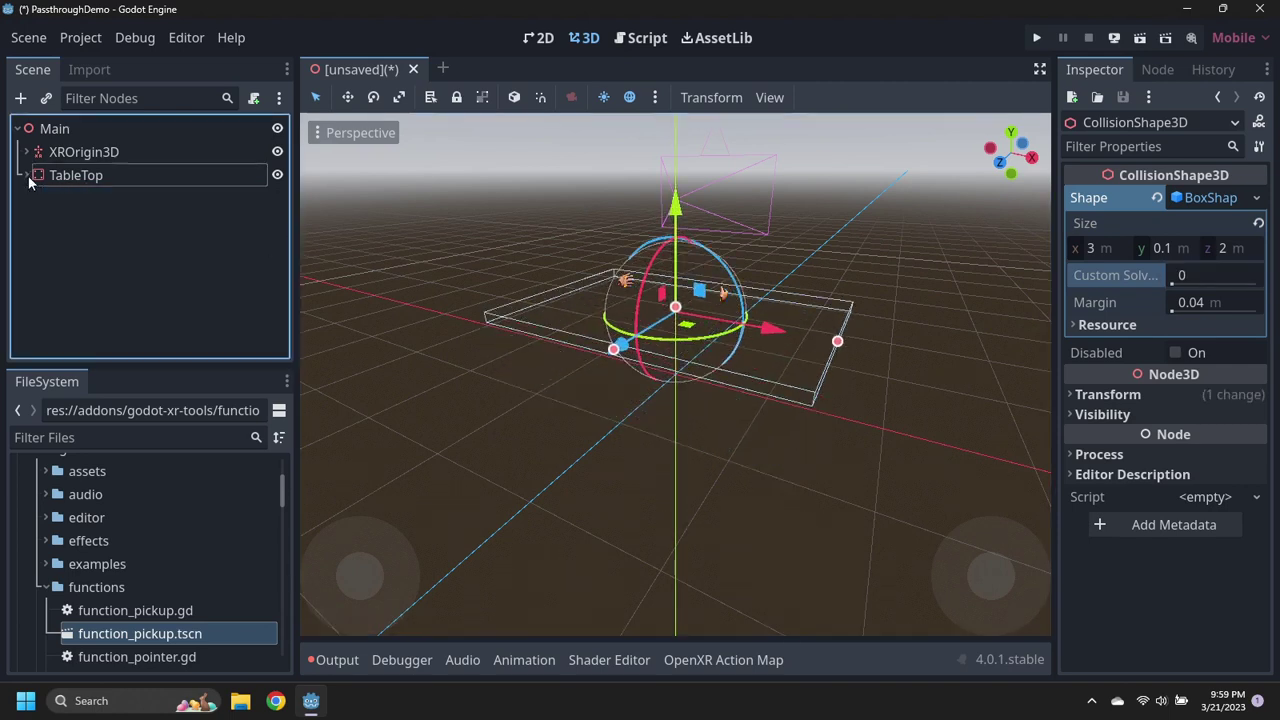
- Add an XRToolsPickable child under Main and rename it GrabCube
{"action": "right_click", "coordinate": [48, 128]}
{"action": "left_click", "coordinate": [88, 142]}
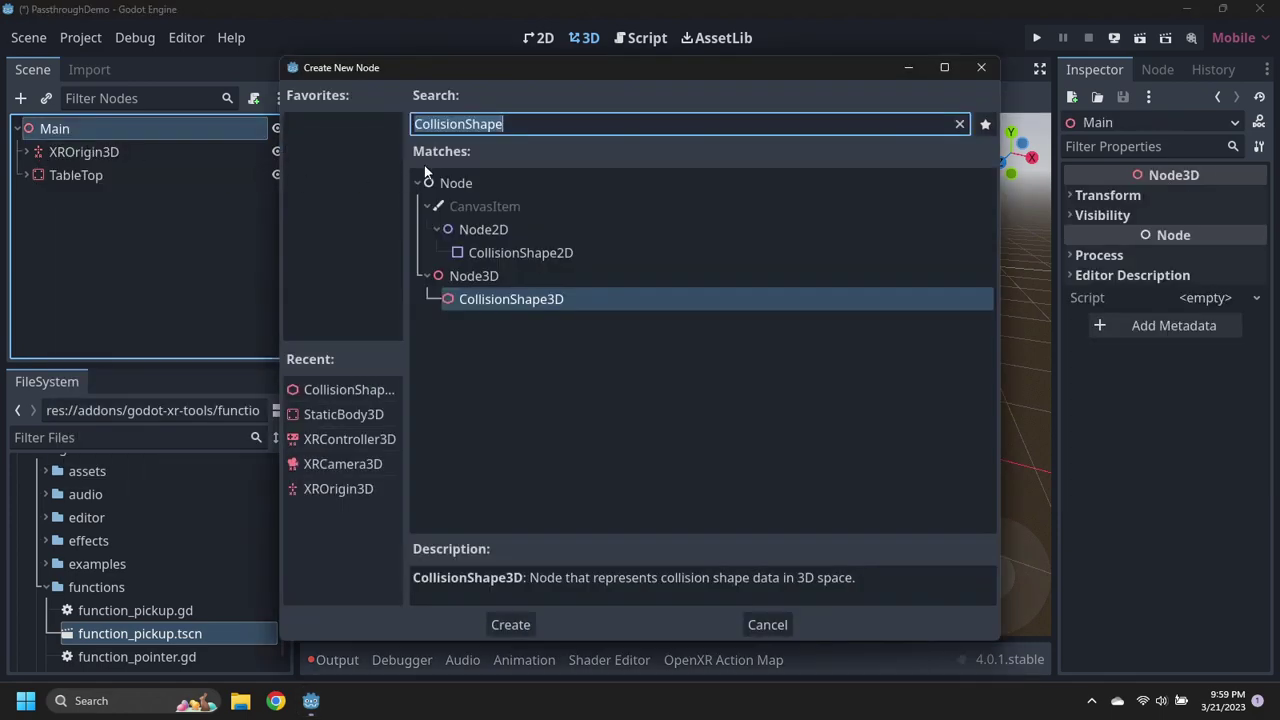
{"action": "type", "text": "XRToo"}
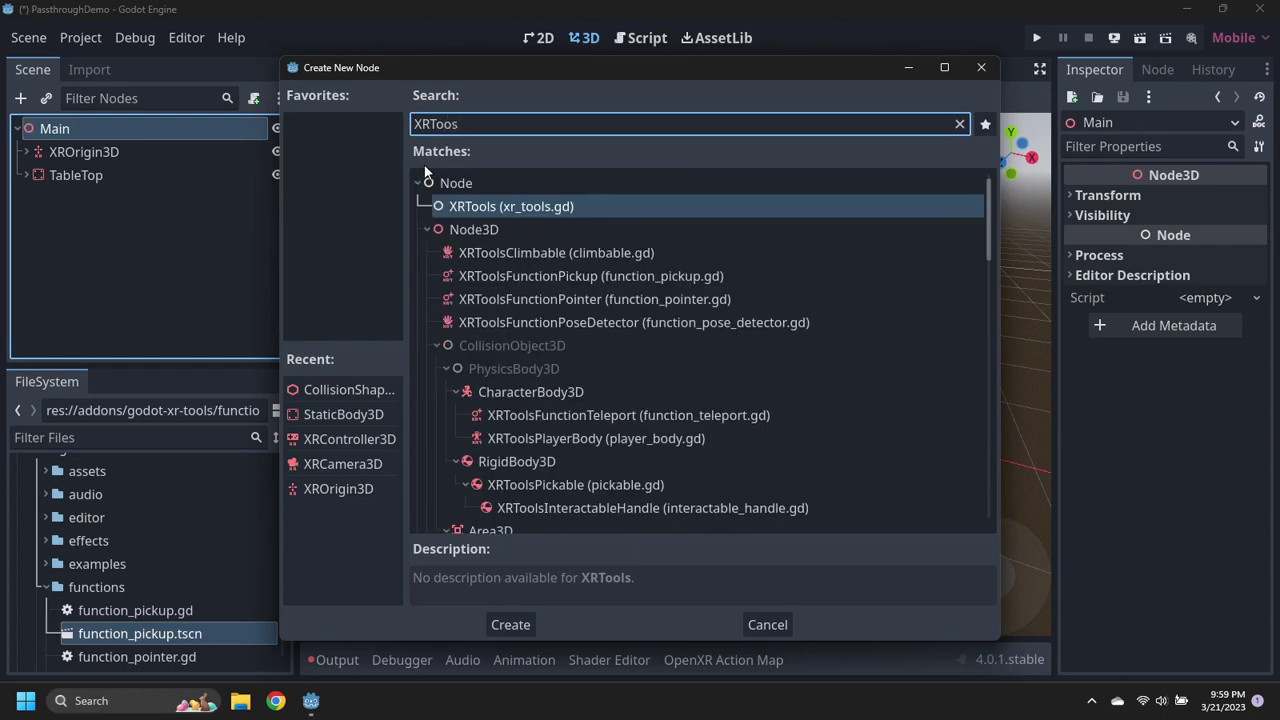
{"action": "type", "text": "lsPicka"}
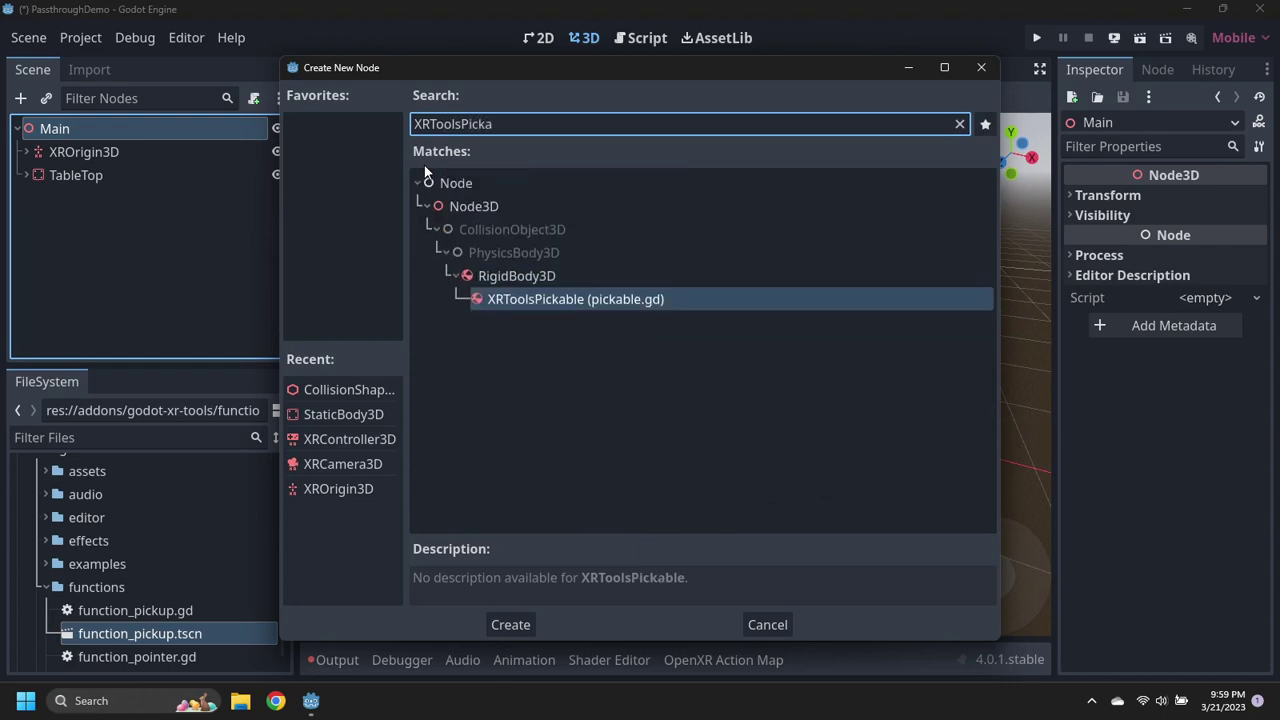
{"action": "key", "text": "Return"}
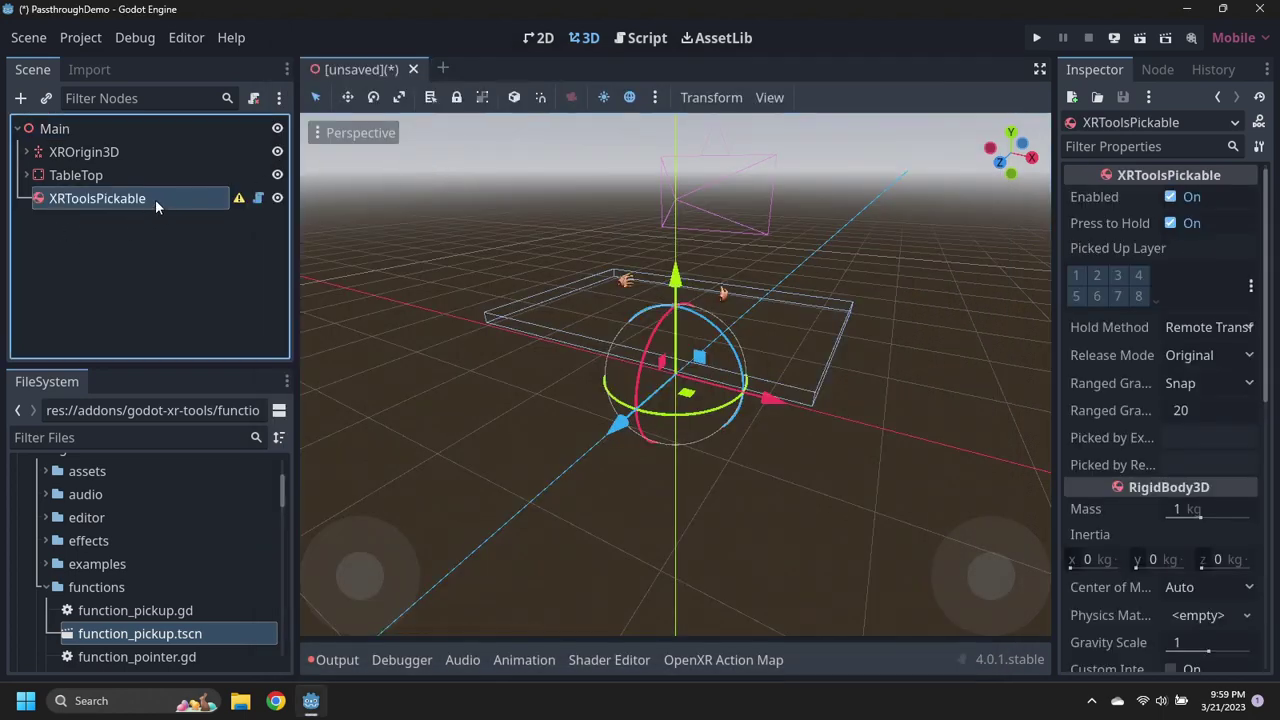
{"action": "double_click", "coordinate": [155, 199]}
{"action": "type", "text": "Grab"}
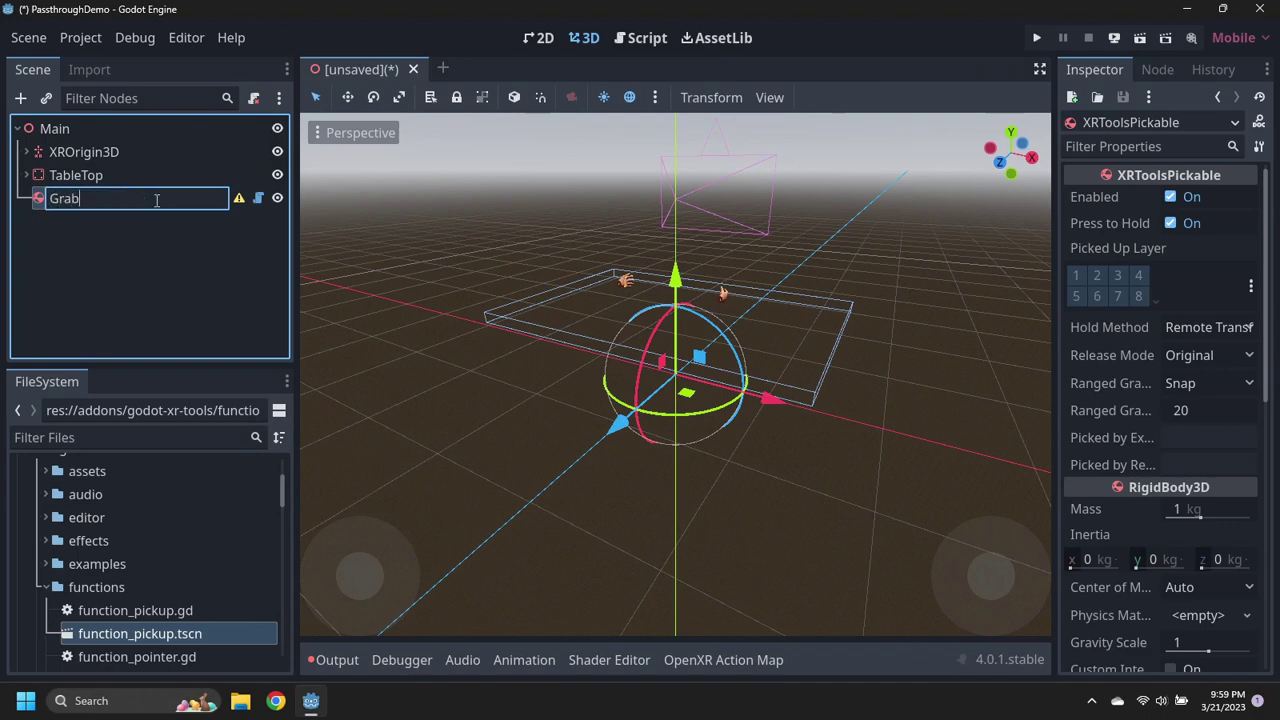
{"action": "type", "text": "Cube"}
{"action": "key", "text": "Return"}
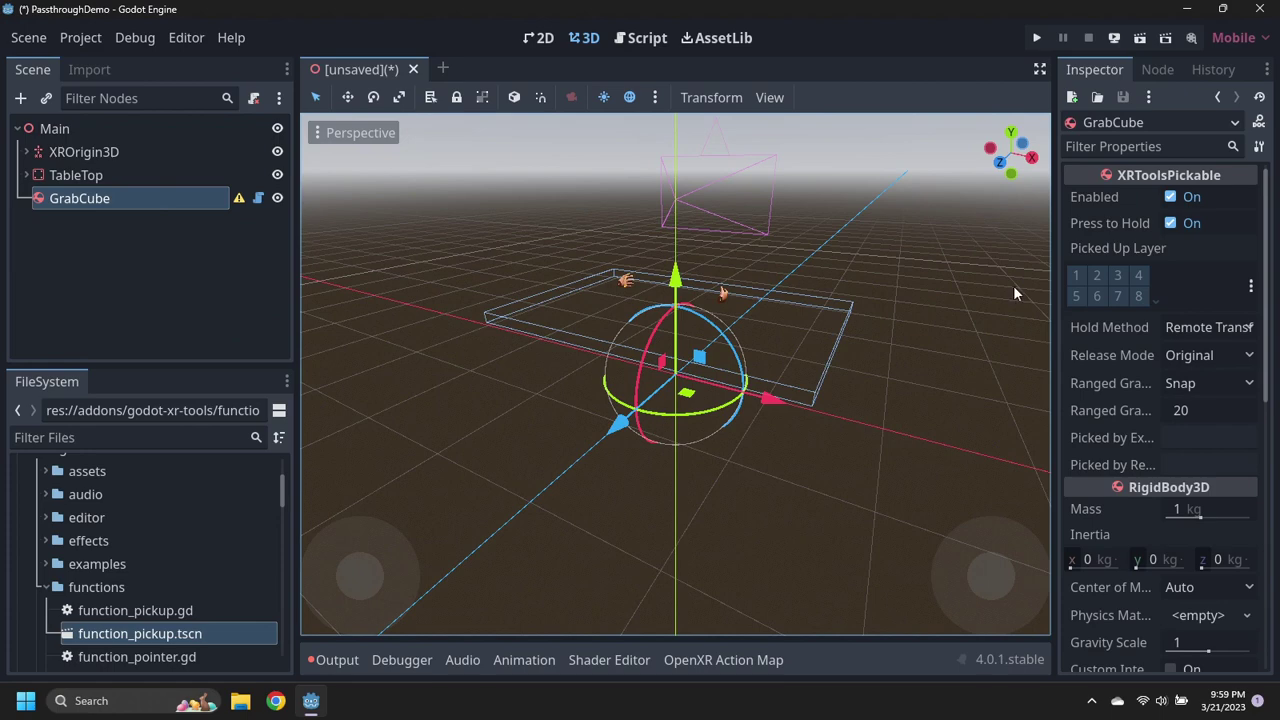
- Set GrabCube's collision layer to 3 only, with mask layers 1, 3 and 17
{"action": "left_click_drag", "start_coordinate": [1054, 310], "coordinate": [970, 318]}
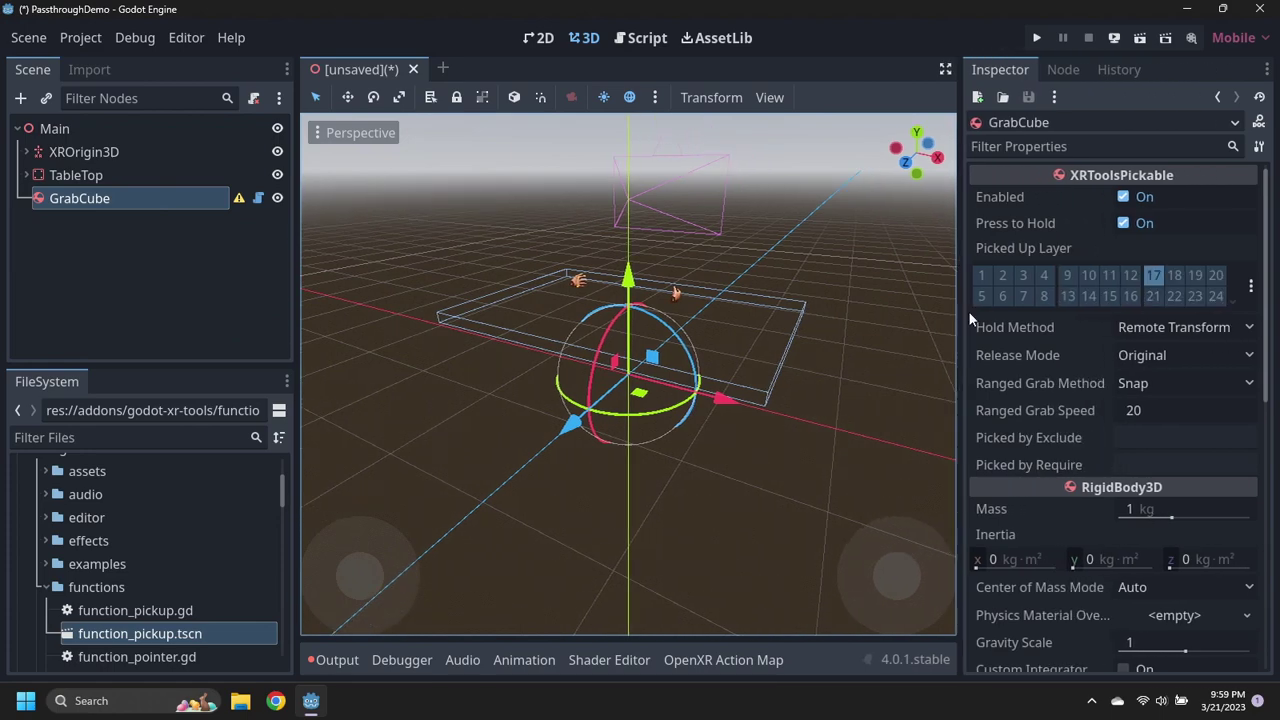
{"action": "scroll", "coordinate": [1142, 335], "scroll_direction": "down", "scroll_amount": 10}
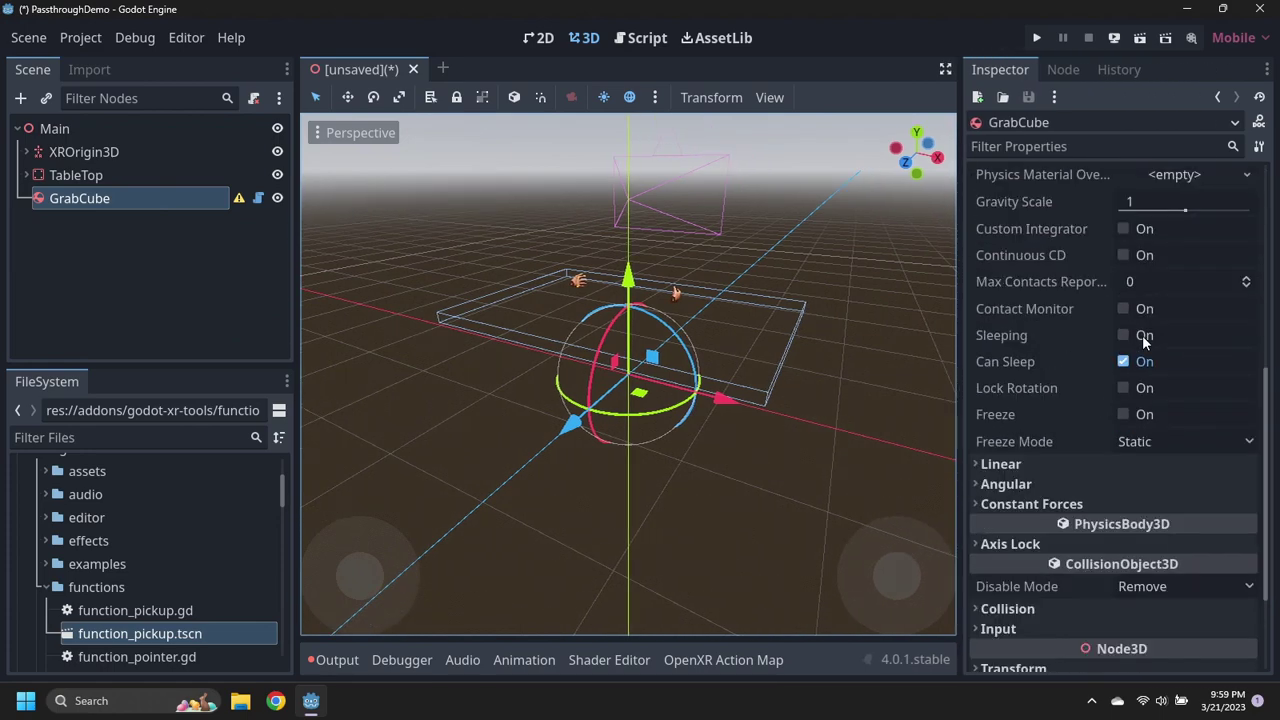
{"action": "left_click", "coordinate": [980, 483]}
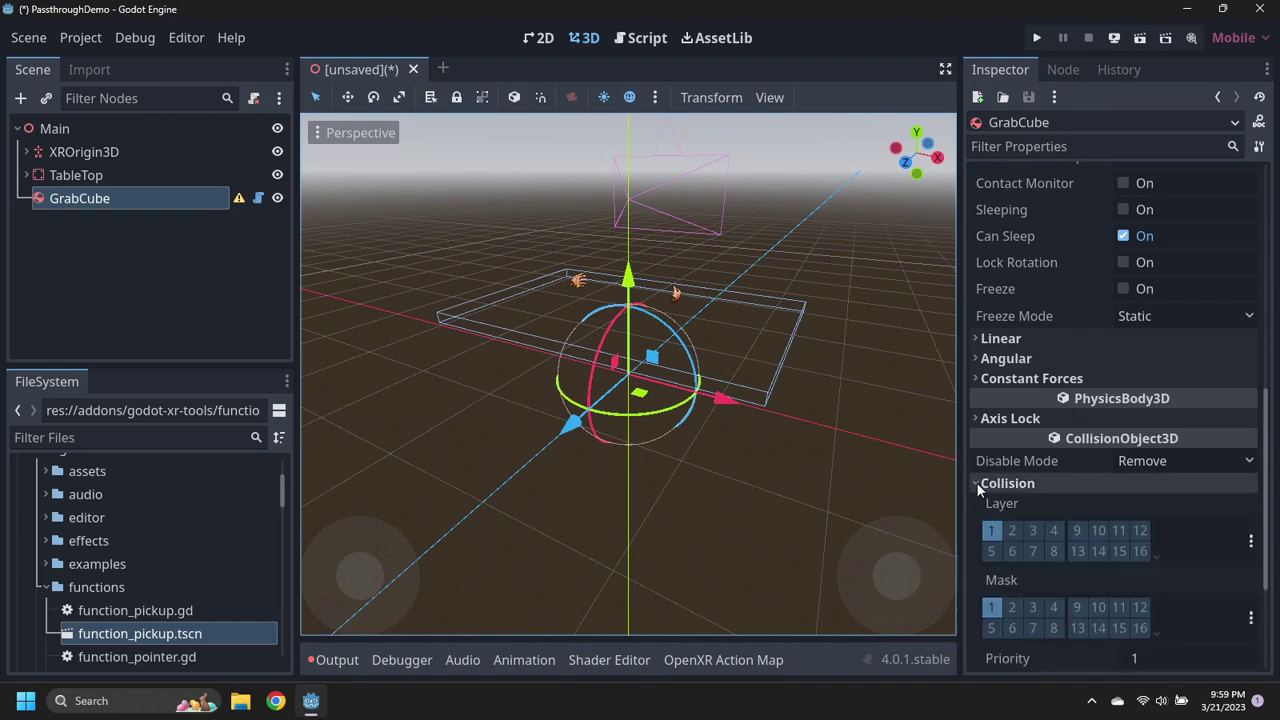
{"action": "left_click", "coordinate": [999, 532]}
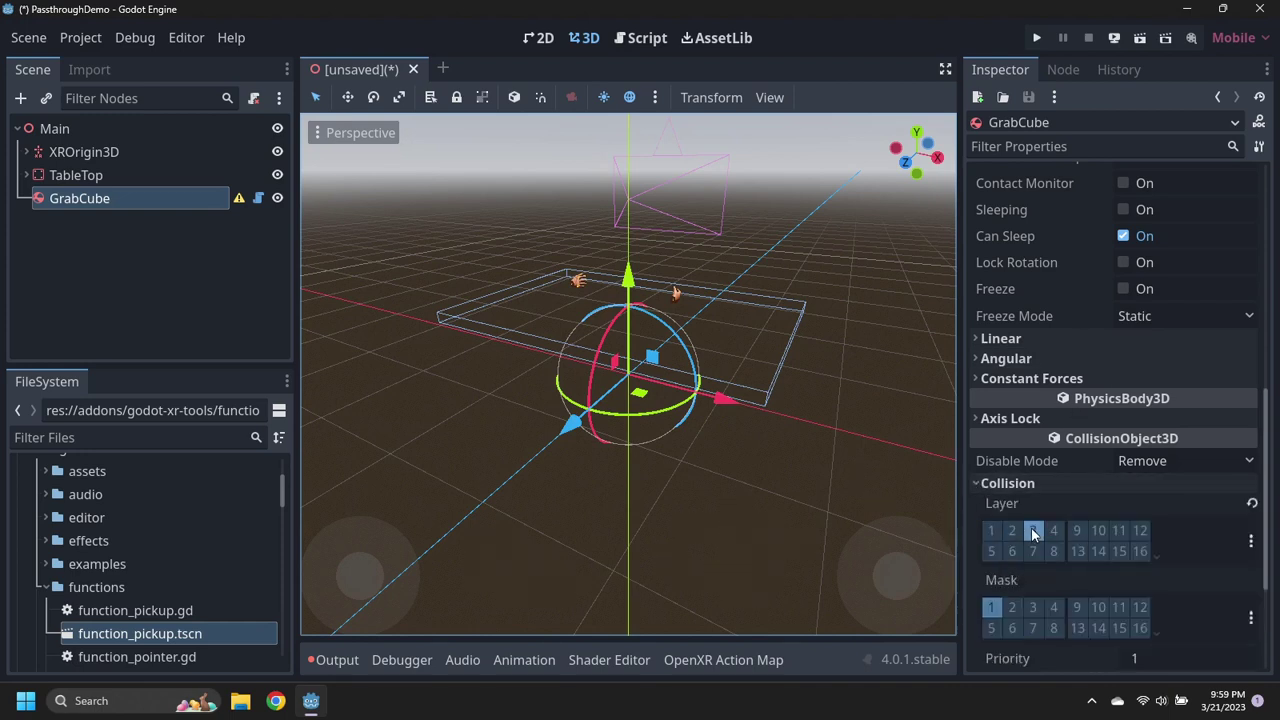
{"action": "left_click", "coordinate": [1032, 530]}
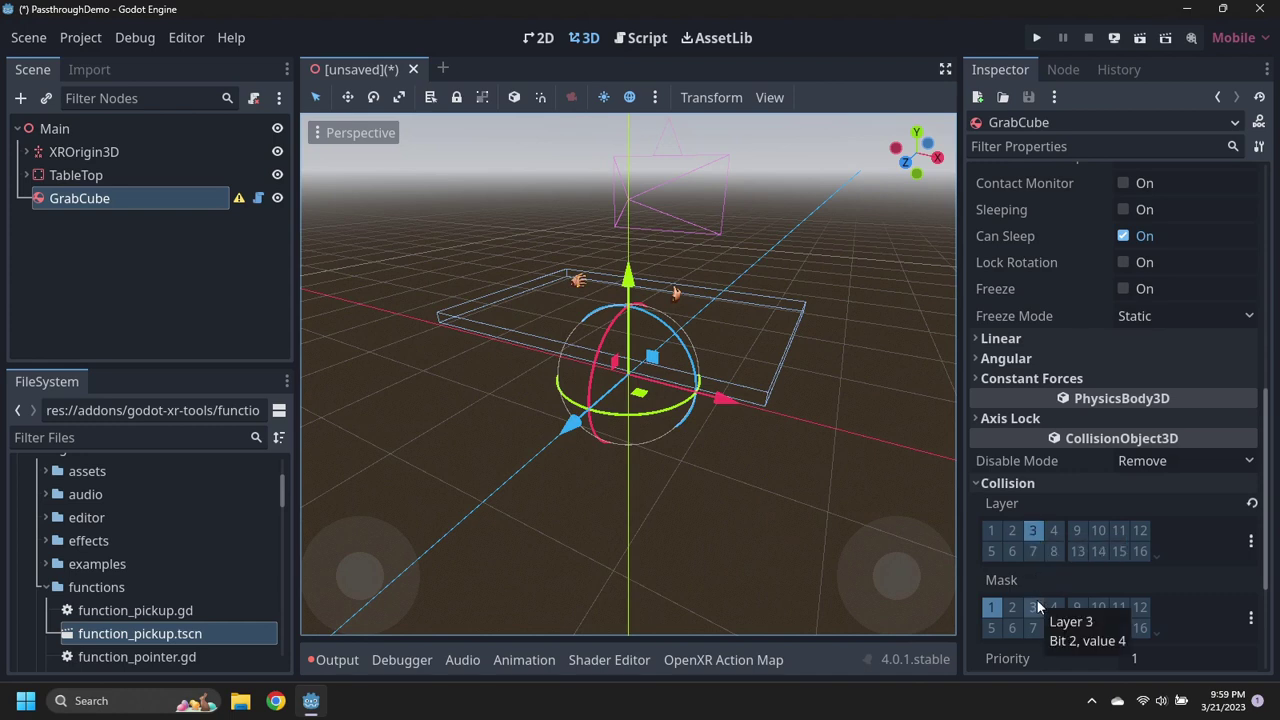
{"action": "left_click", "coordinate": [1035, 605]}
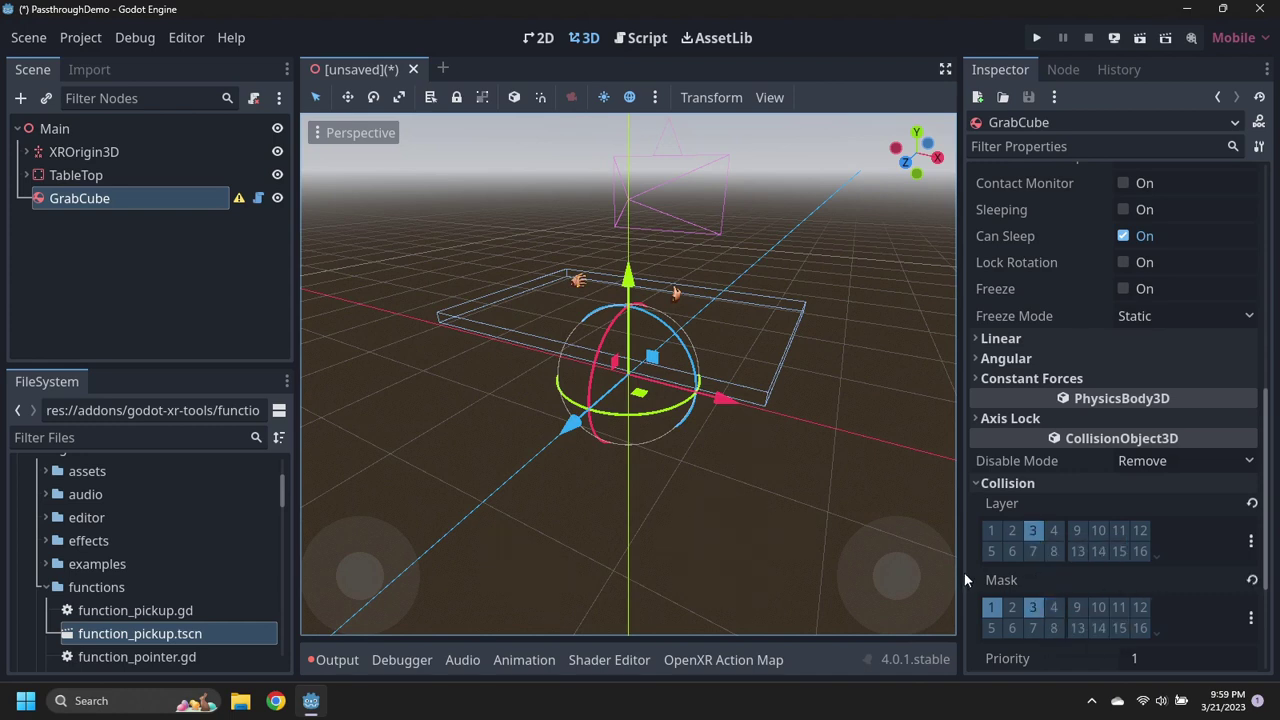
{"action": "left_click_drag", "start_coordinate": [958, 572], "coordinate": [897, 571]}
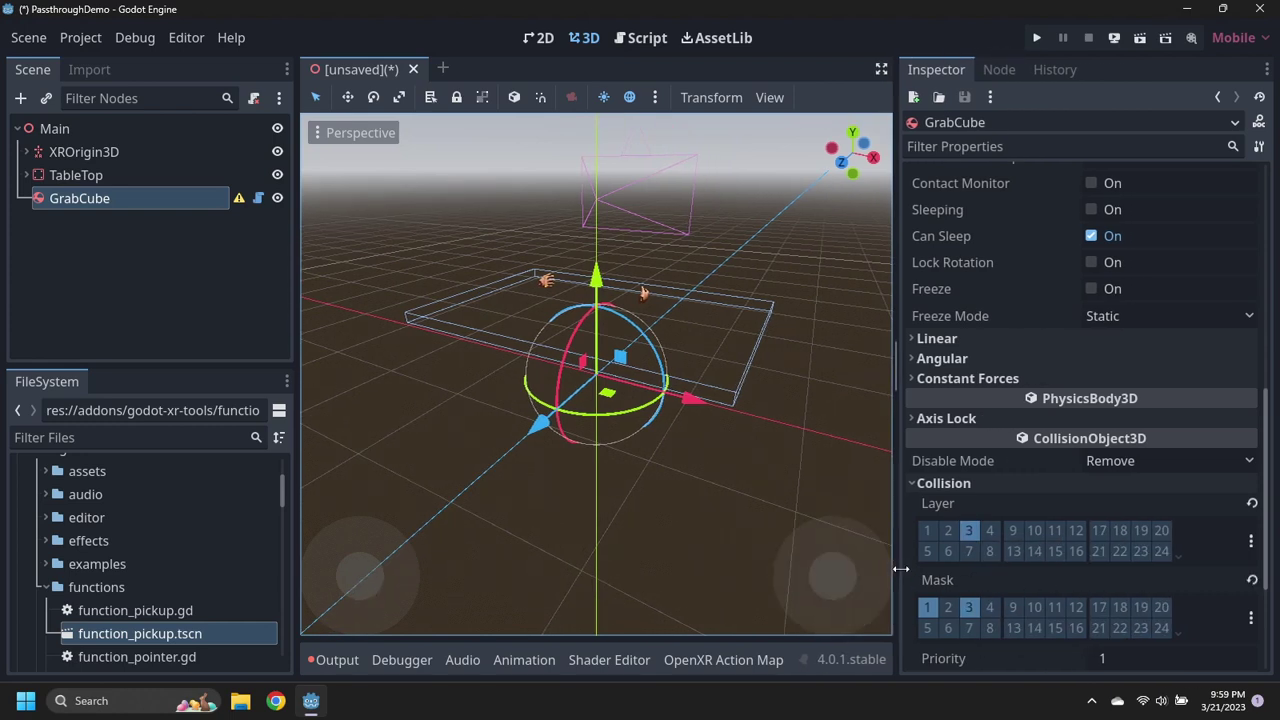
{"action": "left_click", "coordinate": [1099, 610]}
{"action": "left_click_drag", "start_coordinate": [897, 367], "coordinate": [1008, 367]}
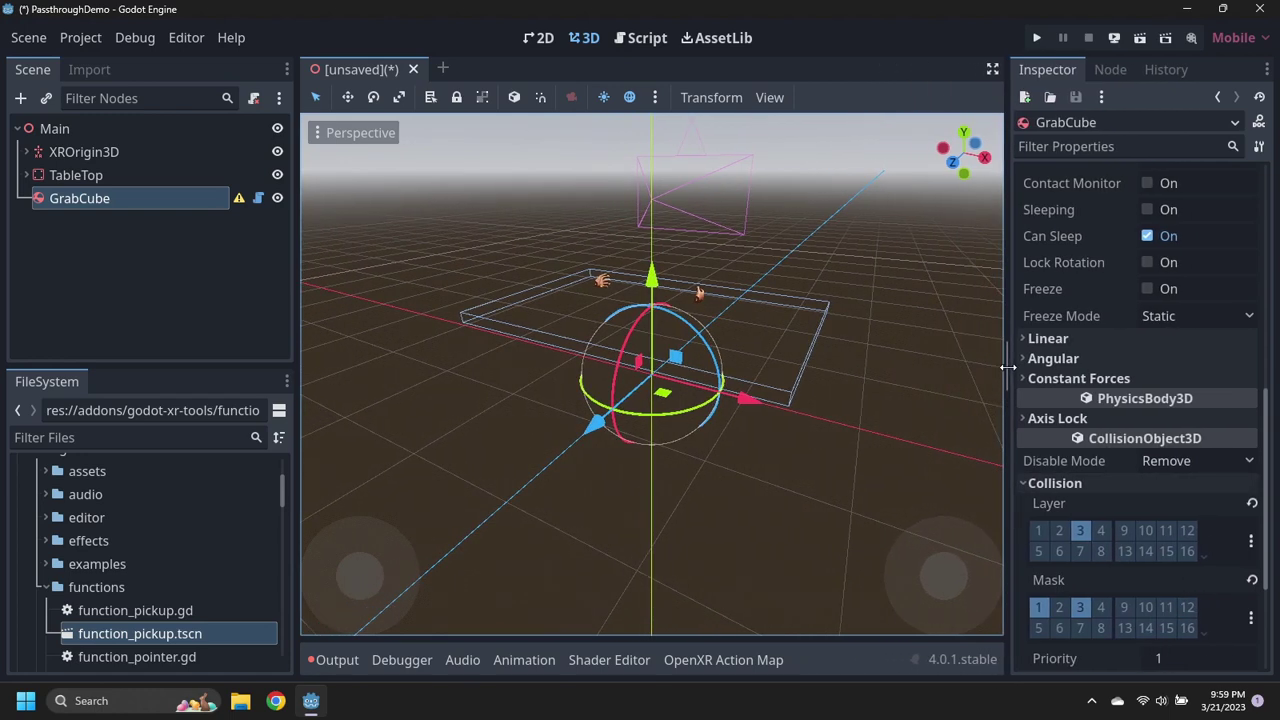
- Add a CollisionShape3D under GrabCube with a 0.1 × 0.1 × 0.1 BoxShape3D
{"action": "right_click", "coordinate": [100, 207]}
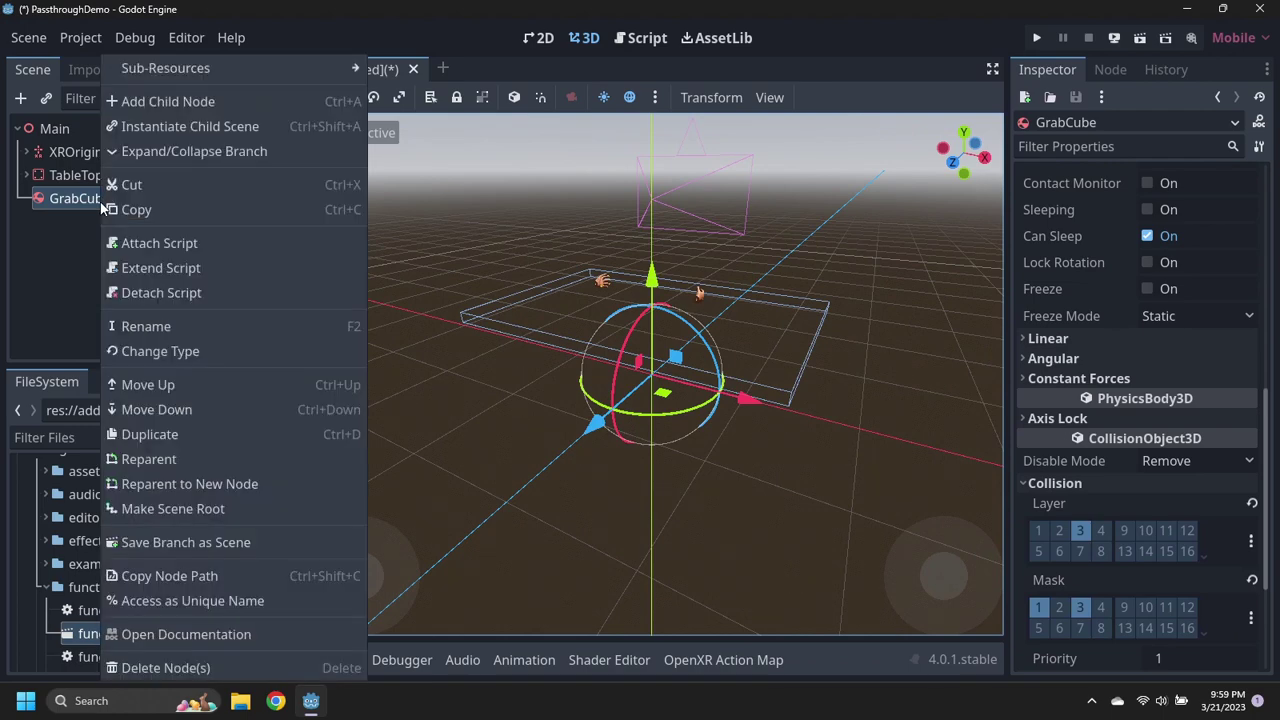
{"action": "left_click", "coordinate": [153, 105]}
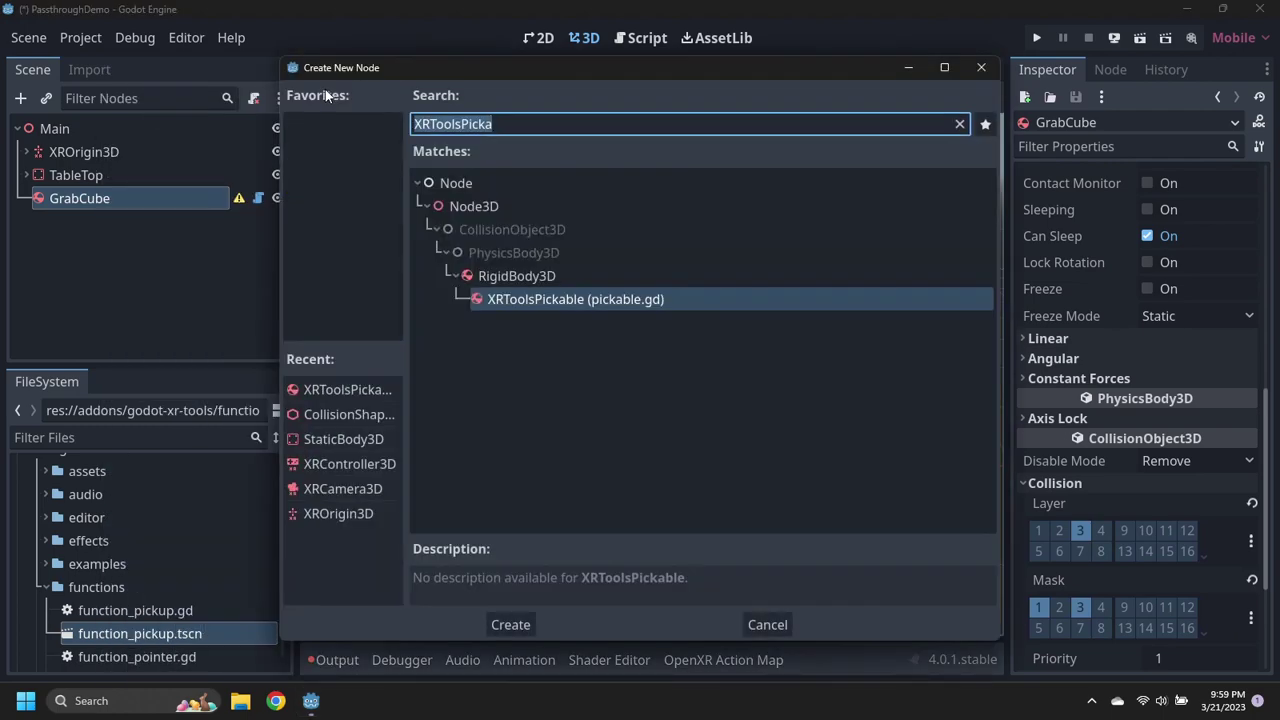
{"action": "type", "text": "Collision"}
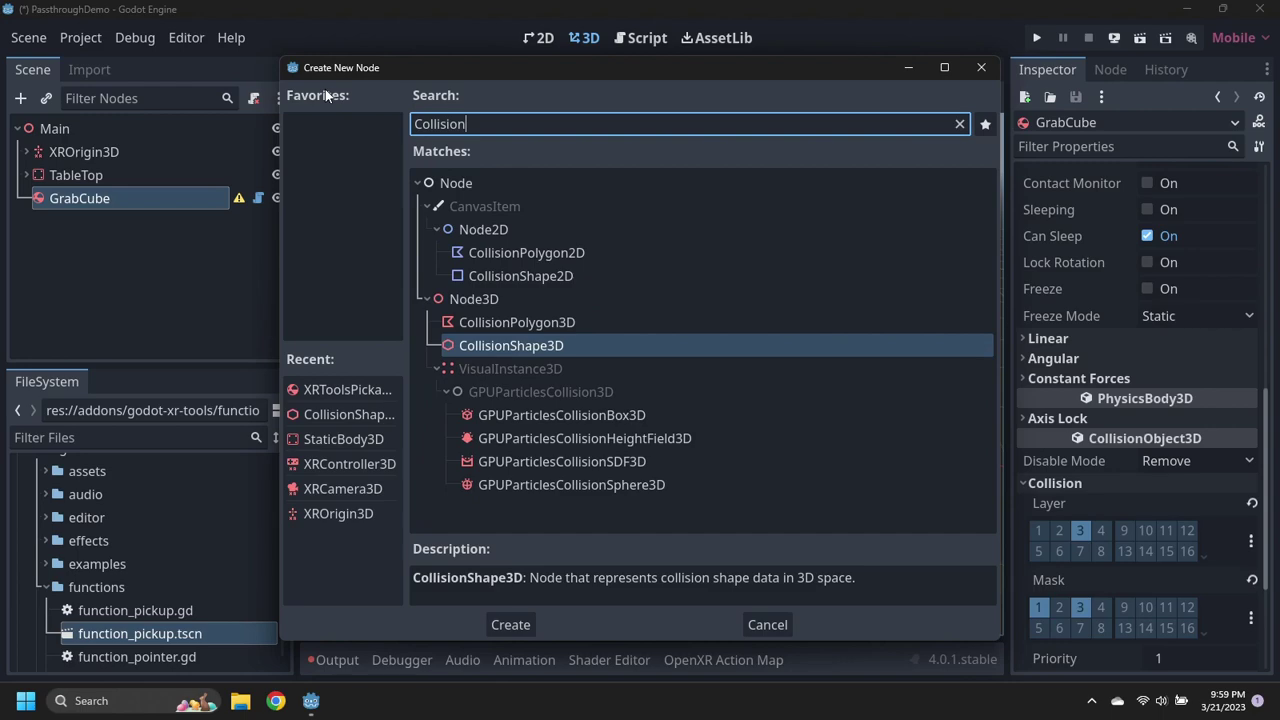
{"action": "key", "text": "Return"}
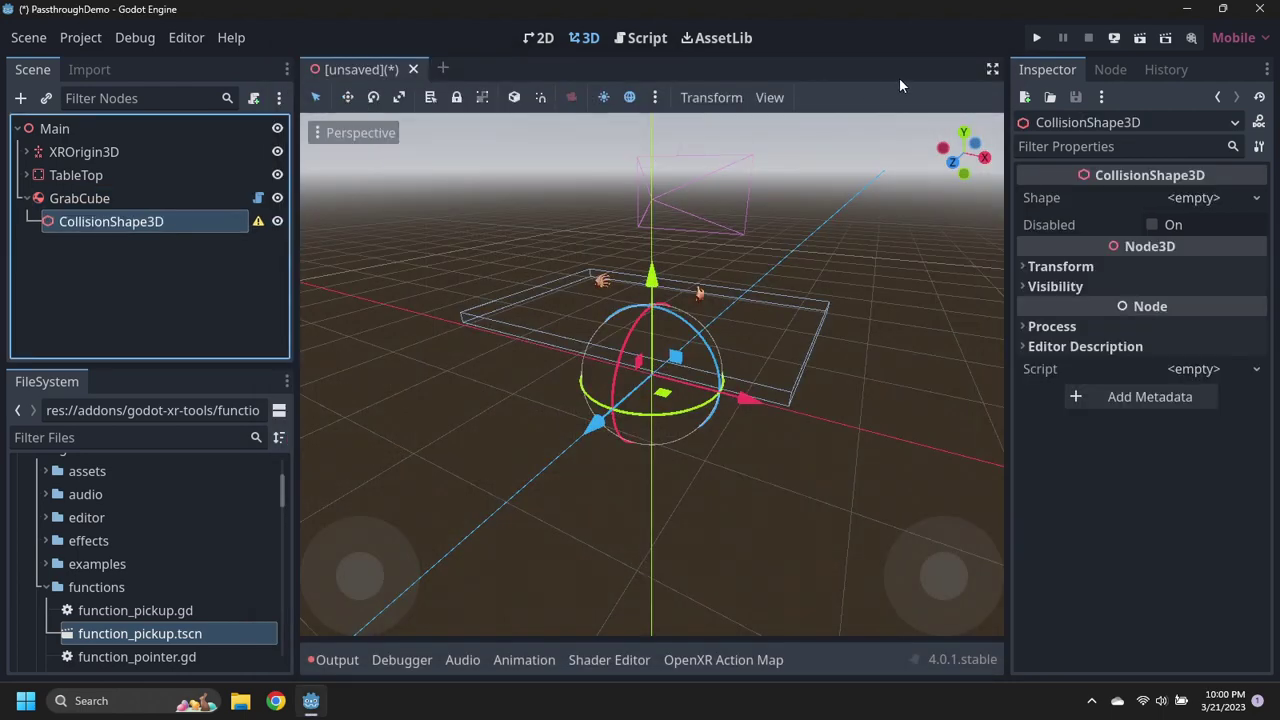
{"action": "left_click", "coordinate": [1223, 197]}
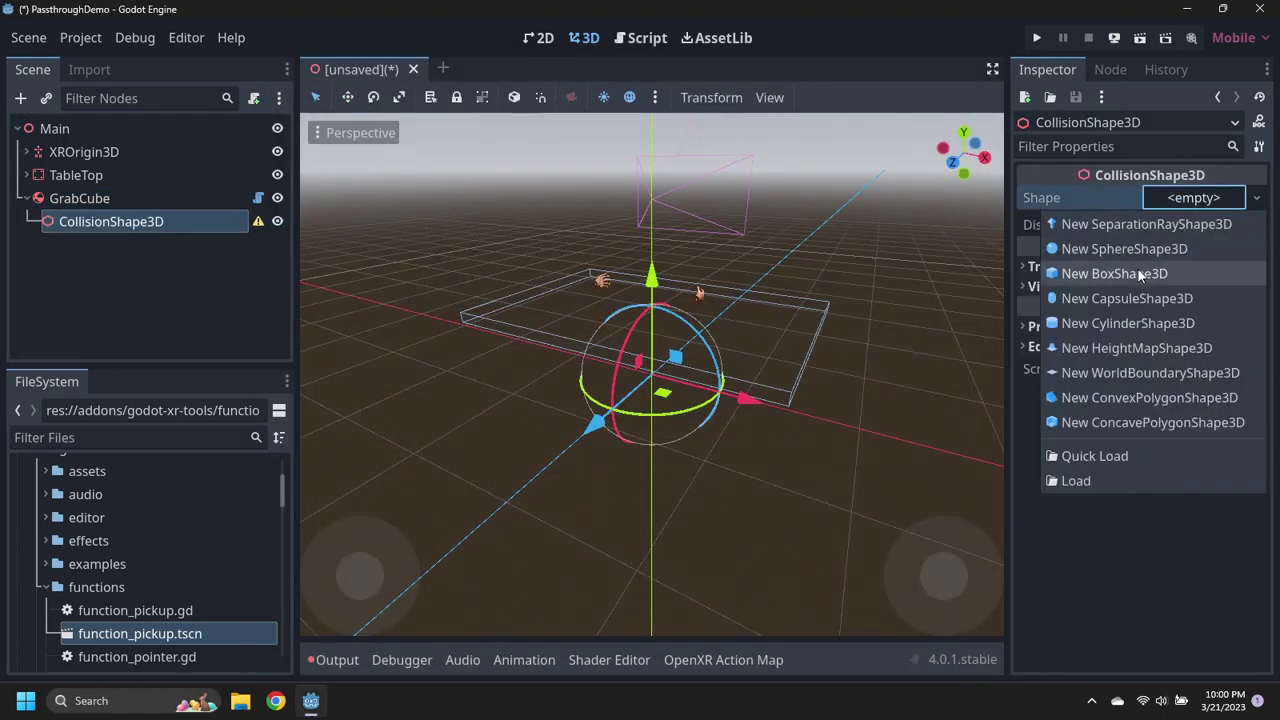
{"action": "left_click", "coordinate": [1138, 269]}
{"action": "left_click", "coordinate": [1186, 206]}
{"action": "left_click", "coordinate": [1078, 250]}
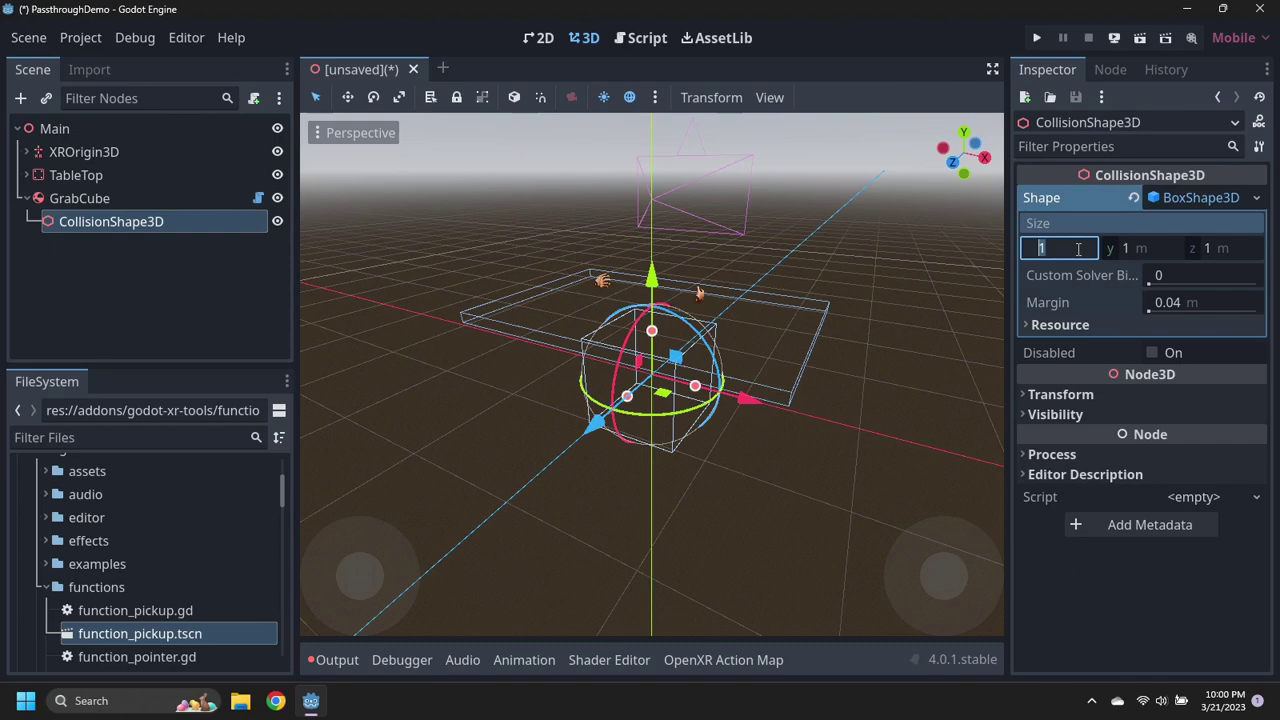
{"action": "type", "text": "0.1"}
{"action": "key", "text": "Tab"}
{"action": "type", "text": "0.1"}
{"action": "key", "text": "Tab"}
{"action": "type", "text": "0.1"}
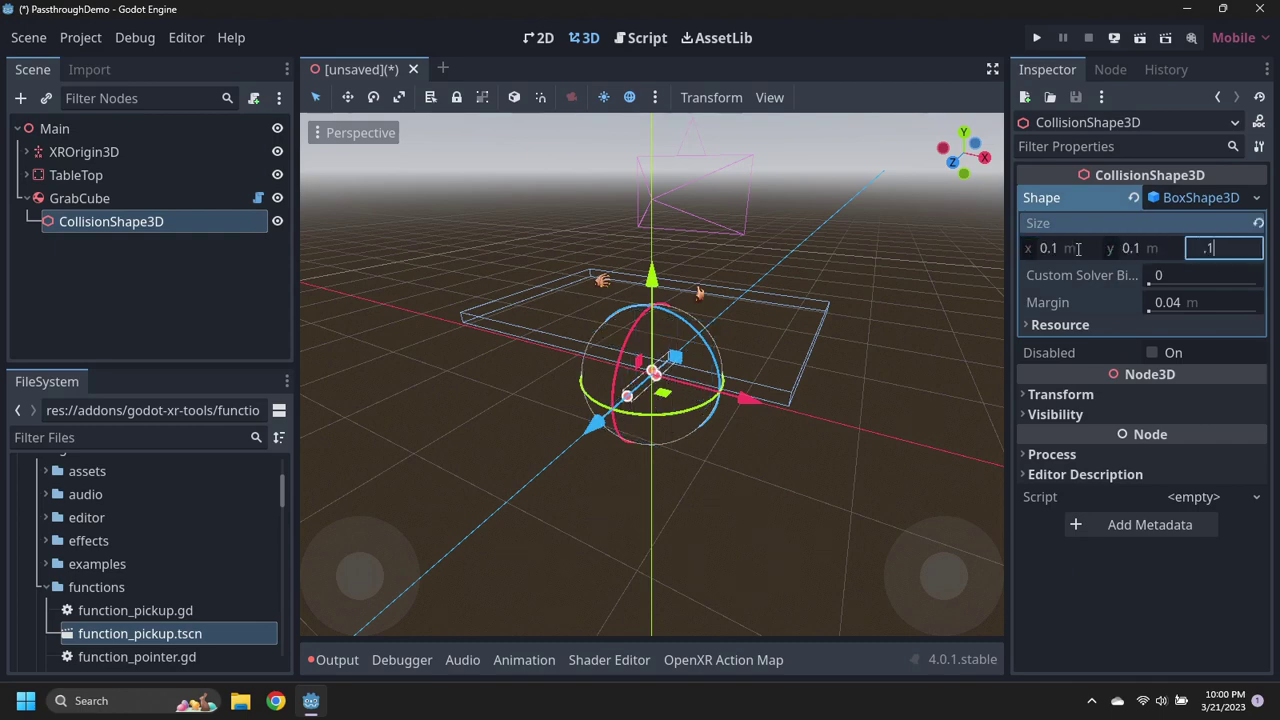
{"action": "key", "text": "Tab"}
- Add a MeshInstance3D under GrabCube with a 0.1 m BoxMesh on every side
{"action": "right_click", "coordinate": [85, 205]}
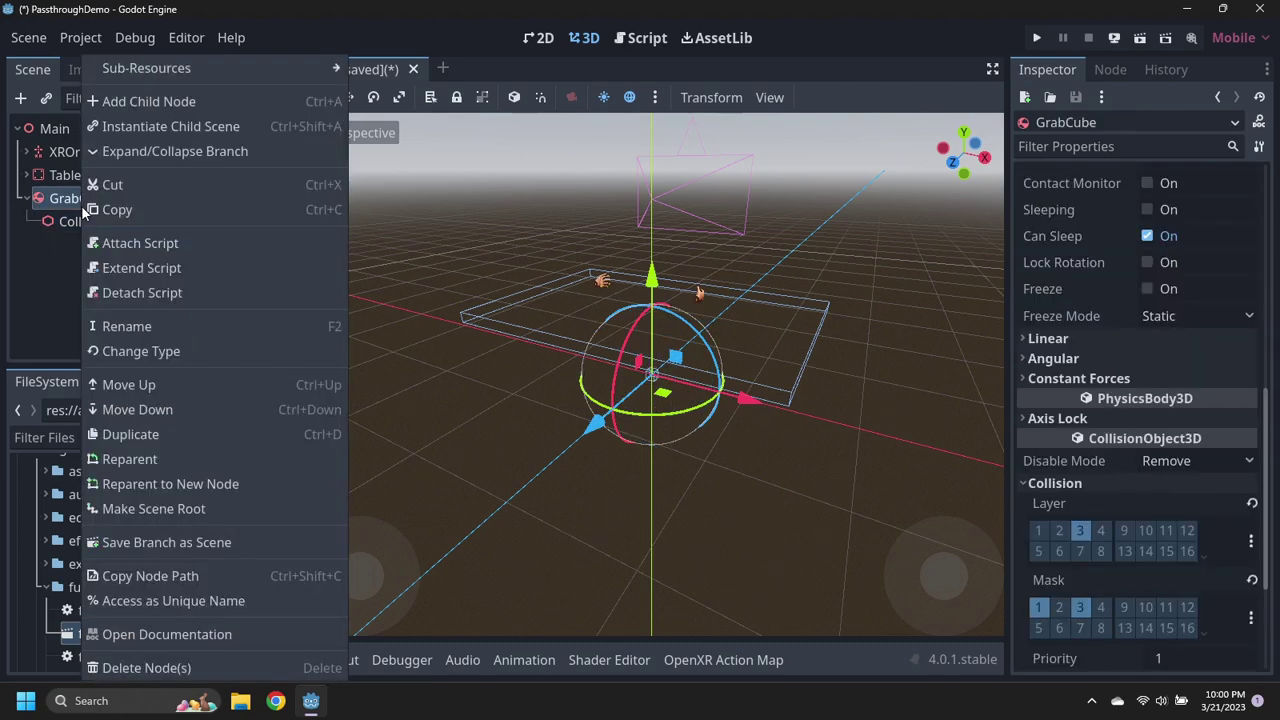
{"action": "left_click", "coordinate": [145, 104]}
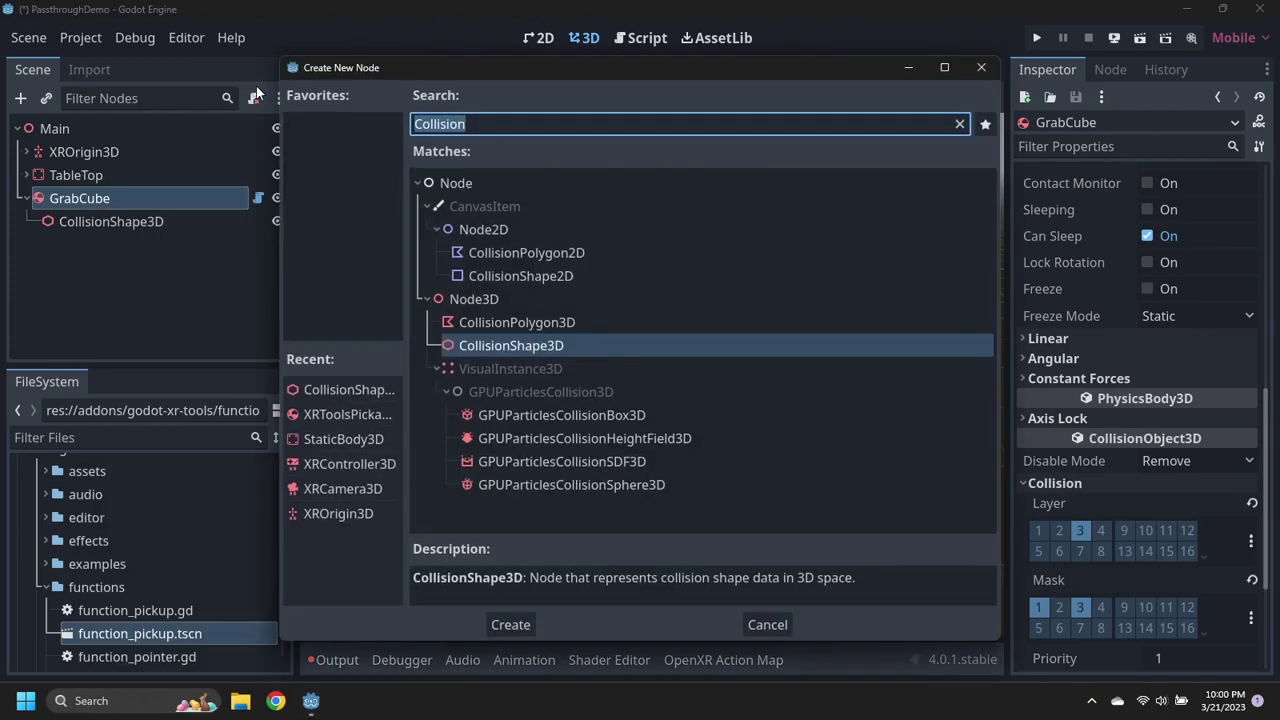
{"action": "type", "text": "MeshIn"}
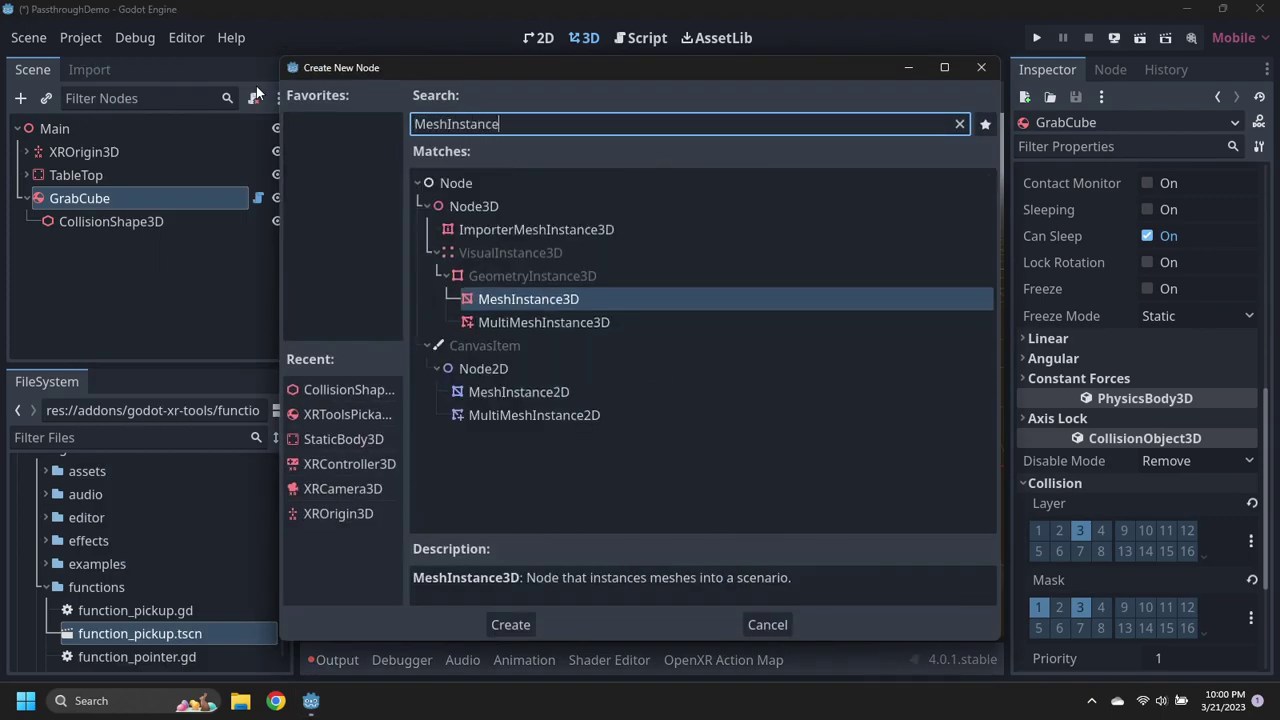
{"action": "type", "text": "stance"}
{"action": "key", "text": "Return"}
{"action": "left_click", "coordinate": [1228, 199]}
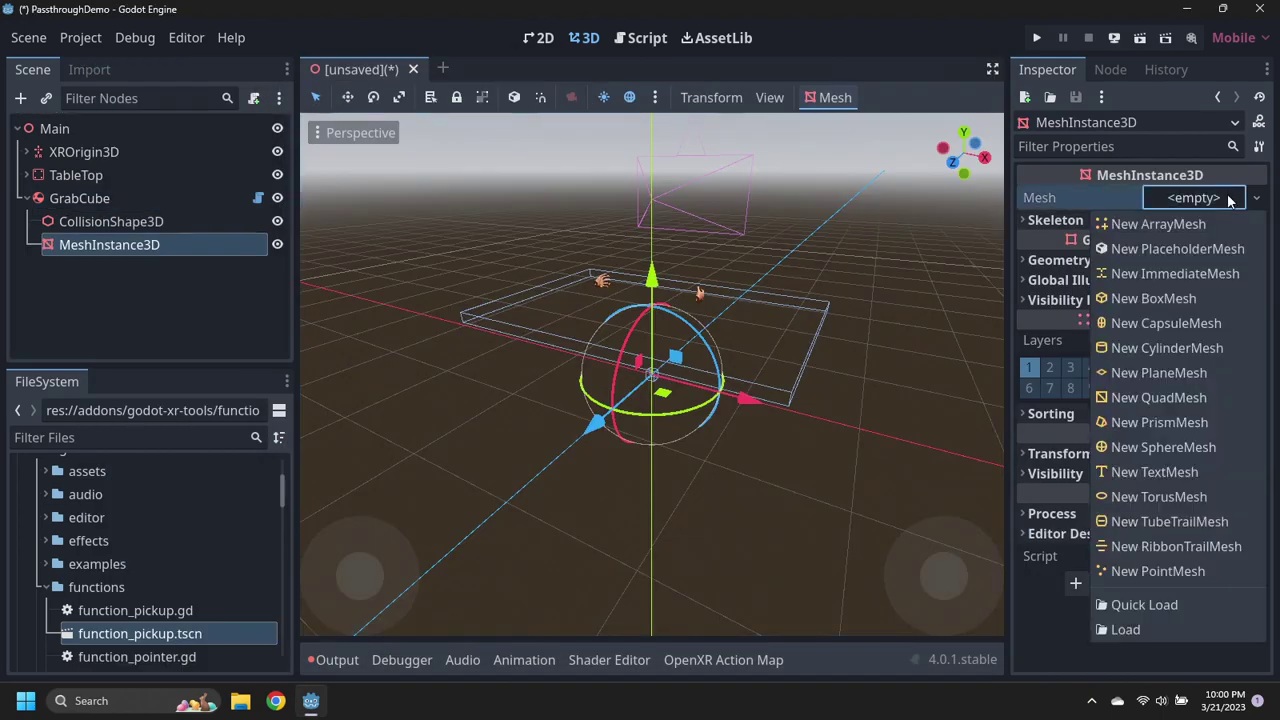
{"action": "left_click", "coordinate": [1160, 300]}
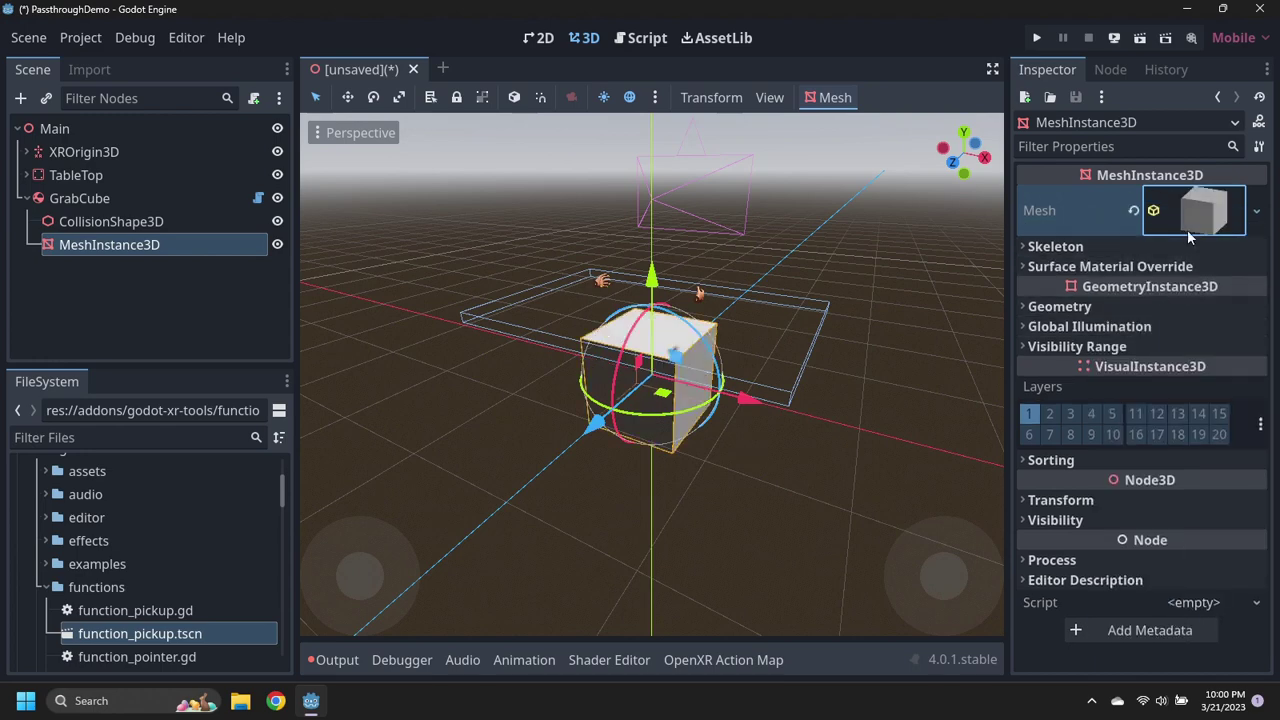
{"action": "left_click", "coordinate": [1189, 230]}
{"action": "left_click", "coordinate": [1073, 396]}
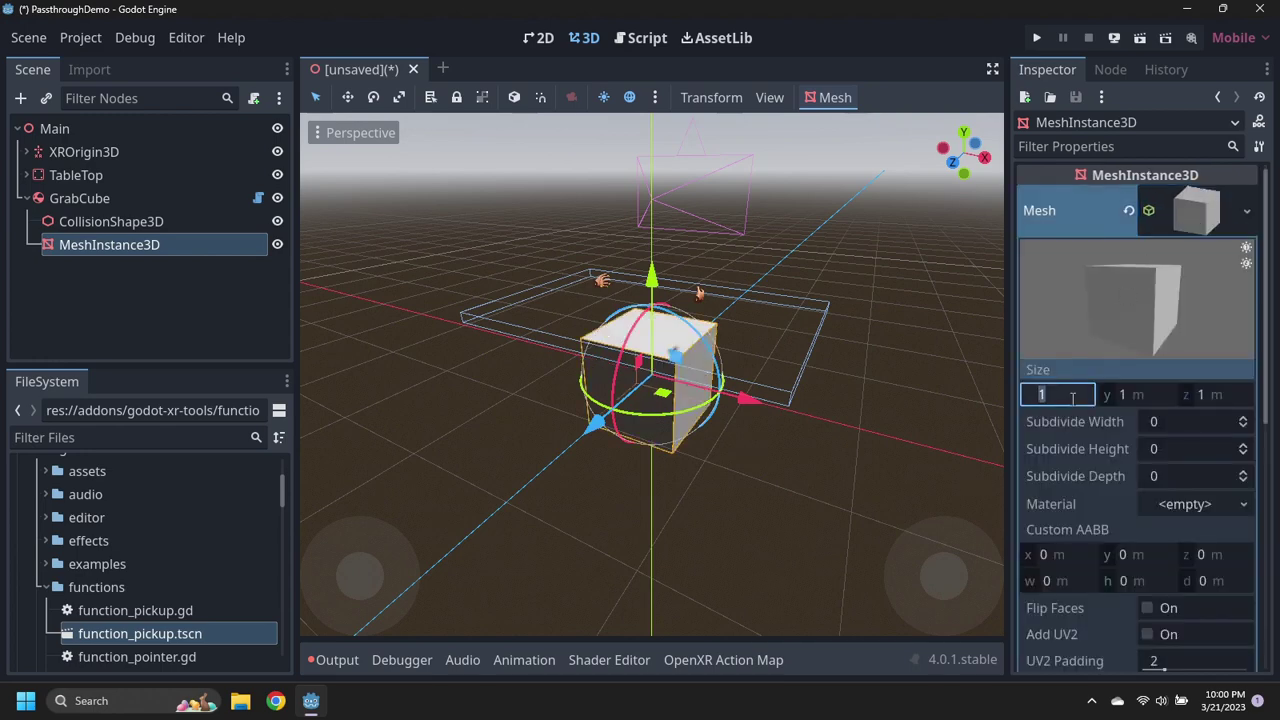
{"action": "type", "text": "0.1"}
{"action": "key", "text": "Tab"}
{"action": "key", "text": "Tab"}
{"action": "type", "text": ".1"}
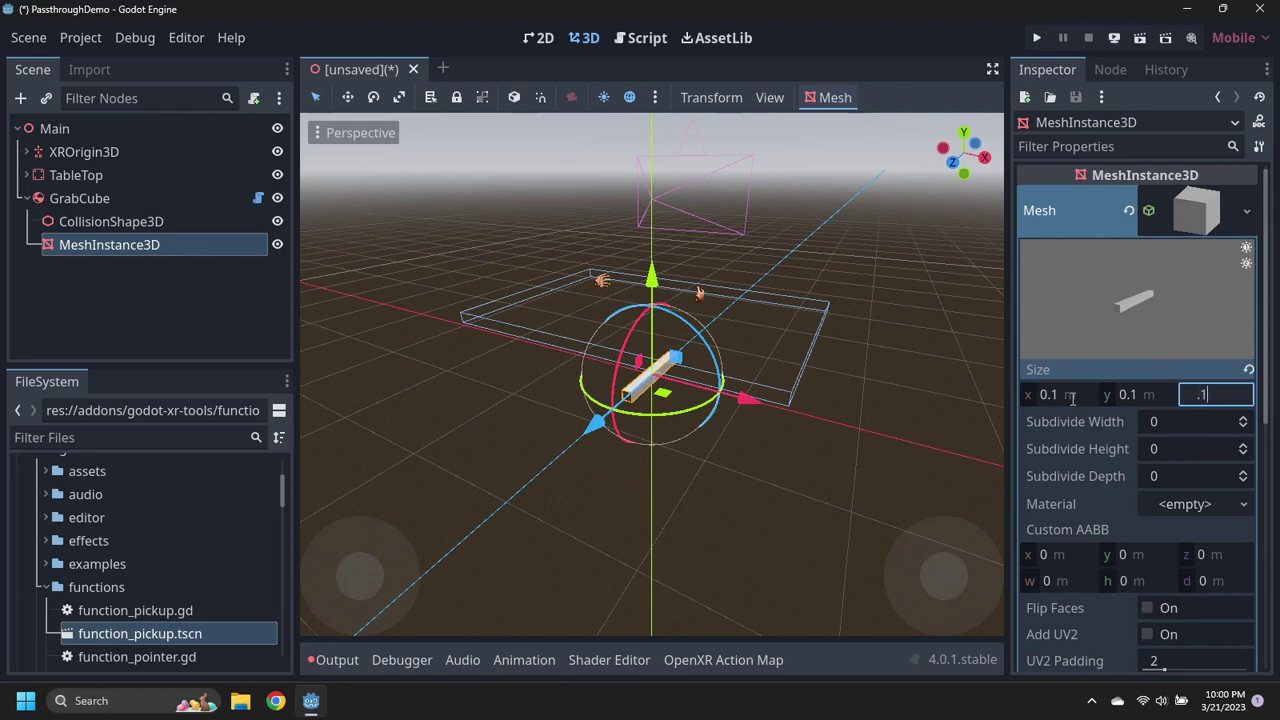
{"action": "key", "text": "Tab"}
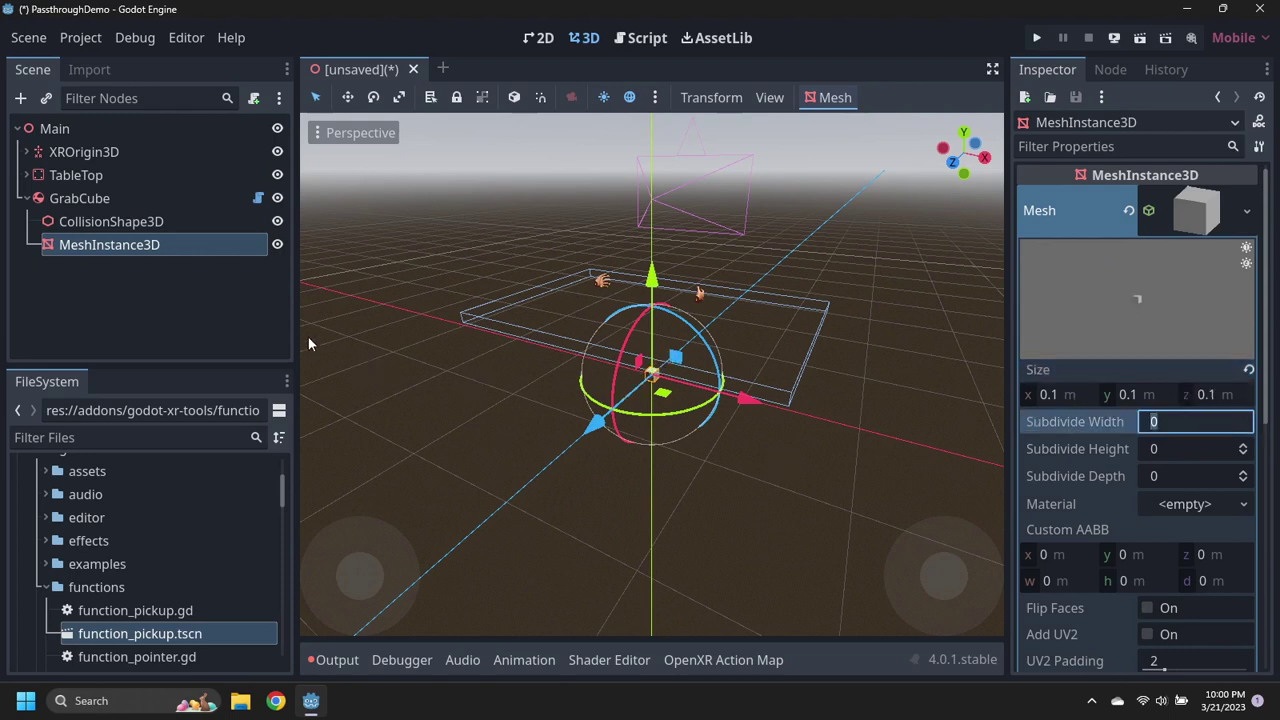
- Find highlight_ring.tscn in the XR tools objects/highlight folder and drop it onto GrabCube
{"action": "left_click", "coordinate": [45, 587]}
{"action": "scroll", "coordinate": [96, 572], "scroll_direction": "down", "scroll_amount": 3}
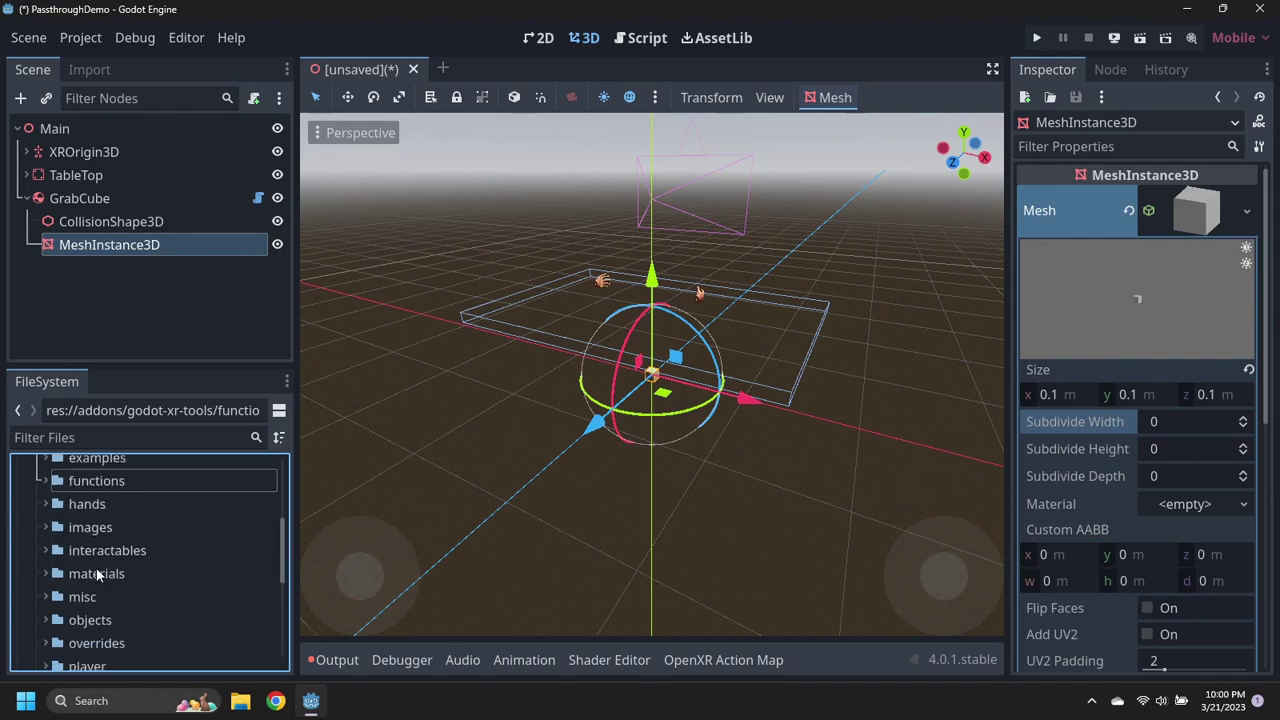
{"action": "scroll", "coordinate": [96, 570], "scroll_direction": "down", "scroll_amount": 1}
{"action": "left_click", "coordinate": [45, 591]}
{"action": "scroll", "coordinate": [100, 588], "scroll_direction": "down", "scroll_amount": 1}
{"action": "scroll", "coordinate": [107, 589], "scroll_direction": "down", "scroll_amount": 1}
{"action": "left_click", "coordinate": [57, 587]}
{"action": "scroll", "coordinate": [140, 558], "scroll_direction": "down", "scroll_amount": 1}
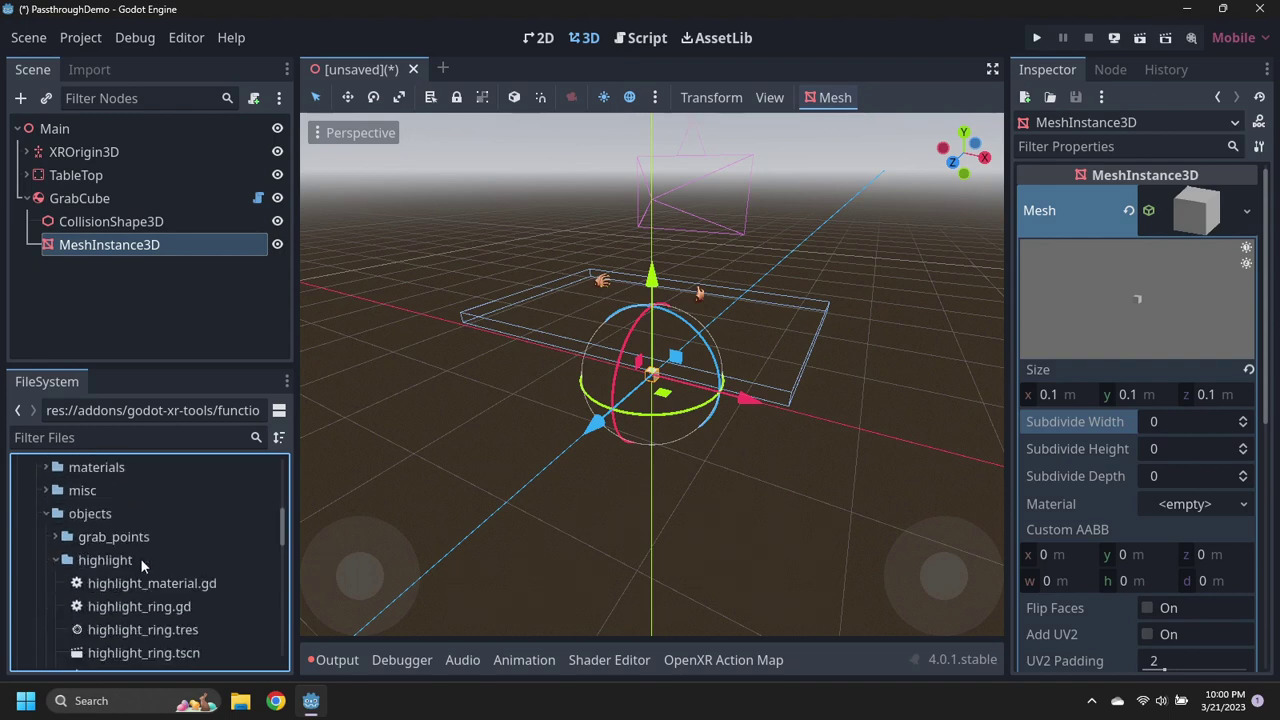
{"action": "scroll", "coordinate": [140, 558], "scroll_direction": "down", "scroll_amount": 1}
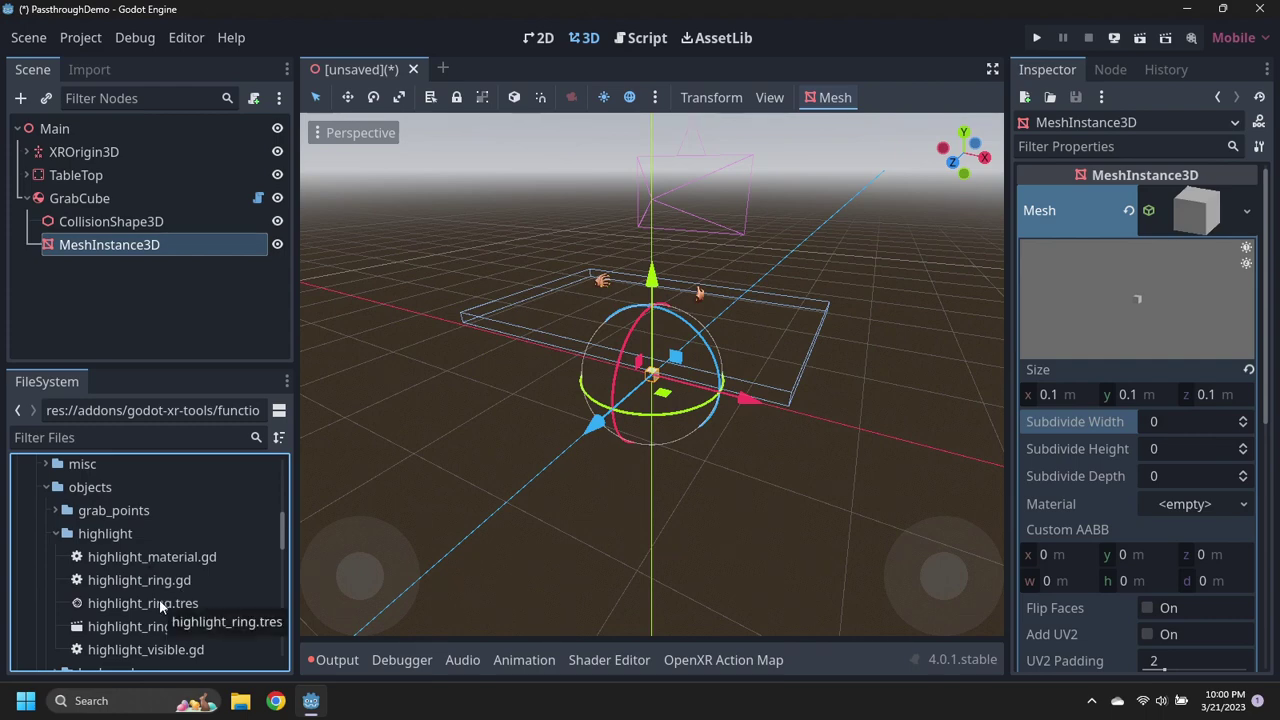
{"action": "left_click", "coordinate": [160, 603]}
{"action": "left_click_drag", "start_coordinate": [150, 626], "coordinate": [153, 205]}
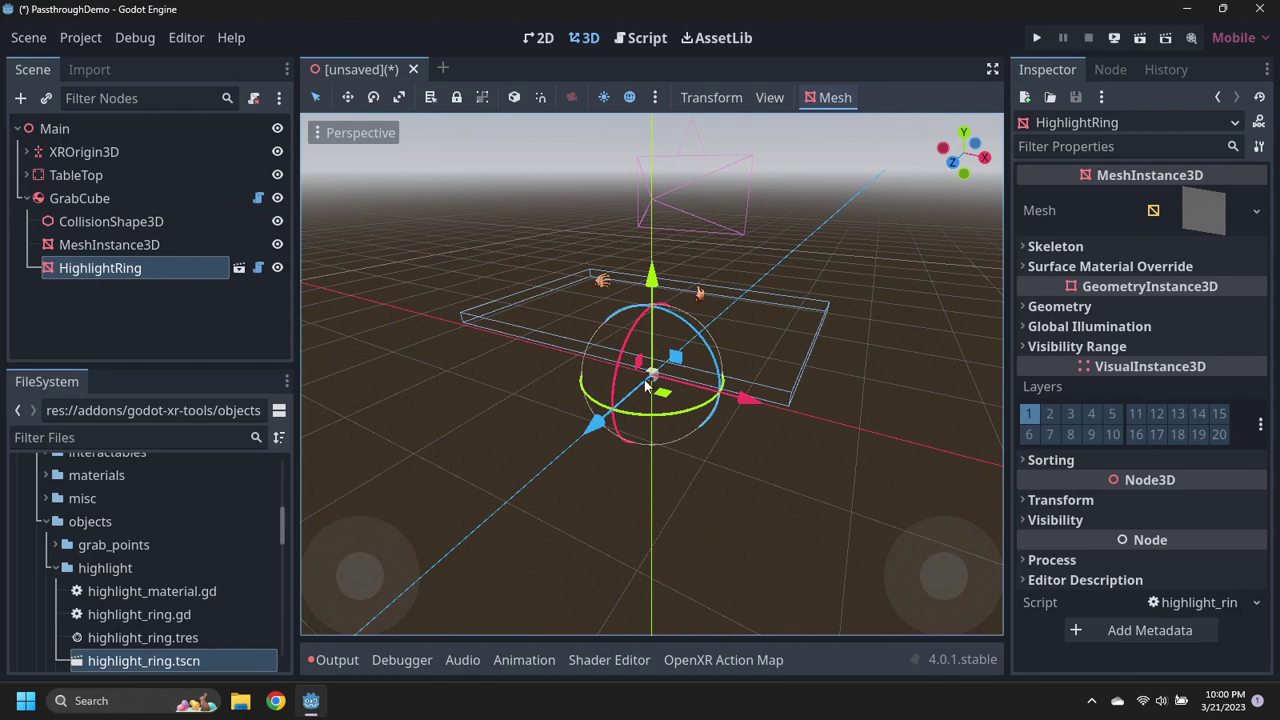
- Raise the HighlightRing upward along Y in front view, then reselect GrabCube
{"action": "scroll", "coordinate": [644, 379], "scroll_direction": "up", "scroll_amount": 3}
{"action": "key", "text": "KP_1"}
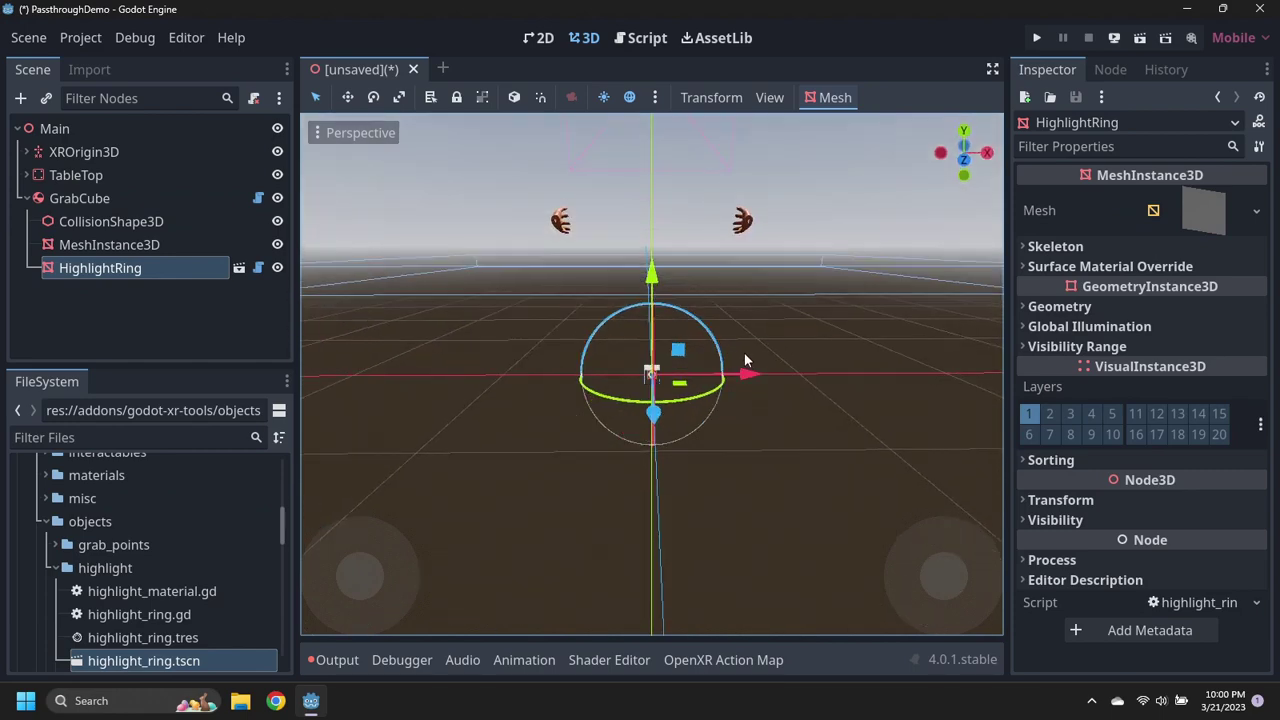
{"action": "left_click_drag", "start_coordinate": [654, 277], "coordinate": [640, 105]}
{"action": "middle_click_drag", "start_coordinate": [665, 275], "coordinate": [513, 457]}
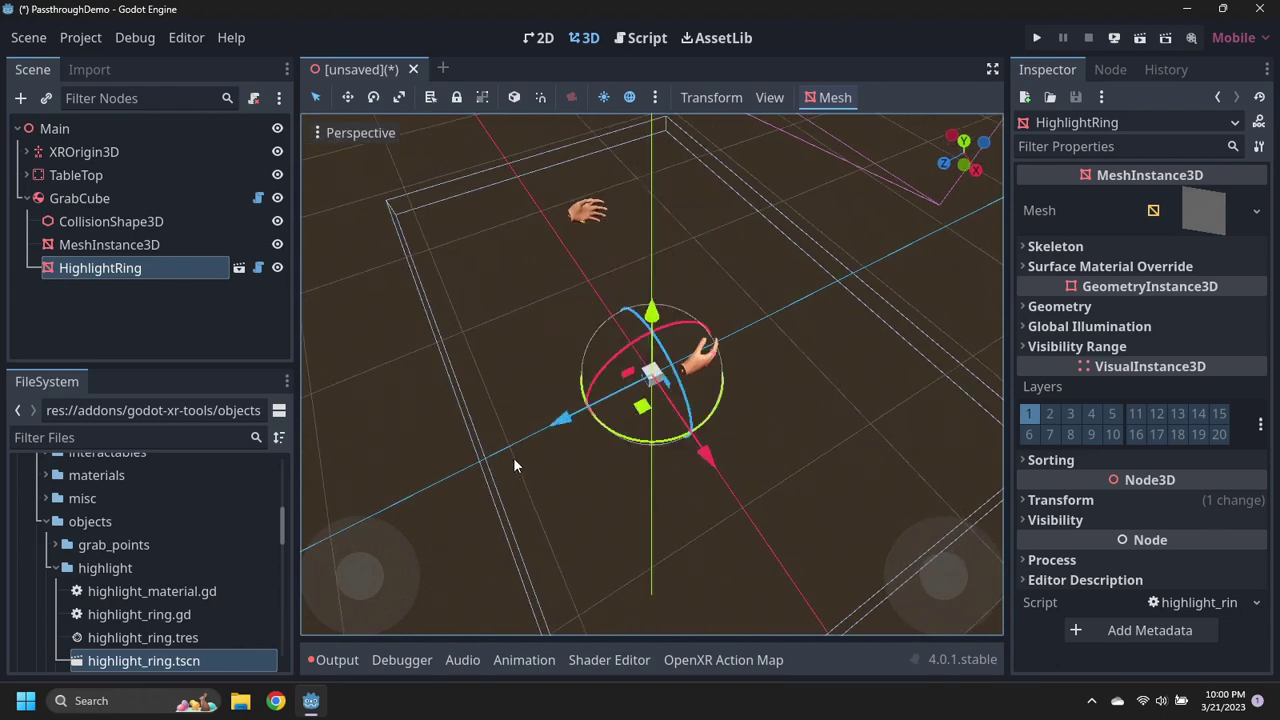
{"action": "left_click", "coordinate": [95, 199]}
- Raise GrabCube about 0.7 units along Y and shift it sideways along X
{"action": "middle_click_drag", "start_coordinate": [700, 400], "coordinate": [814, 363]}
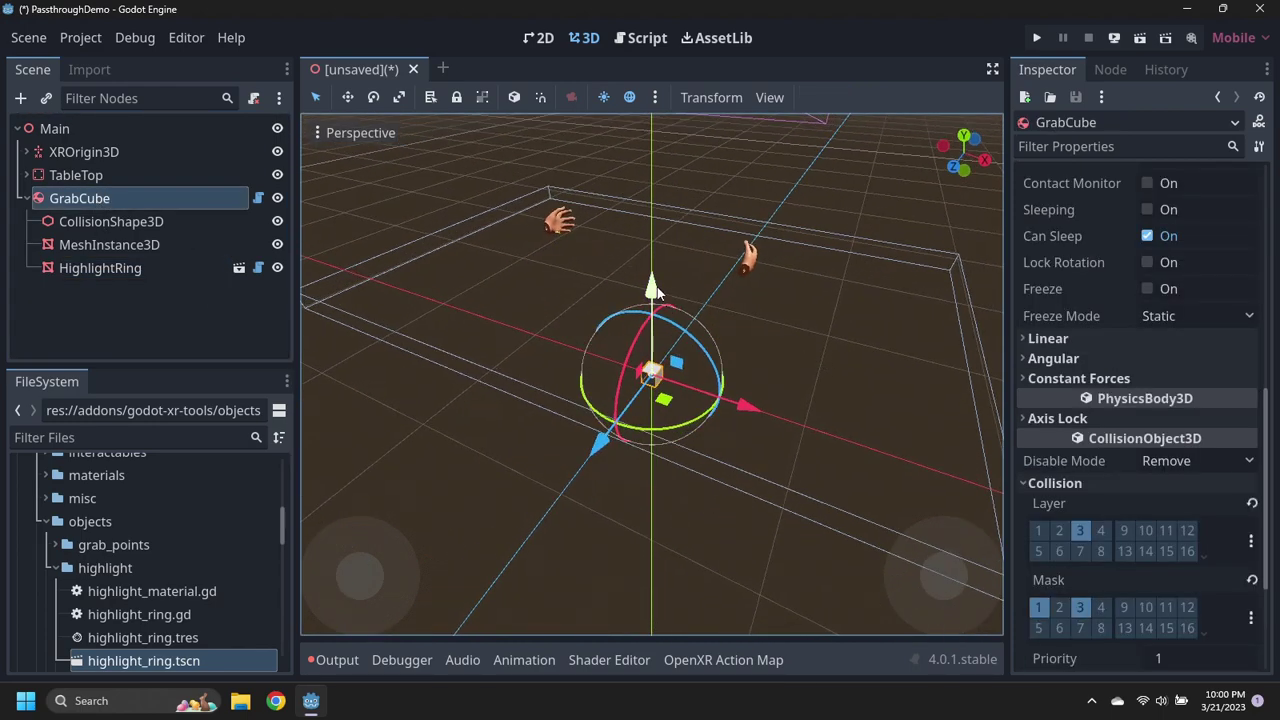
{"action": "left_click_drag", "start_coordinate": [652, 290], "coordinate": [660, 132]}
{"action": "middle_click_drag", "start_coordinate": [660, 132], "coordinate": [445, 363]}
{"action": "scroll", "coordinate": [756, 242], "scroll_direction": "up", "scroll_amount": 2}
{"action": "scroll", "coordinate": [741, 253], "scroll_direction": "up", "scroll_amount": 1}
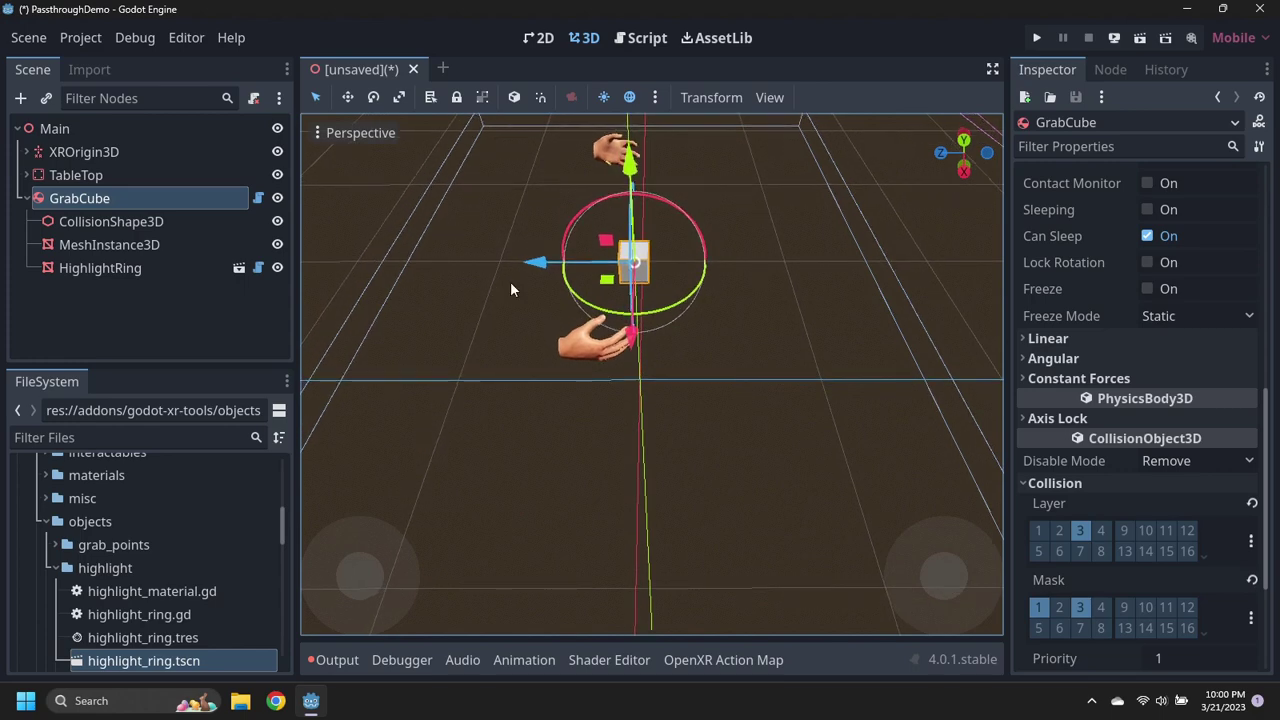
{"action": "left_click_drag", "start_coordinate": [538, 264], "coordinate": [618, 266]}
{"action": "middle_click_drag", "start_coordinate": [618, 266], "coordinate": [882, 324]}
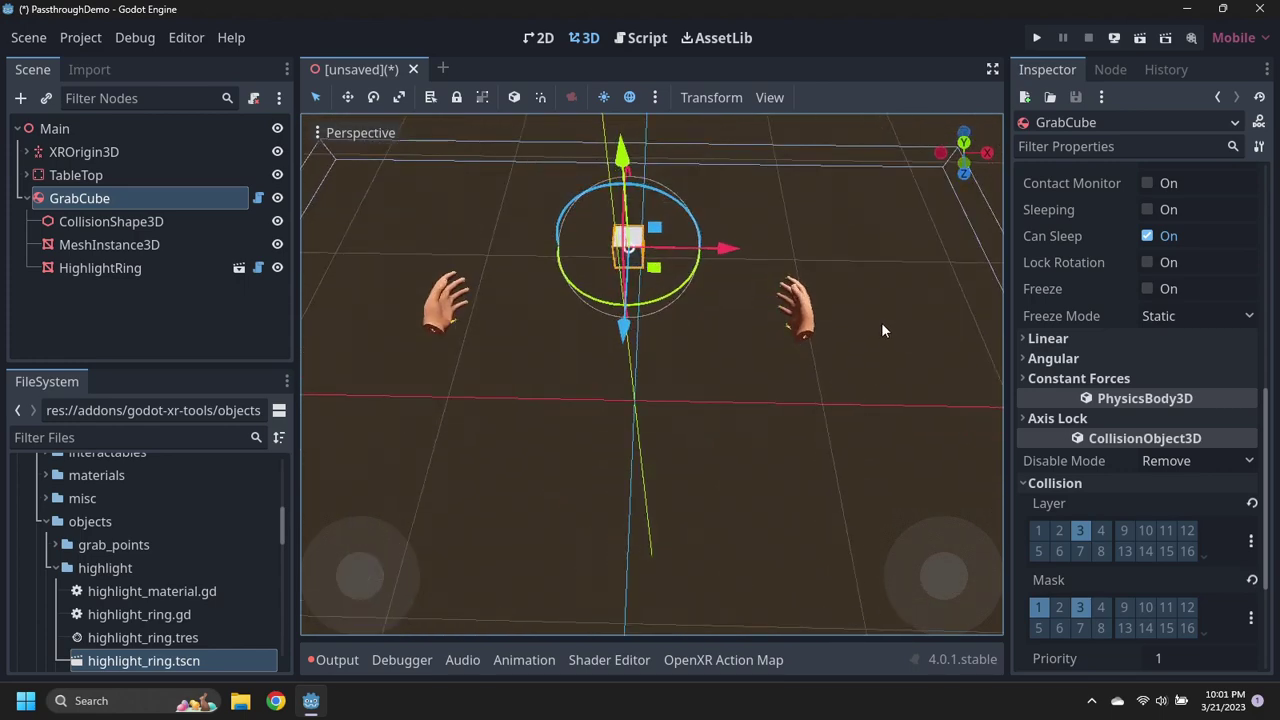
- Duplicate GrabCube as GrabCube2 and move the copy left along X
{"action": "key", "text": "ctrl+d"}
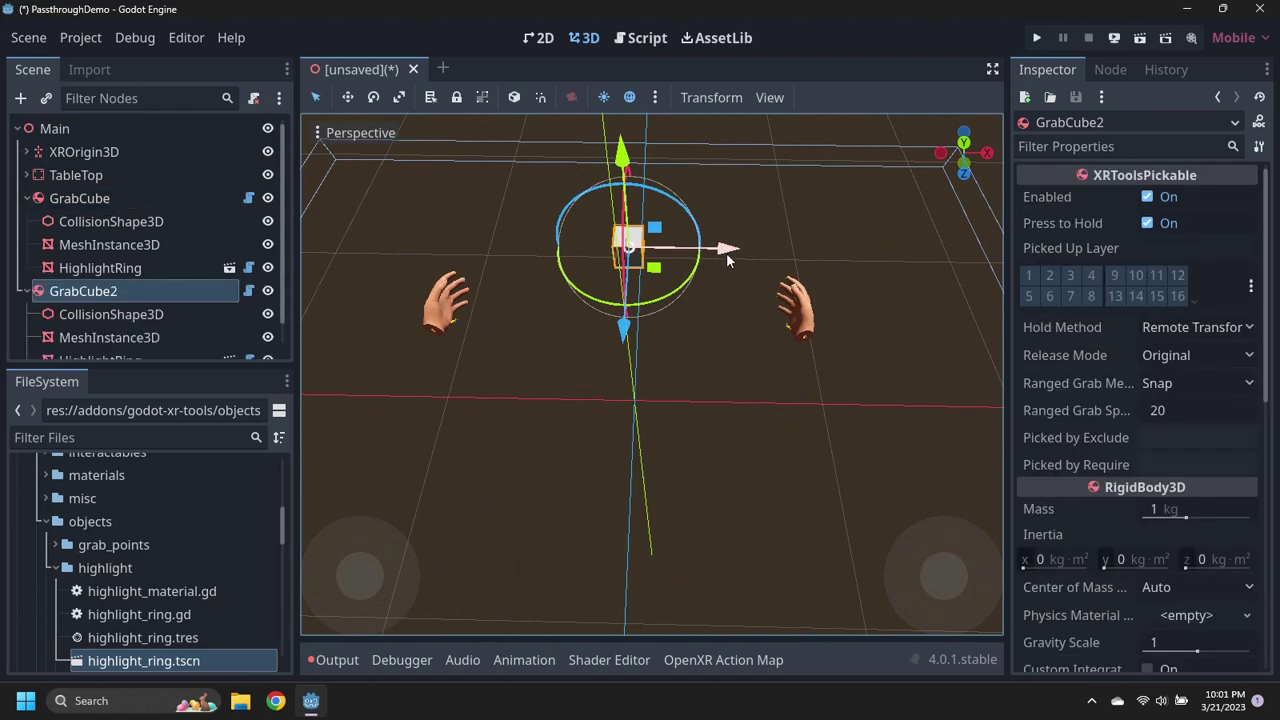
{"action": "left_click_drag", "start_coordinate": [722, 250], "coordinate": [643, 255]}
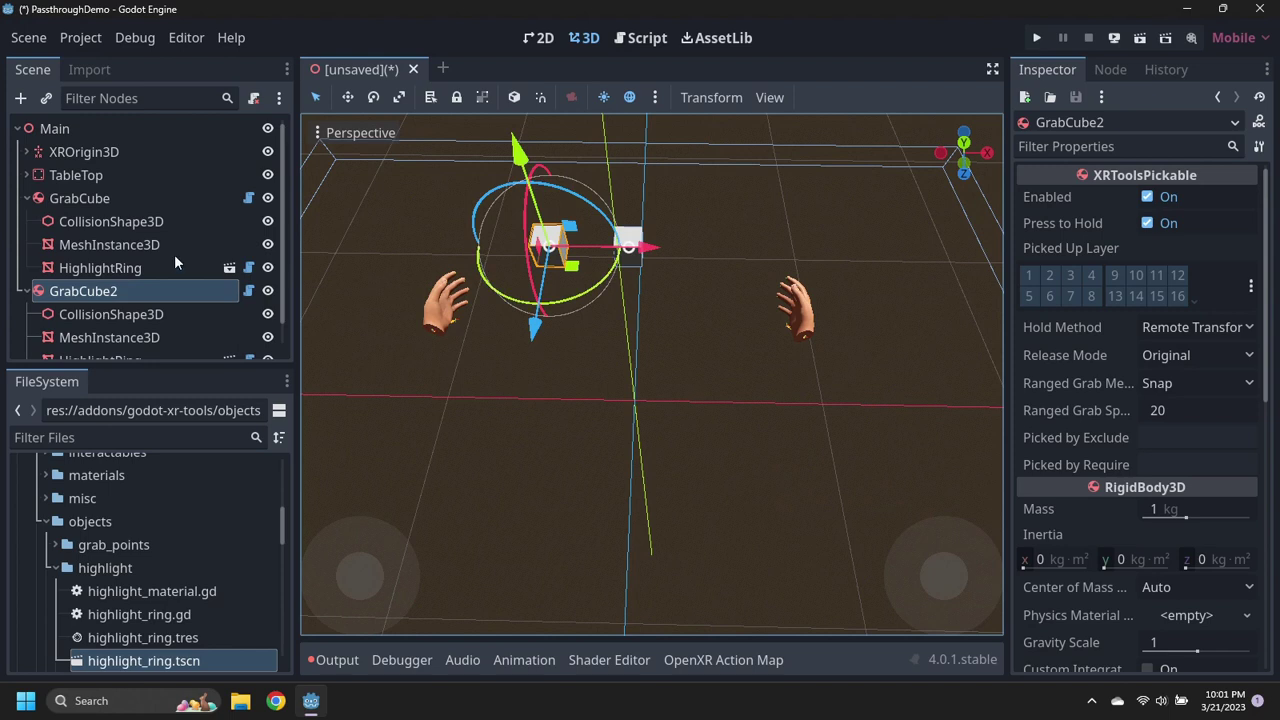
{"action": "left_click", "coordinate": [26, 198]}
{"action": "left_click", "coordinate": [26, 221]}
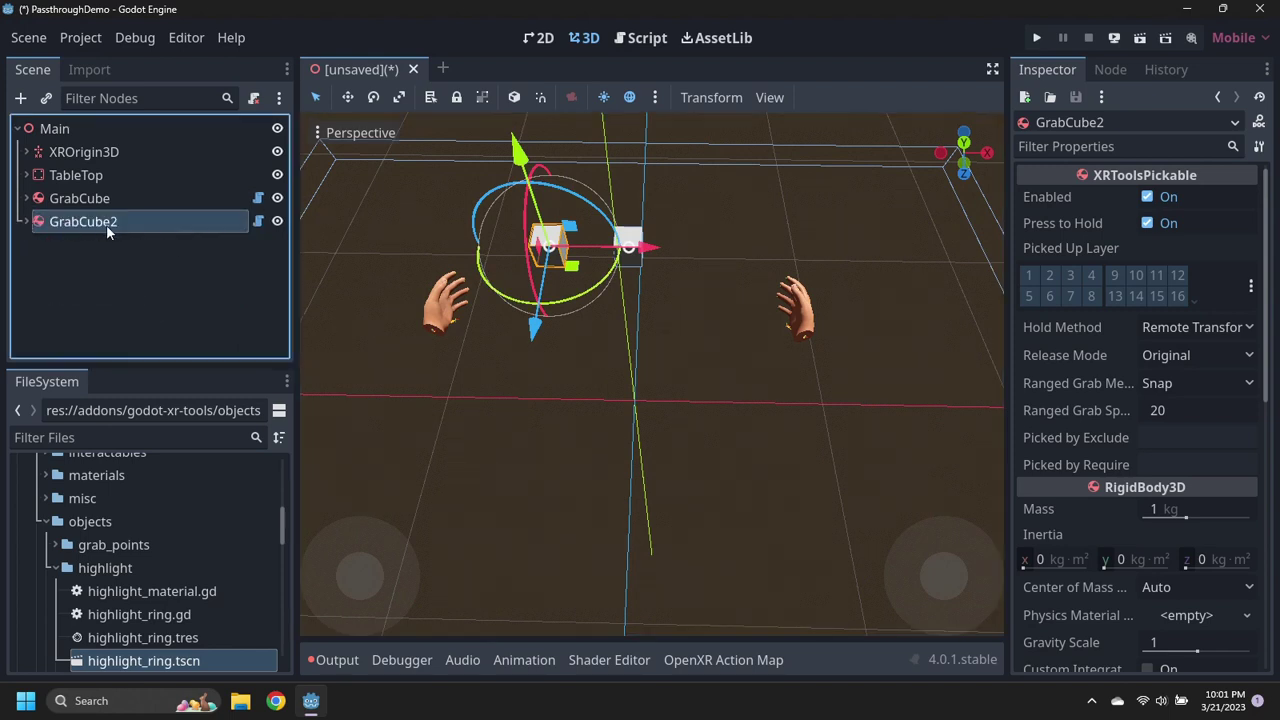
- Duplicate again as GrabCube3 and move it right of the other cubes
{"action": "key", "text": "ctrl+d"}
{"action": "left_click", "coordinate": [26, 244]}
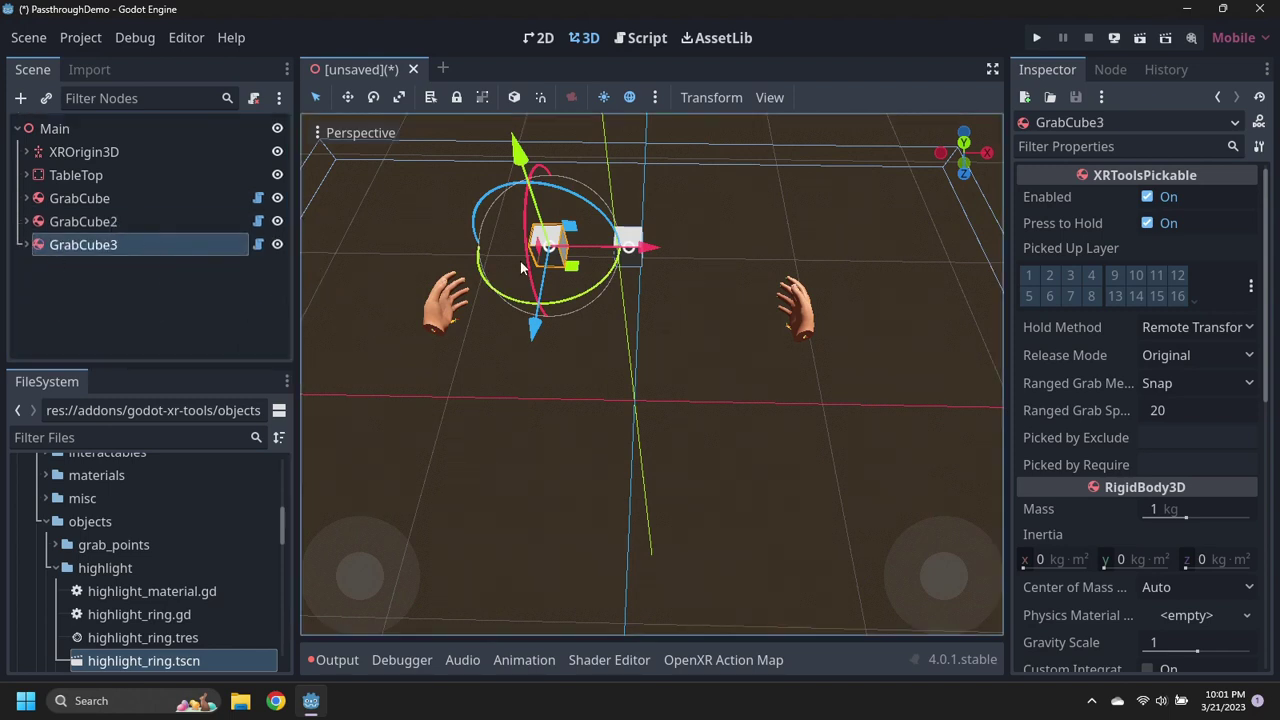
{"action": "left_click_drag", "start_coordinate": [652, 250], "coordinate": [808, 257]}
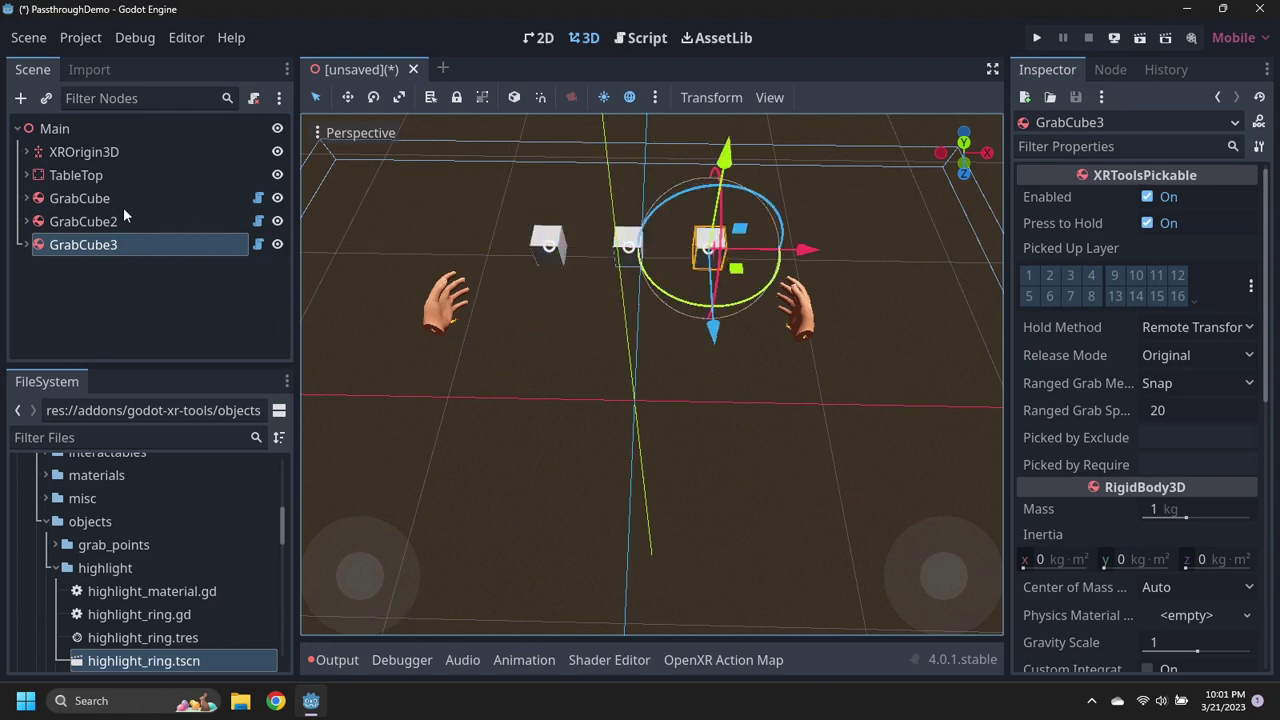
{"action": "left_click", "coordinate": [26, 198]}
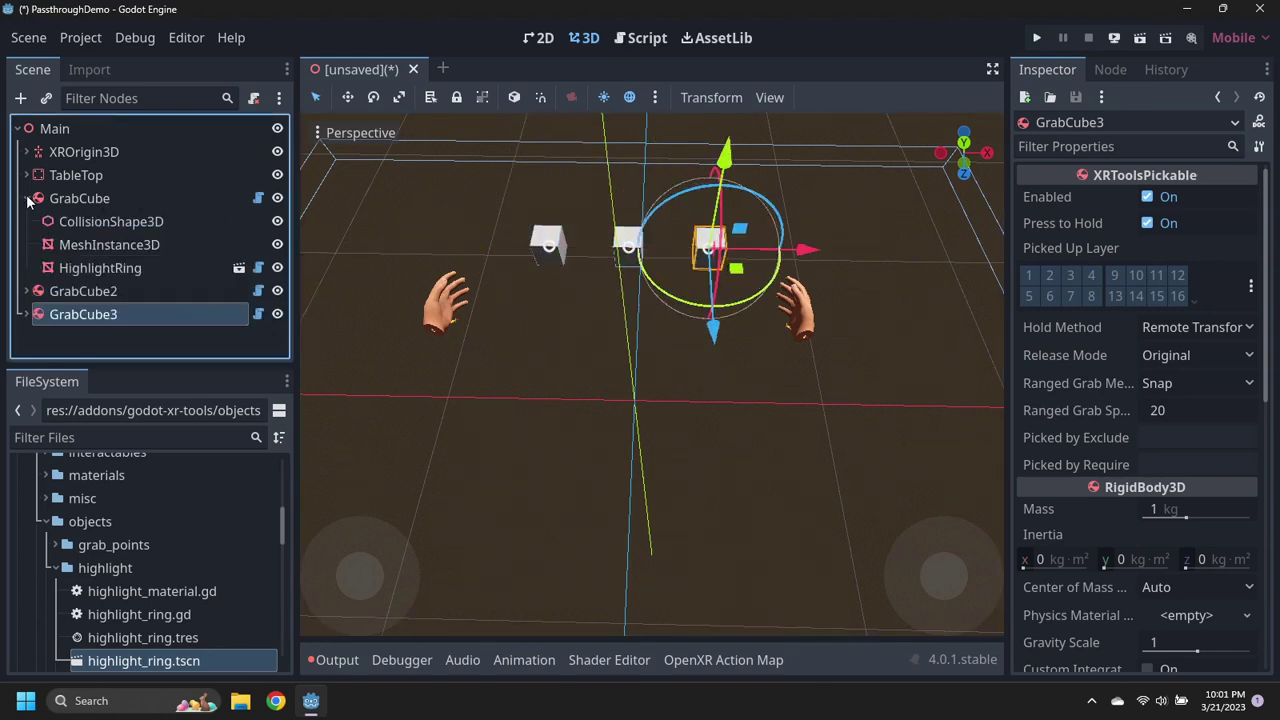
{"action": "left_click", "coordinate": [103, 245]}
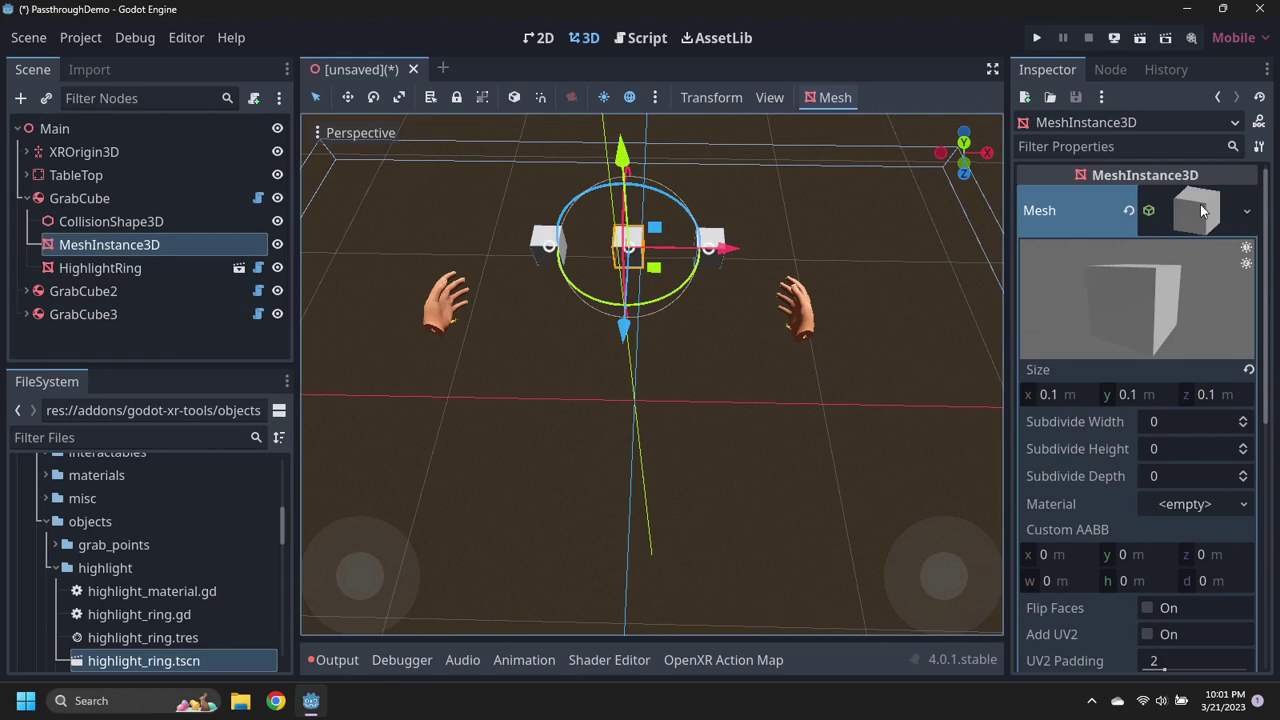
- Give the cube mesh a new StandardMaterial3D with red albedo ff0000
{"action": "left_click", "coordinate": [1244, 504]}
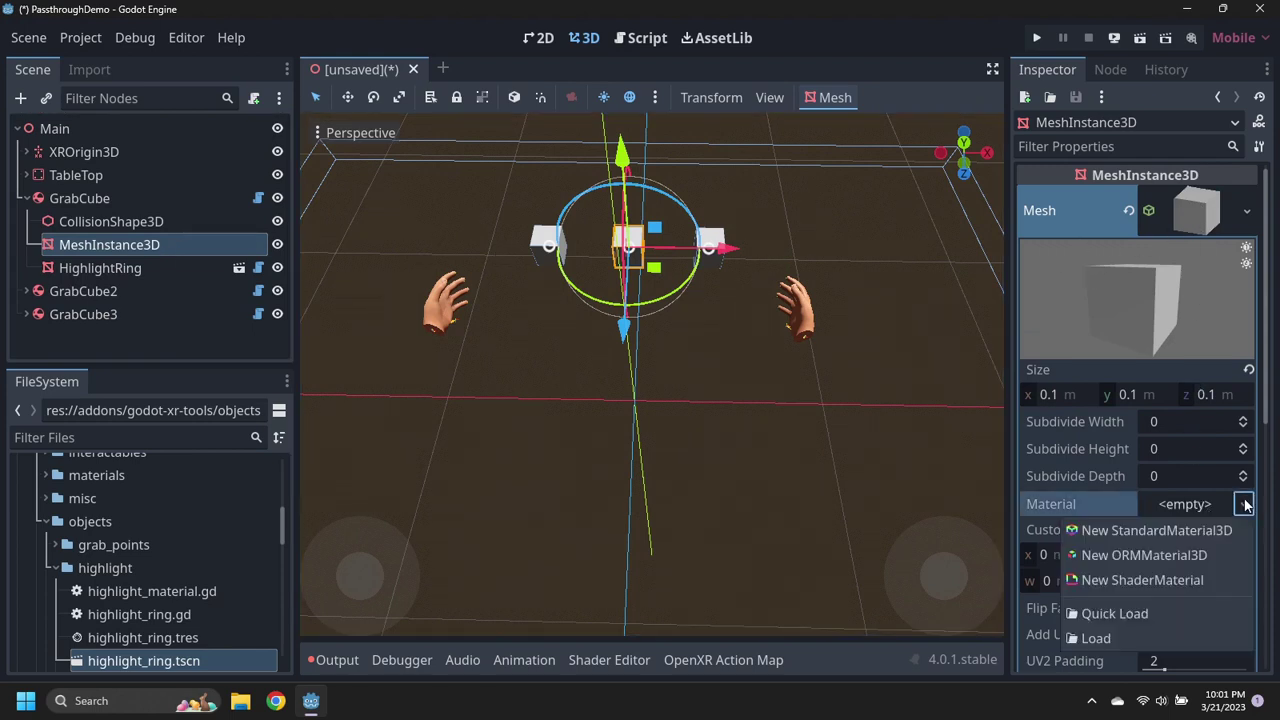
{"action": "left_click", "coordinate": [1200, 531]}
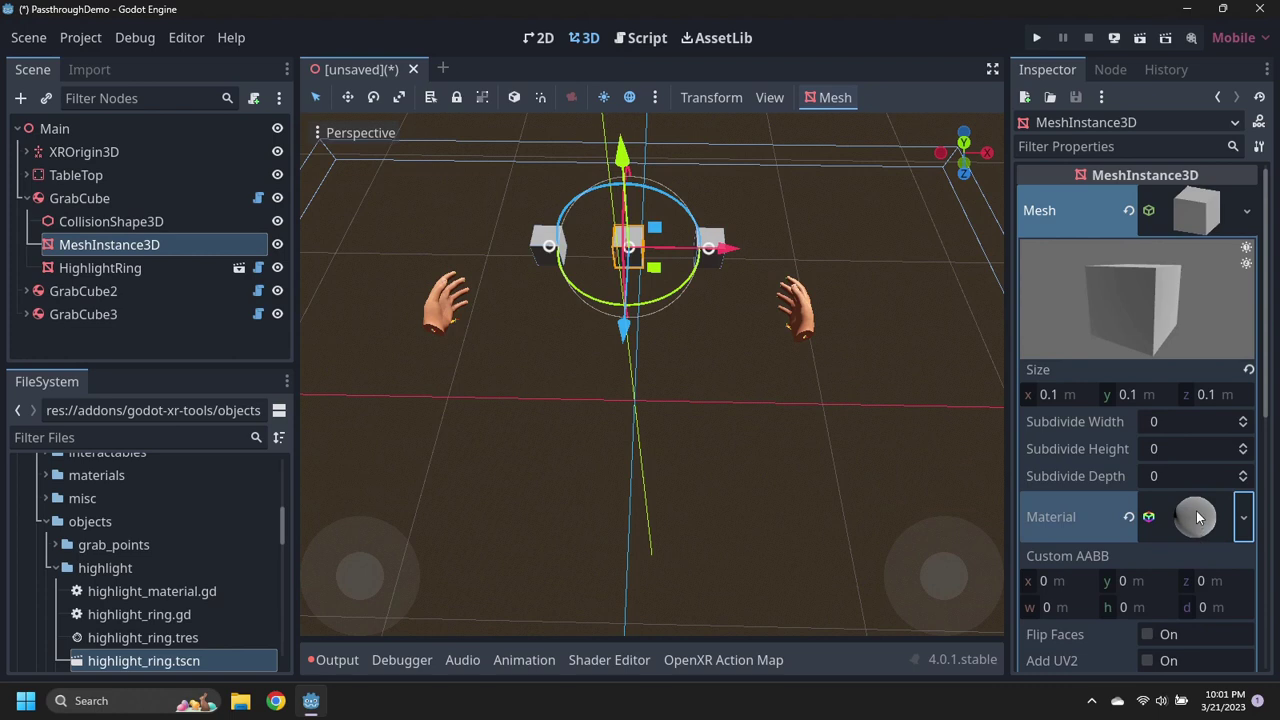
{"action": "scroll", "coordinate": [1163, 542], "scroll_direction": "down", "scroll_amount": 5}
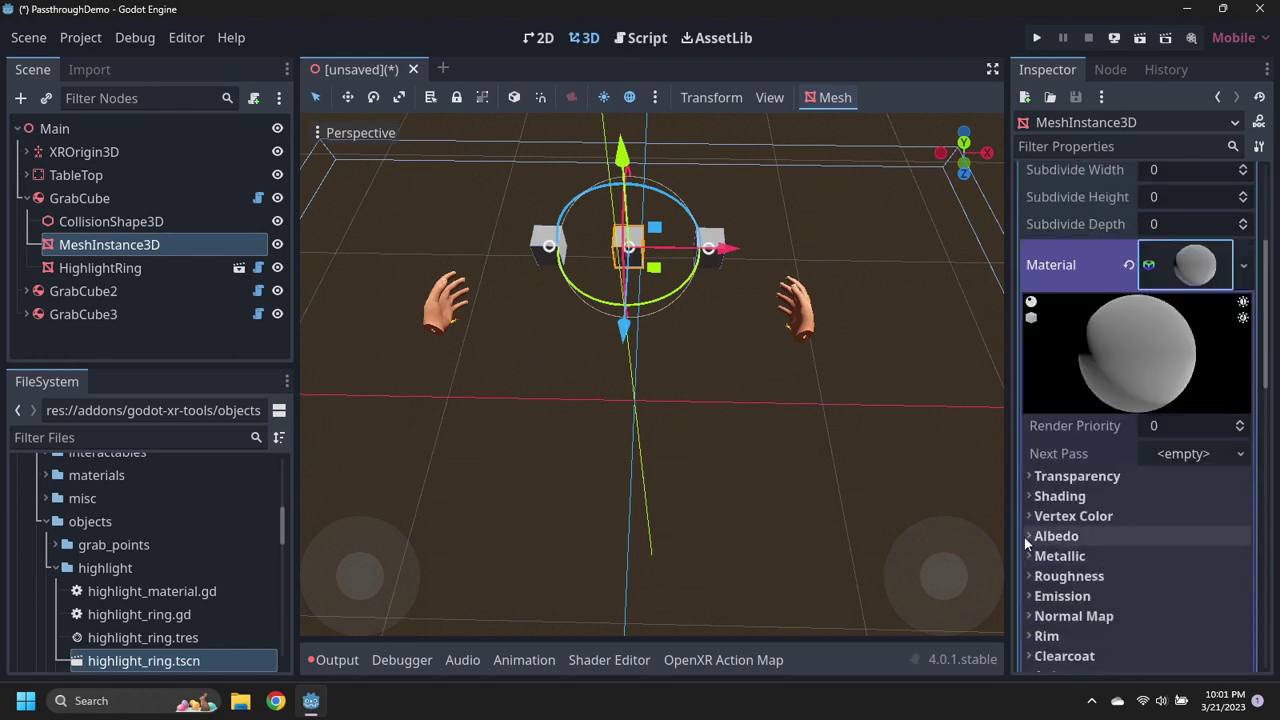
{"action": "left_click", "coordinate": [1130, 536]}
{"action": "left_click", "coordinate": [1216, 556]}
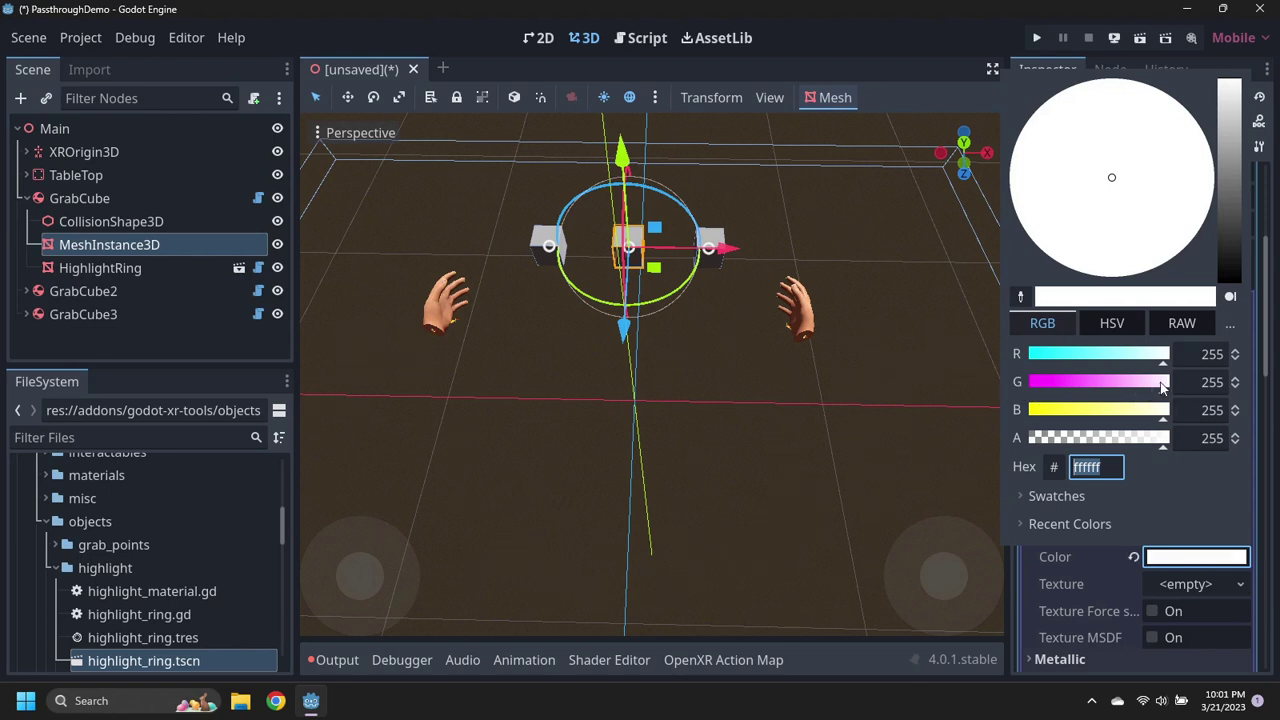
{"action": "left_click_drag", "start_coordinate": [1160, 390], "coordinate": [1015, 390]}
{"action": "left_click_drag", "start_coordinate": [1152, 418], "coordinate": [1010, 416]}
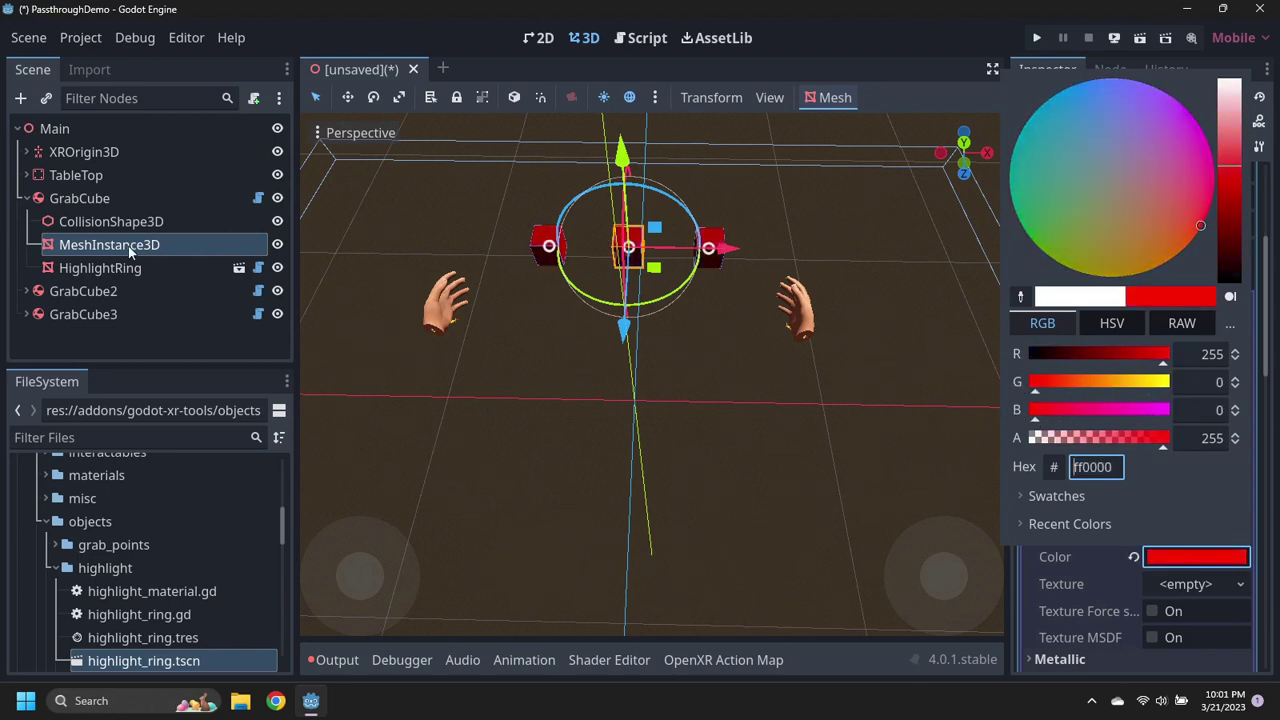
{"action": "left_click", "coordinate": [62, 291]}
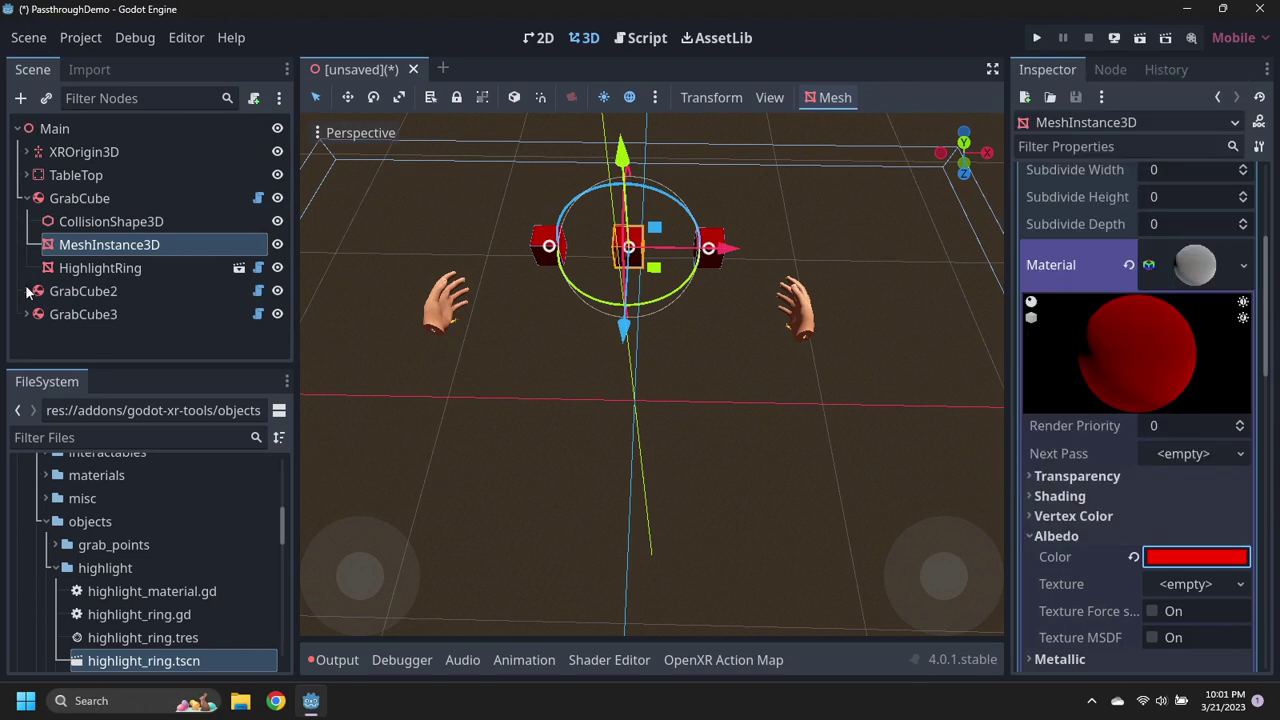
{"action": "left_click", "coordinate": [32, 291]}
{"action": "left_click", "coordinate": [27, 291]}
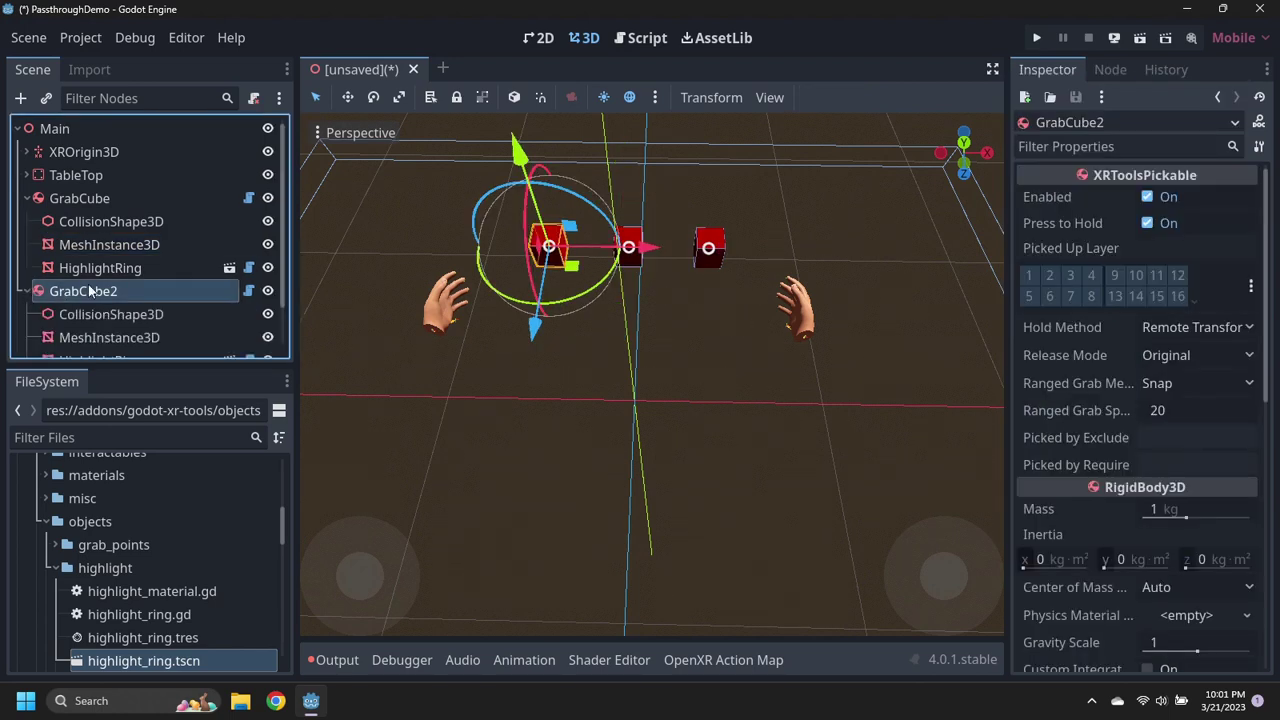
- Make GrabCube2's MeshInstance3D box mesh unique
{"action": "scroll", "coordinate": [89, 290], "scroll_direction": "down", "scroll_amount": 1}
{"action": "left_click", "coordinate": [122, 309]}
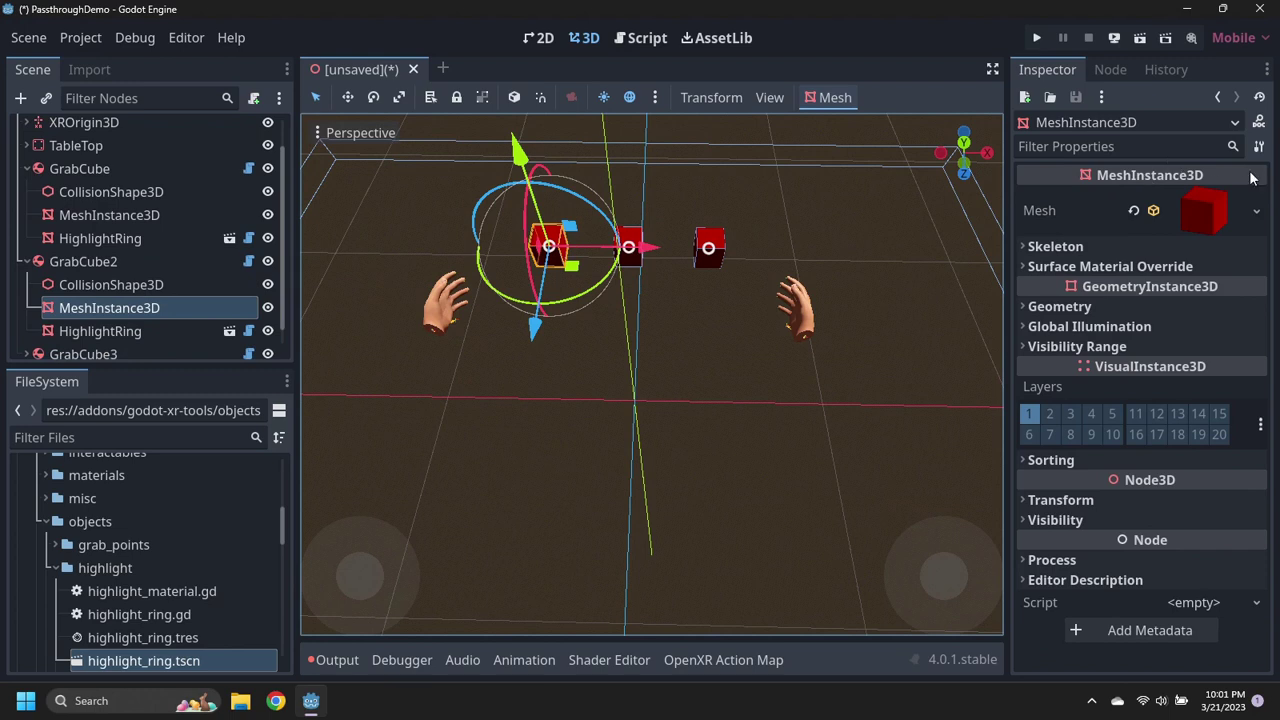
{"action": "left_click", "coordinate": [1258, 213]}
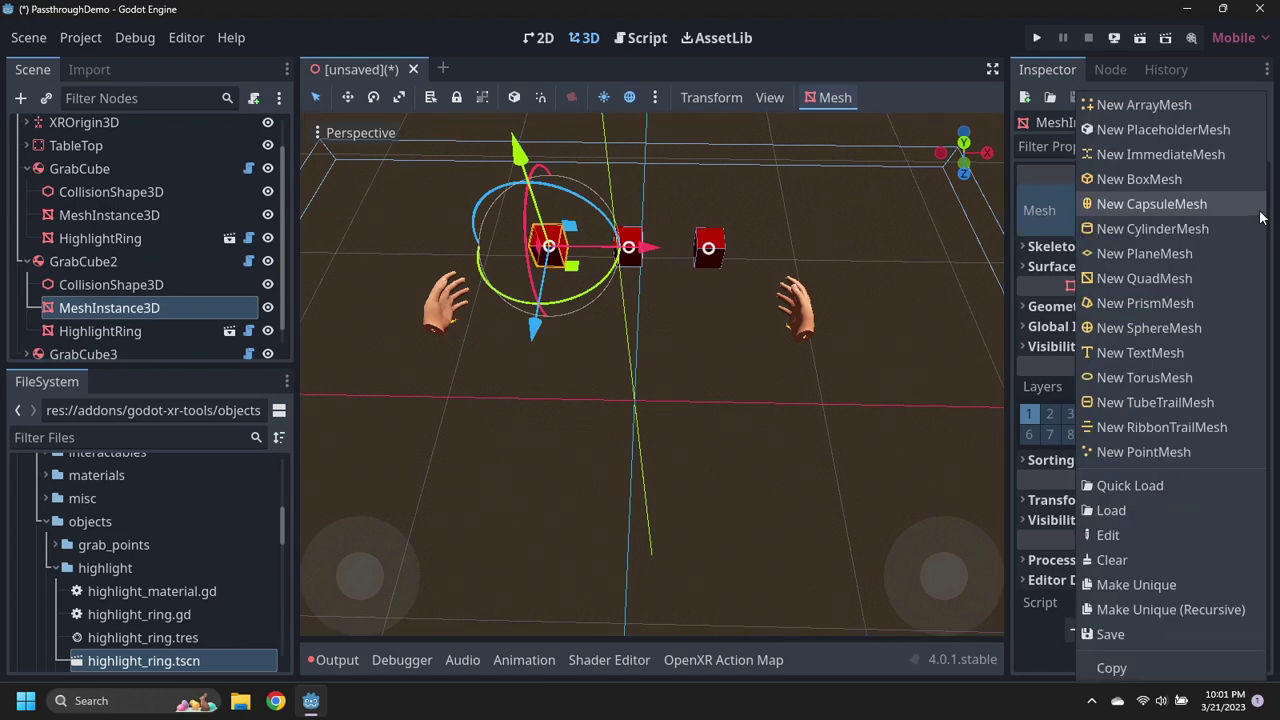
{"action": "left_click", "coordinate": [1188, 585]}
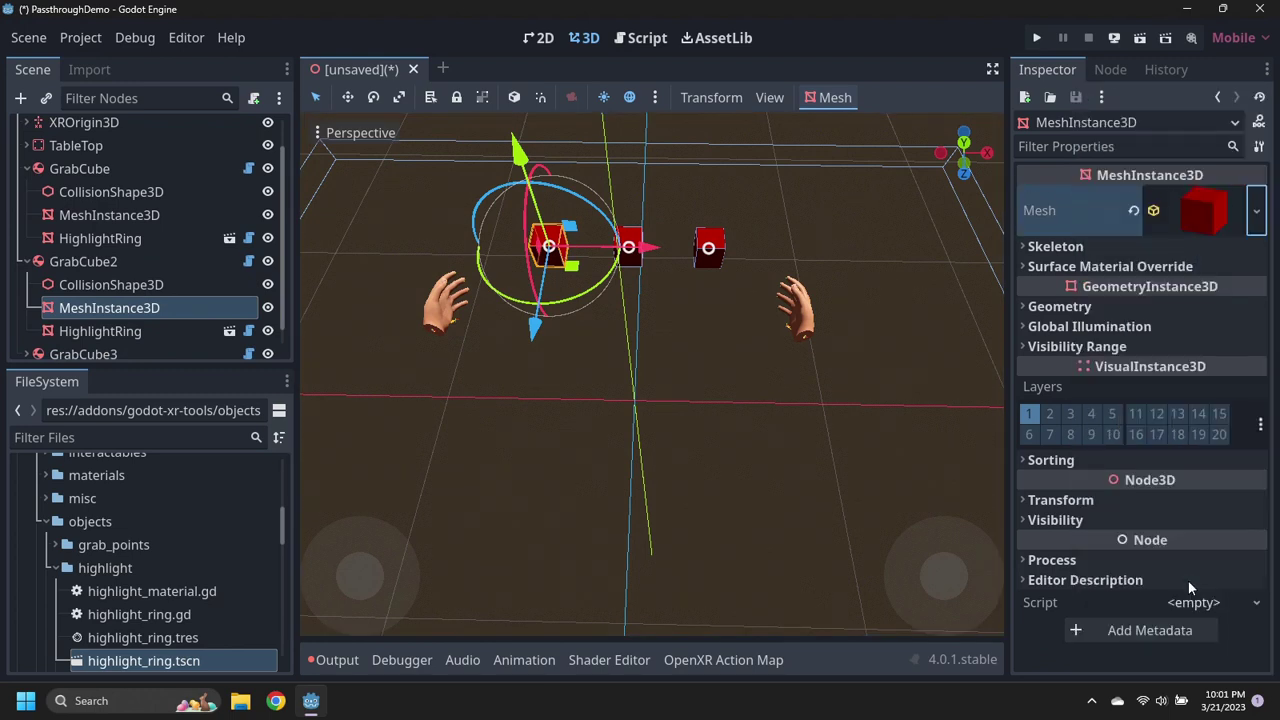
{"action": "left_click", "coordinate": [1196, 209]}
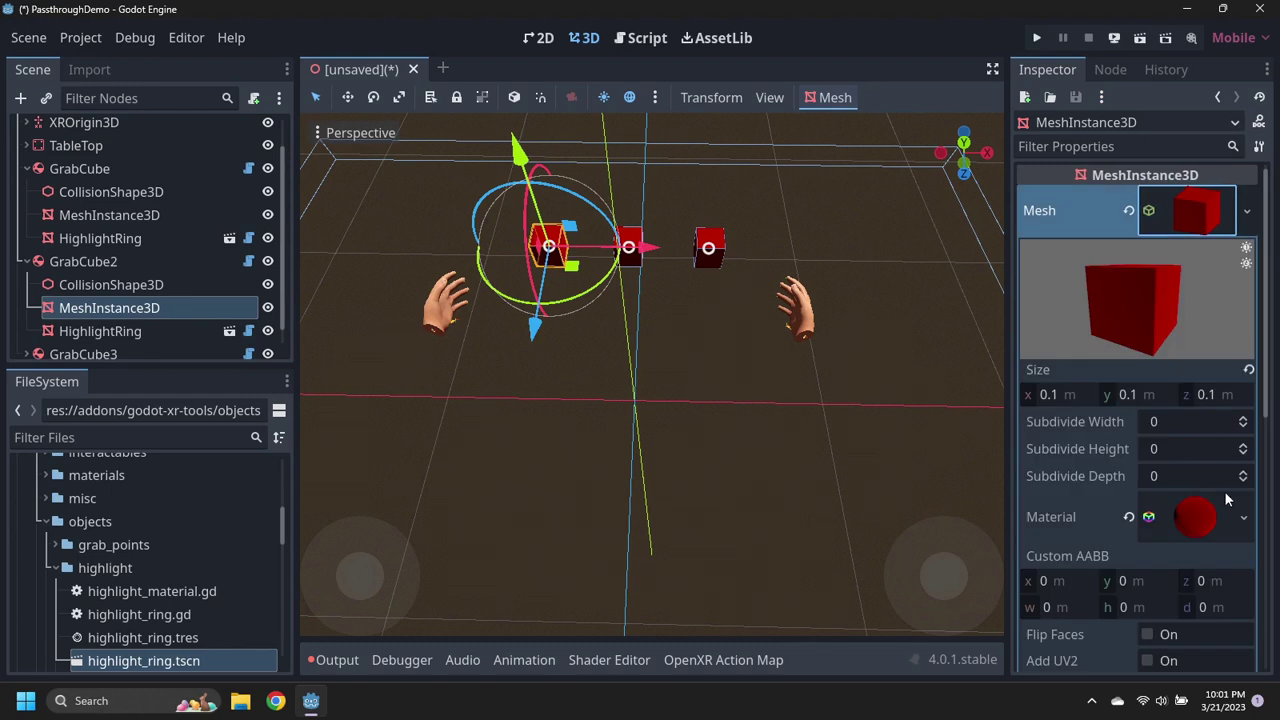
- Give GrabCube2's mesh a new StandardMaterial3D with green albedo 00ff00
{"action": "left_click", "coordinate": [1246, 519]}
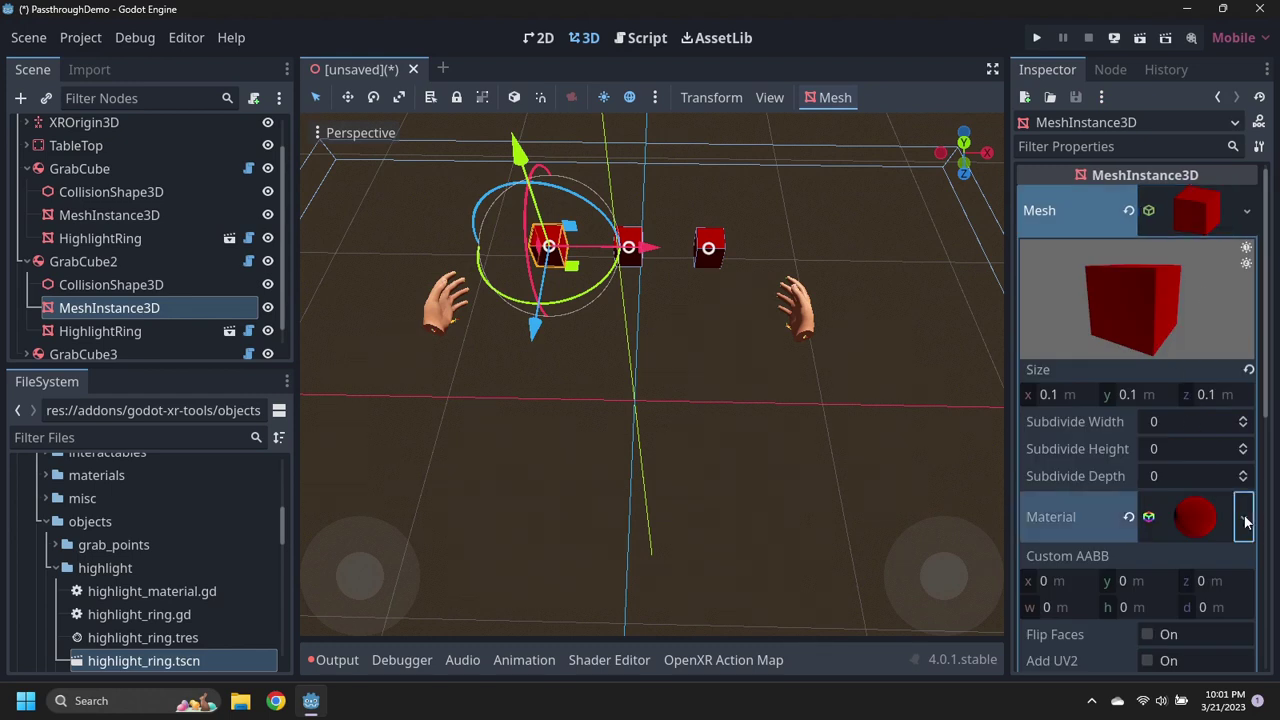
{"action": "left_click", "coordinate": [1174, 370]}
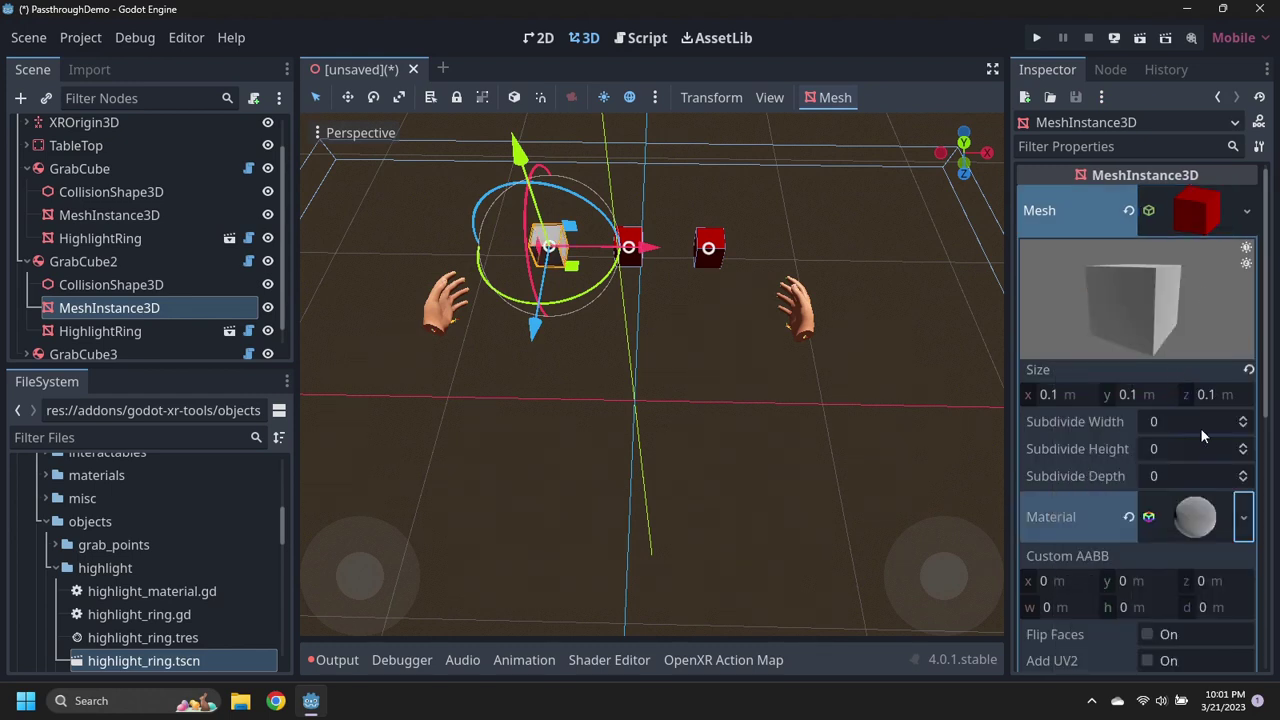
{"action": "left_click", "coordinate": [1212, 512]}
{"action": "scroll", "coordinate": [1206, 529], "scroll_direction": "down", "scroll_amount": 2}
{"action": "scroll", "coordinate": [1206, 529], "scroll_direction": "down", "scroll_amount": 3}
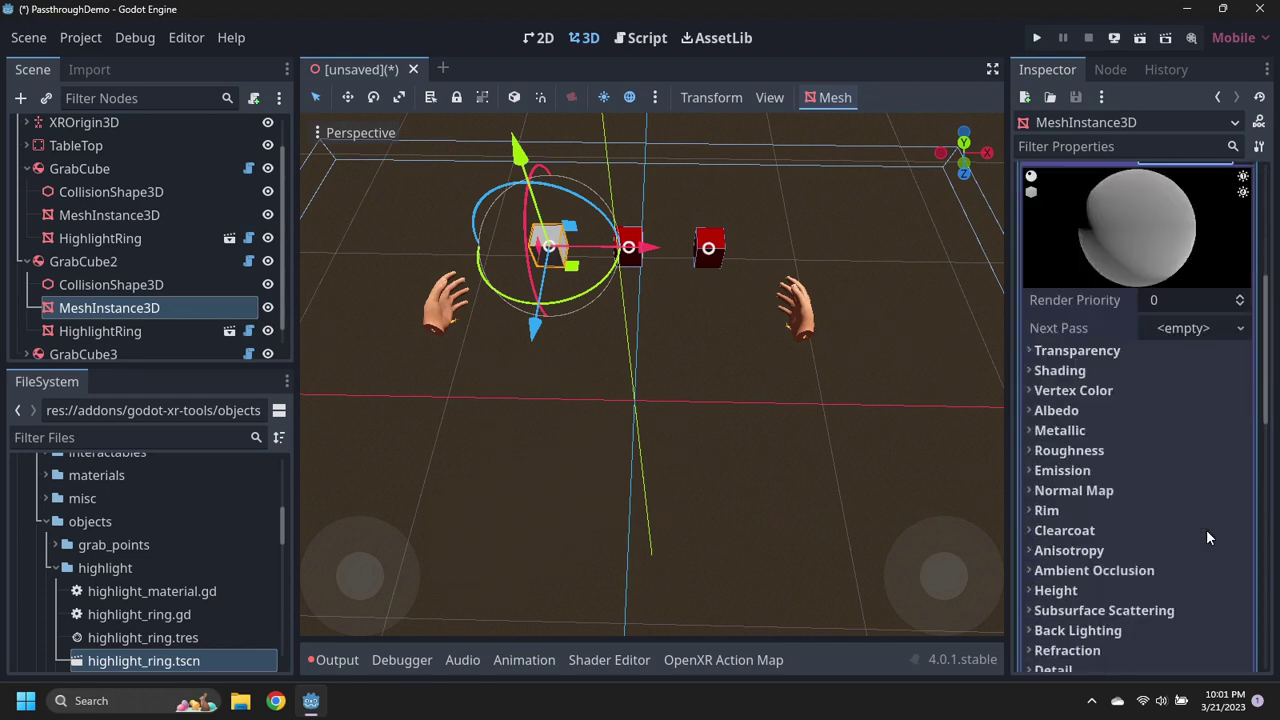
{"action": "left_click", "coordinate": [1034, 410]}
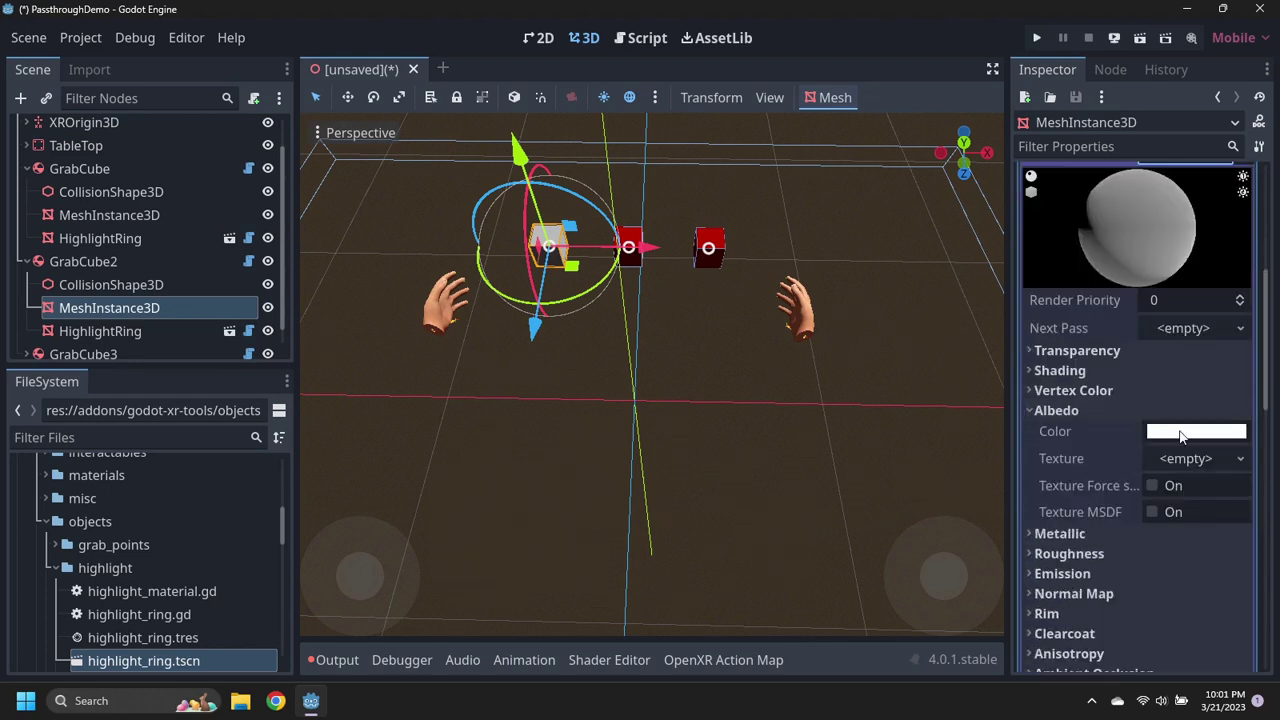
{"action": "left_click", "coordinate": [1176, 432]}
{"action": "left_click_drag", "start_coordinate": [1192, 290], "coordinate": [1053, 290]}
{"action": "left_click_drag", "start_coordinate": [1191, 346], "coordinate": [1047, 344]}
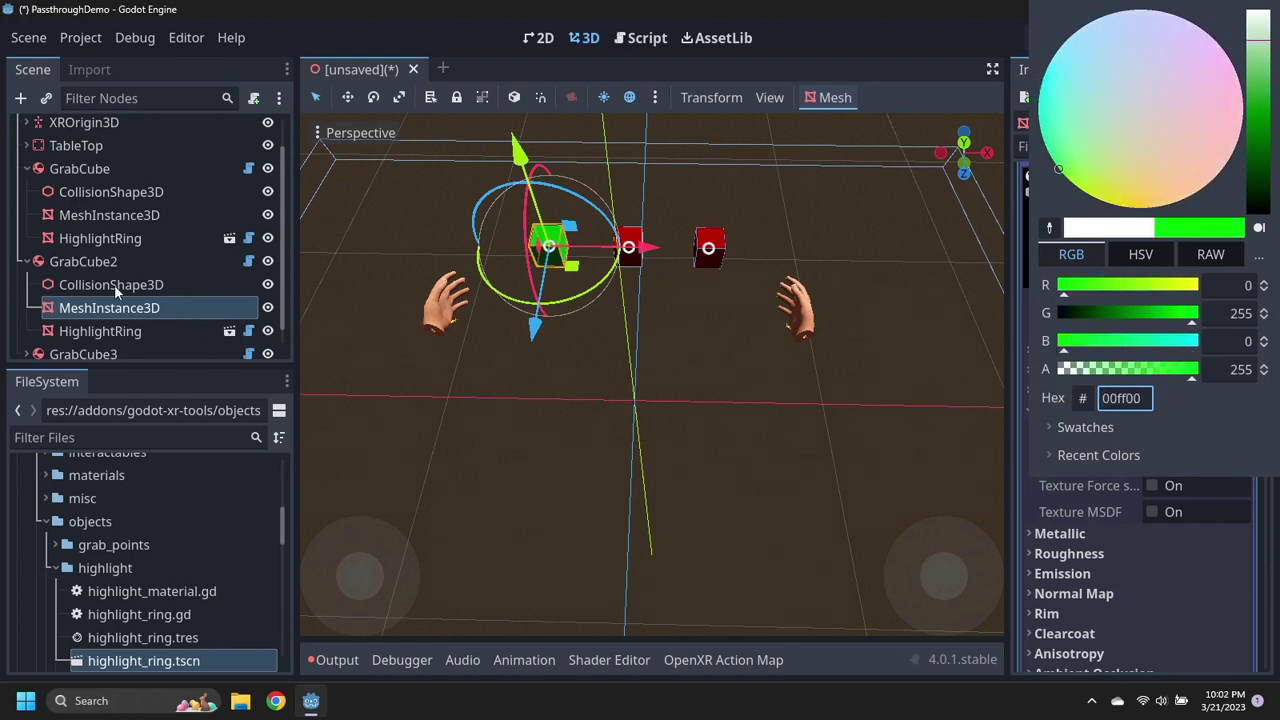
{"action": "left_click", "coordinate": [32, 262]}
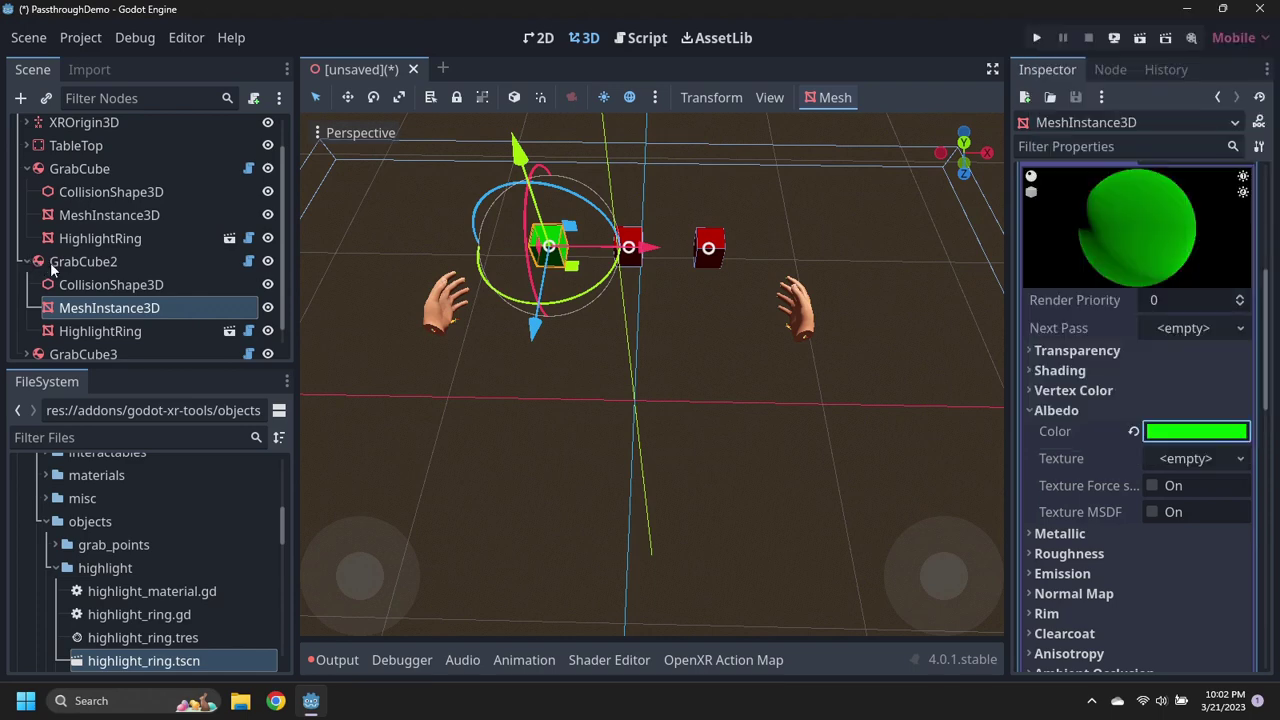
{"action": "scroll", "coordinate": [63, 268], "scroll_direction": "down", "scroll_amount": 1}
{"action": "left_click", "coordinate": [80, 341]}
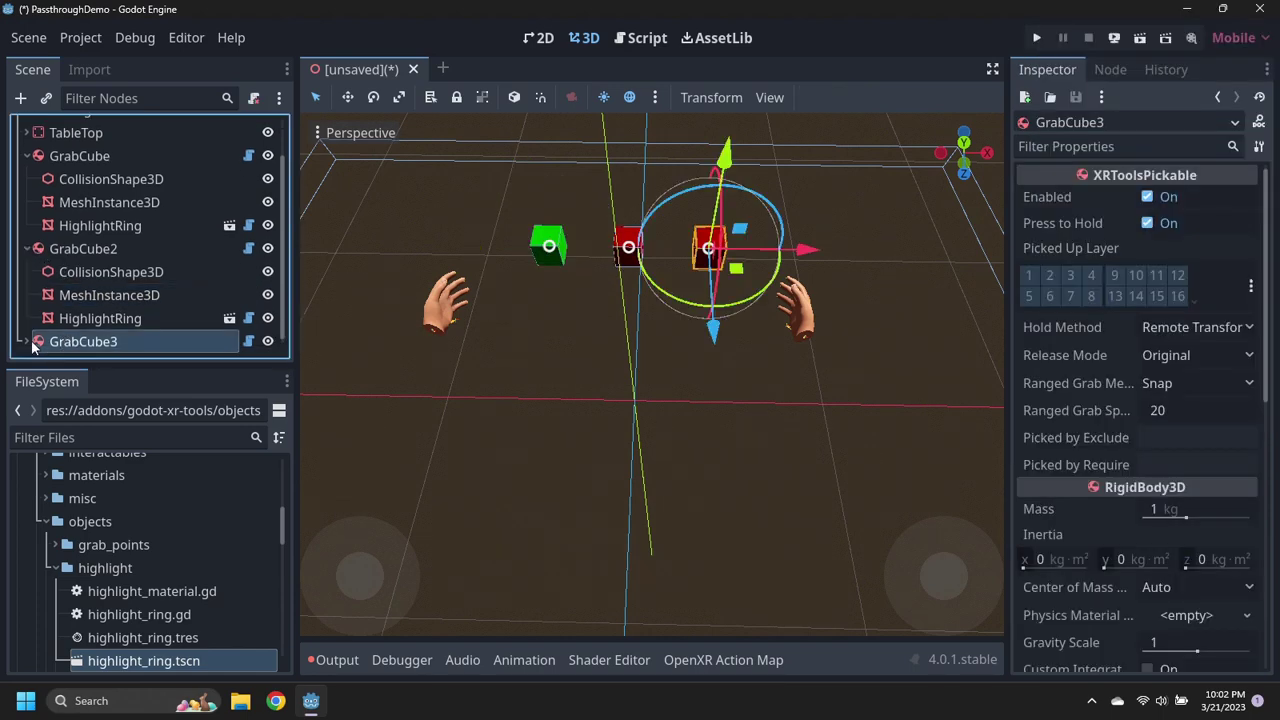
- Make GrabCube3's MeshInstance3D box mesh unique
{"action": "scroll", "coordinate": [55, 333], "scroll_direction": "down", "scroll_amount": 3}
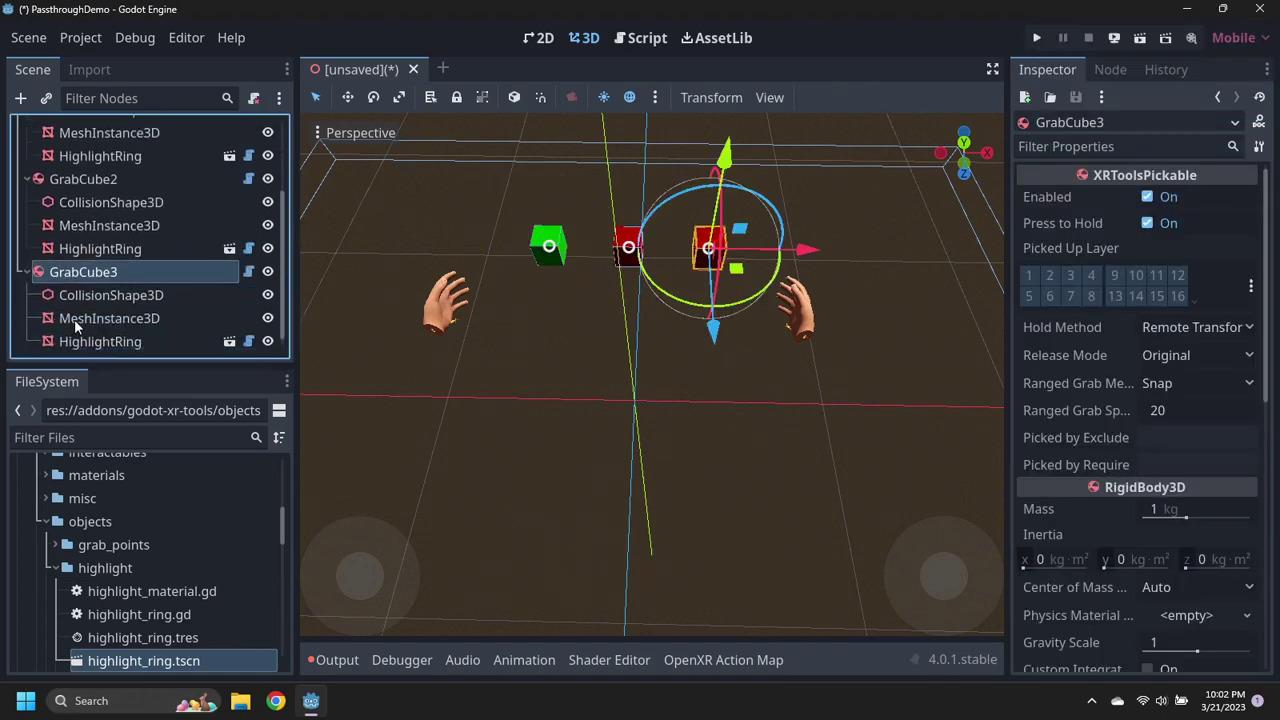
{"action": "left_click", "coordinate": [74, 319]}
{"action": "left_click", "coordinate": [1257, 210]}
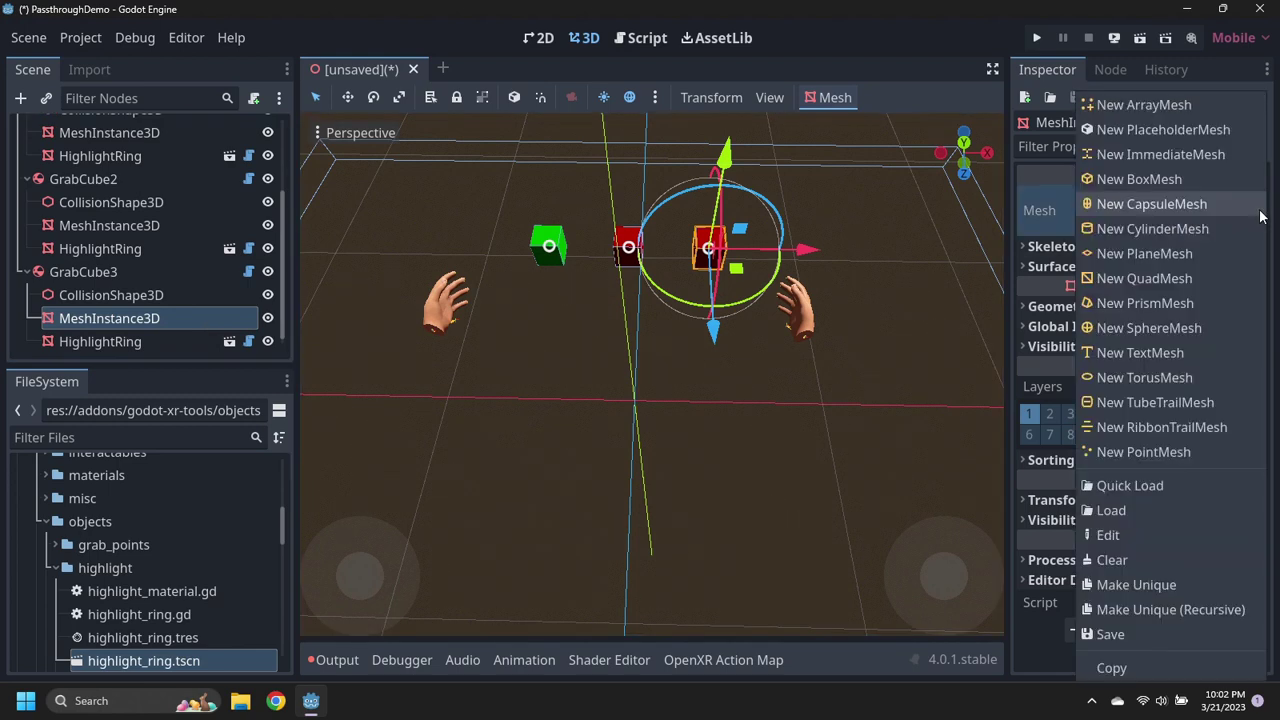
{"action": "left_click", "coordinate": [1136, 584]}
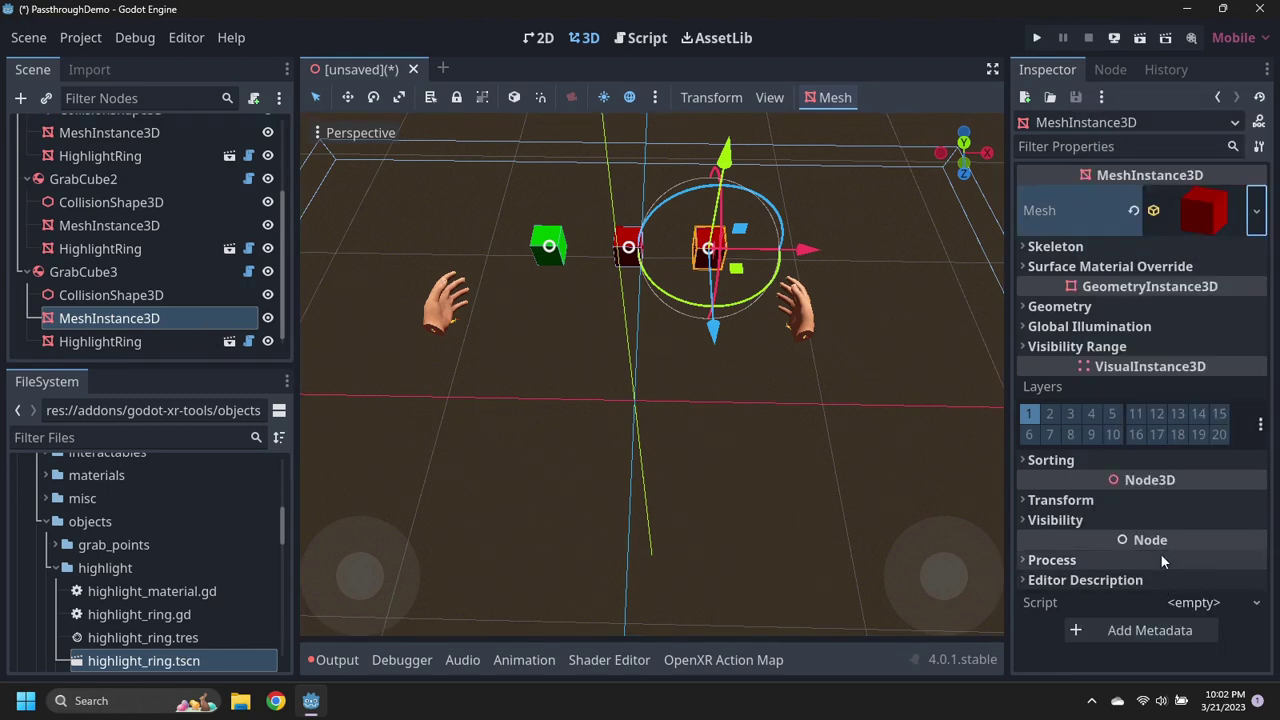
{"action": "left_click", "coordinate": [1220, 229]}
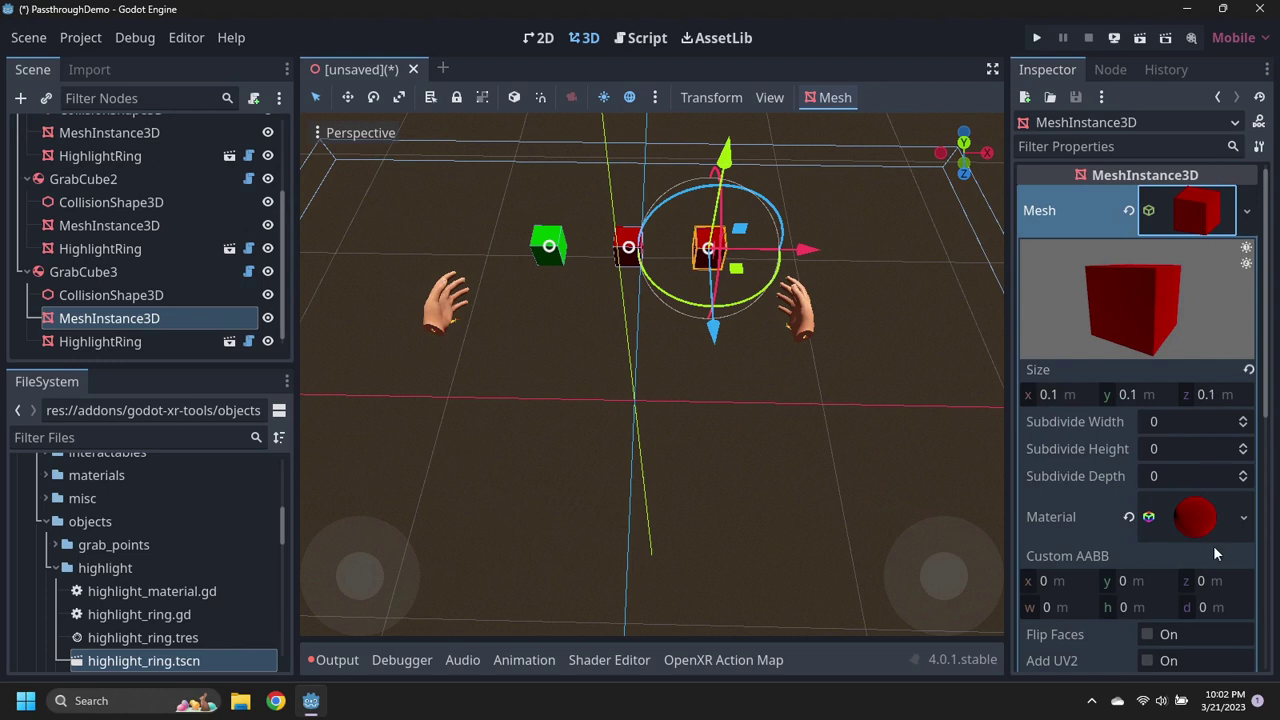
- Give GrabCube3's mesh a new StandardMaterial3D with blue albedo 0,0,255
{"action": "left_click", "coordinate": [1250, 527]}
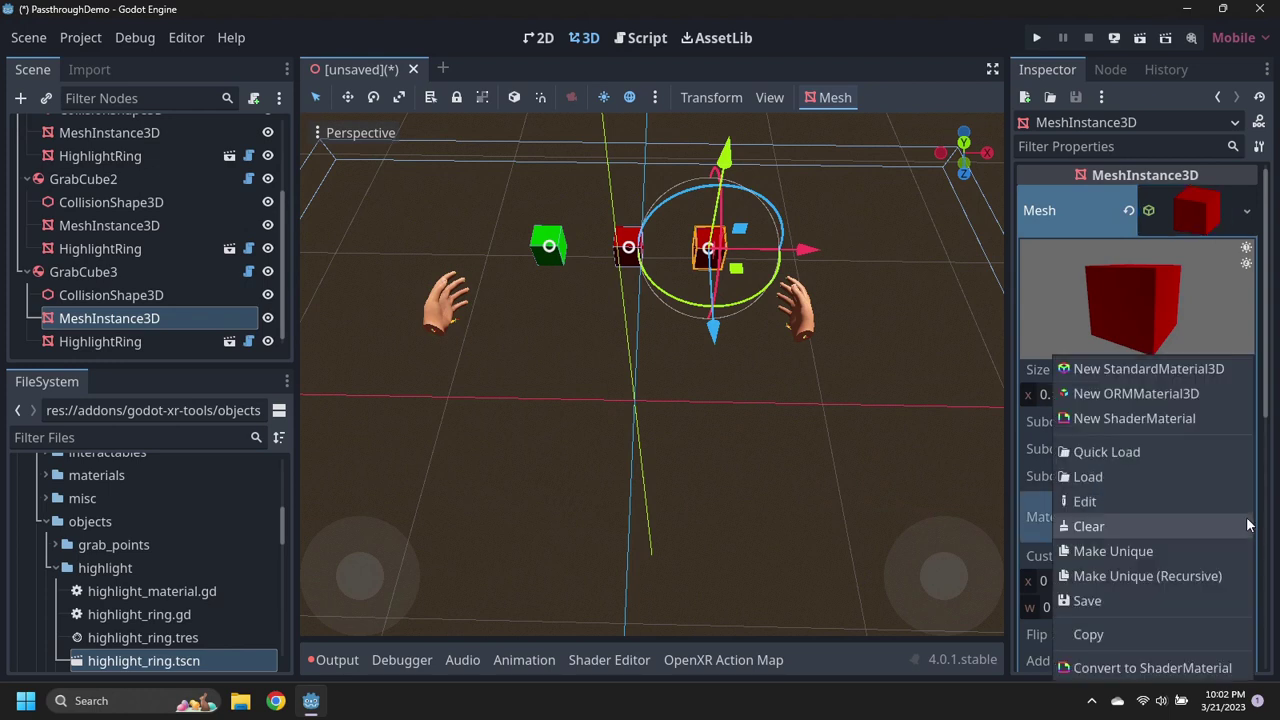
{"action": "left_click", "coordinate": [1188, 370]}
{"action": "left_click", "coordinate": [1200, 525]}
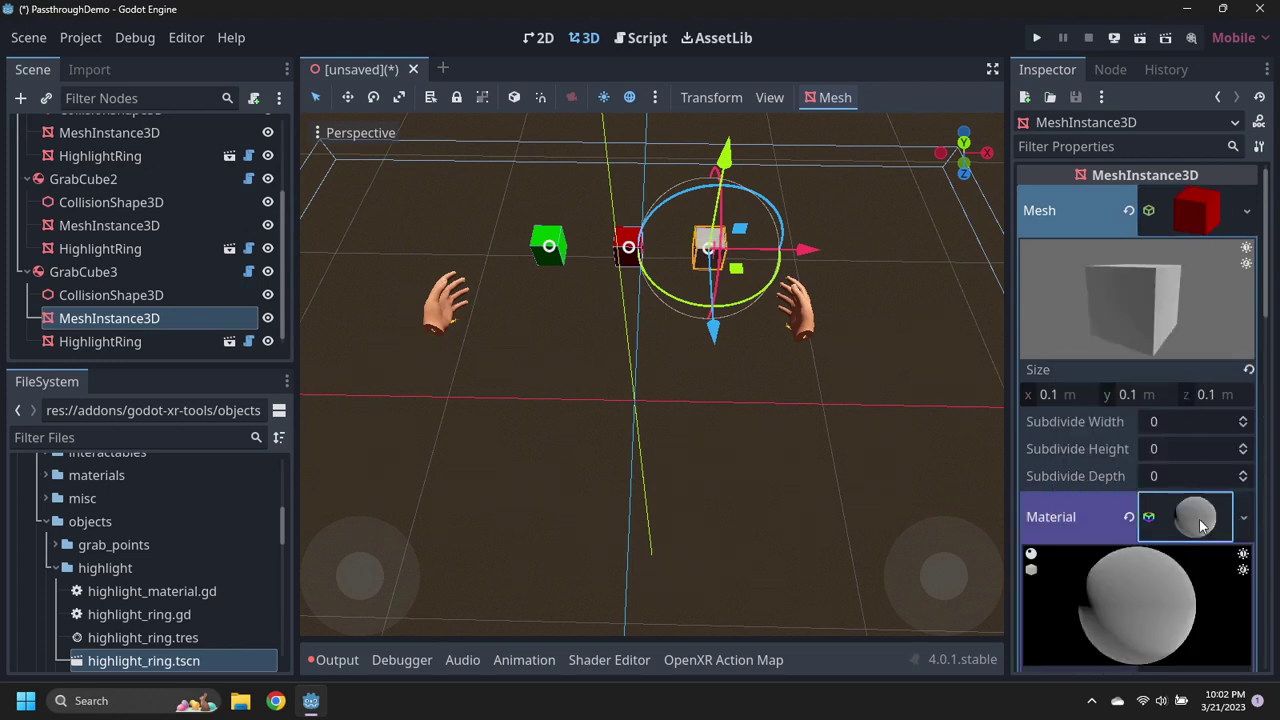
{"action": "scroll", "coordinate": [1190, 528], "scroll_direction": "down", "scroll_amount": 5}
{"action": "left_click", "coordinate": [1030, 536]}
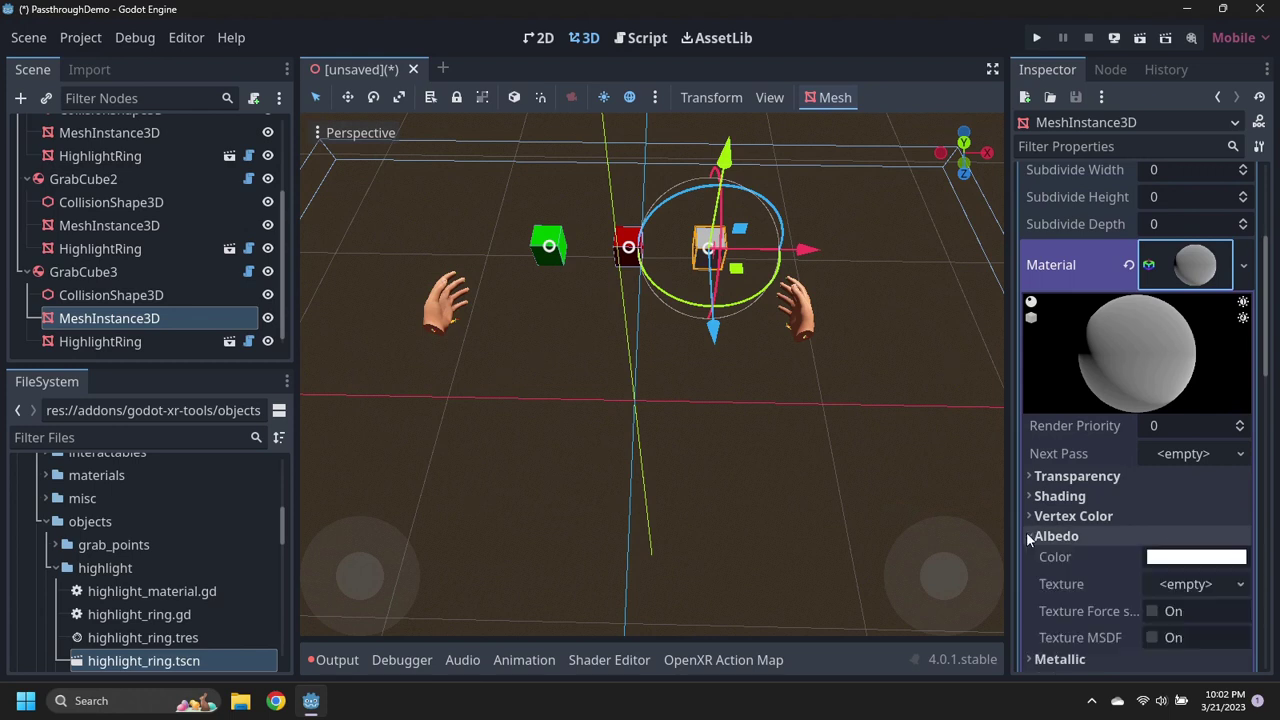
{"action": "left_click", "coordinate": [1192, 557]}
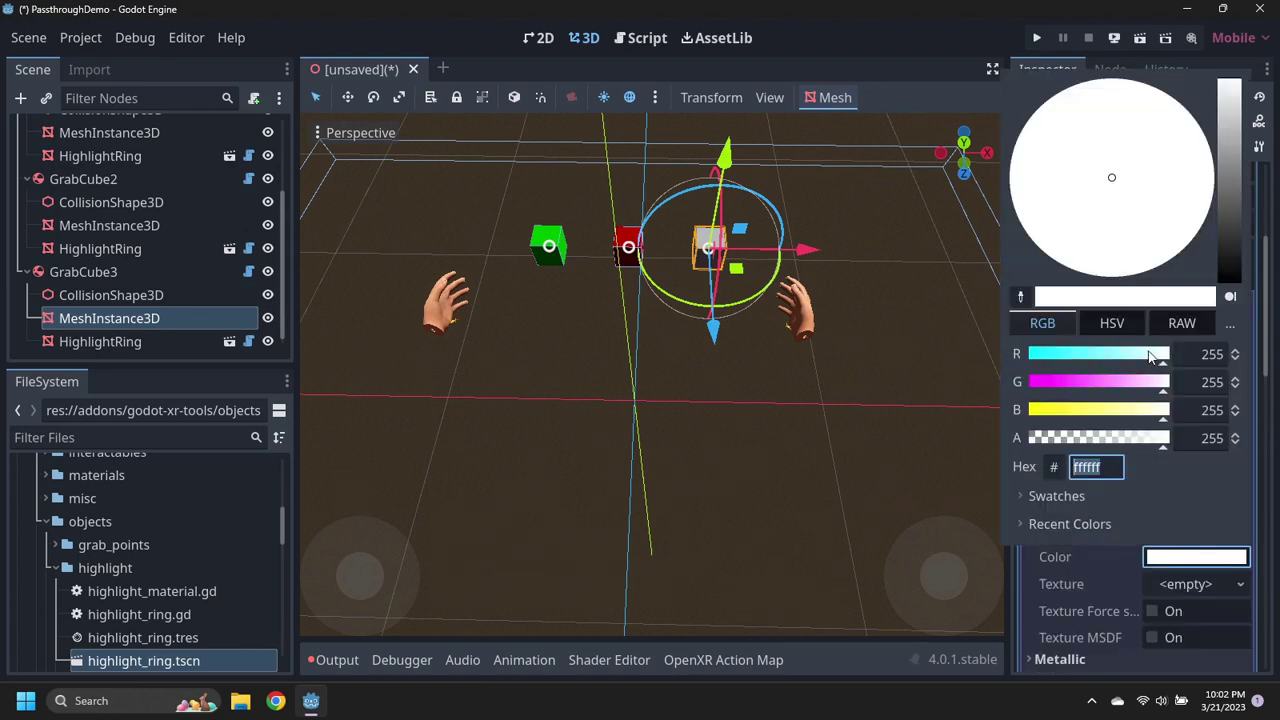
{"action": "left_click_drag", "start_coordinate": [1150, 357], "coordinate": [1018, 356]}
{"action": "left_click_drag", "start_coordinate": [1158, 387], "coordinate": [1006, 389]}
{"action": "left_click", "coordinate": [895, 449]}
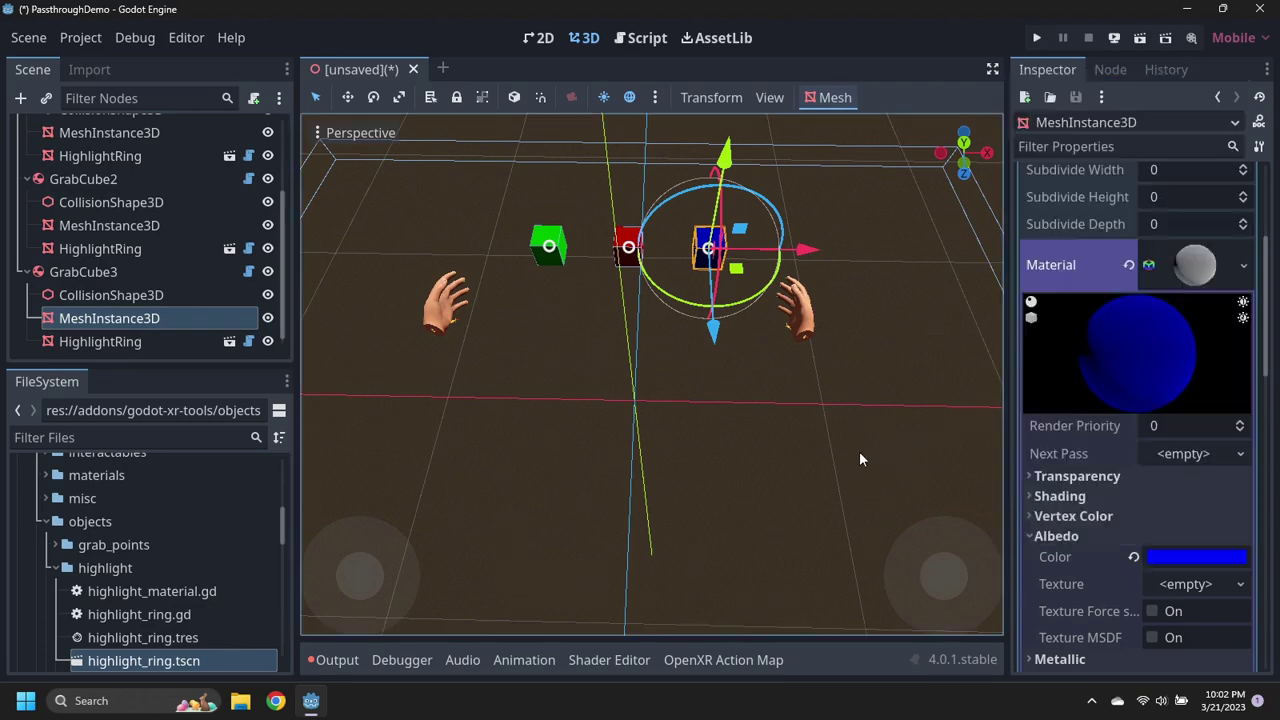
{"action": "scroll", "coordinate": [911, 496], "scroll_direction": "down", "scroll_amount": 4}
{"action": "middle_click_drag", "start_coordinate": [904, 510], "coordinate": [845, 396]}
{"action": "scroll", "coordinate": [654, 354], "scroll_direction": "up", "scroll_amount": 2}
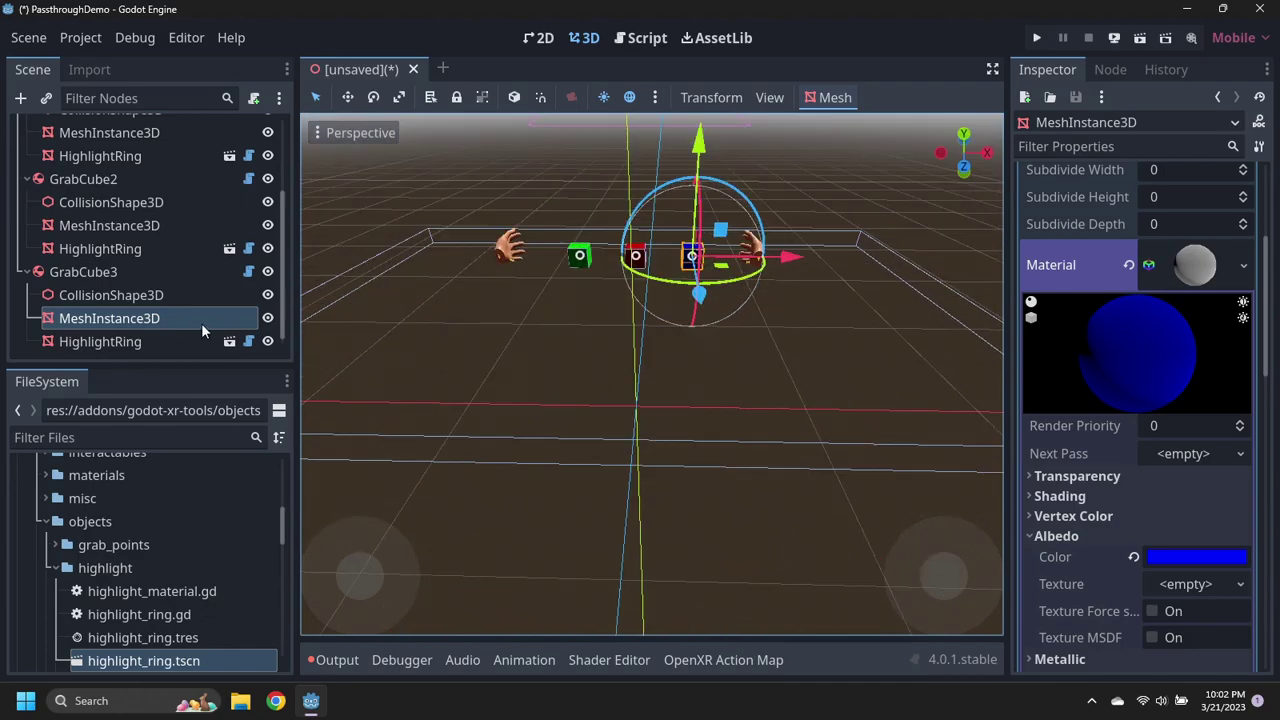
{"action": "left_click", "coordinate": [26, 271]}
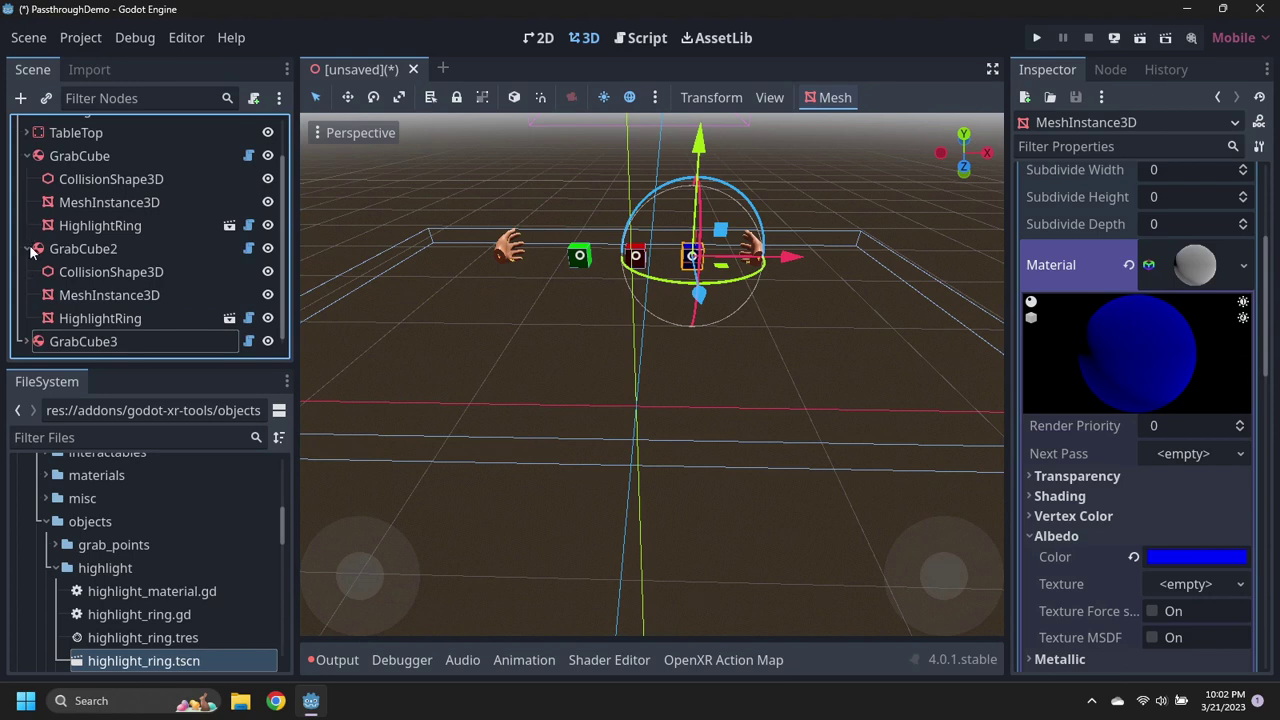
- Add a DirectionalLight3D child under Main
{"action": "left_click", "coordinate": [27, 248]}
{"action": "left_click", "coordinate": [26, 198]}
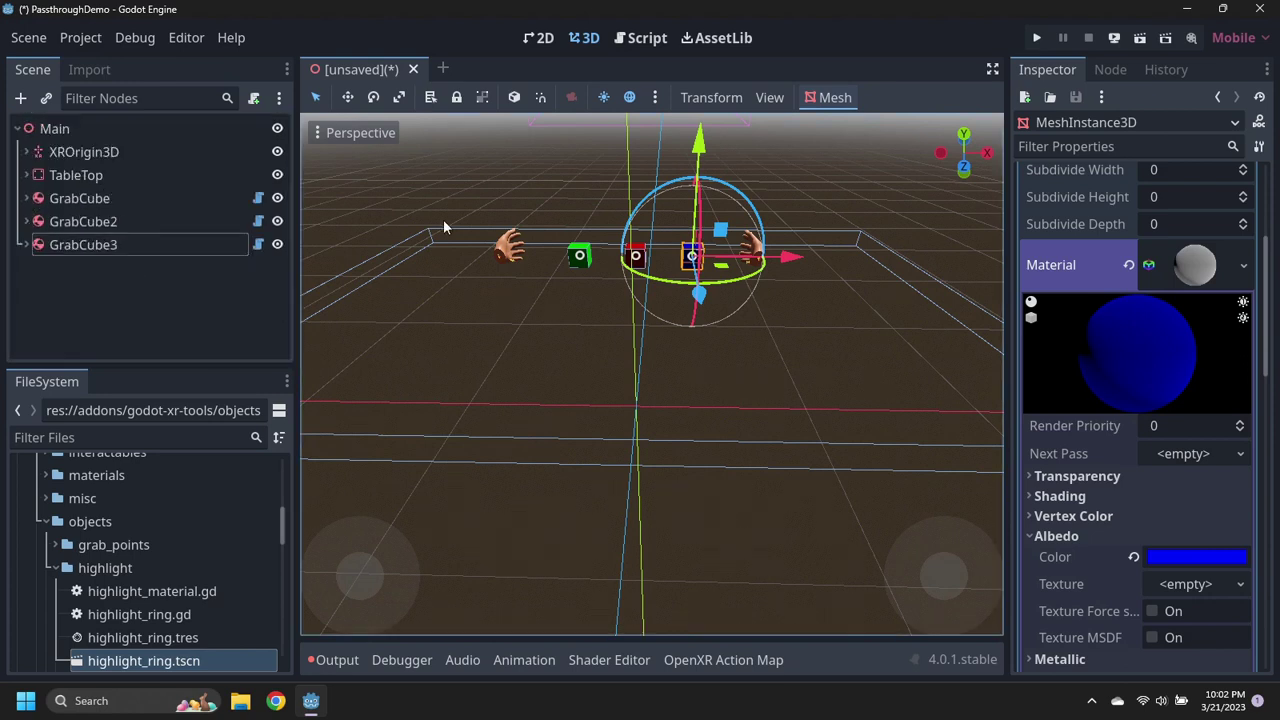
{"action": "right_click", "coordinate": [54, 128]}
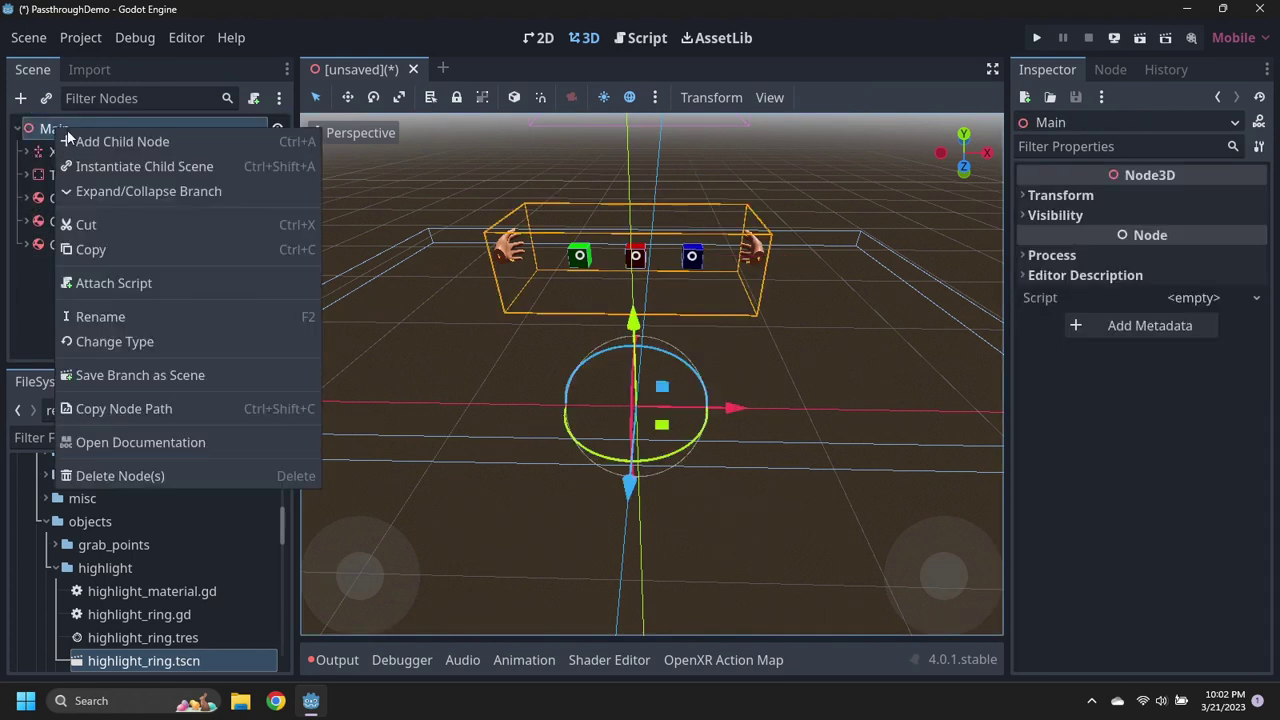
{"action": "left_click", "coordinate": [270, 140]}
{"action": "type", "text": "Direct"}
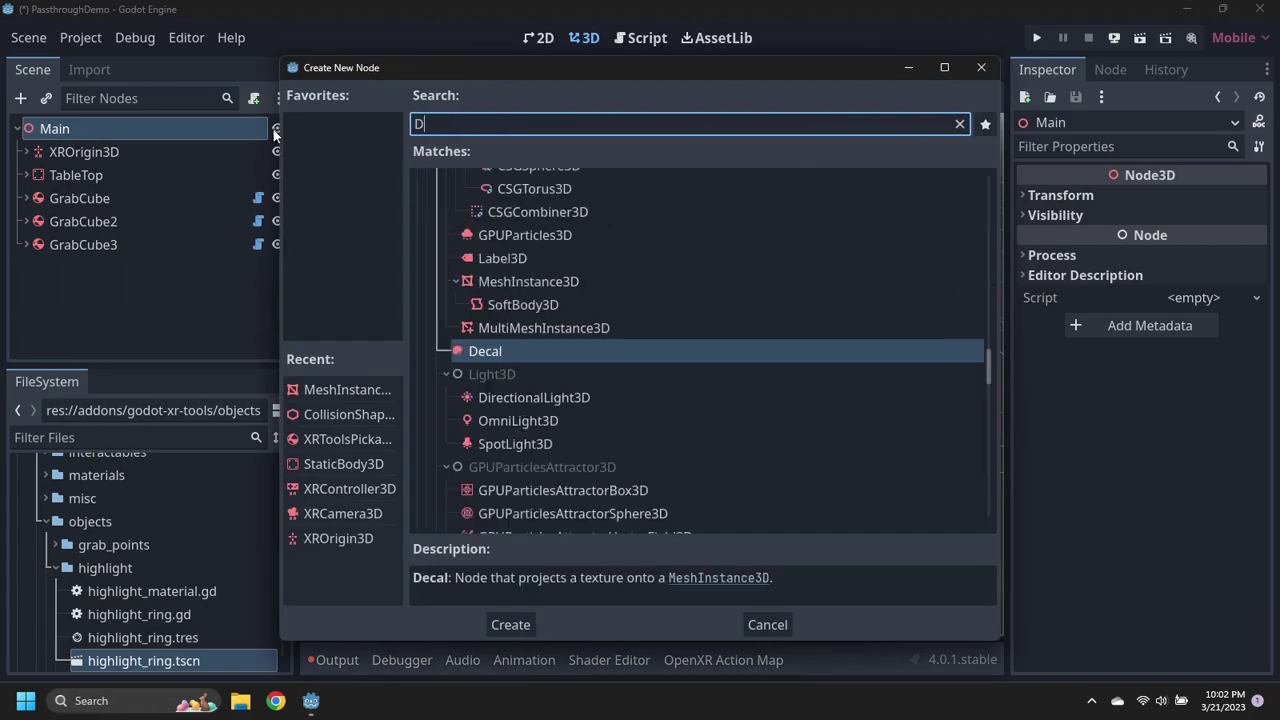
{"action": "key", "text": "Return"}
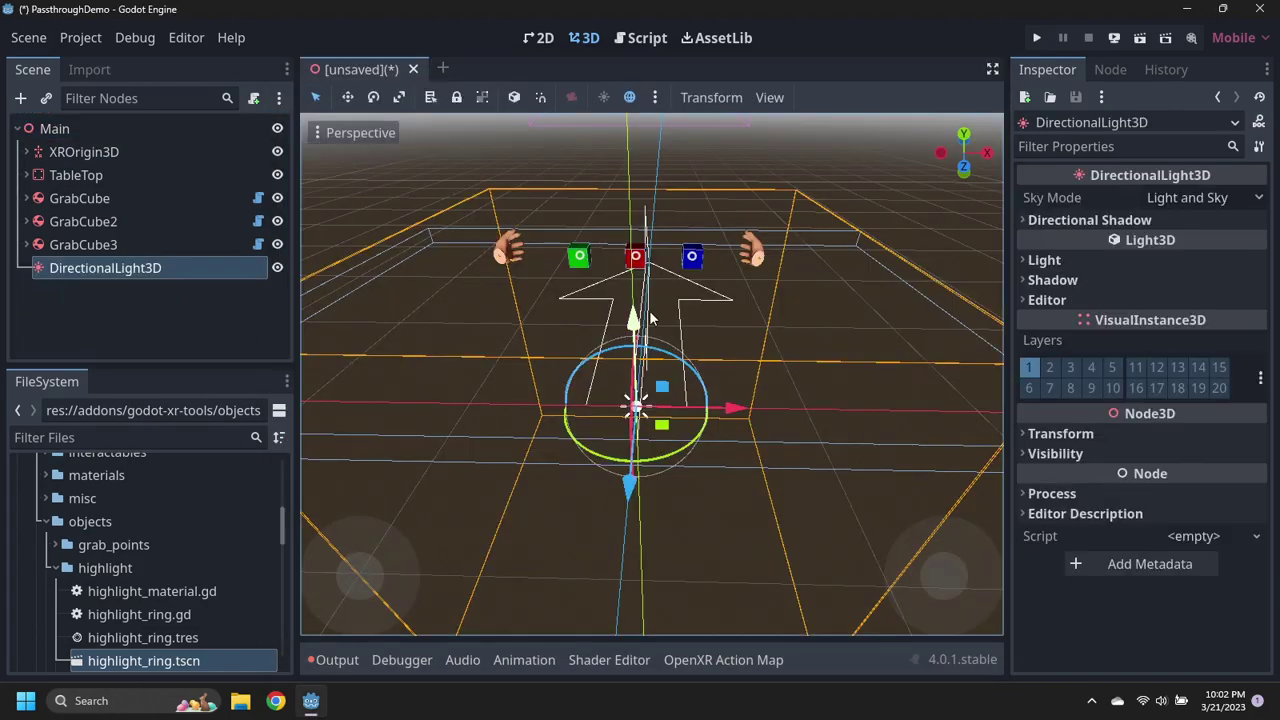
- Raise the light 2 units above the table and tilt it -60 degrees
{"action": "scroll", "coordinate": [600, 320], "scroll_direction": "down", "scroll_amount": 5}
{"action": "middle_click_drag", "start_coordinate": [580, 305], "coordinate": [404, 324]}
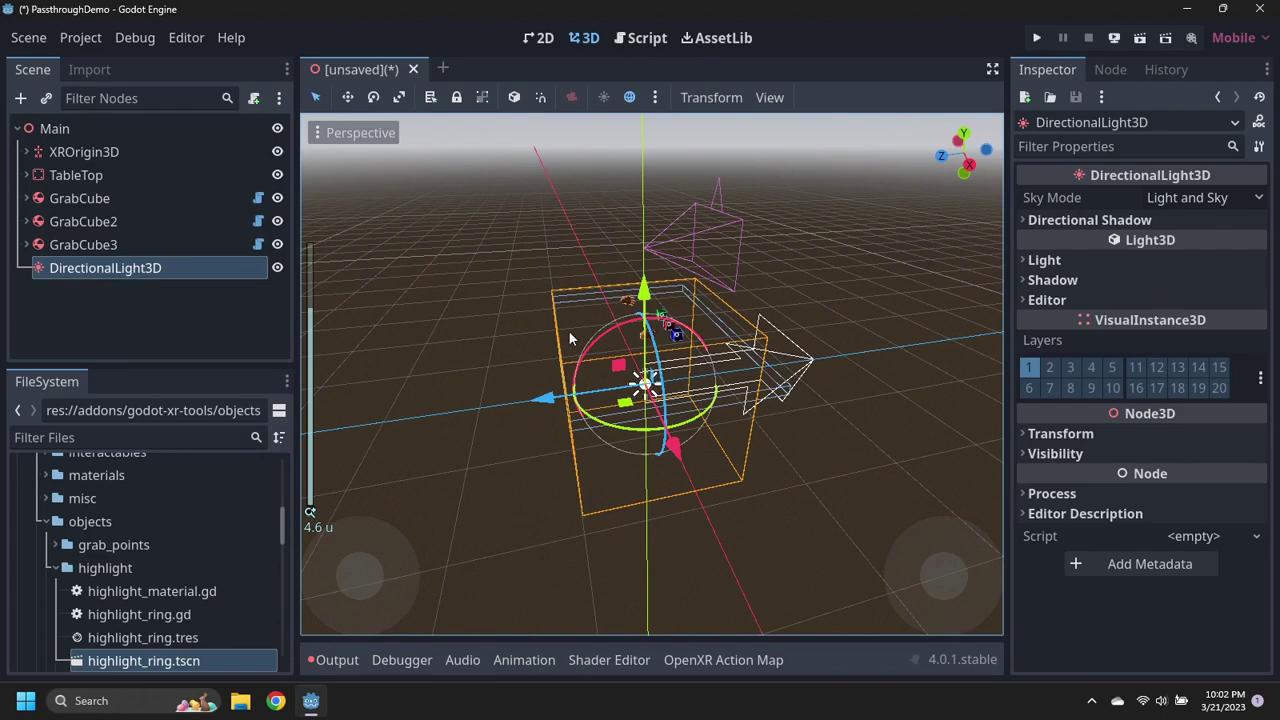
{"action": "left_click_drag", "start_coordinate": [643, 293], "coordinate": [658, 62]}
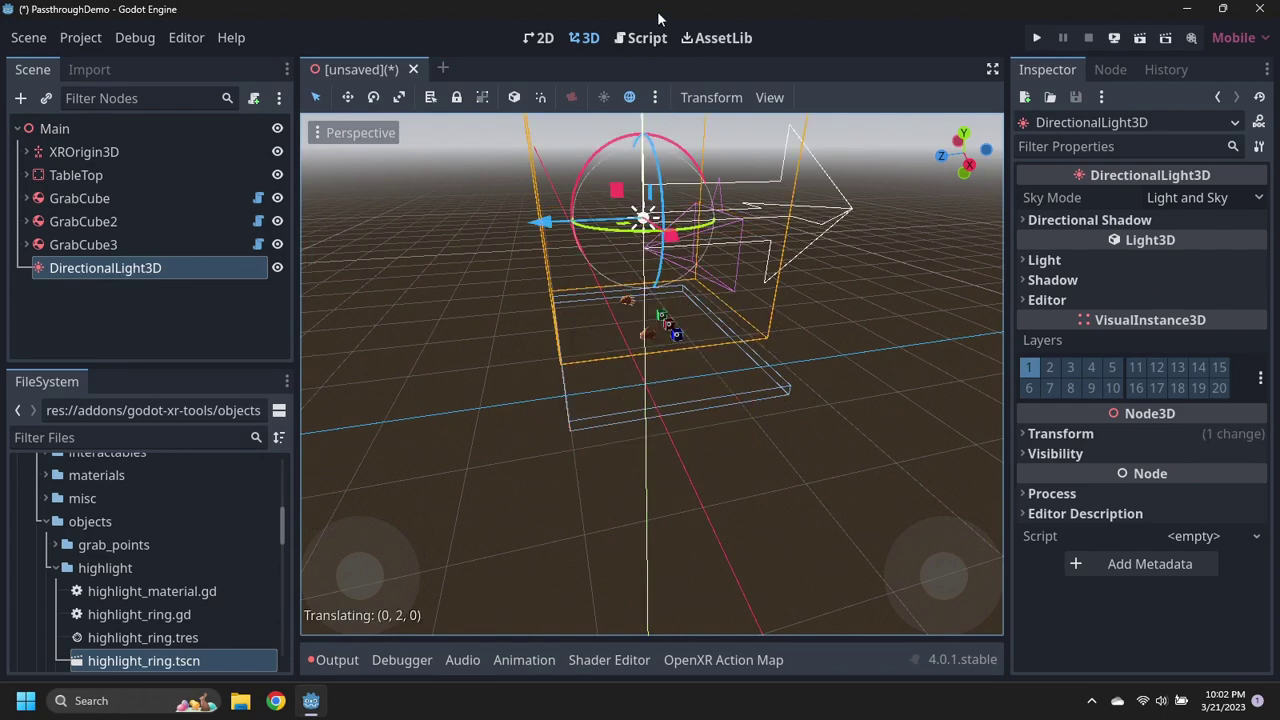
{"action": "scroll", "coordinate": [660, 243], "scroll_direction": "down", "scroll_amount": 5}
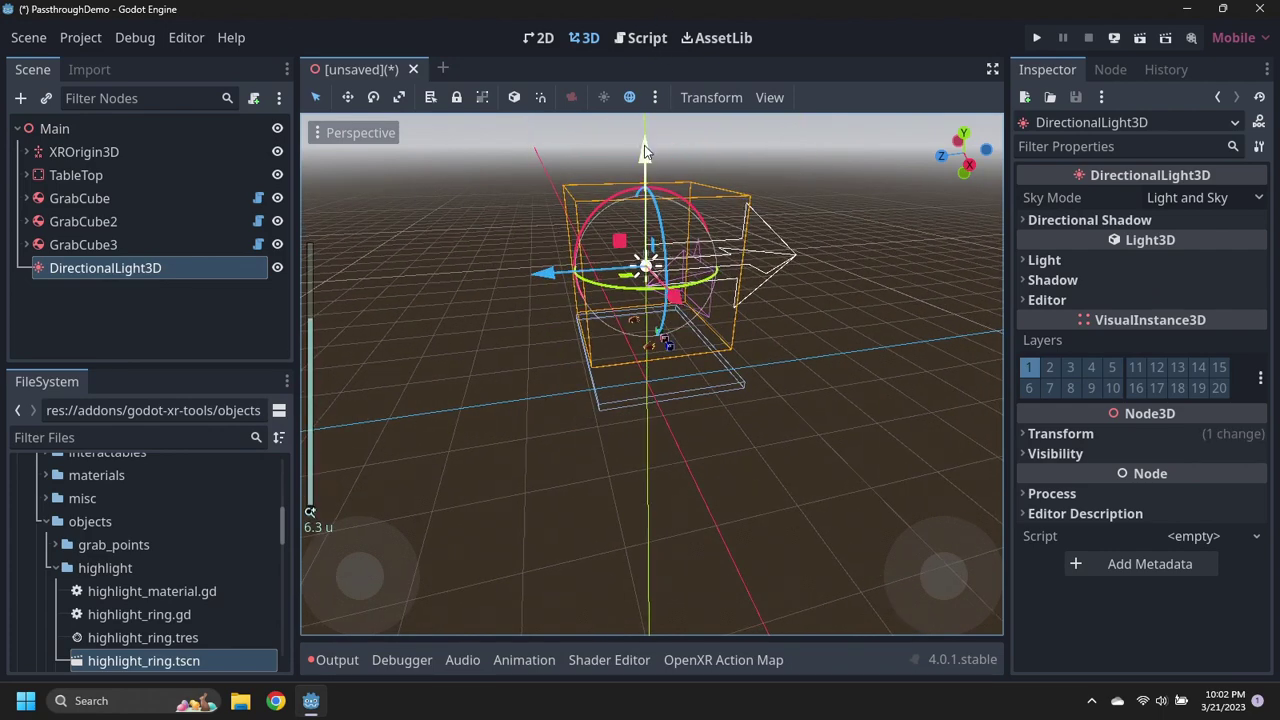
{"action": "left_click_drag", "start_coordinate": [644, 148], "coordinate": [646, 75]}
{"action": "left_click_drag", "start_coordinate": [588, 160], "coordinate": [652, 137]}
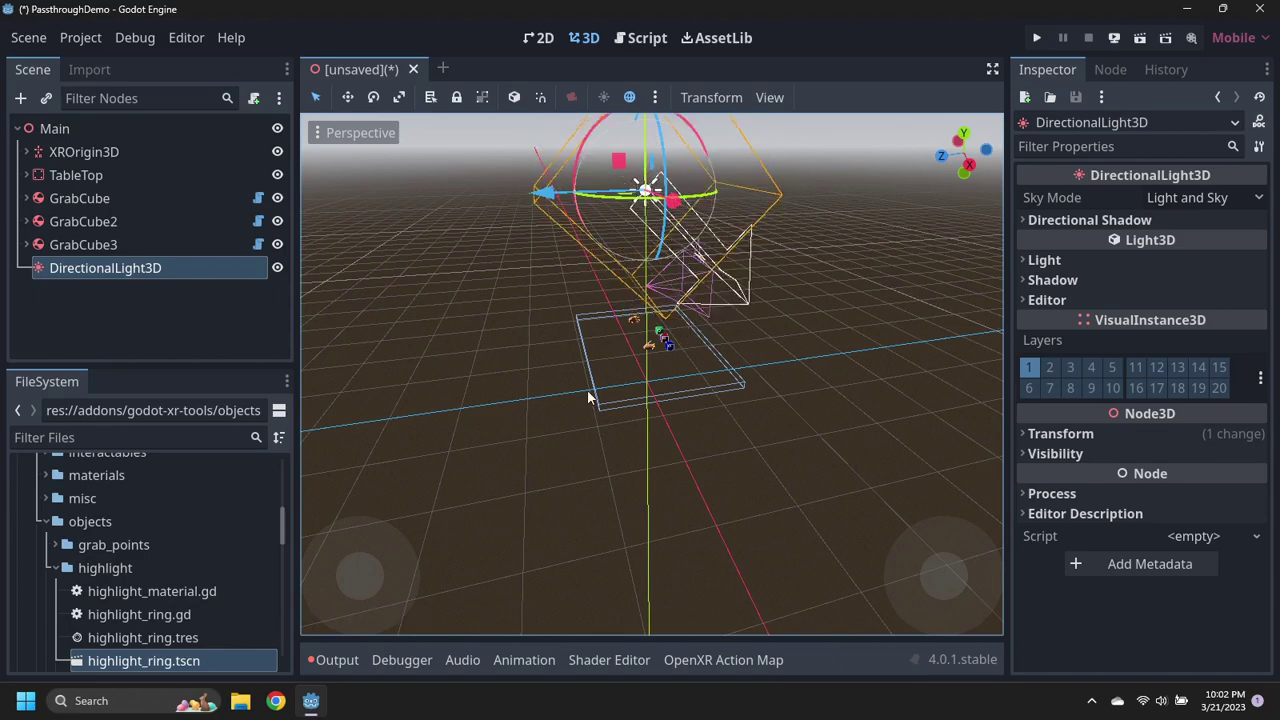
{"action": "scroll", "coordinate": [587, 389], "scroll_direction": "up", "scroll_amount": 5}
{"action": "middle_click_drag", "start_coordinate": [593, 395], "coordinate": [792, 414]}
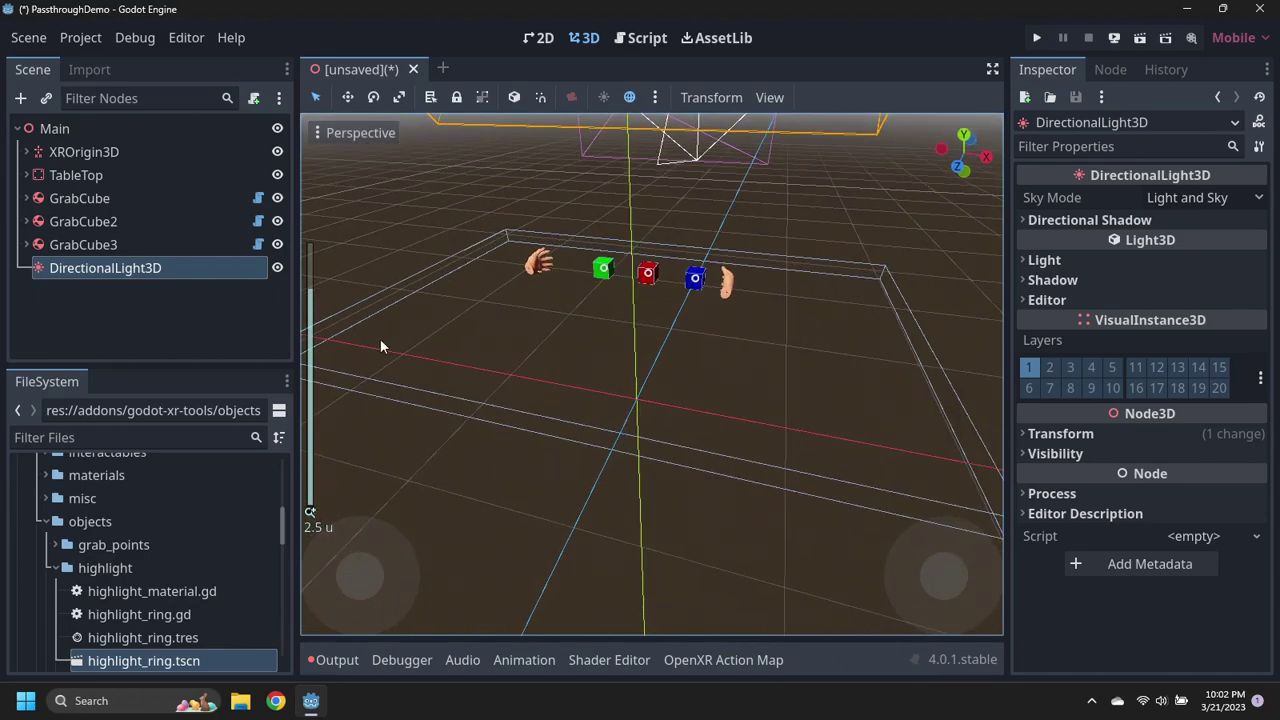
- Add a WorldEnvironment node as a child of Main
{"action": "right_click", "coordinate": [66, 128]}
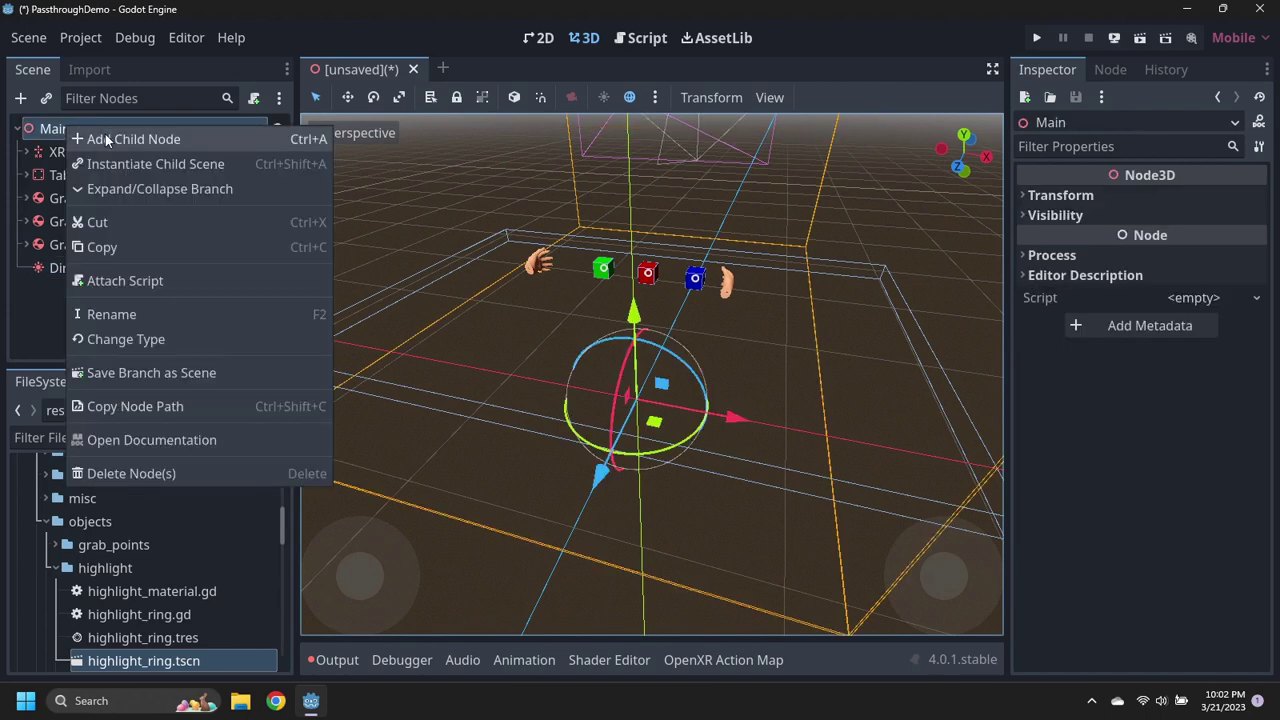
{"action": "left_click", "coordinate": [105, 134]}
{"action": "type", "text": "World"}
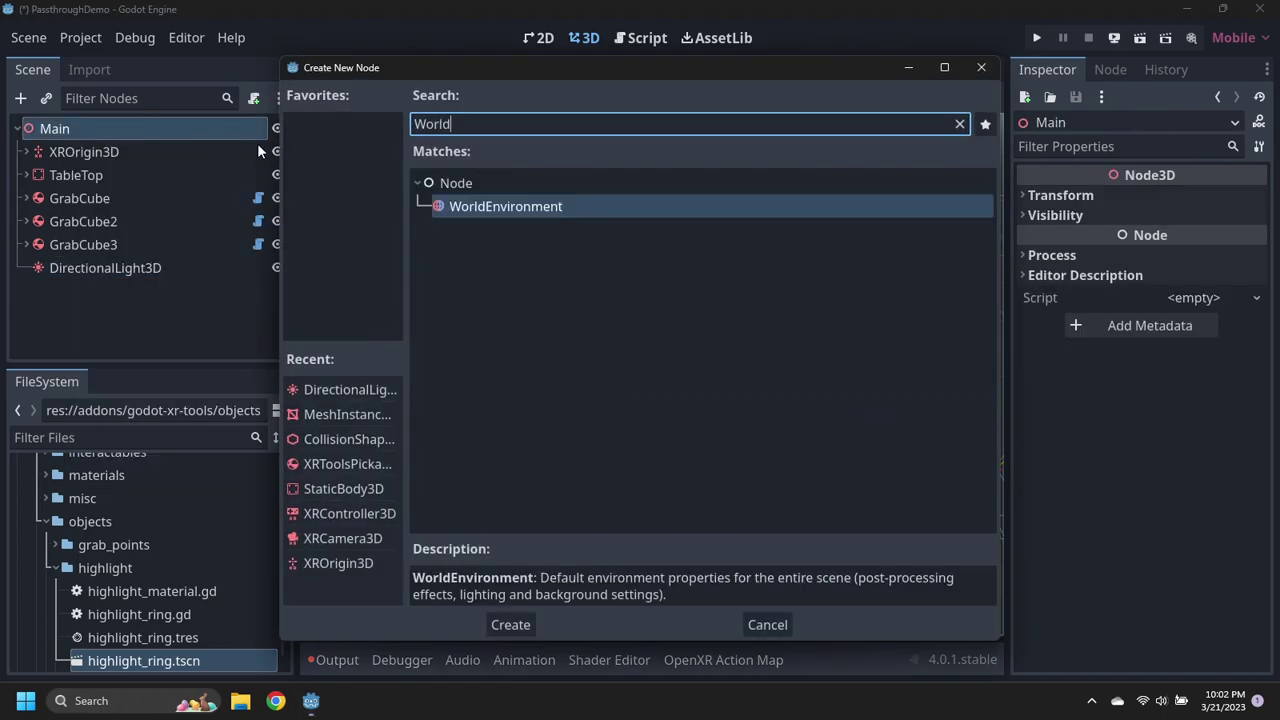
{"action": "key", "text": "Return"}
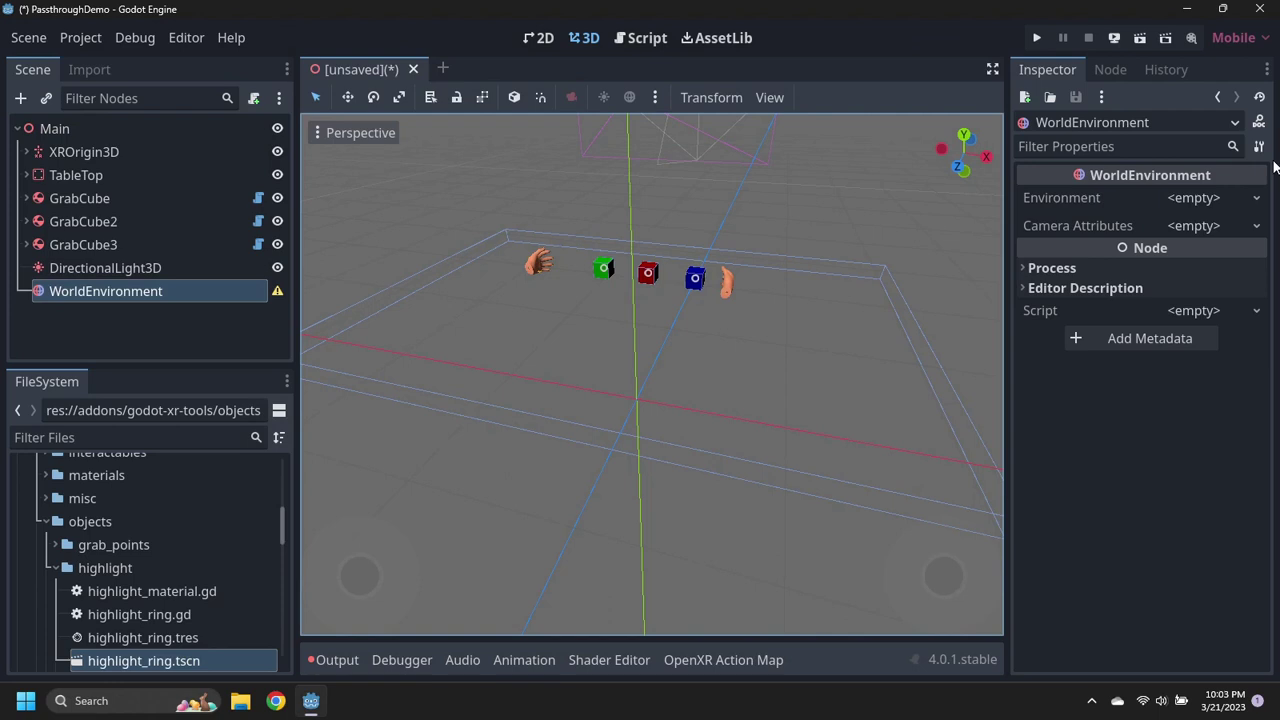
- Give it a new Environment with a Custom Color background at alpha 0
{"action": "left_click", "coordinate": [1228, 200]}
{"action": "left_click", "coordinate": [1204, 225]}
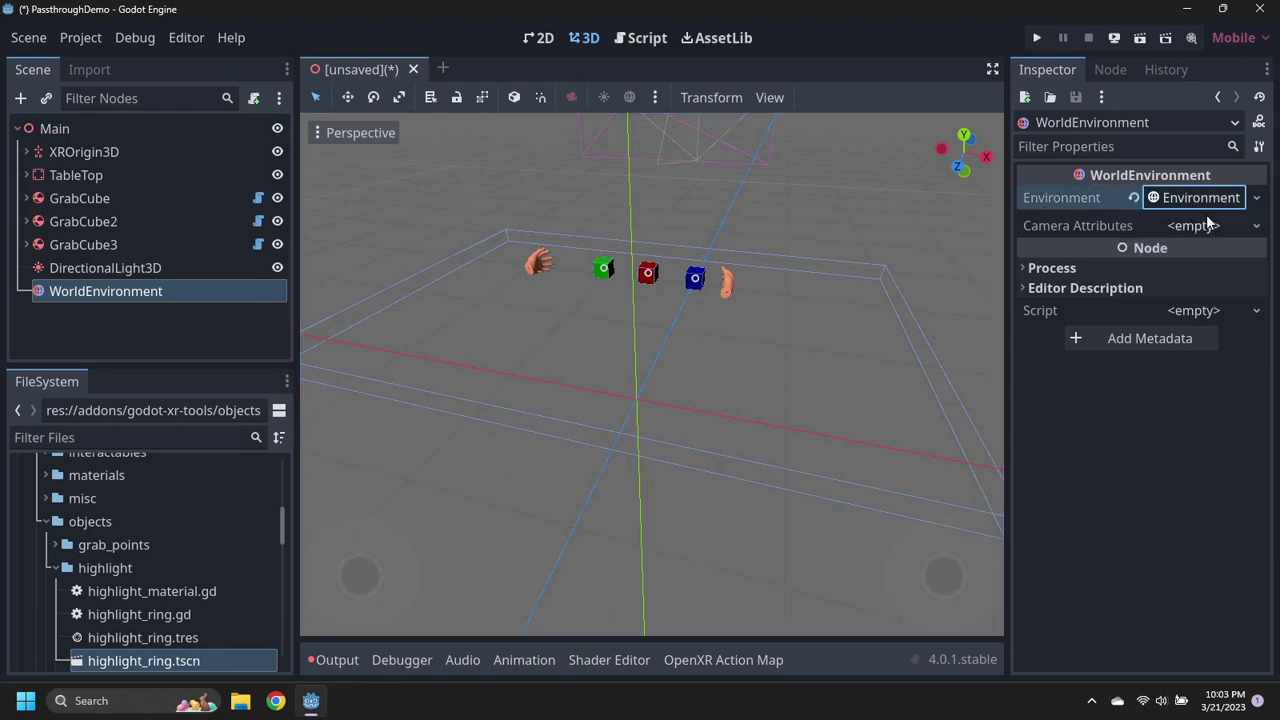
{"action": "left_click", "coordinate": [1207, 199]}
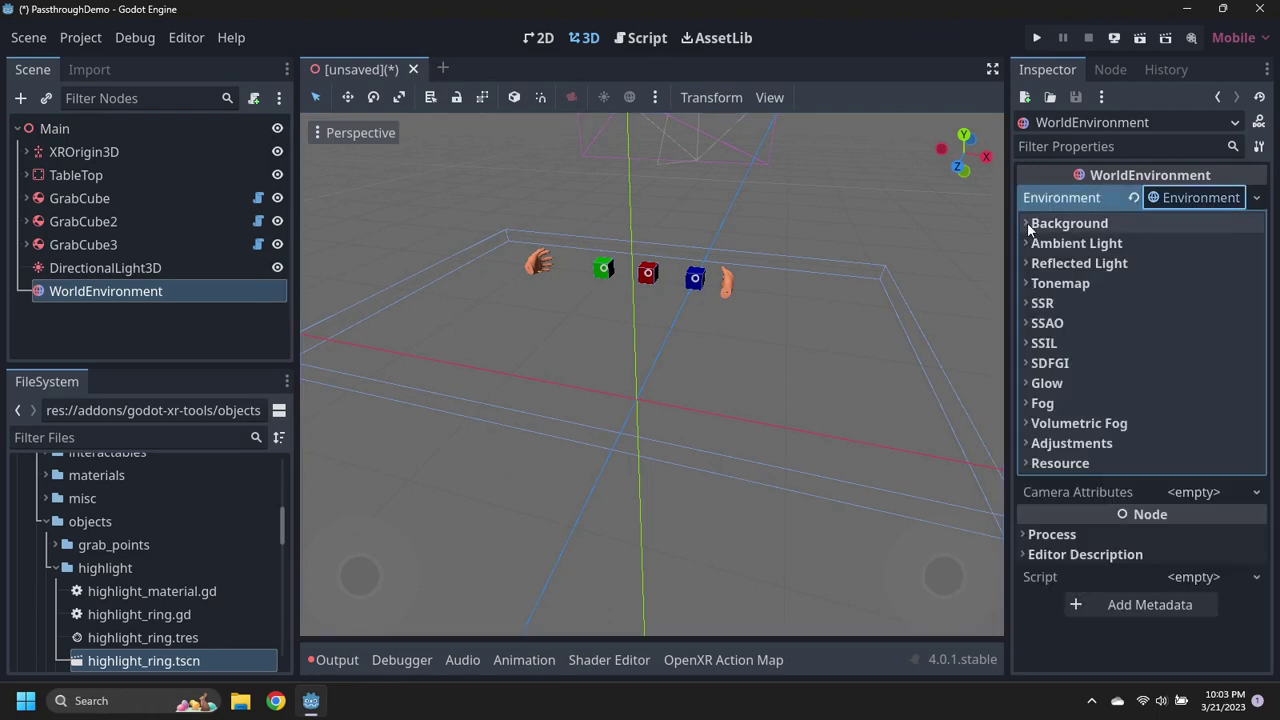
{"action": "left_click", "coordinate": [1170, 223]}
{"action": "left_click", "coordinate": [1188, 246]}
{"action": "left_click", "coordinate": [1180, 294]}
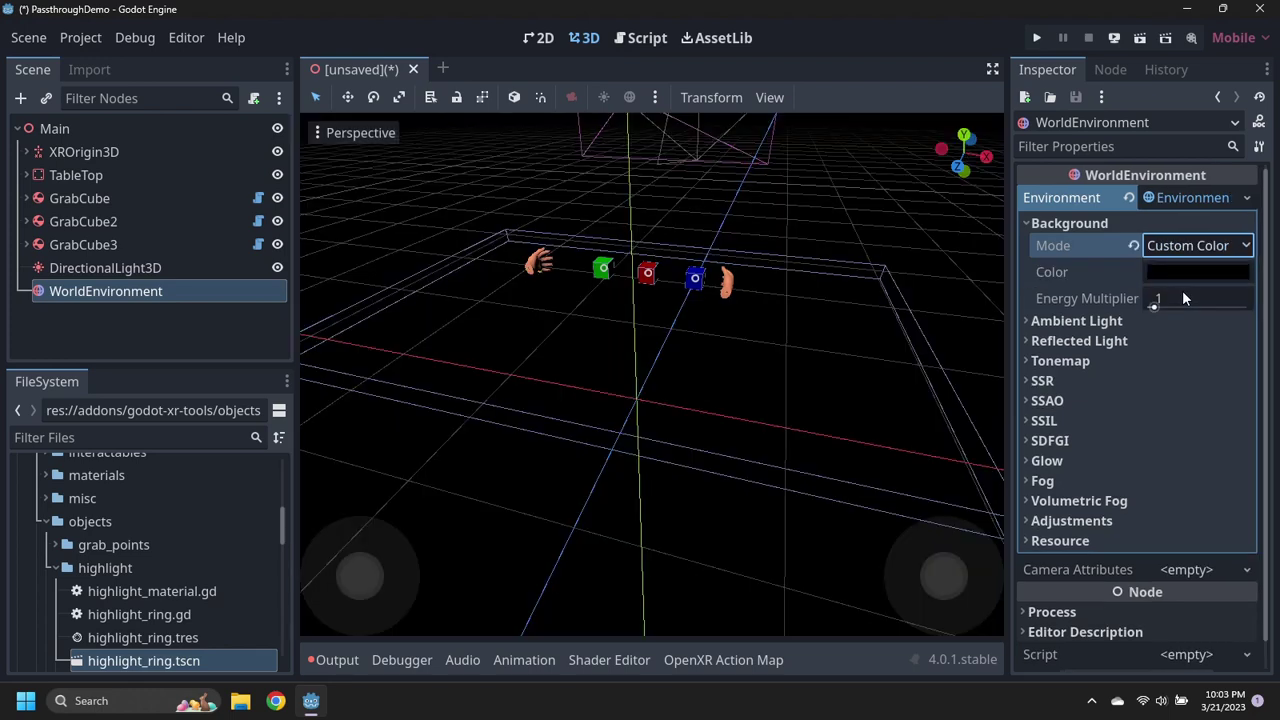
{"action": "left_click", "coordinate": [1188, 272]}
{"action": "left_click_drag", "start_coordinate": [1133, 364], "coordinate": [1036, 367]}
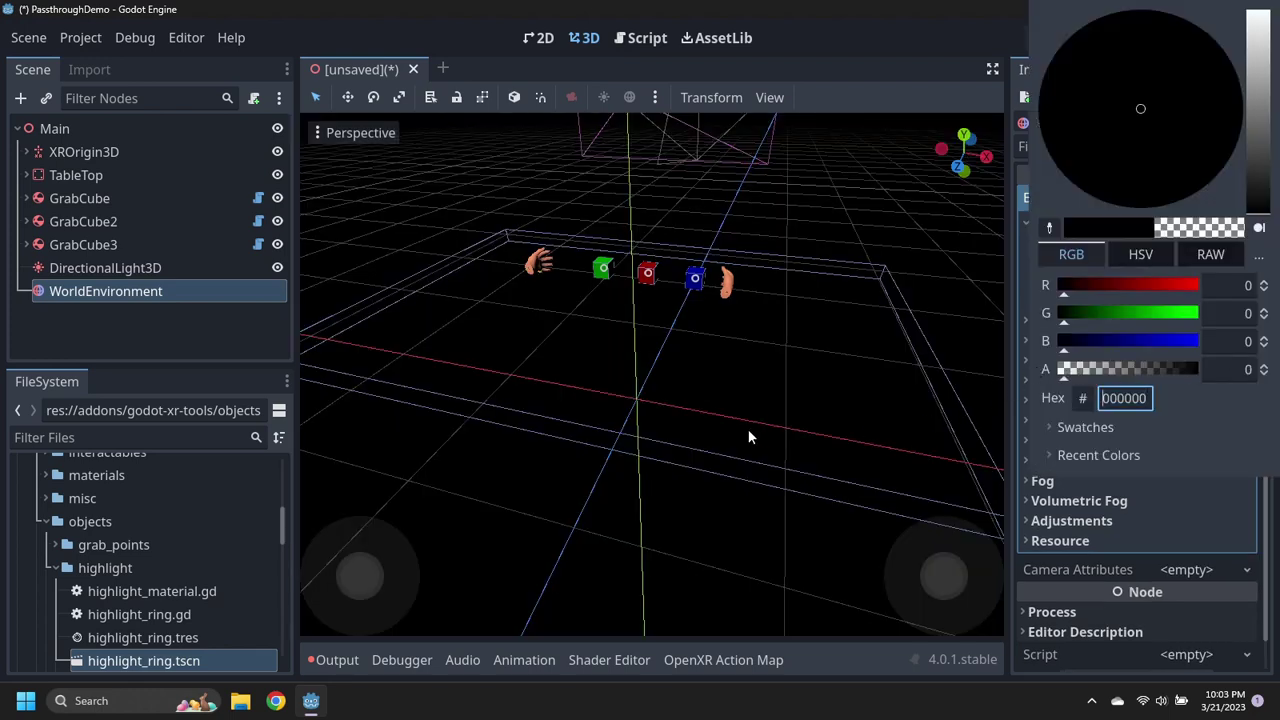
{"action": "left_click", "coordinate": [547, 535]}
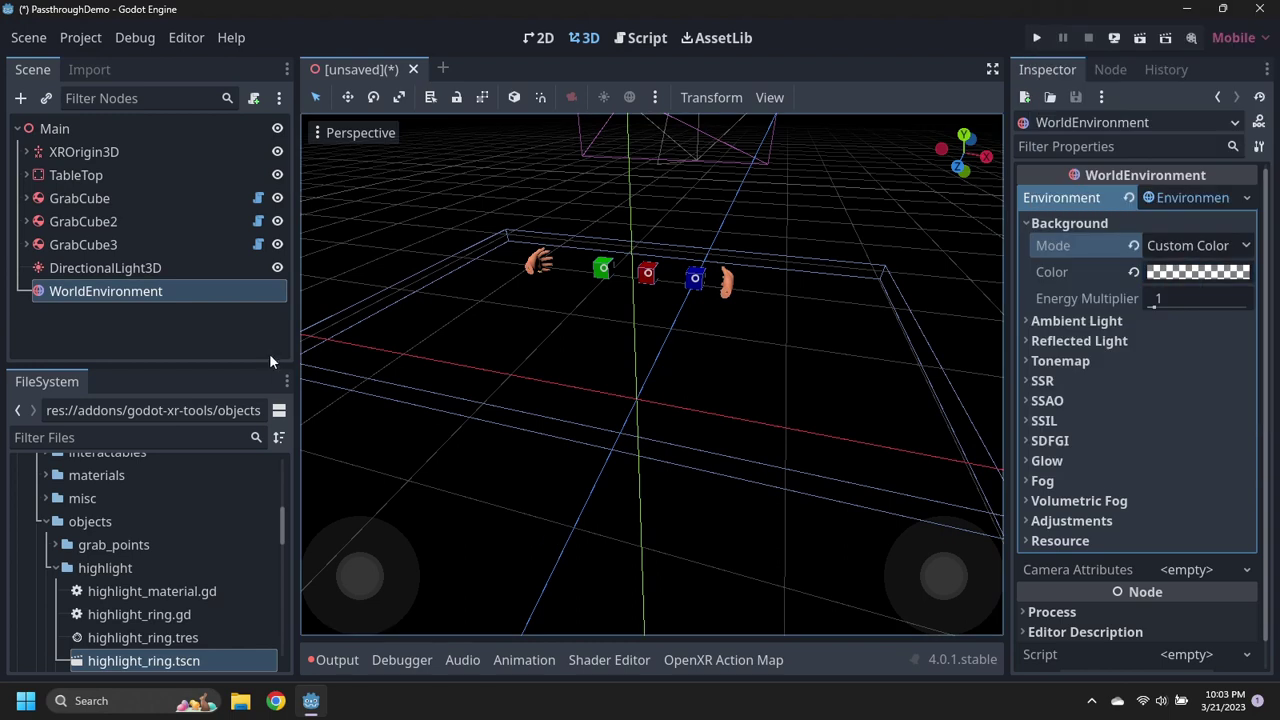
{"action": "left_click", "coordinate": [45, 521]}
- Drag addons/godot-xr-tools/xr/start_xr.tscn onto Main and enable its passthrough
{"action": "scroll", "coordinate": [98, 555], "scroll_direction": "down", "scroll_amount": 1}
{"action": "left_click", "coordinate": [45, 610]}
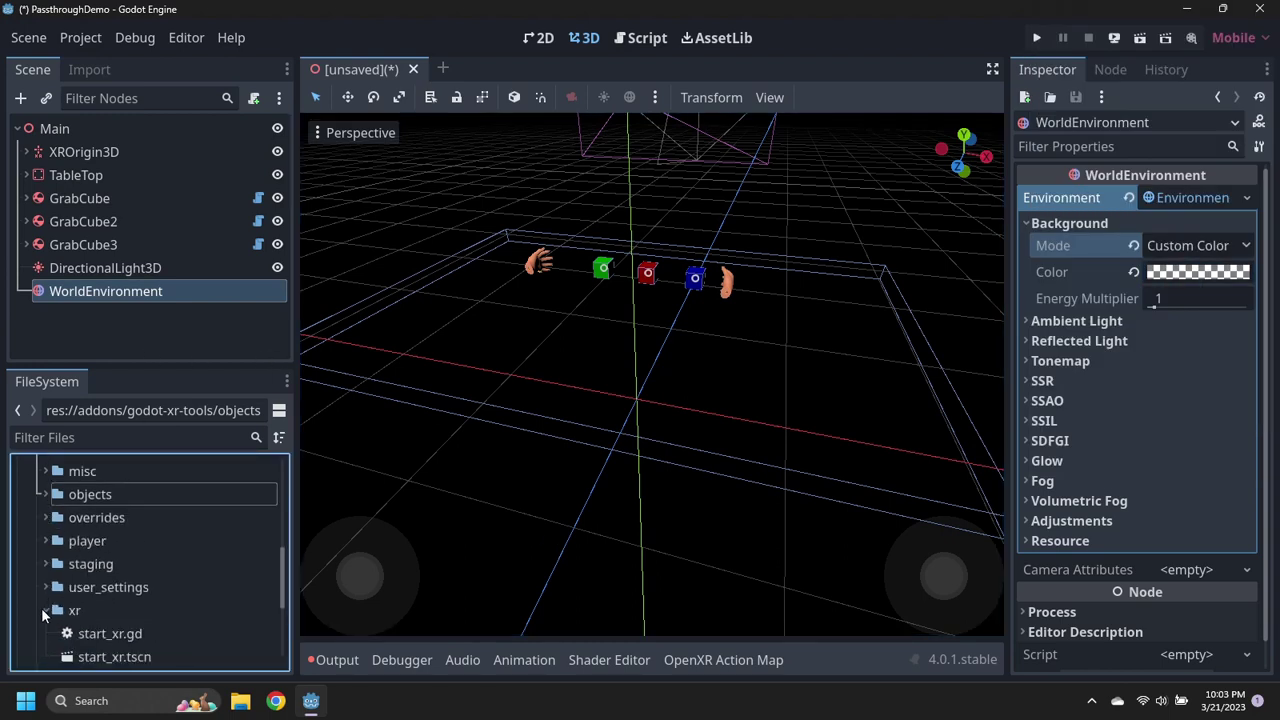
{"action": "scroll", "coordinate": [85, 592], "scroll_direction": "down", "scroll_amount": 1}
{"action": "left_click", "coordinate": [111, 630]}
{"action": "left_click_drag", "start_coordinate": [111, 625], "coordinate": [61, 129]}
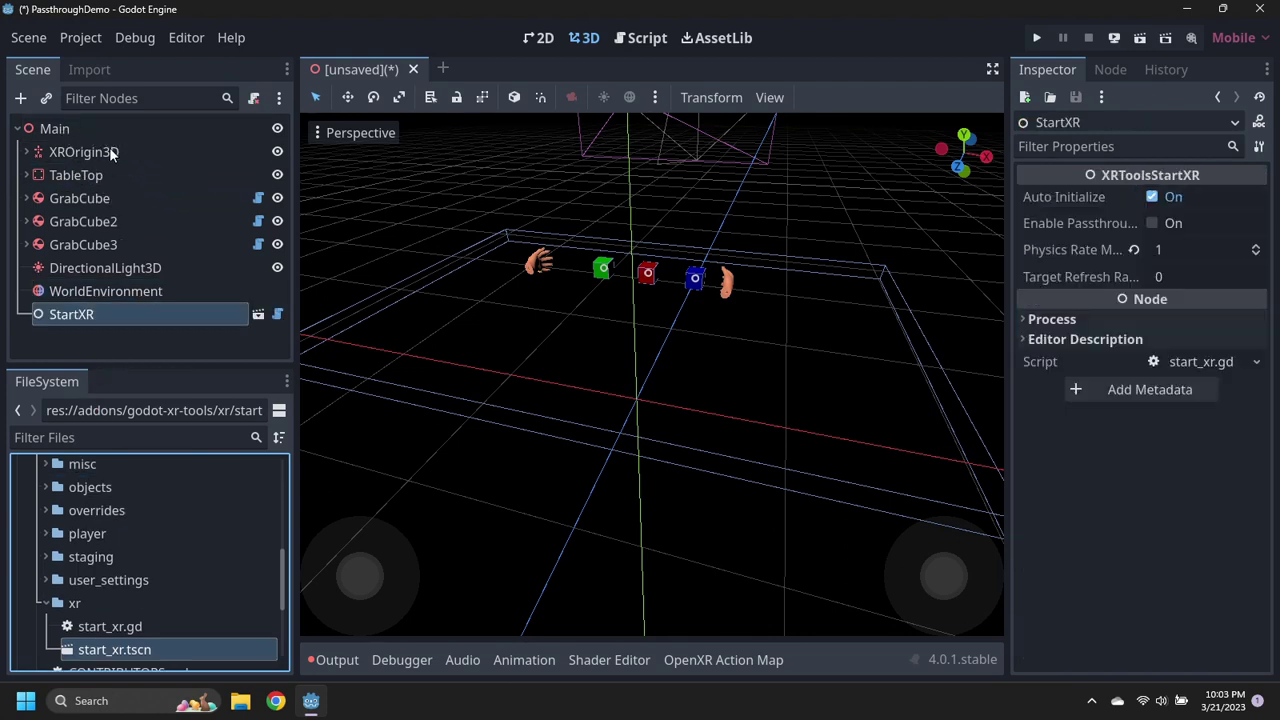
{"action": "left_click", "coordinate": [1159, 222]}
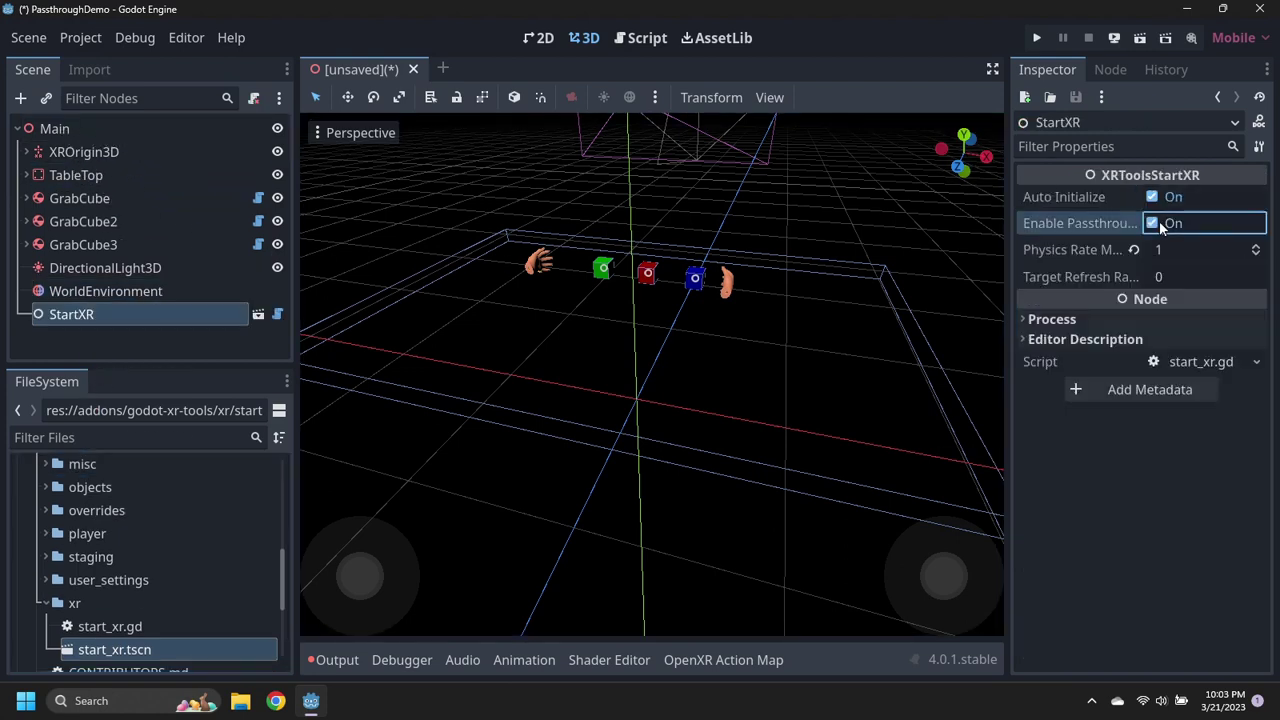
- Save the current scene as main.tscn
{"action": "left_click", "coordinate": [38, 40]}
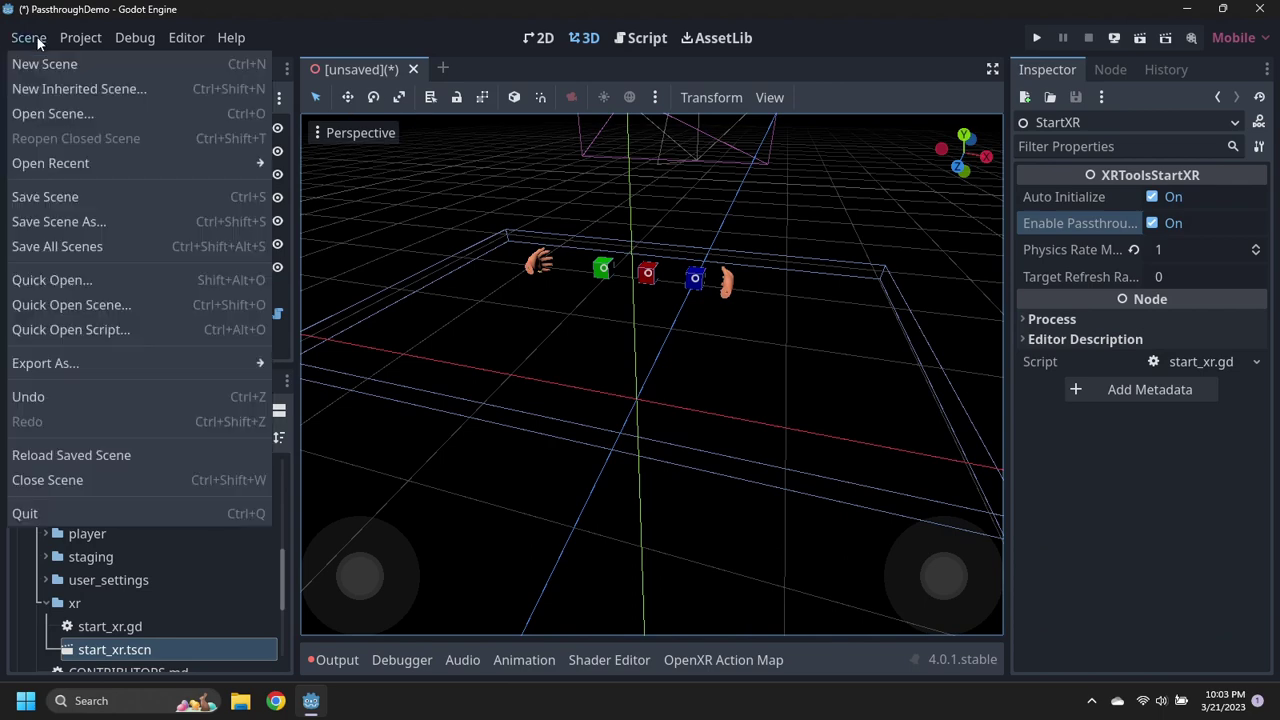
{"action": "left_click", "coordinate": [57, 196]}
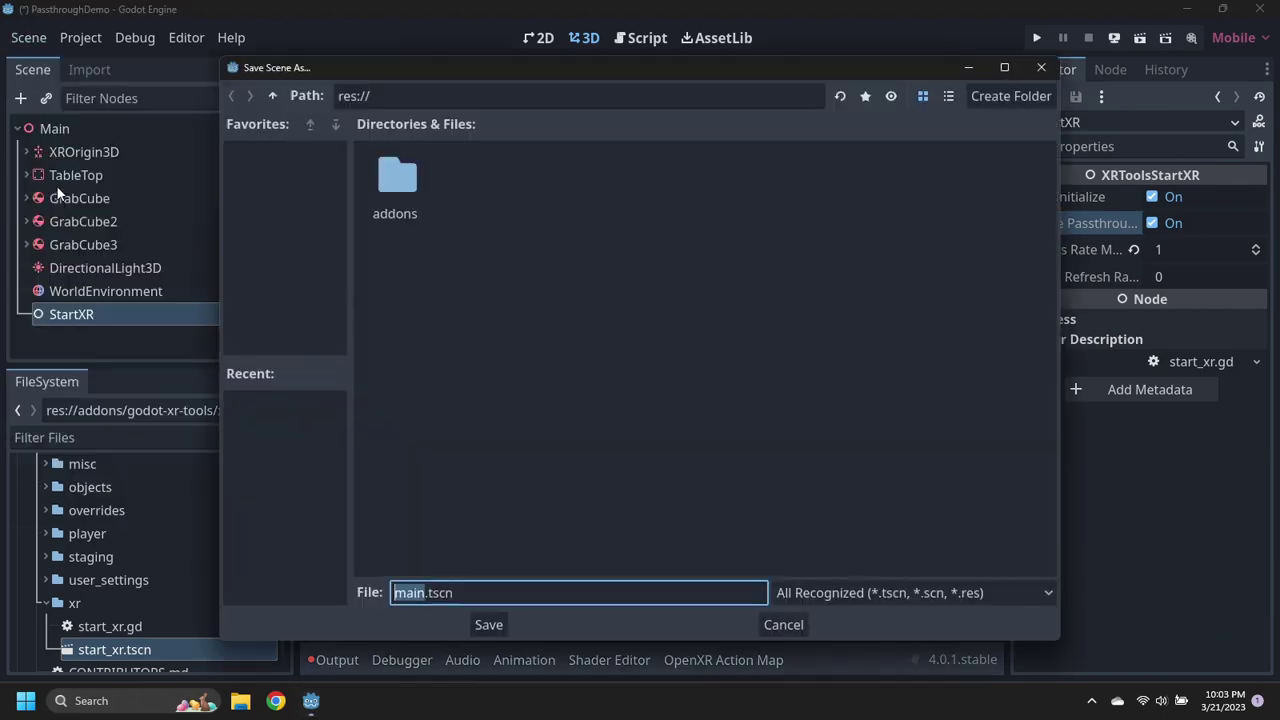
{"action": "left_click", "coordinate": [486, 625]}
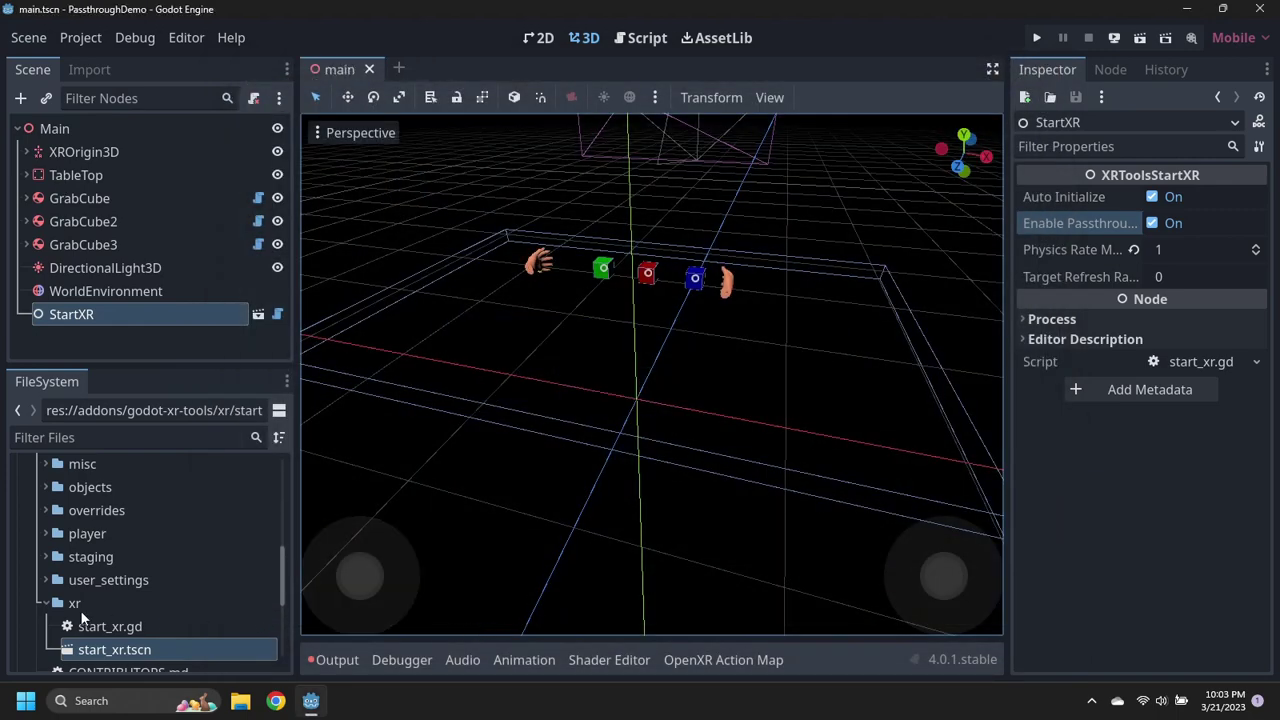
- Set main.tscn as the project's main scene from the FileSystem dock
{"action": "left_click", "coordinate": [45, 603]}
{"action": "scroll", "coordinate": [97, 585], "scroll_direction": "up", "scroll_amount": 5}
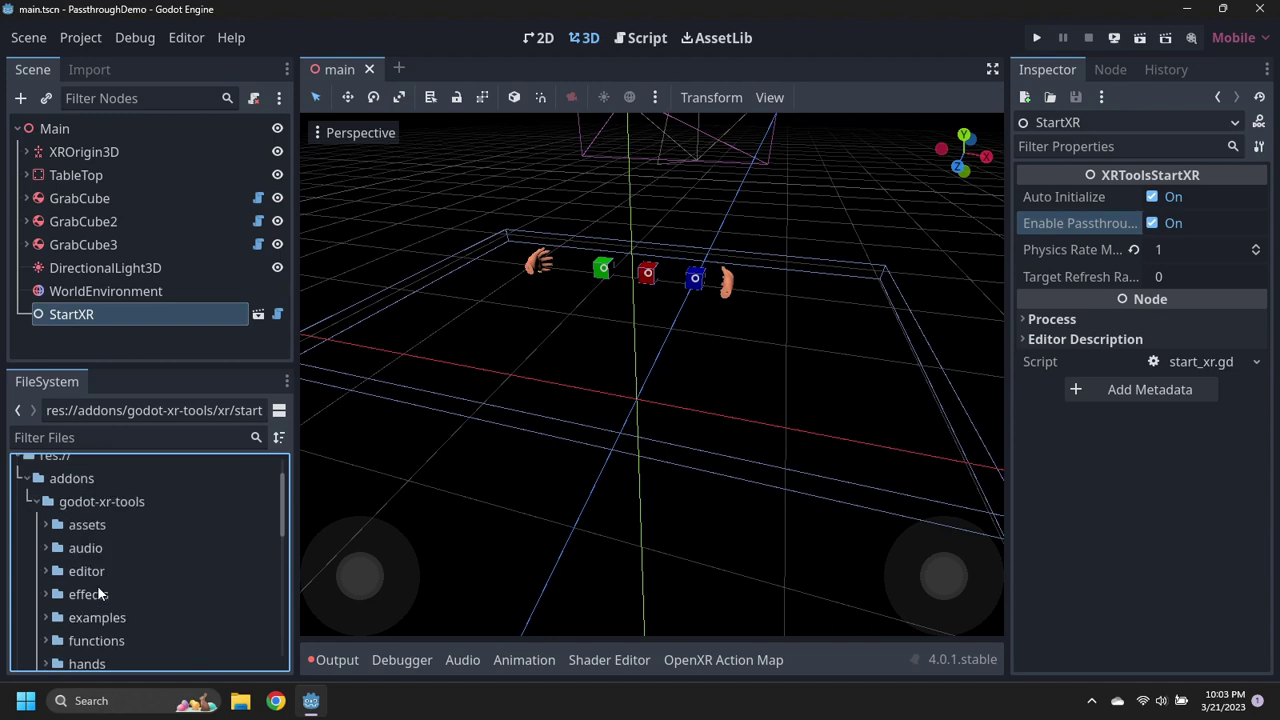
{"action": "scroll", "coordinate": [97, 594], "scroll_direction": "up", "scroll_amount": 2}
{"action": "left_click", "coordinate": [27, 512]}
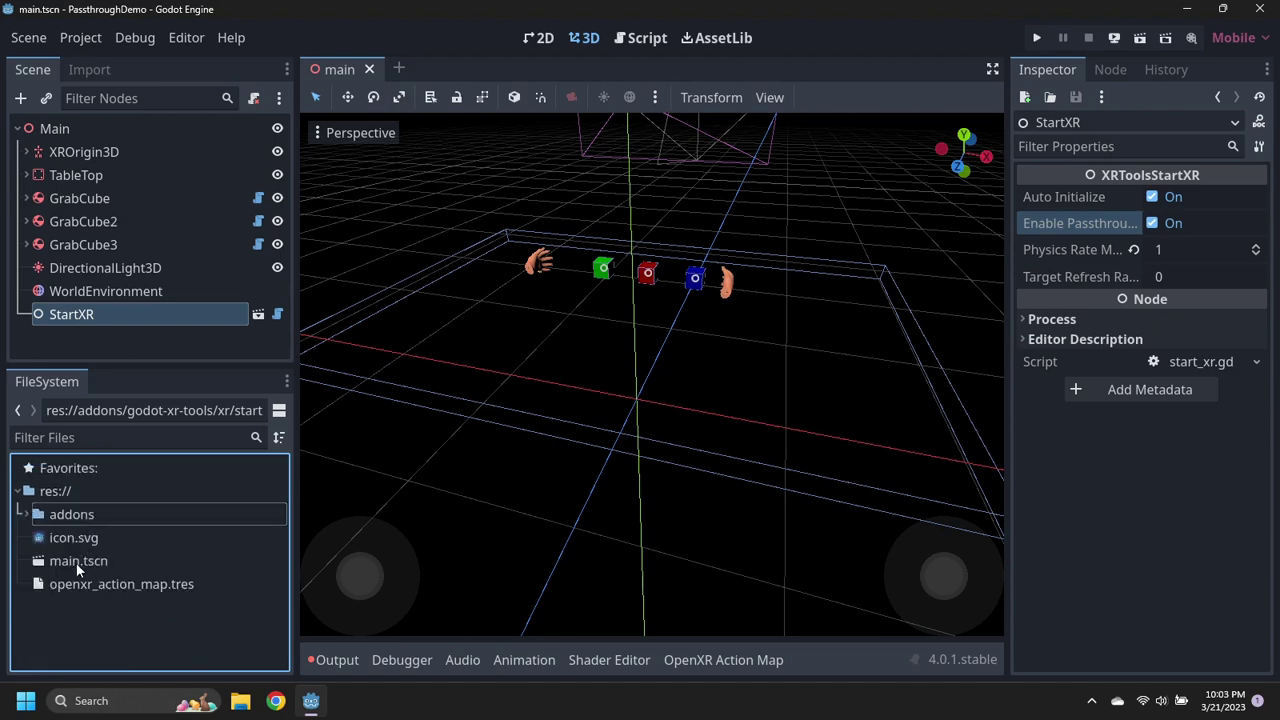
{"action": "left_click", "coordinate": [76, 562]}
{"action": "right_click", "coordinate": [76, 562]}
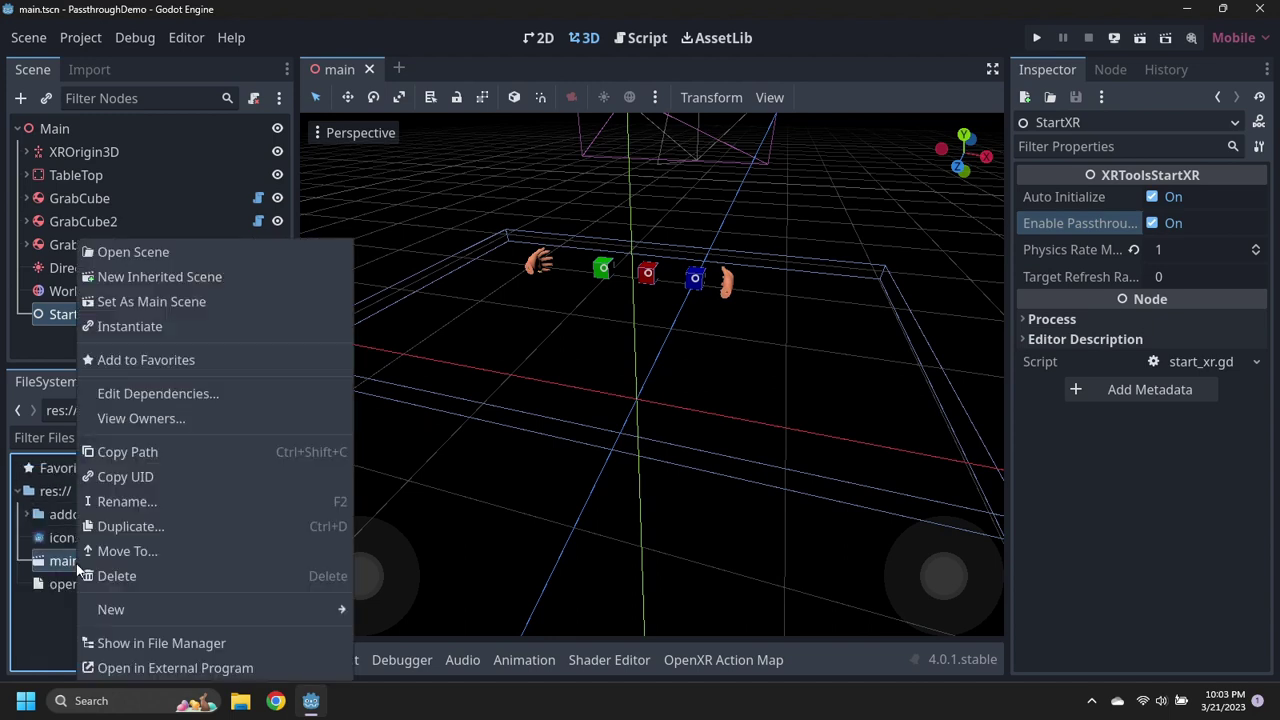
{"action": "left_click", "coordinate": [193, 303]}
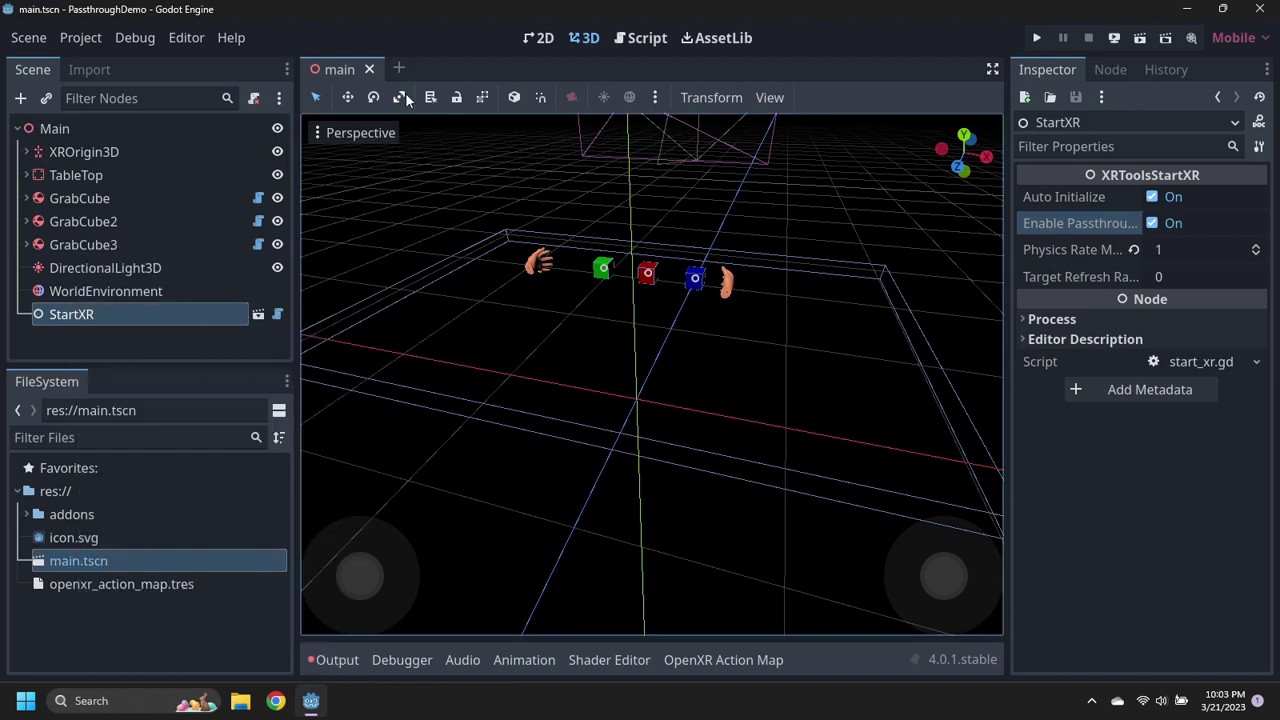
- Install the Android build template from the Project menu and confirm
{"action": "left_click", "coordinate": [79, 39]}
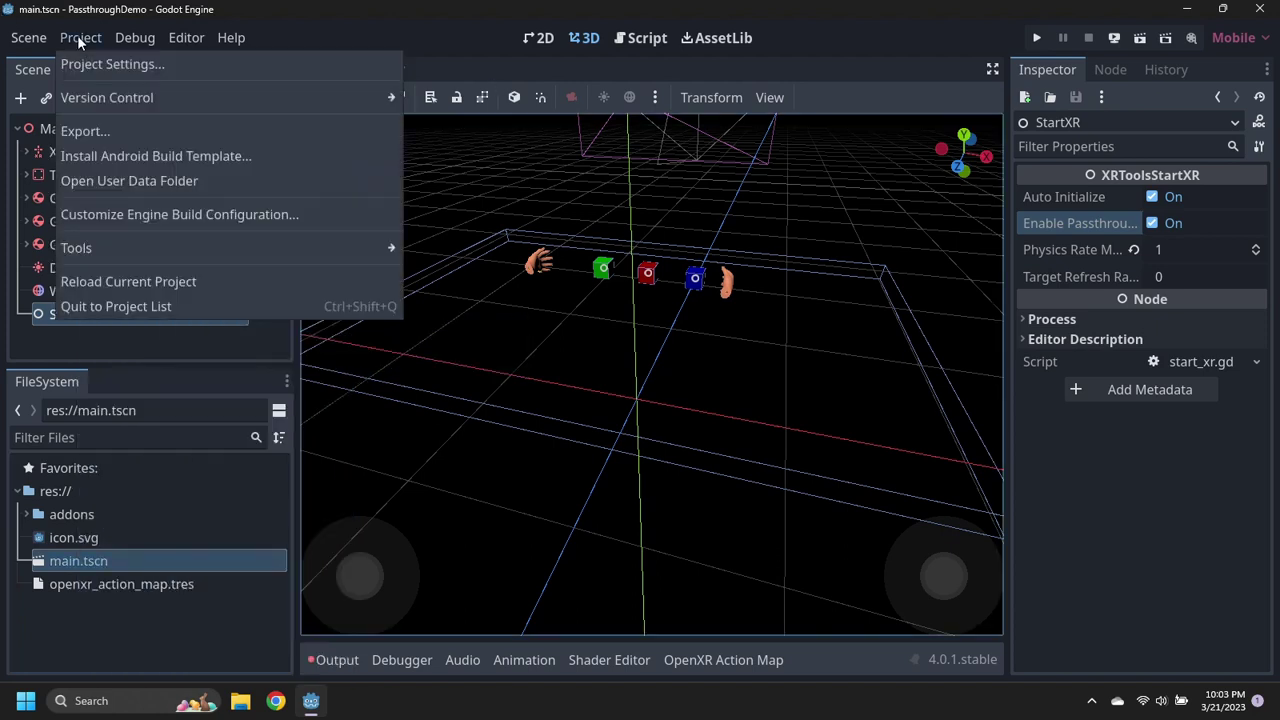
{"action": "left_click", "coordinate": [134, 158]}
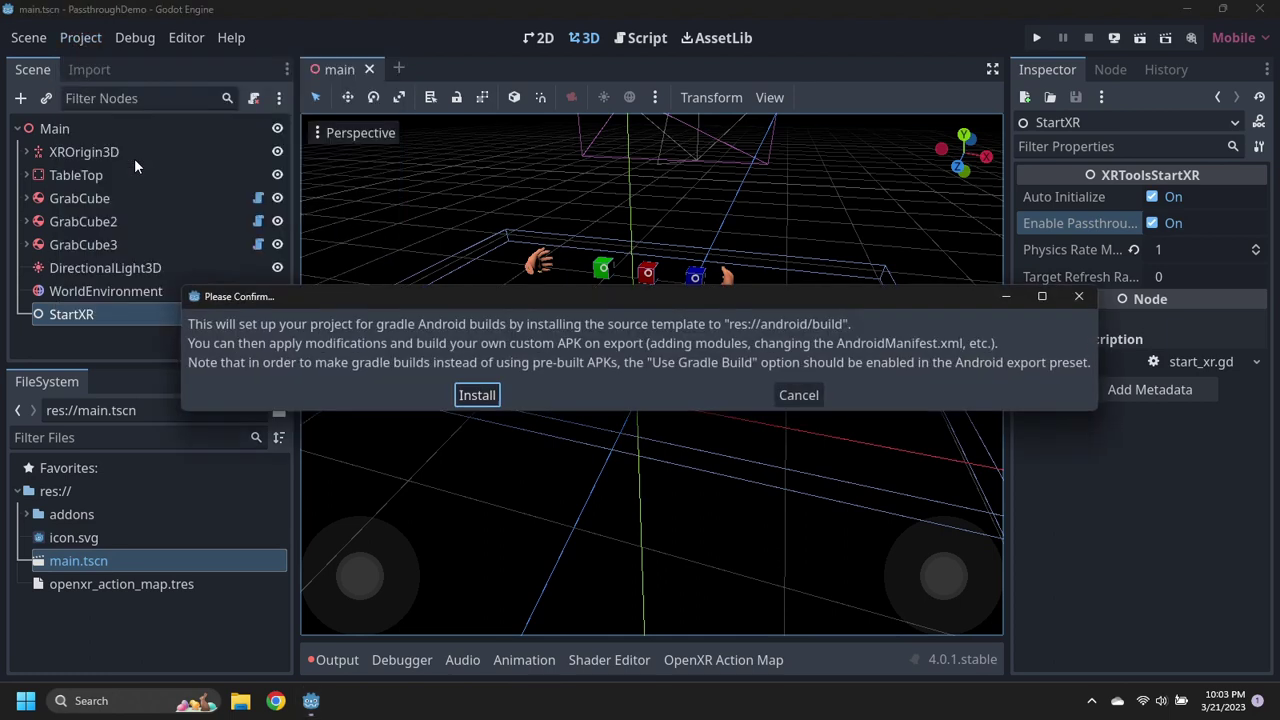
{"action": "left_click", "coordinate": [477, 395]}
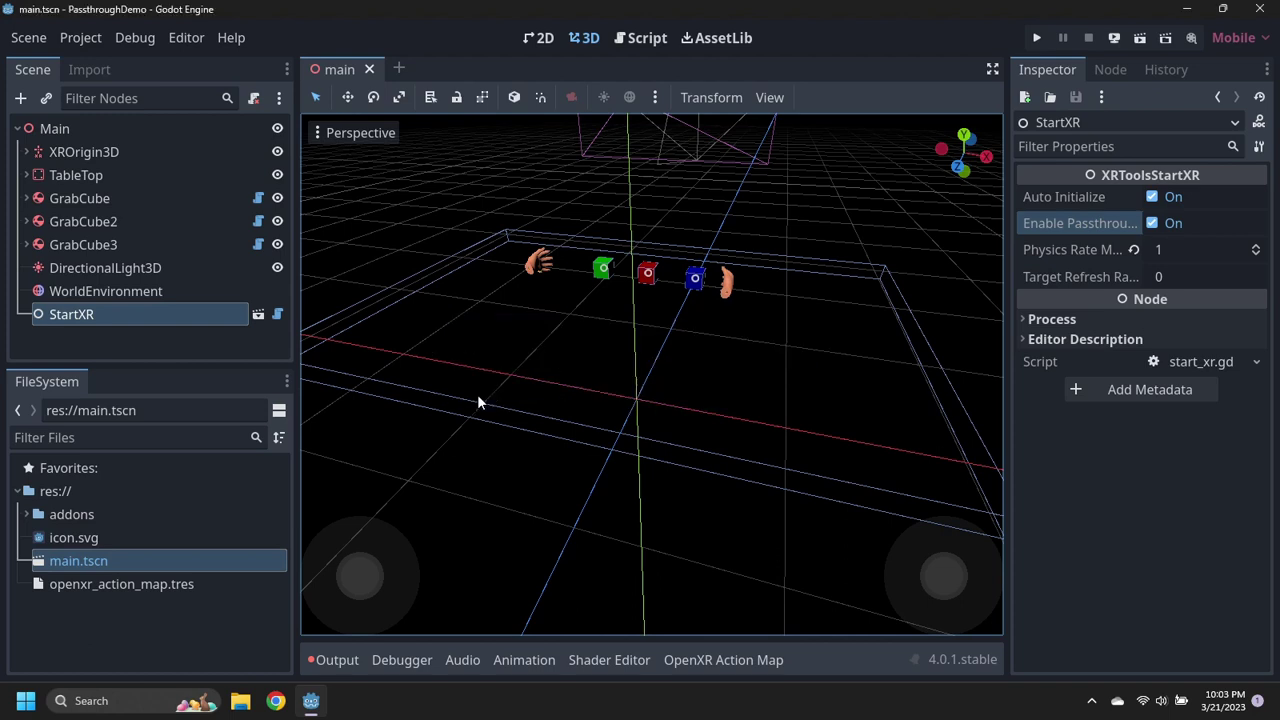
{"action": "left_click", "coordinate": [726, 39]}
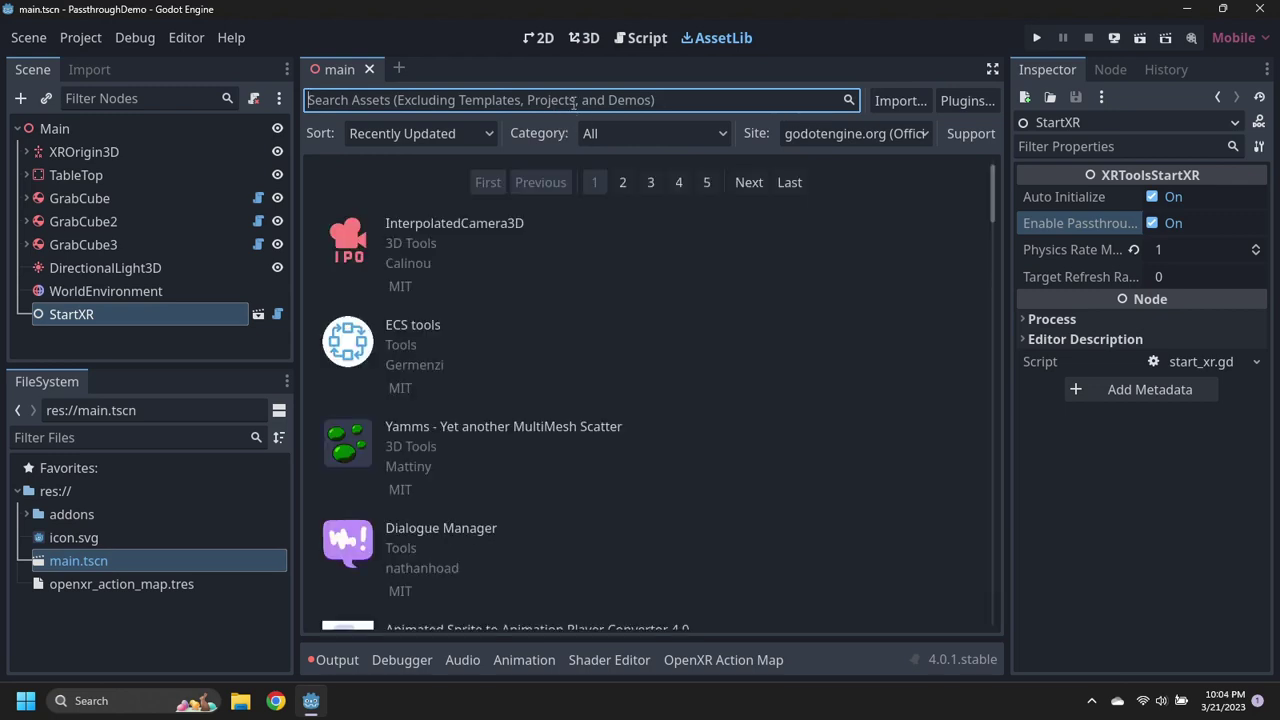
- Search AssetLib for 'godot xr', then download and install Godot XR Android OpenXR Loaders
{"action": "type", "text": "godot xr"}
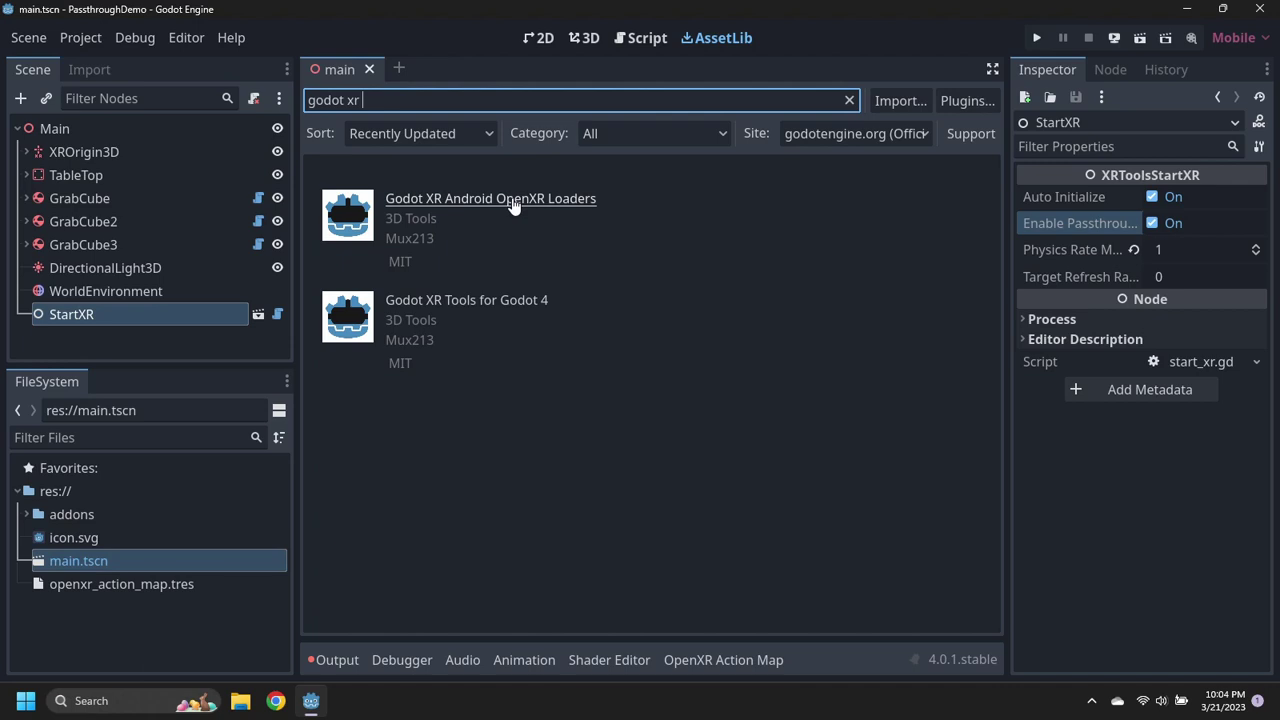
{"action": "left_click", "coordinate": [512, 202]}
{"action": "left_click", "coordinate": [491, 546]}
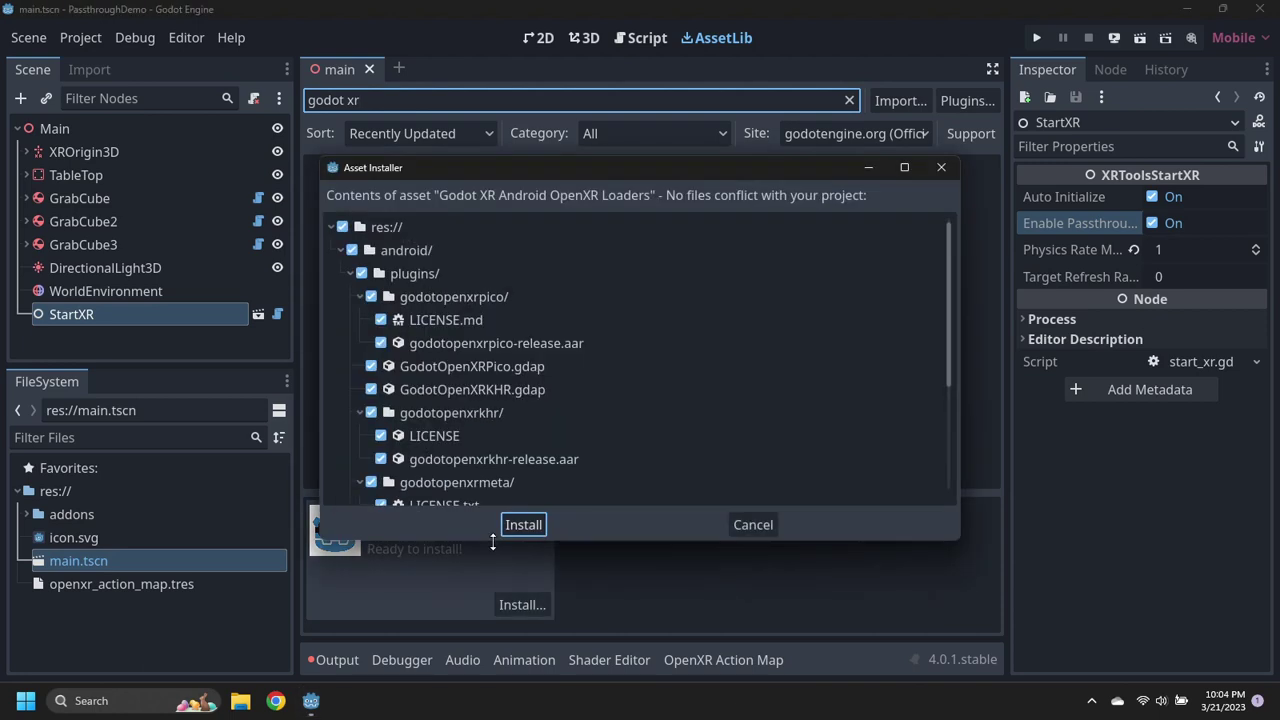
{"action": "left_click", "coordinate": [517, 530]}
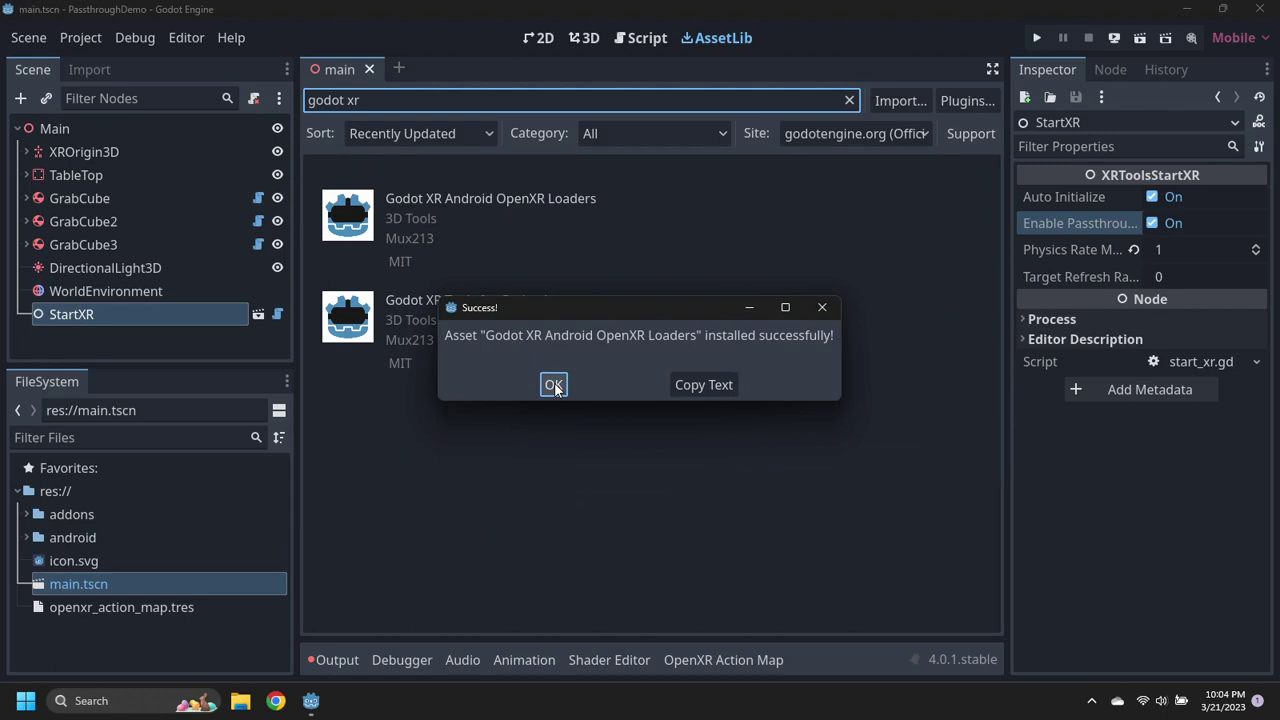
{"action": "left_click", "coordinate": [554, 386]}
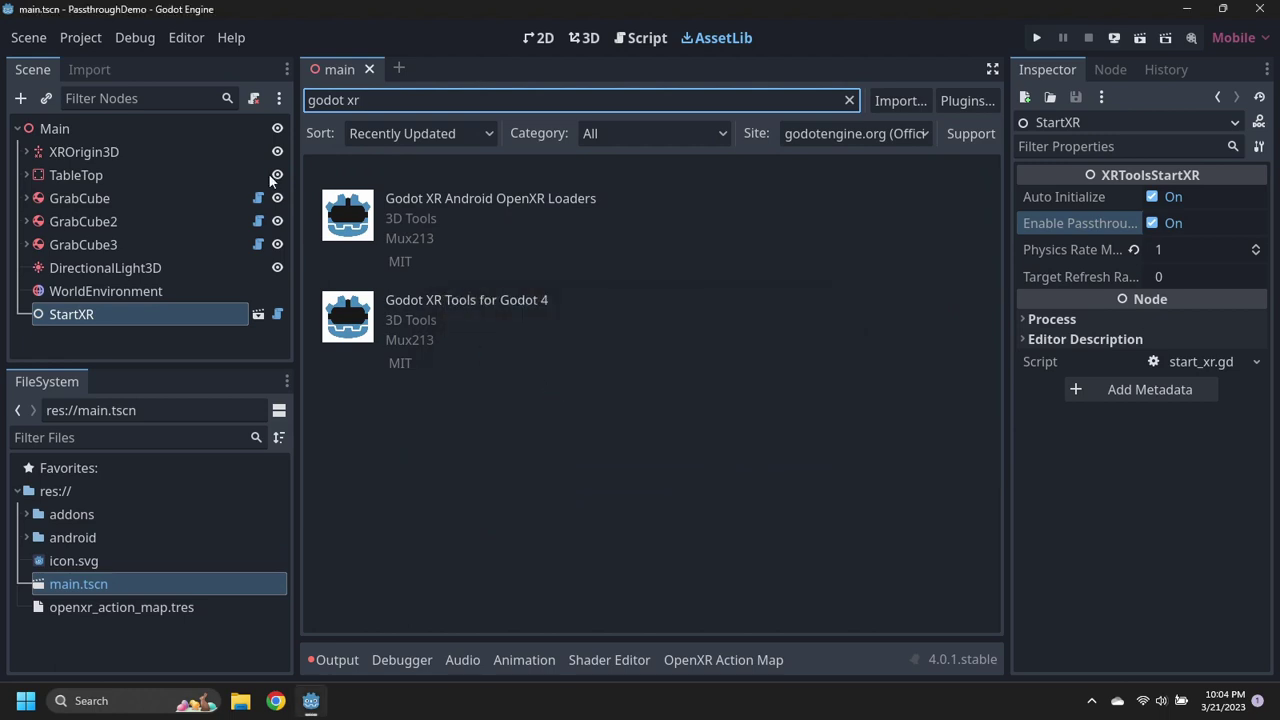
- Create a new Android export preset named 'Android Quest'
{"action": "left_click", "coordinate": [70, 40]}
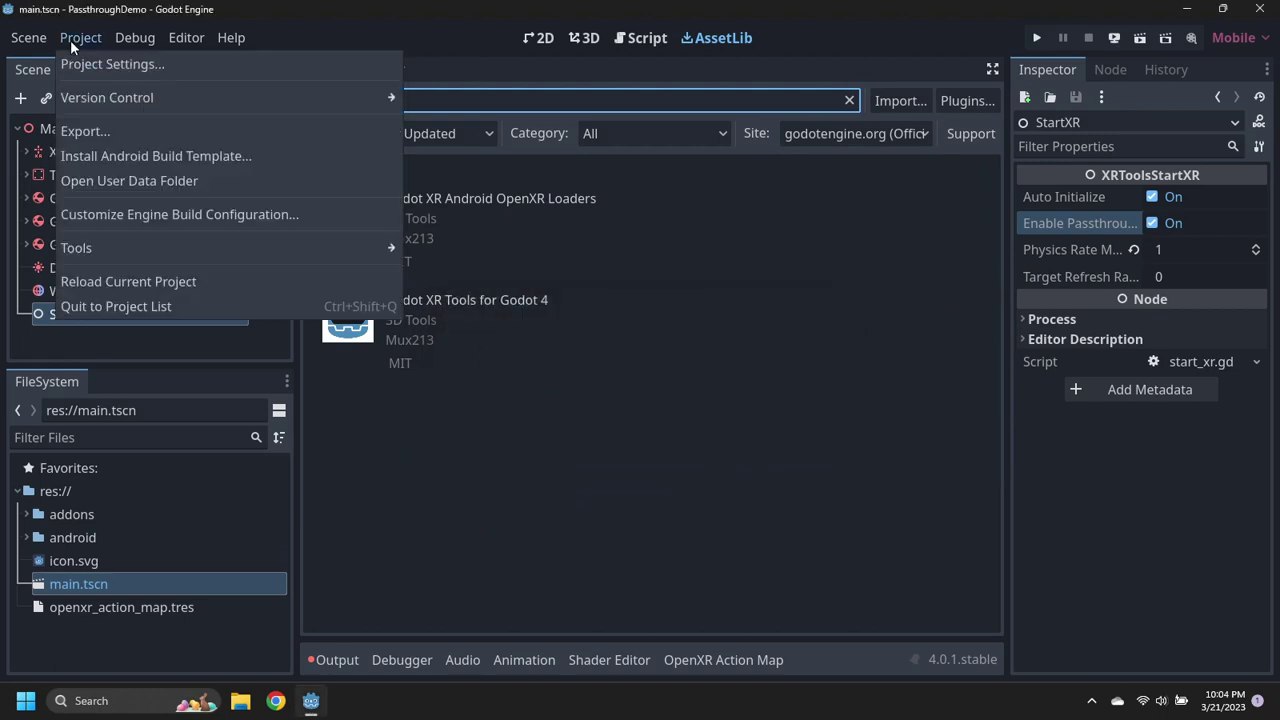
{"action": "left_click", "coordinate": [90, 124]}
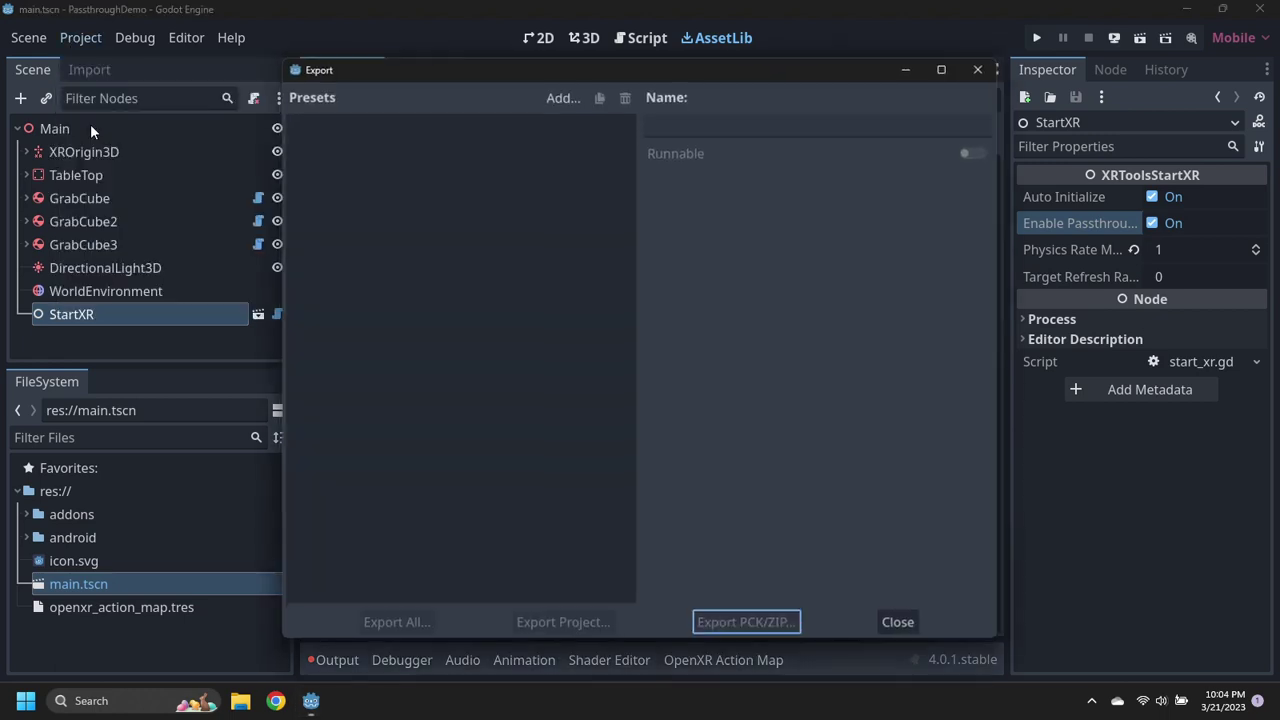
{"action": "left_click", "coordinate": [557, 95]}
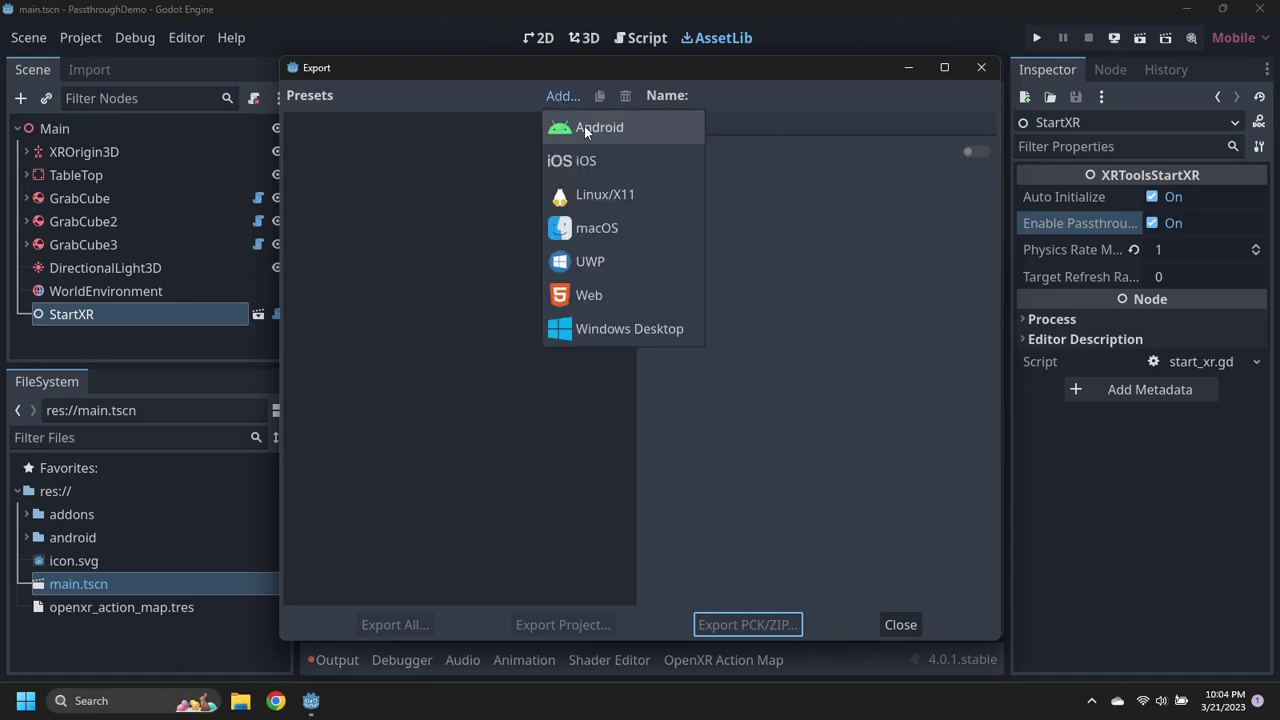
{"action": "left_click", "coordinate": [586, 128]}
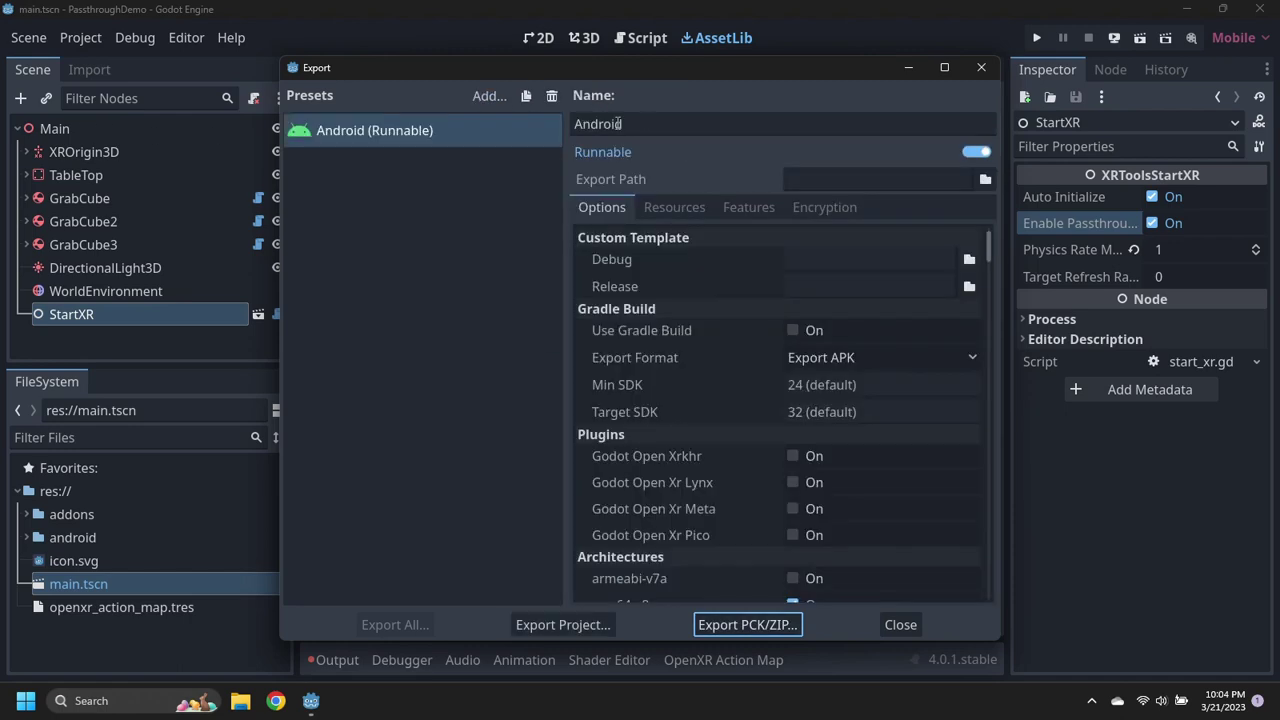
{"action": "left_click", "coordinate": [669, 125]}
{"action": "type", "text": "Quest"}
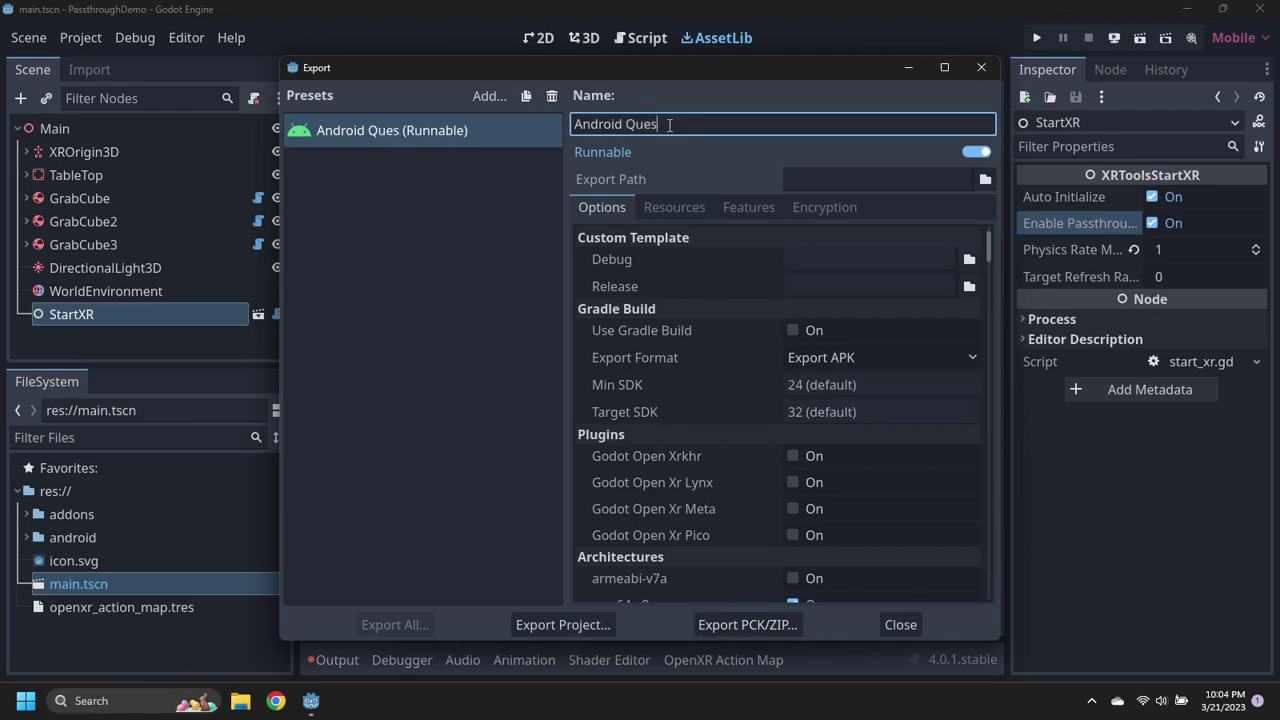
- Enable Gradle build and Godot Open Xr Meta, set XR Mode OpenXR and Passthrough Optional
{"action": "left_click", "coordinate": [797, 330]}
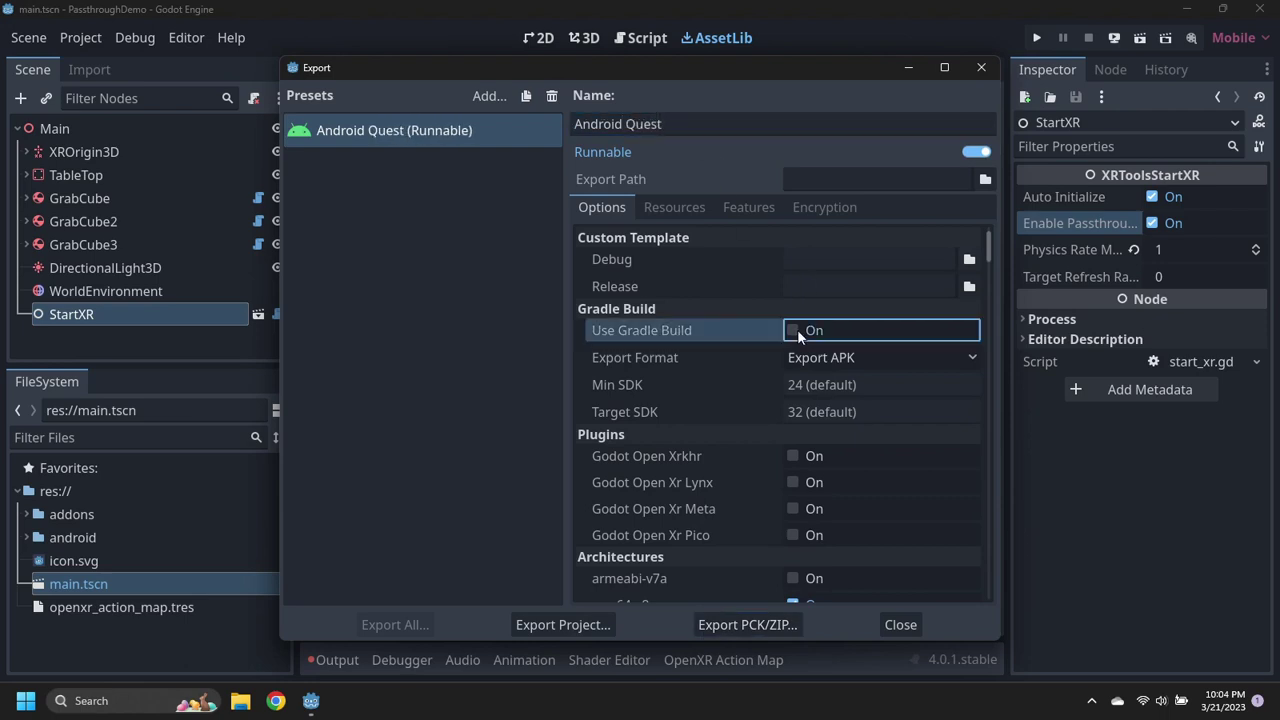
{"action": "left_click", "coordinate": [792, 509]}
{"action": "scroll", "coordinate": [878, 496], "scroll_direction": "down", "scroll_amount": 5}
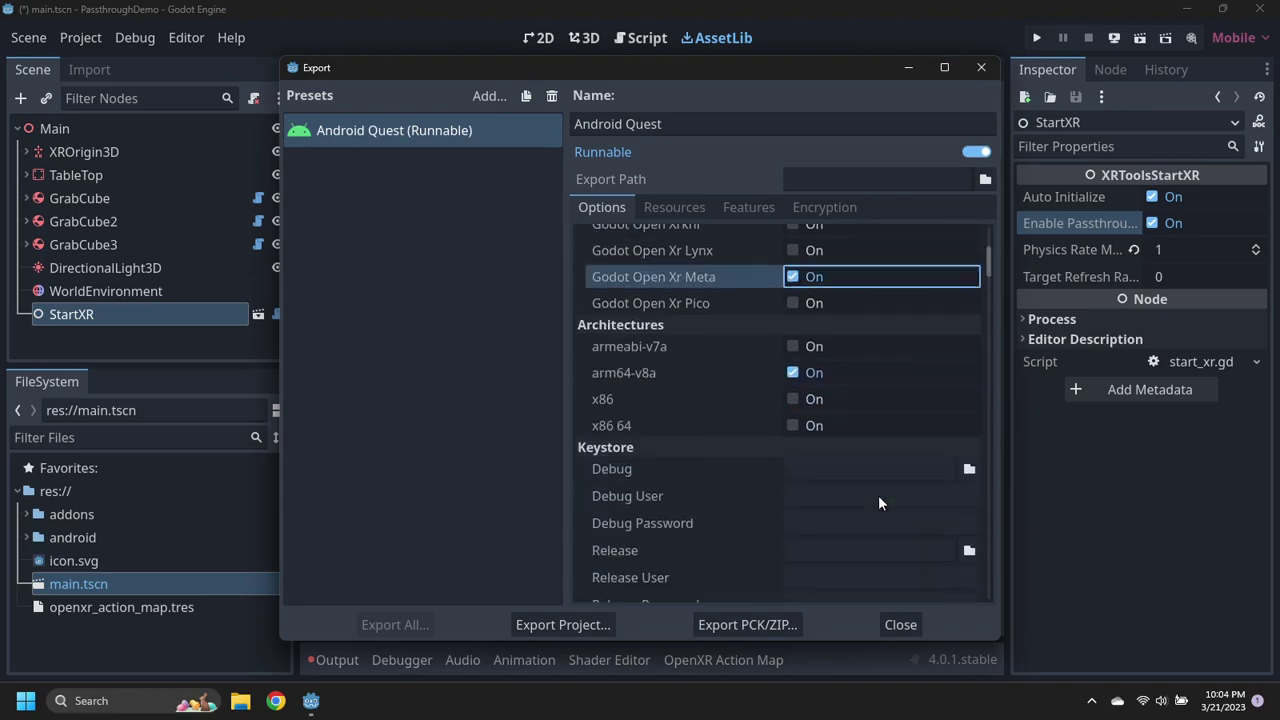
{"action": "scroll", "coordinate": [878, 502], "scroll_direction": "down", "scroll_amount": 9}
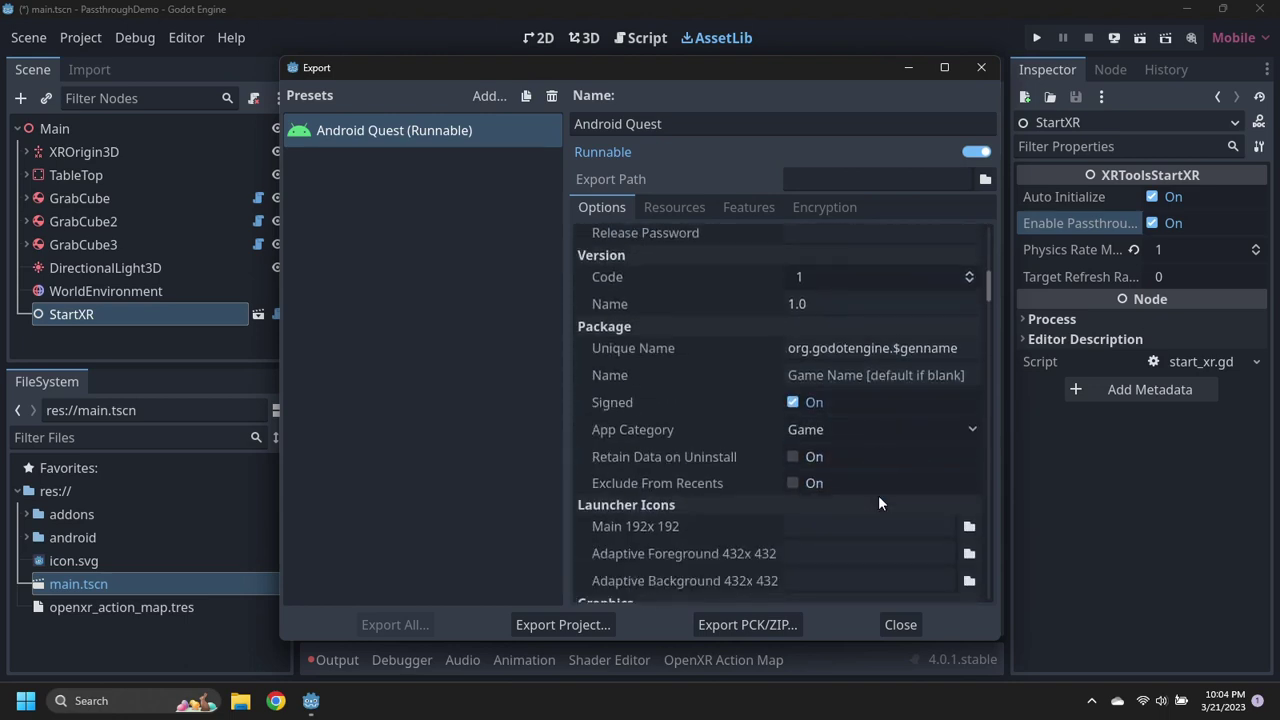
{"action": "scroll", "coordinate": [878, 503], "scroll_direction": "down", "scroll_amount": 4}
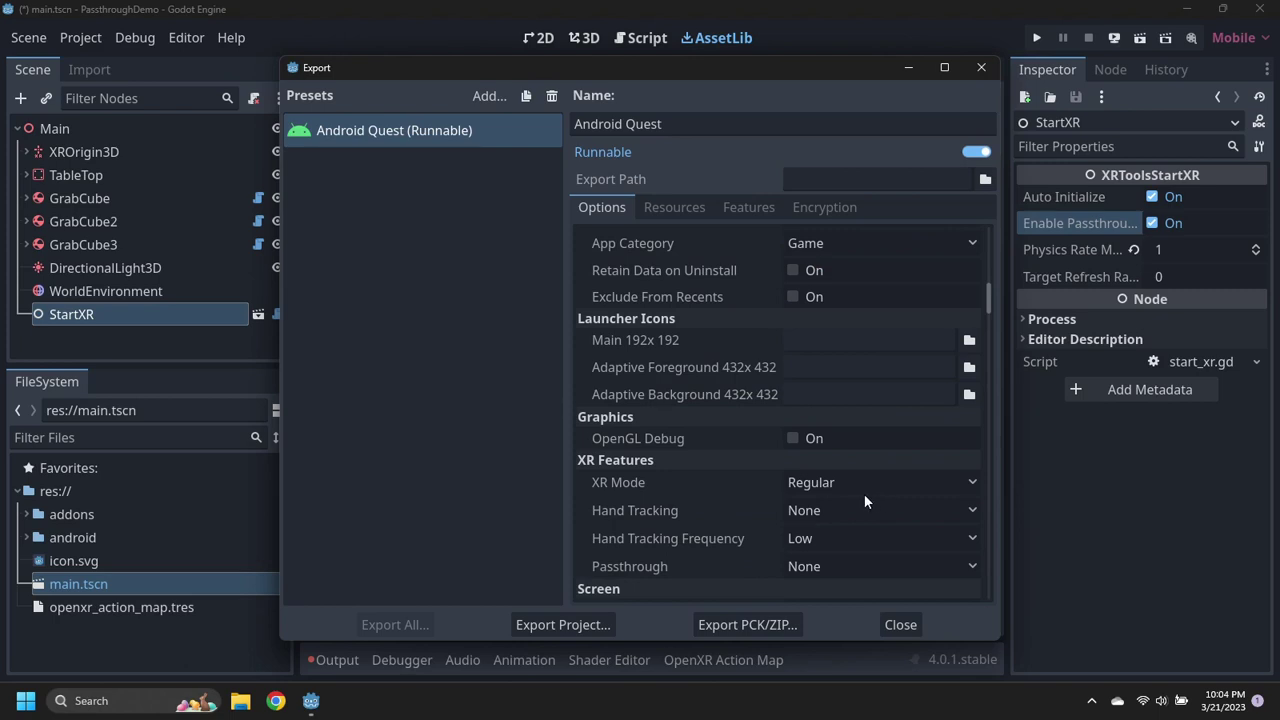
{"action": "left_click", "coordinate": [861, 485]}
{"action": "left_click", "coordinate": [843, 534]}
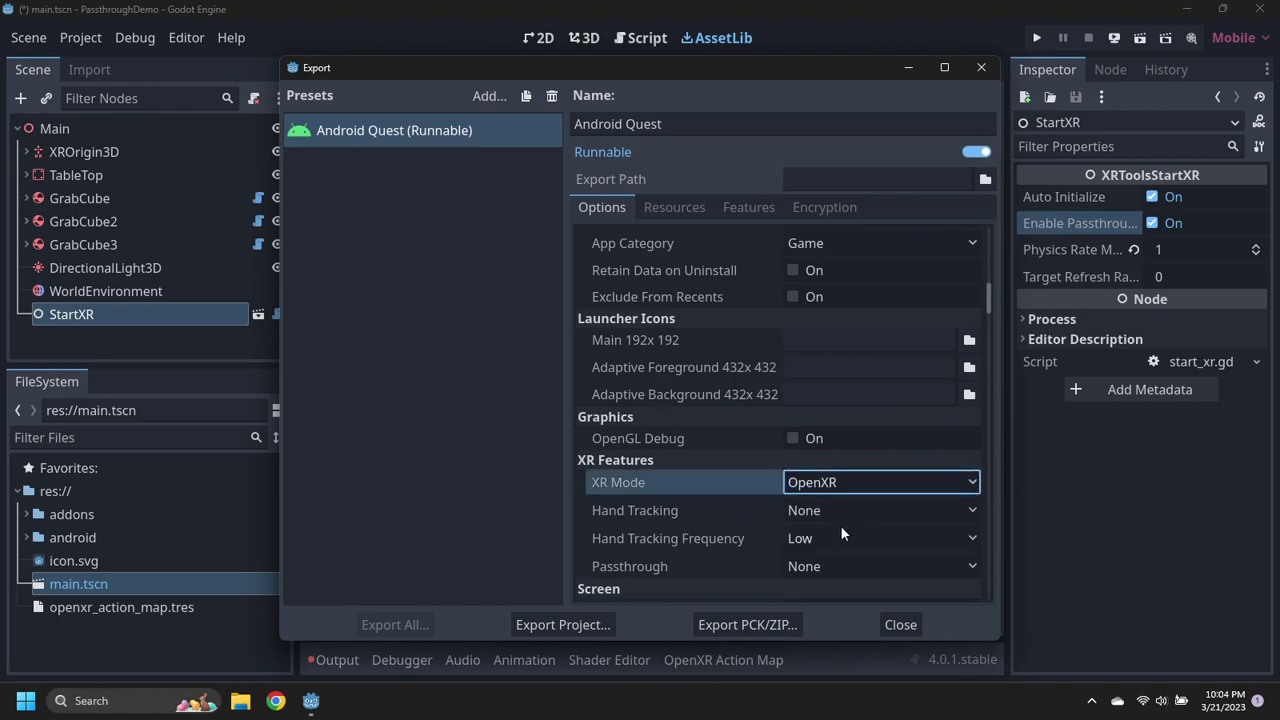
{"action": "left_click", "coordinate": [847, 564]}
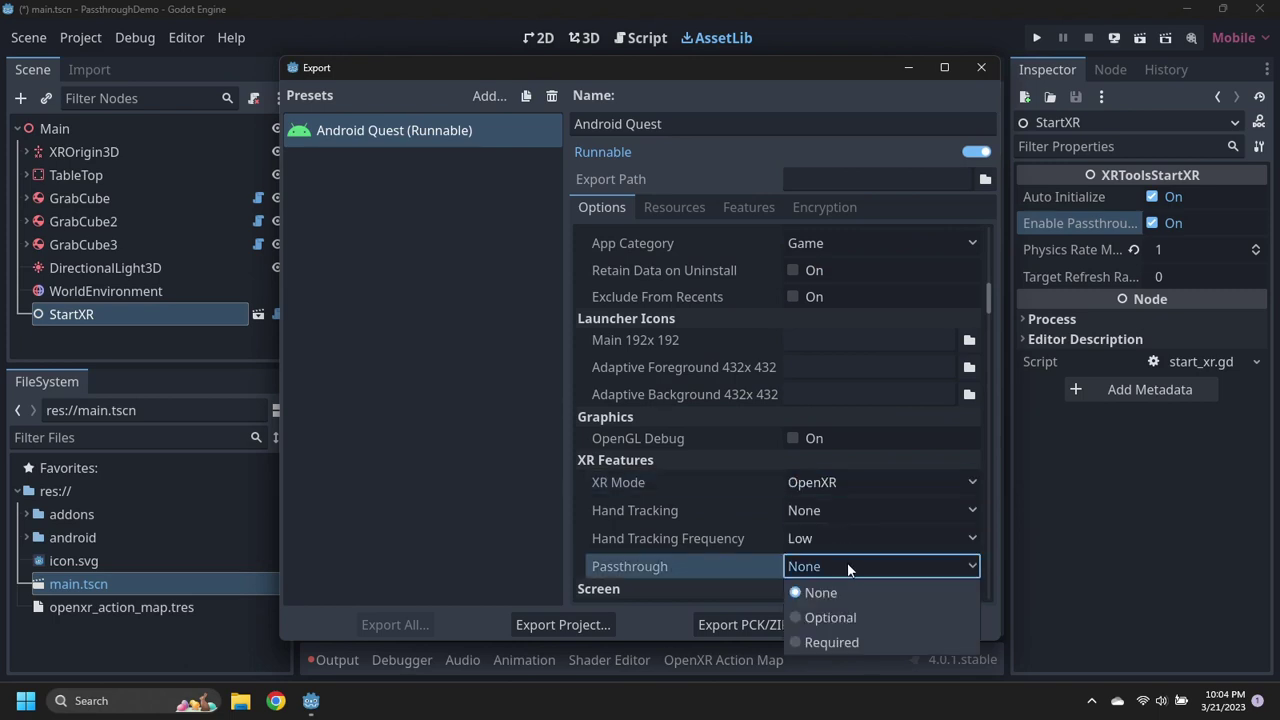
{"action": "left_click", "coordinate": [809, 618]}
{"action": "left_click", "coordinate": [901, 624]}
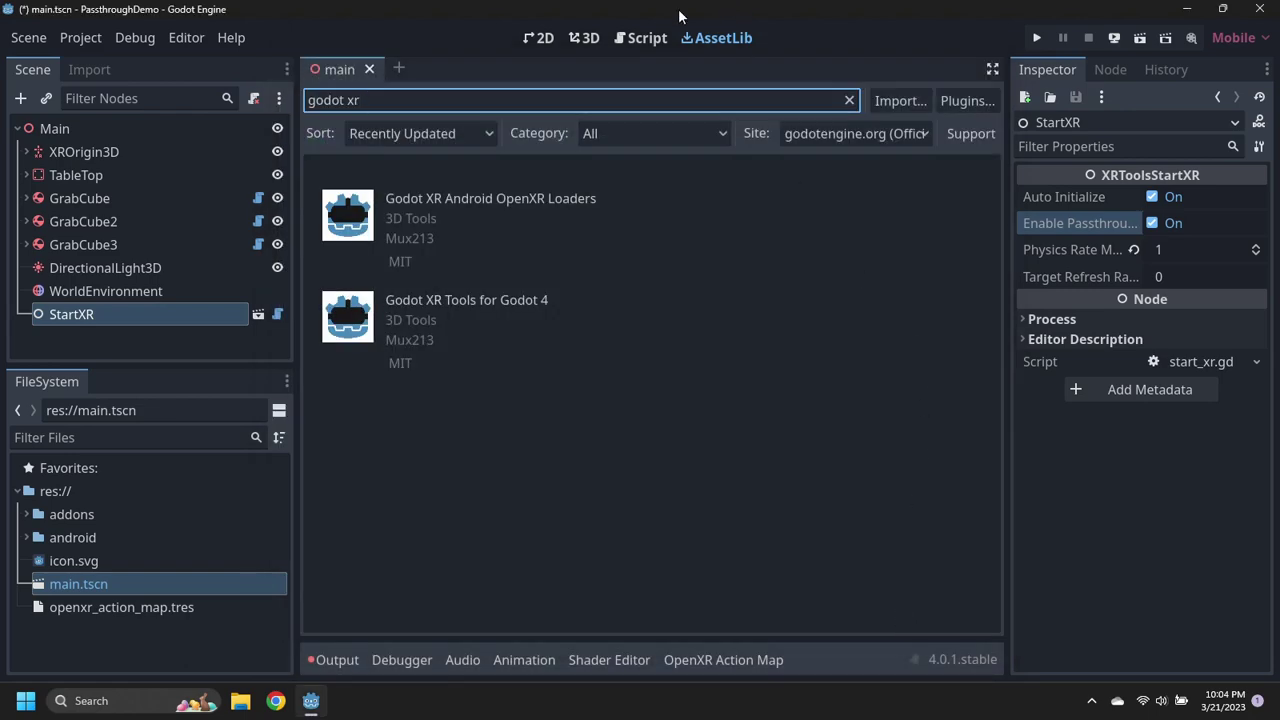
- Deploy and run the project on the Oculus Quest 2 via remote debug
{"action": "left_click", "coordinate": [584, 37]}
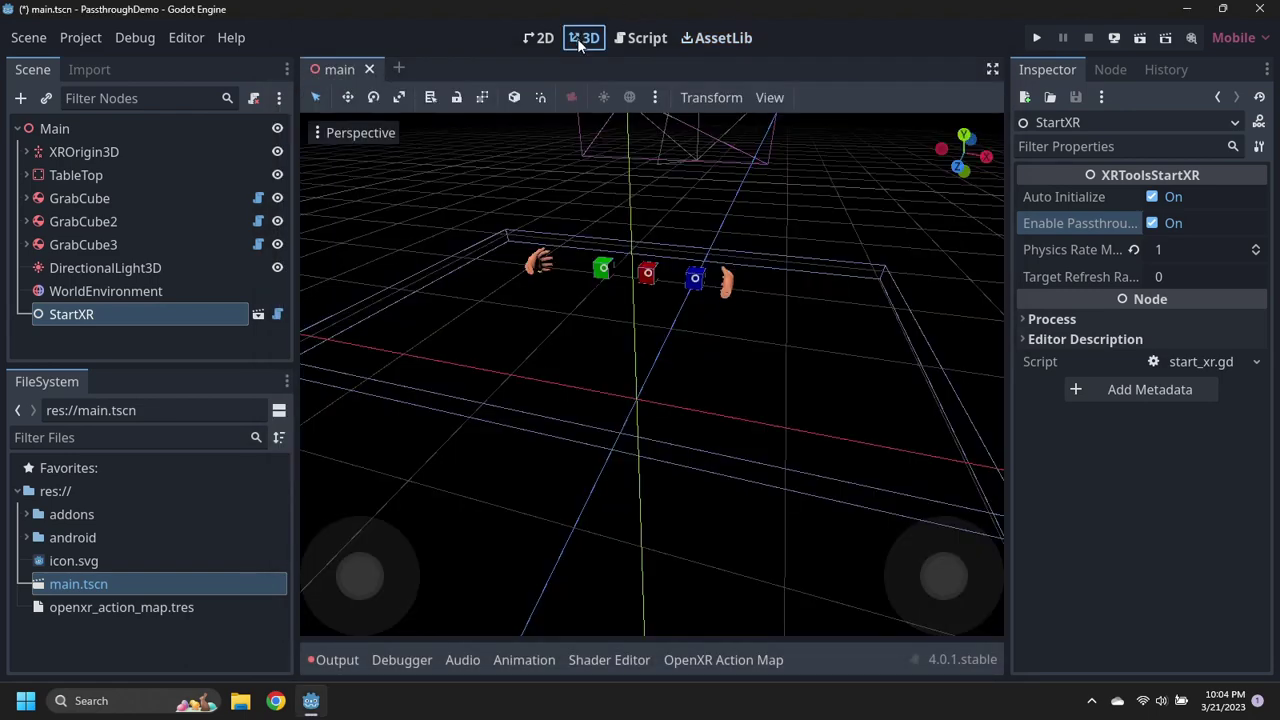
{"action": "left_click", "coordinate": [1115, 39]}
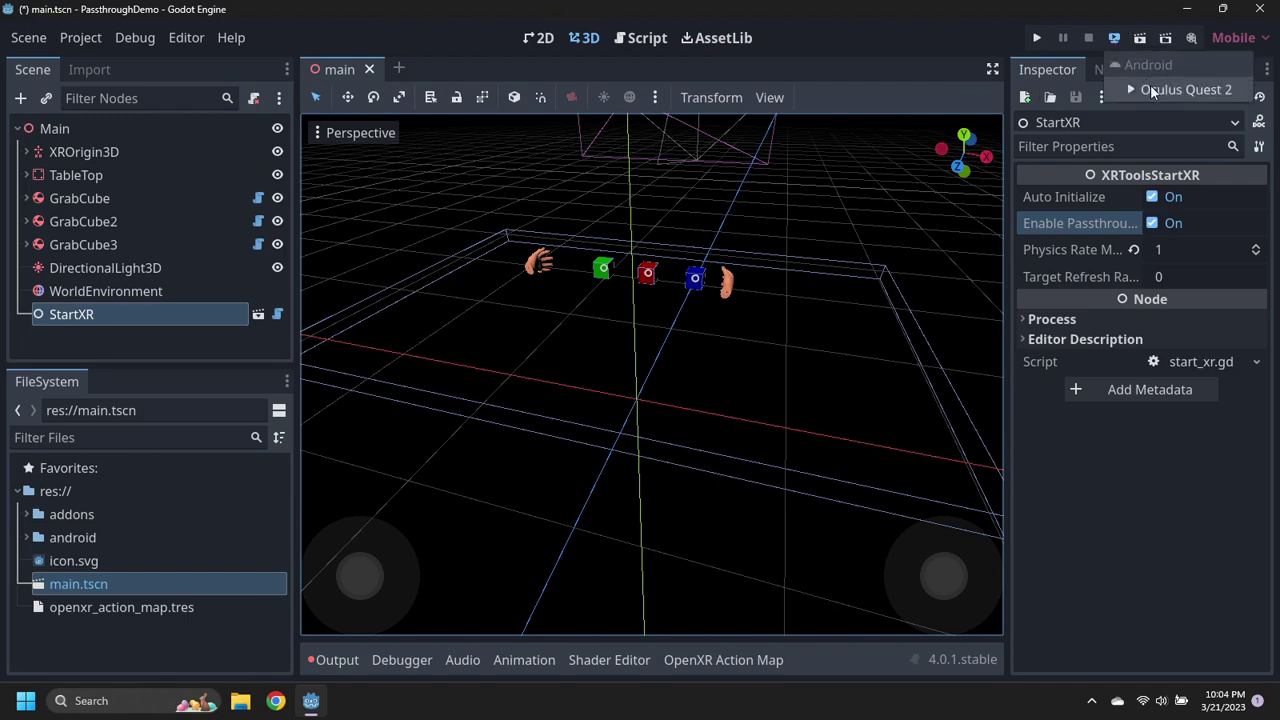
{"action": "left_click", "coordinate": [1151, 91]}
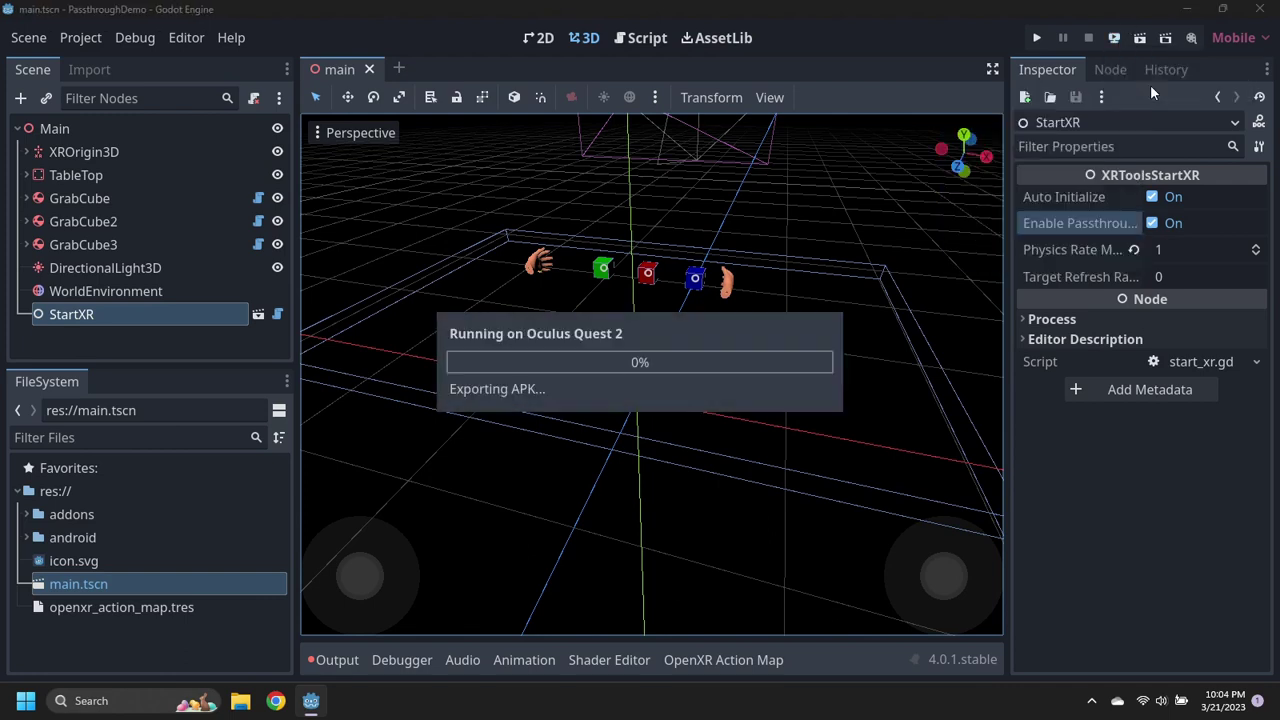